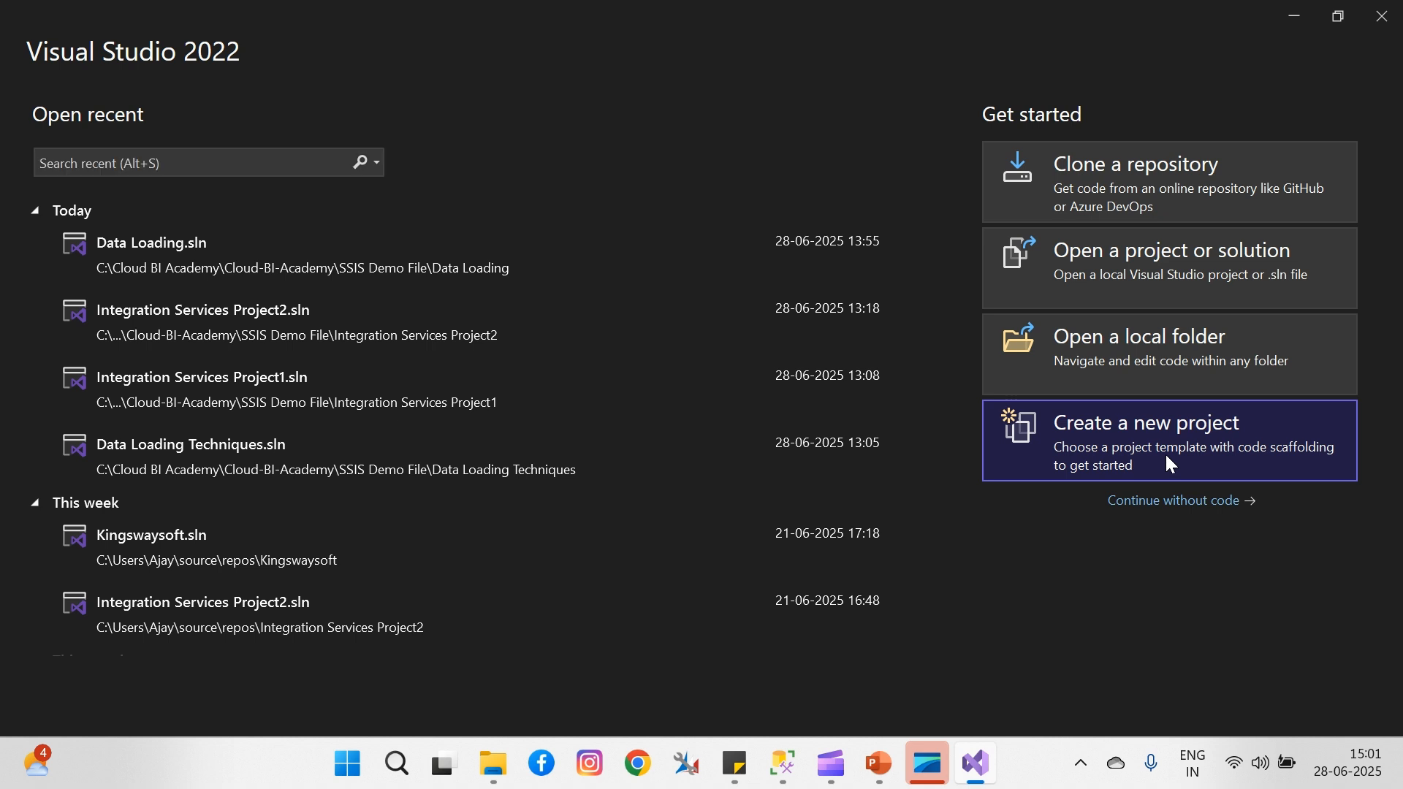
- Create an Integration Services project named "Loading Dat From Different Sources" and close the Getting Started and Output windows
{"action": "left_click", "coordinate": [1167, 458]}
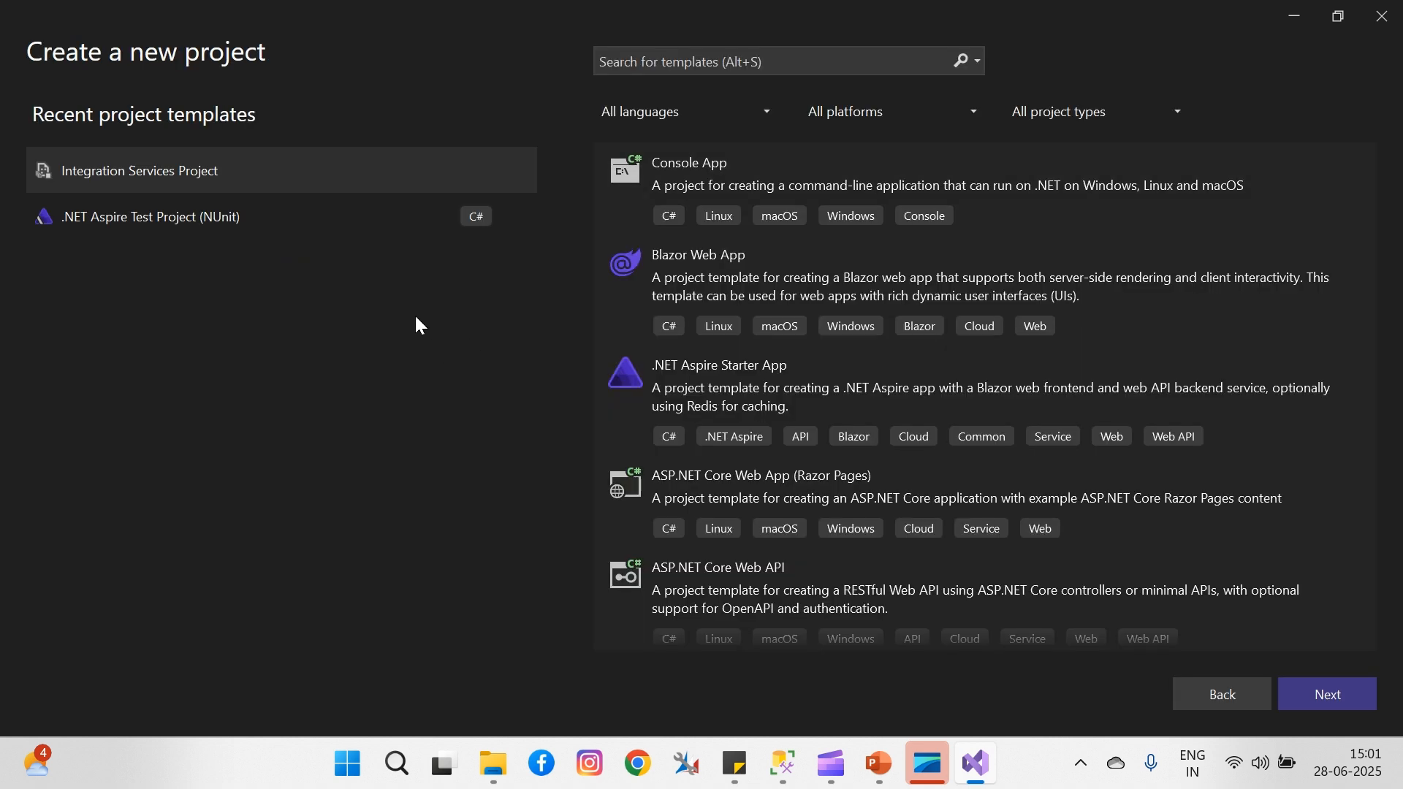
{"action": "left_click", "coordinate": [208, 174]}
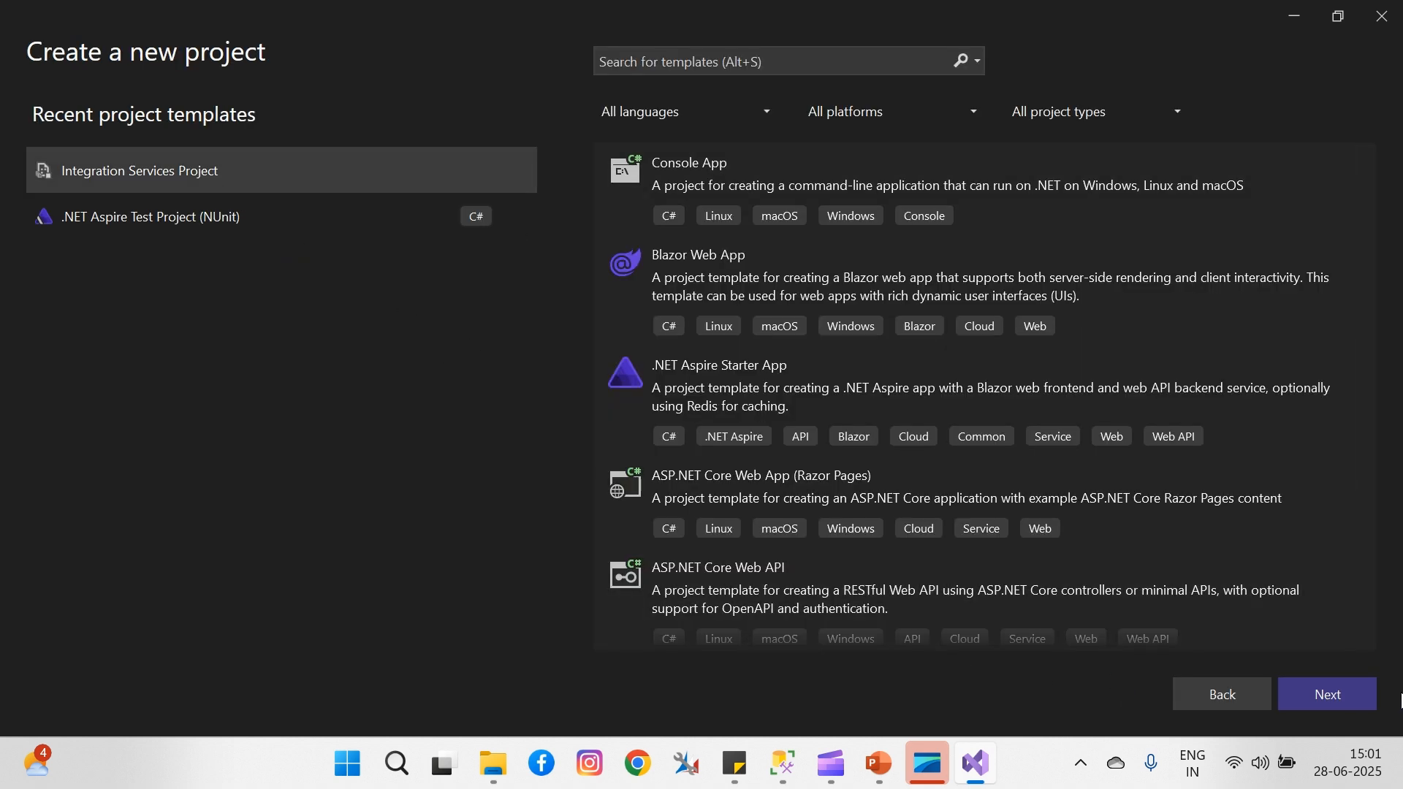
{"action": "left_click", "coordinate": [1328, 698]}
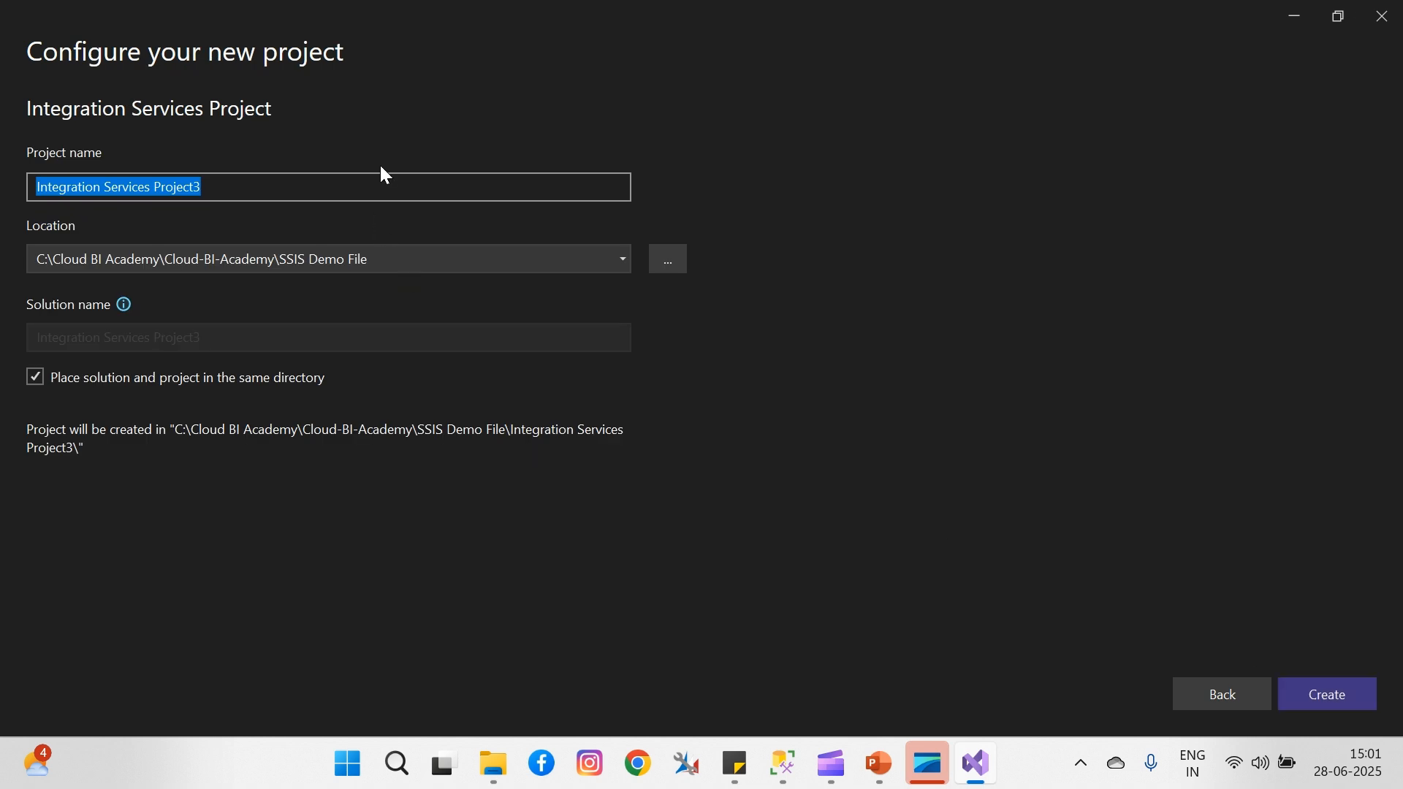
{"action": "type", "text": "Loading"}
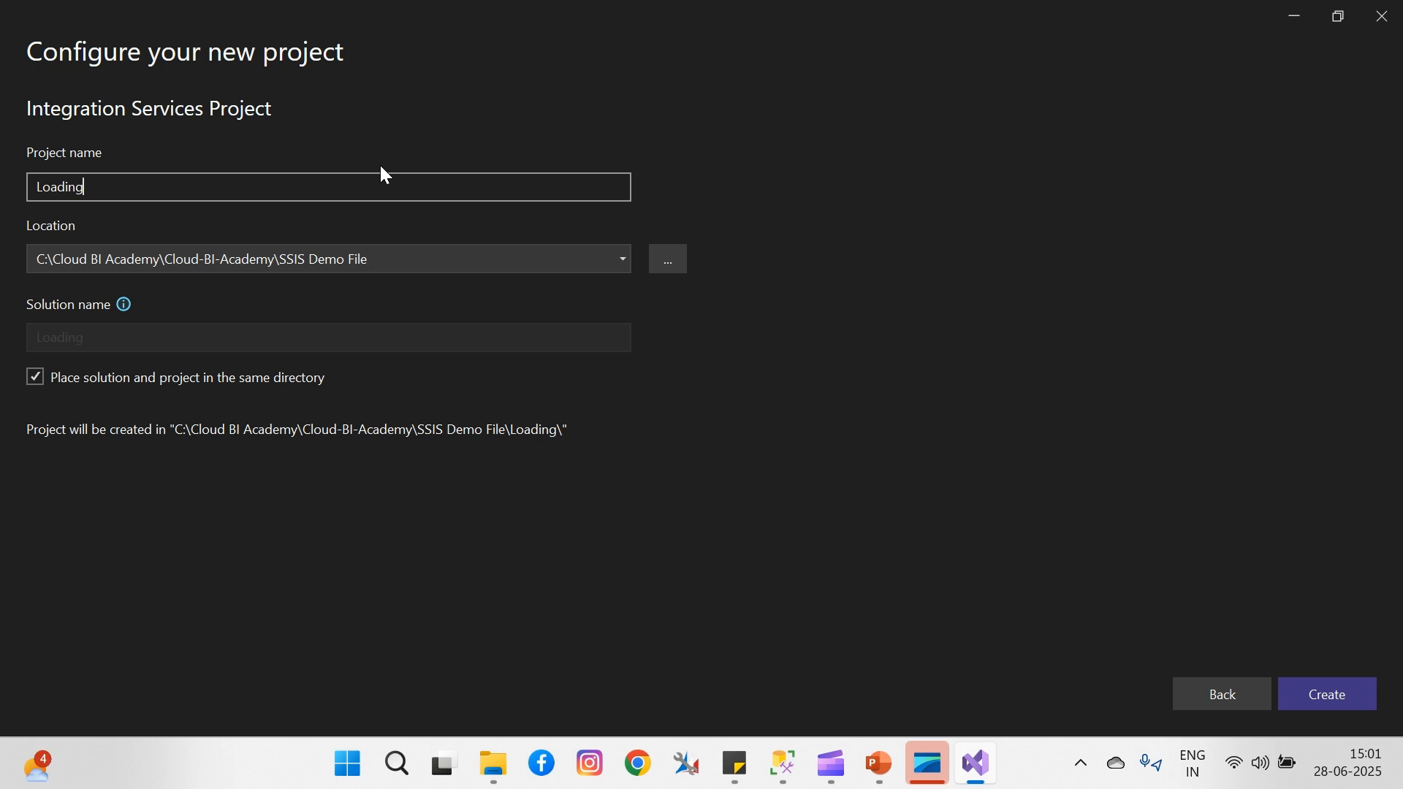
{"action": "type", "text": " Dat From Di"}
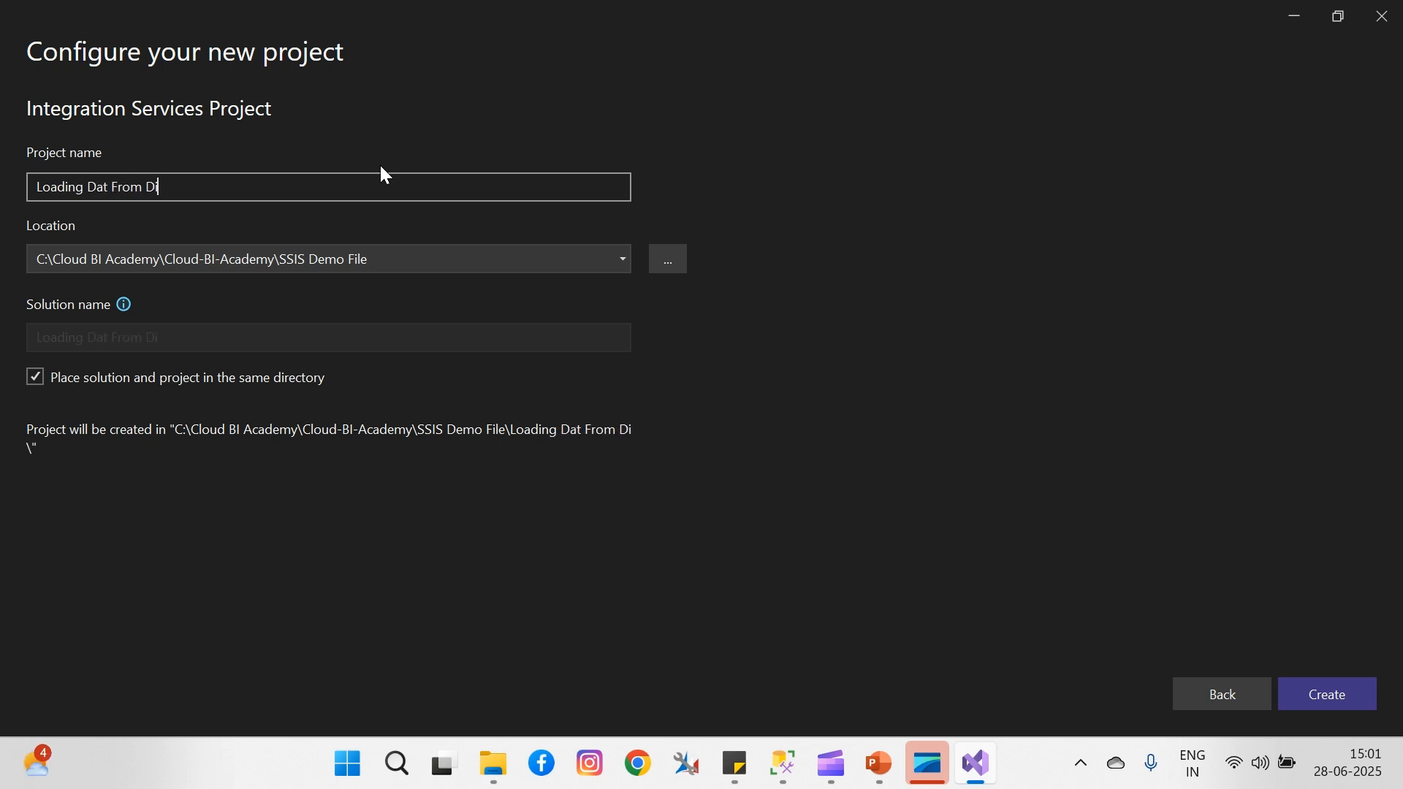
{"action": "type", "text": "fferent Sources"}
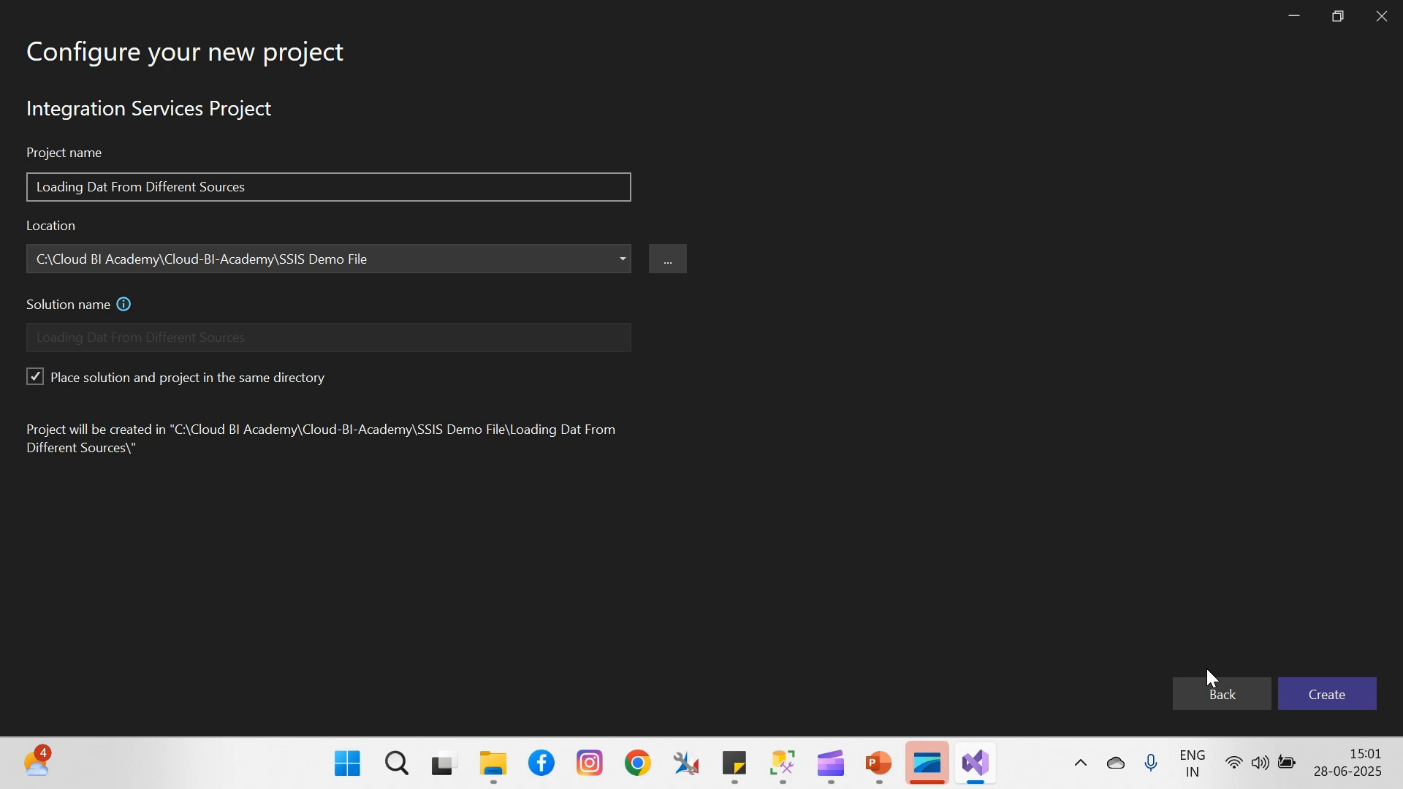
{"action": "left_click", "coordinate": [1329, 685]}
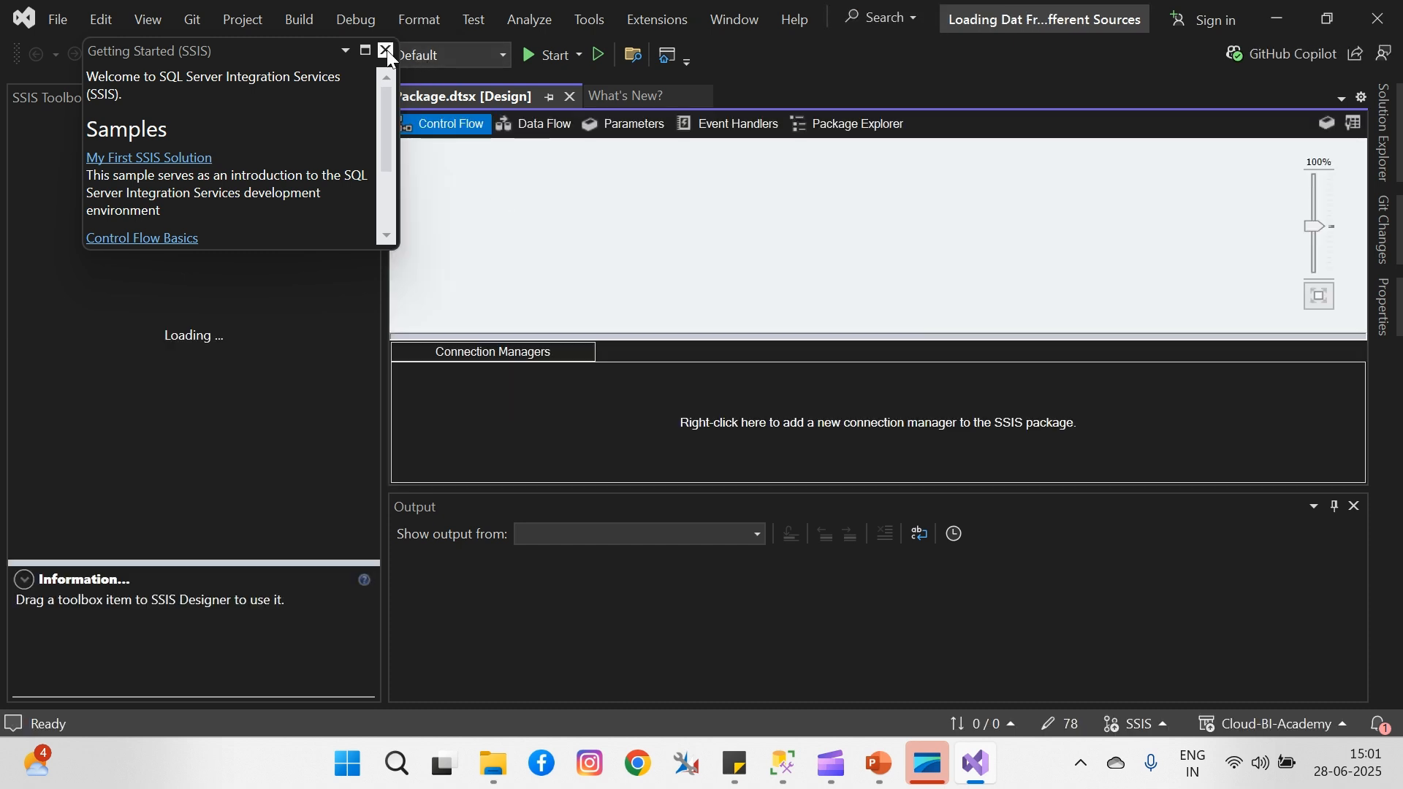
{"action": "left_click", "coordinate": [386, 51]}
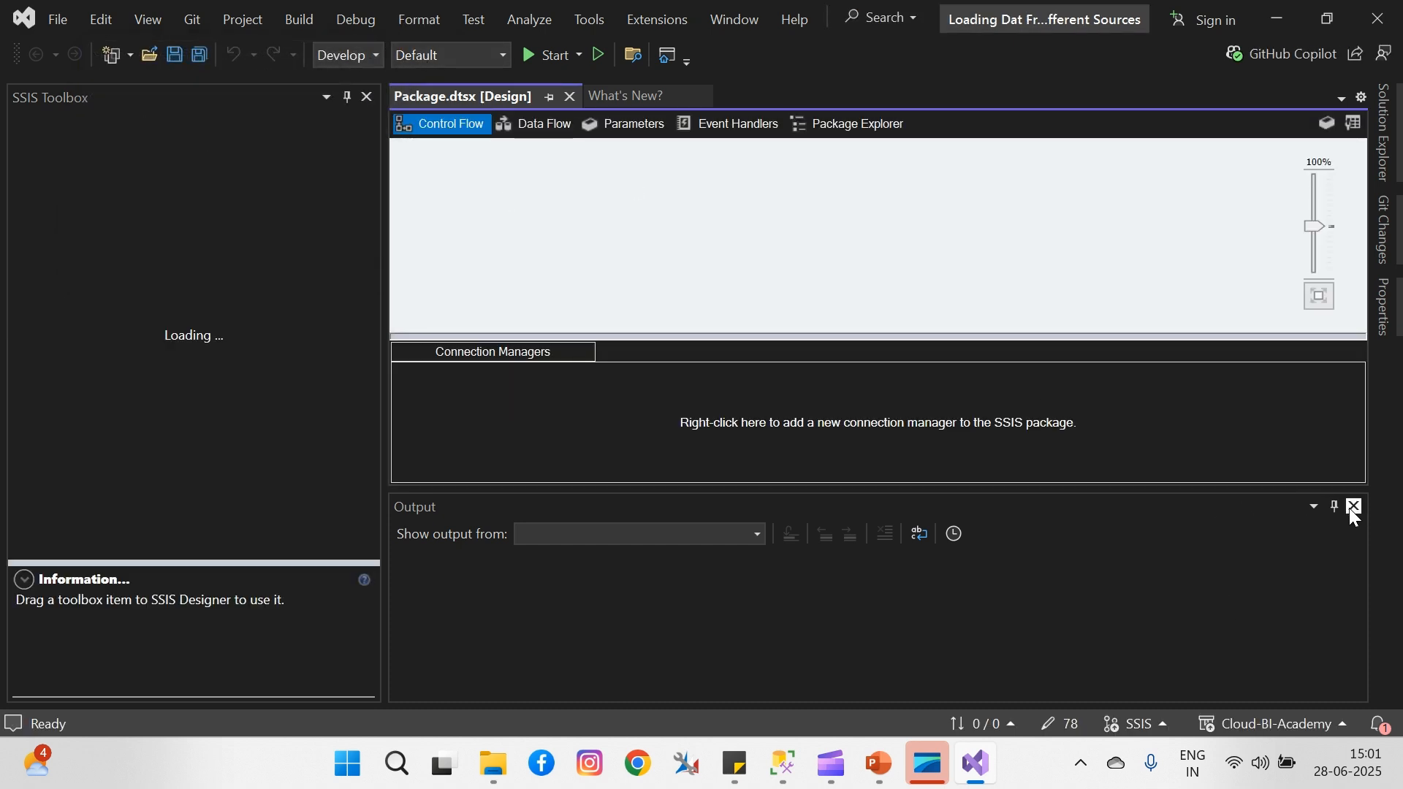
{"action": "left_click", "coordinate": [1351, 506]}
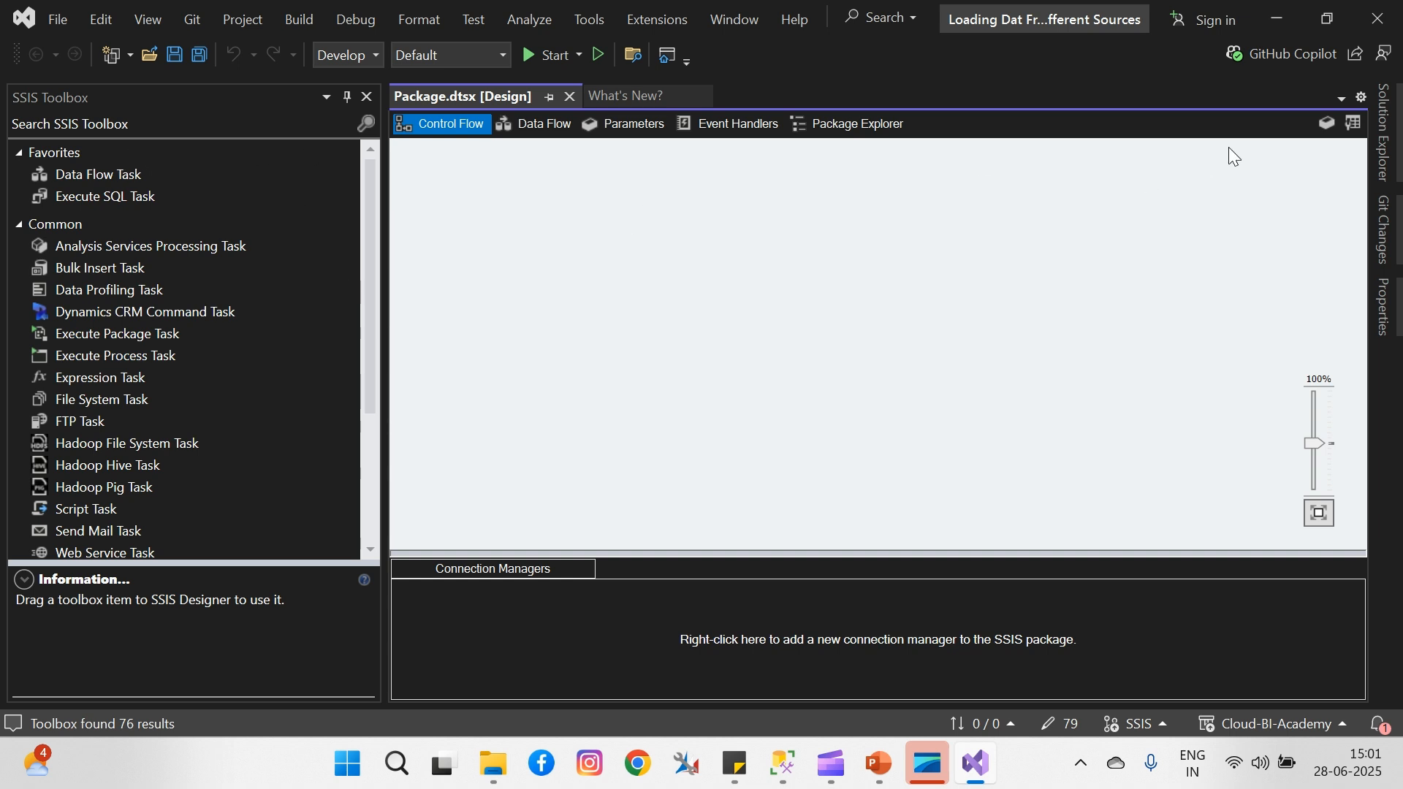
- Add a Data Flow Task named Load_From_DB to the package's control flow and open its data flow
{"action": "left_click_drag", "start_coordinate": [118, 173], "coordinate": [510, 209]}
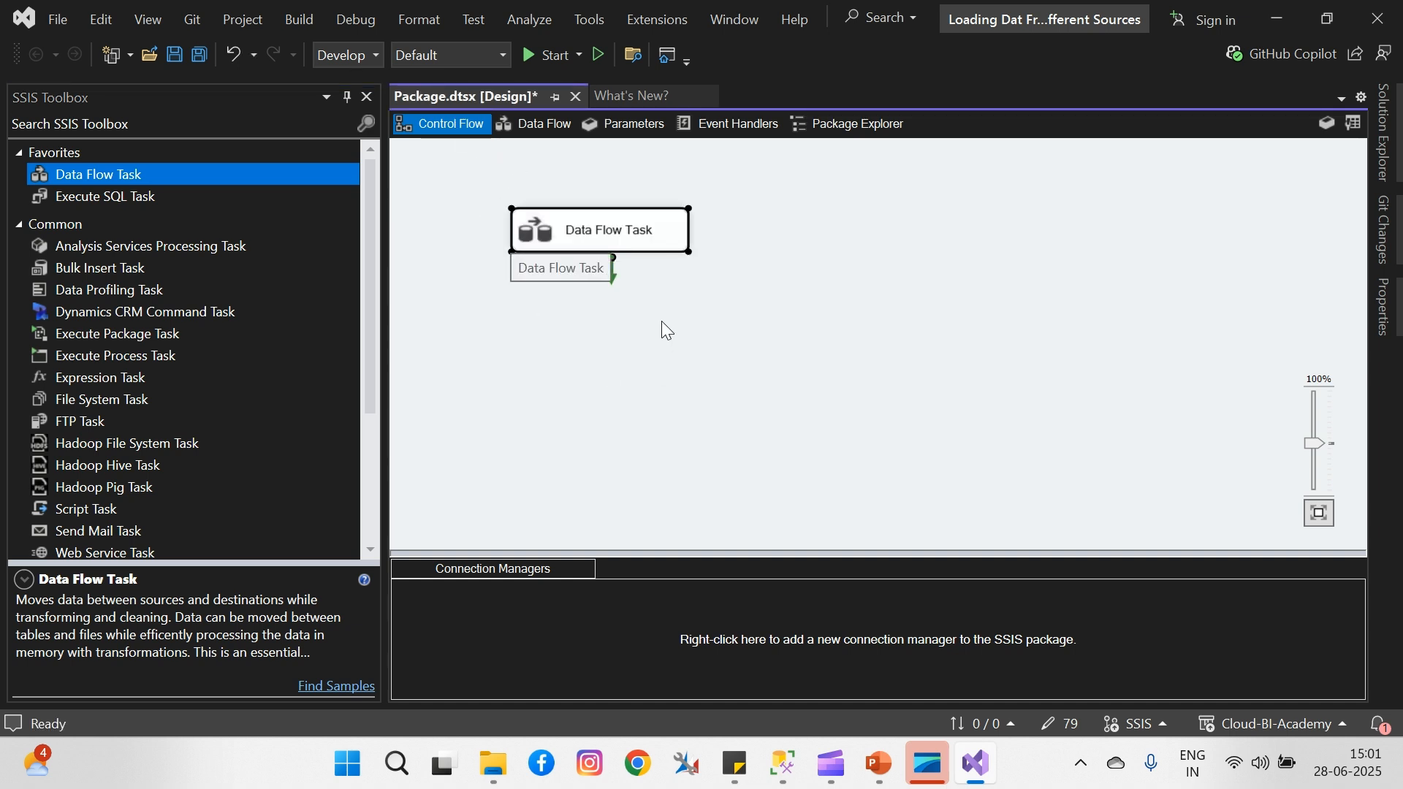
{"action": "right_click", "coordinate": [606, 244]}
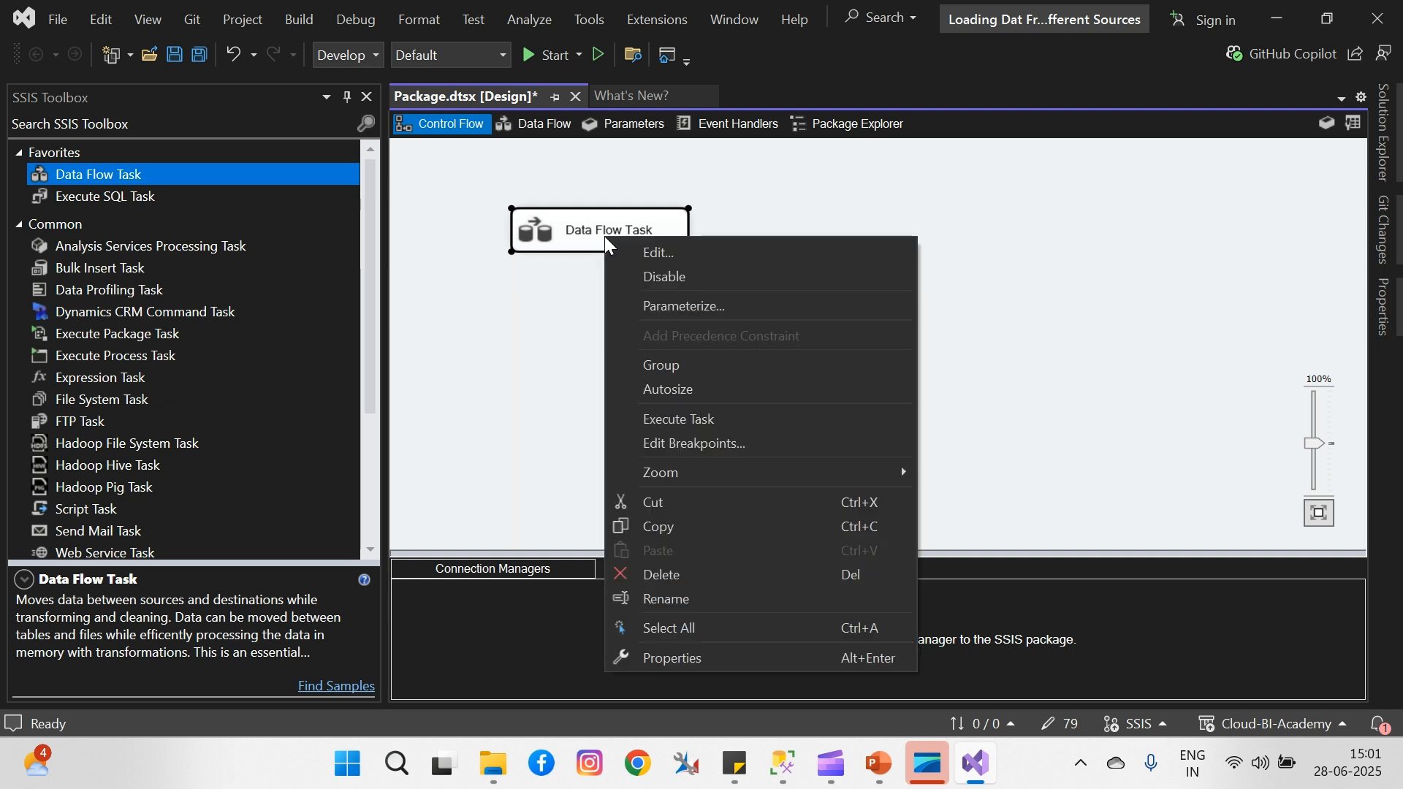
{"action": "left_click", "coordinate": [681, 599]}
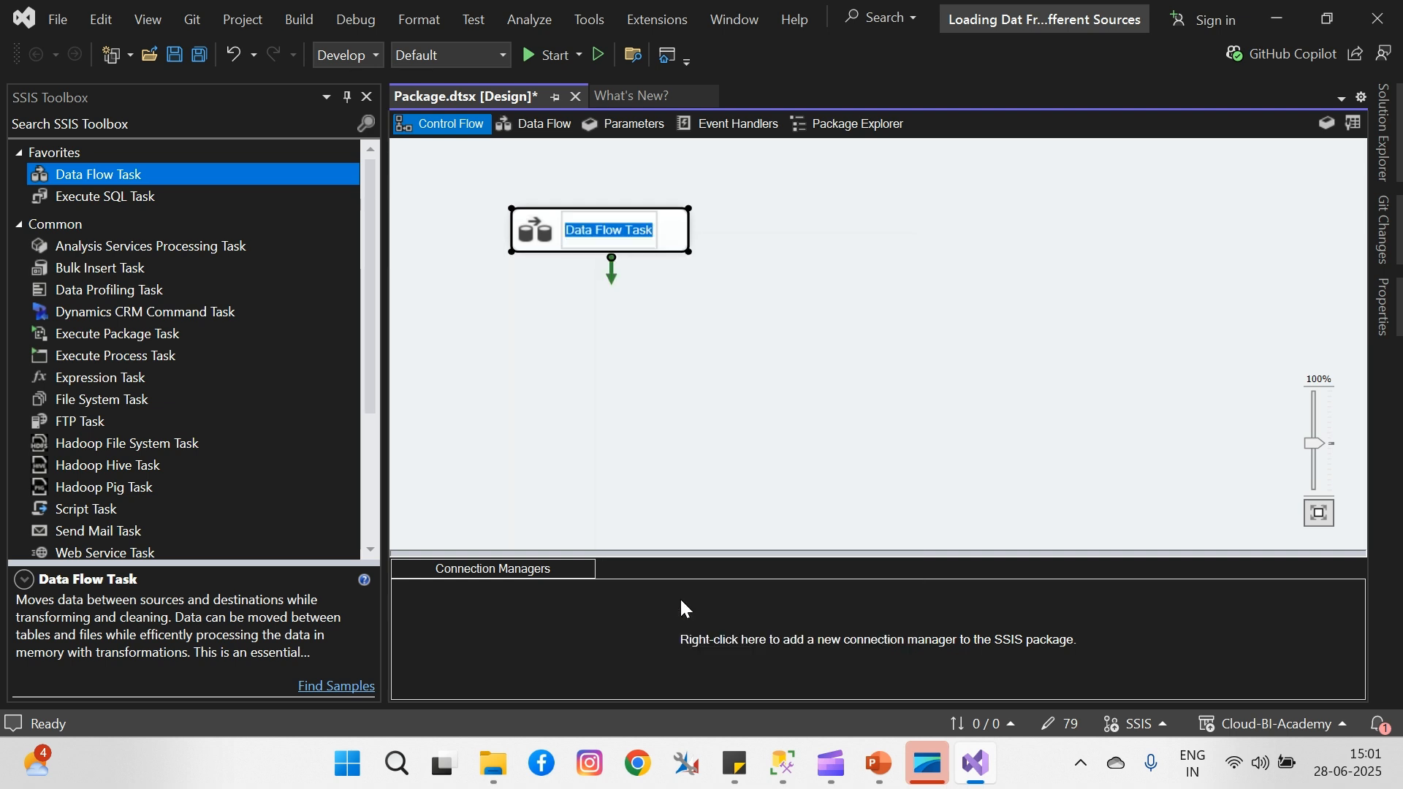
{"action": "type", "text": "Load"}
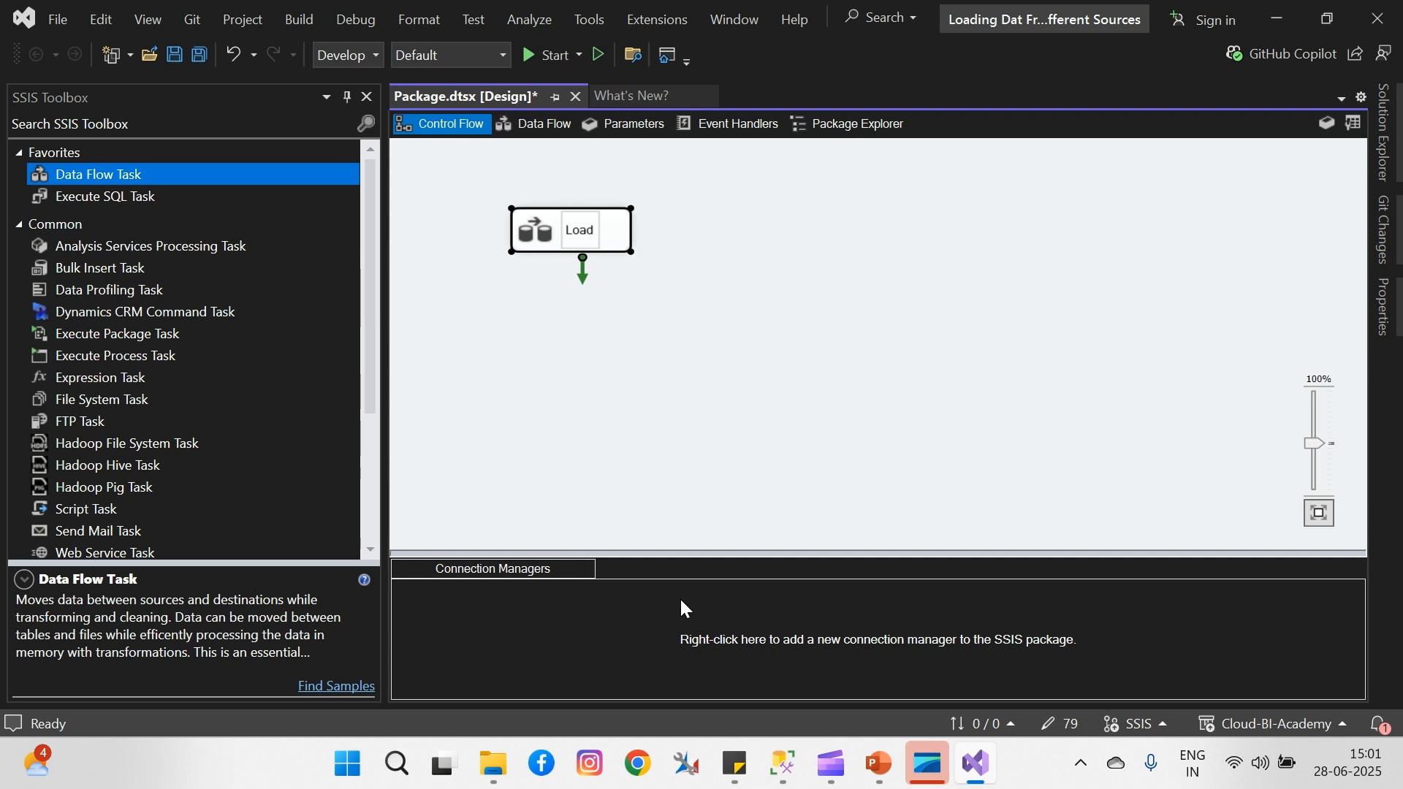
{"action": "type", "text": "_Fro"}
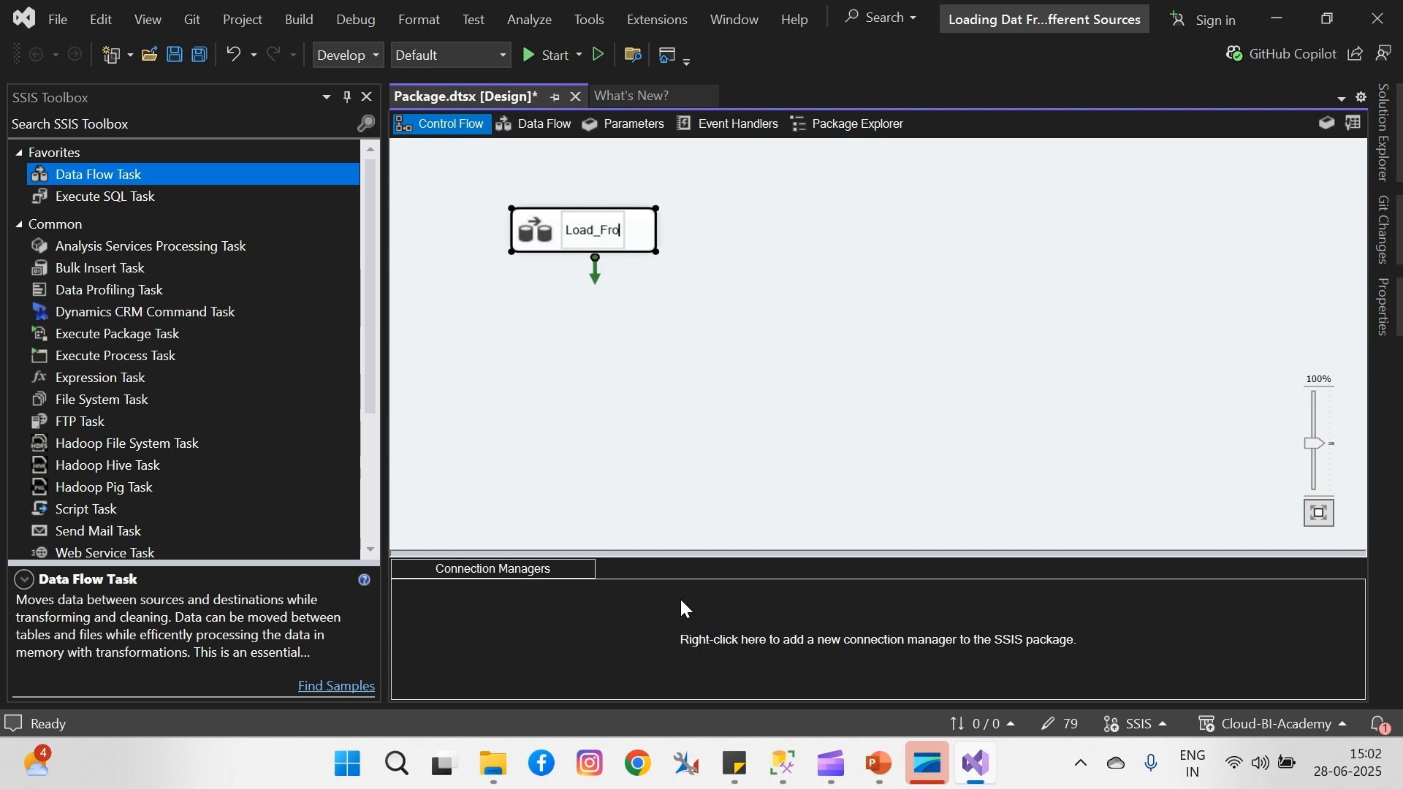
{"action": "type", "text": "m_"}
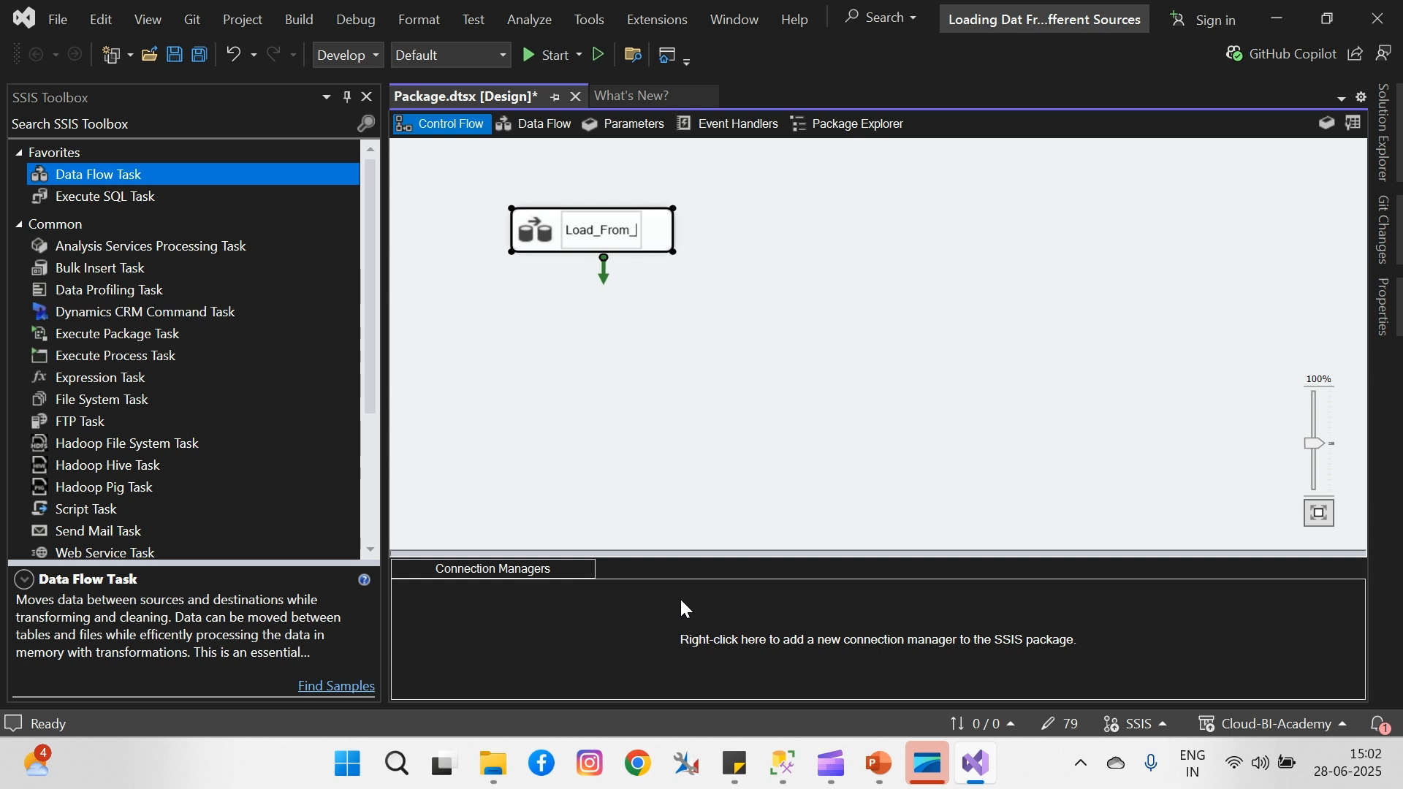
{"action": "type", "text": "DB"}
{"action": "left_click", "coordinate": [719, 636]}
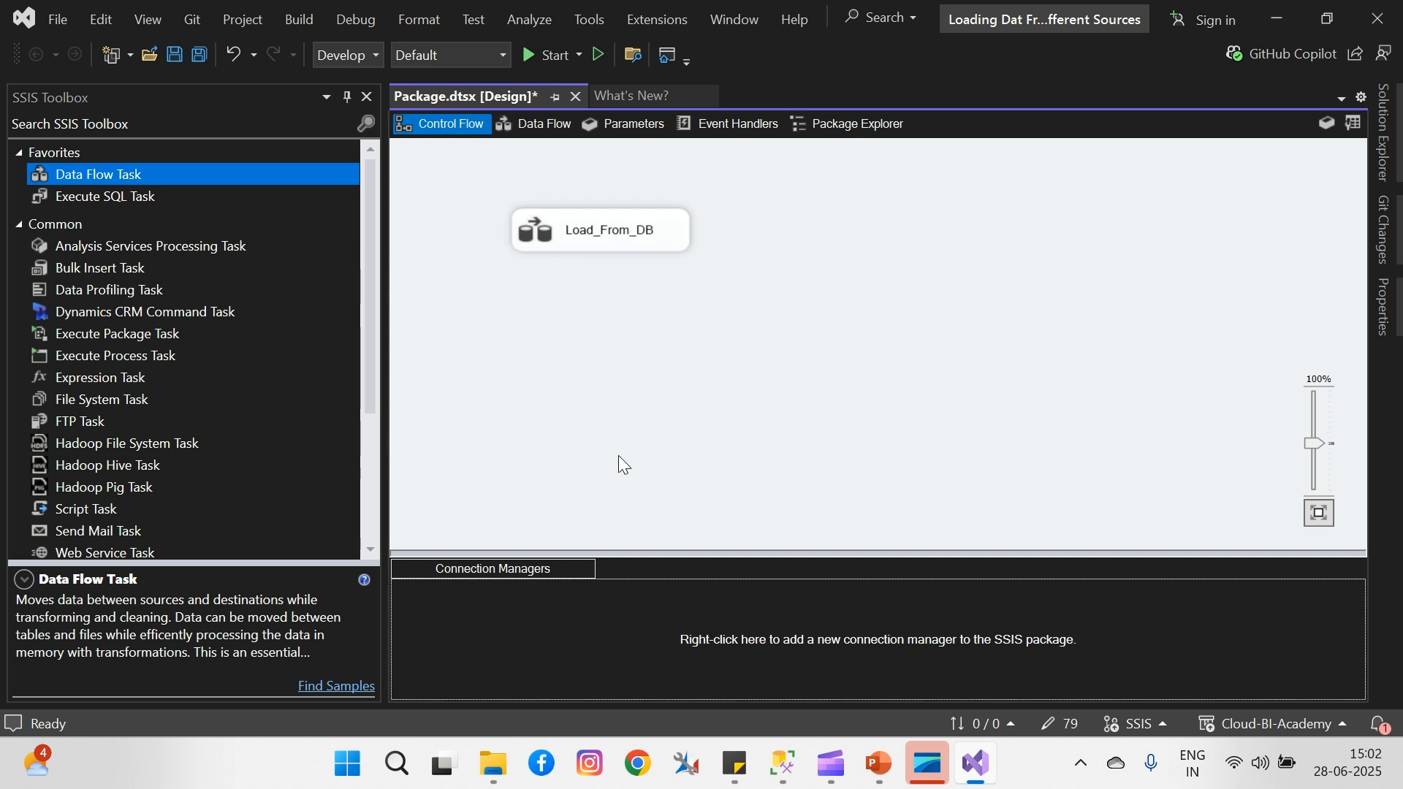
{"action": "double_click", "coordinate": [602, 230]}
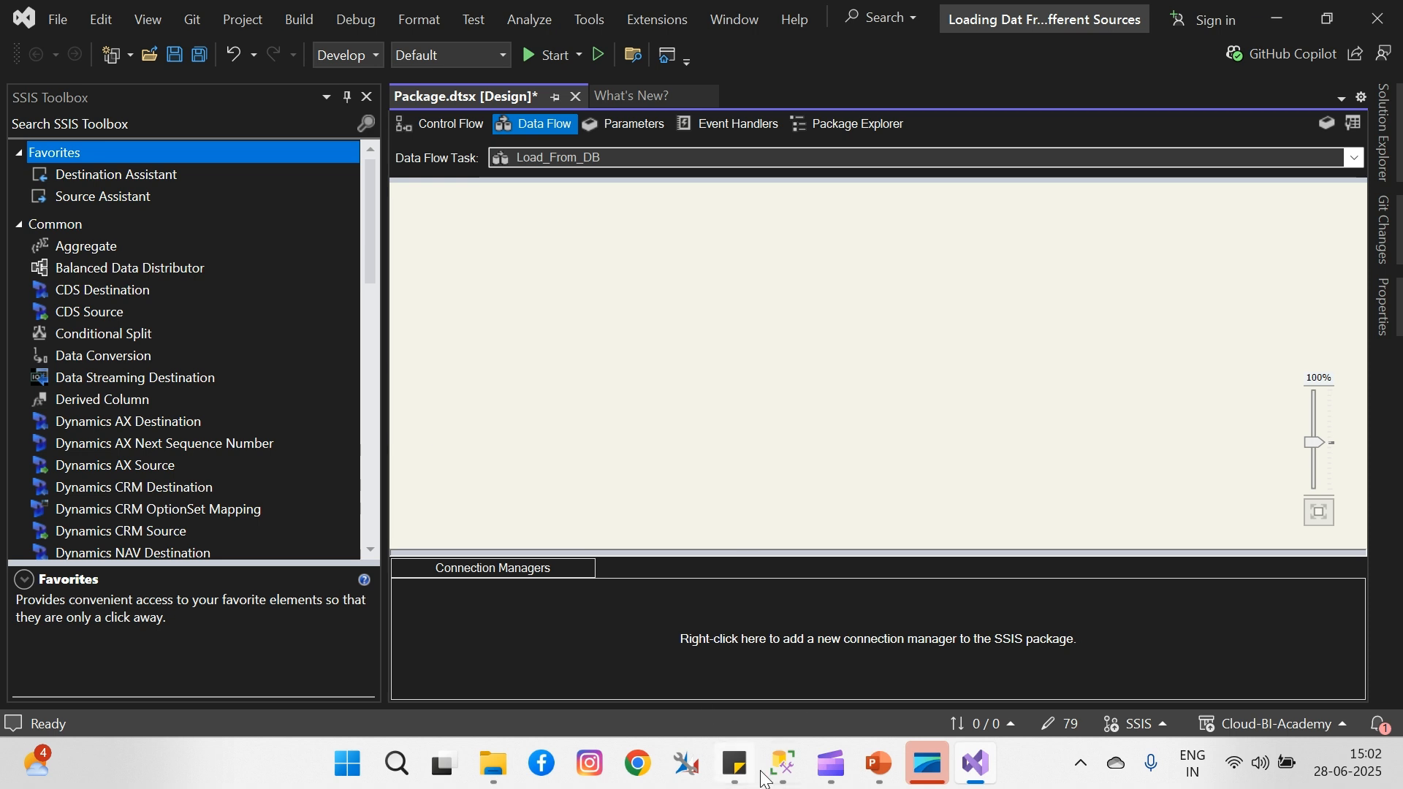
- Switch to SQL Server Management Studio and examine the column definitions of the dbo.Orders source table and the dbo.StagingOrder staging table
{"action": "left_click", "coordinate": [782, 764]}
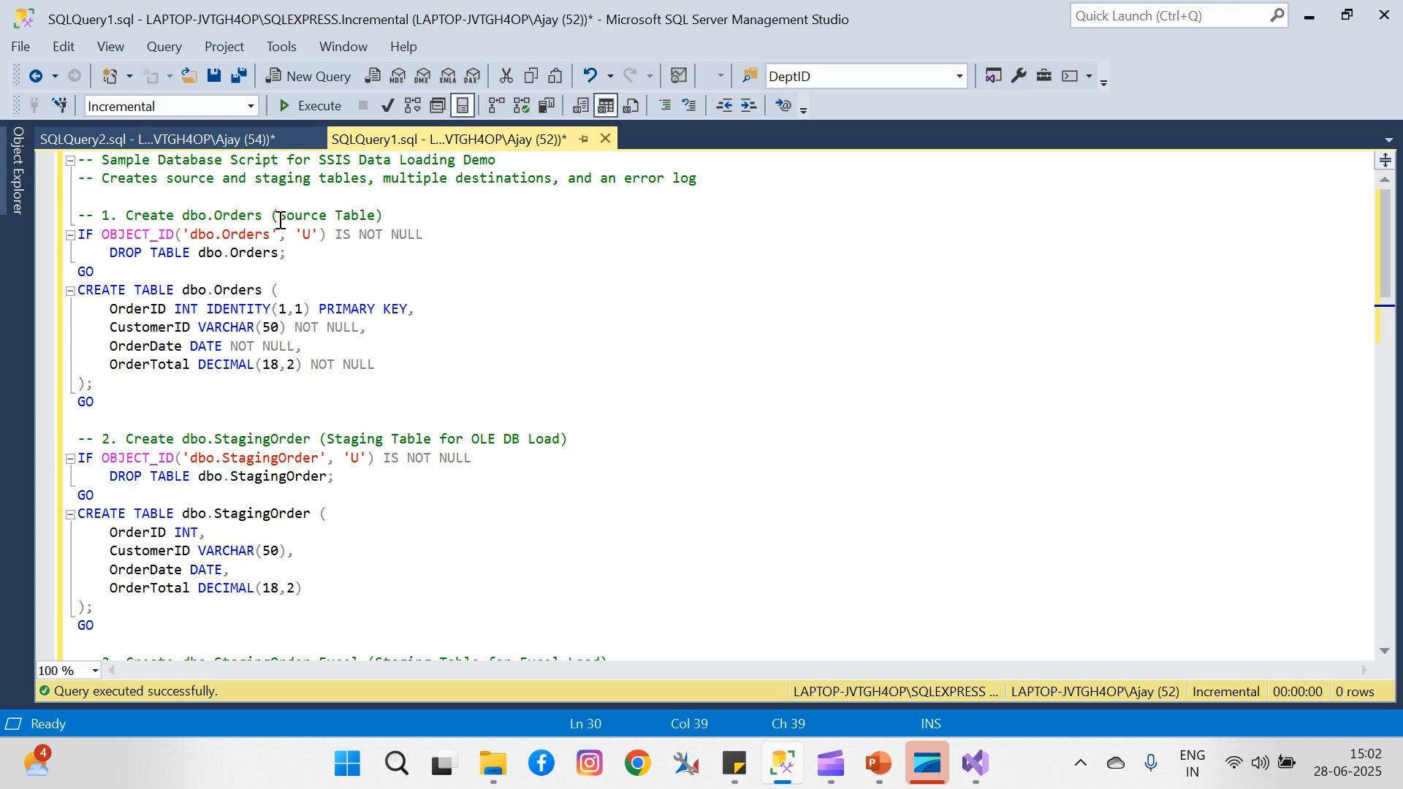
{"action": "double_click", "coordinate": [232, 216]}
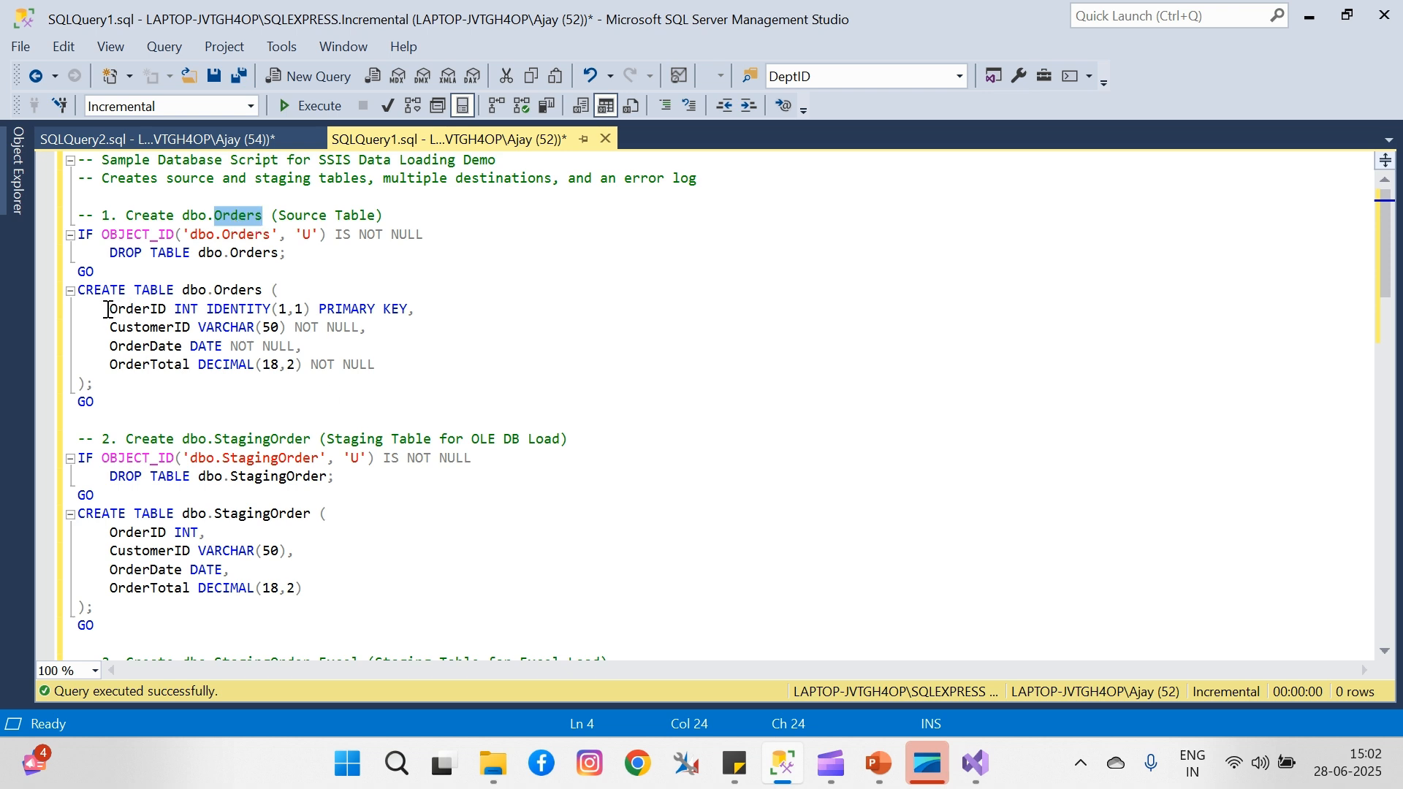
{"action": "left_click_drag", "start_coordinate": [107, 309], "coordinate": [187, 349]}
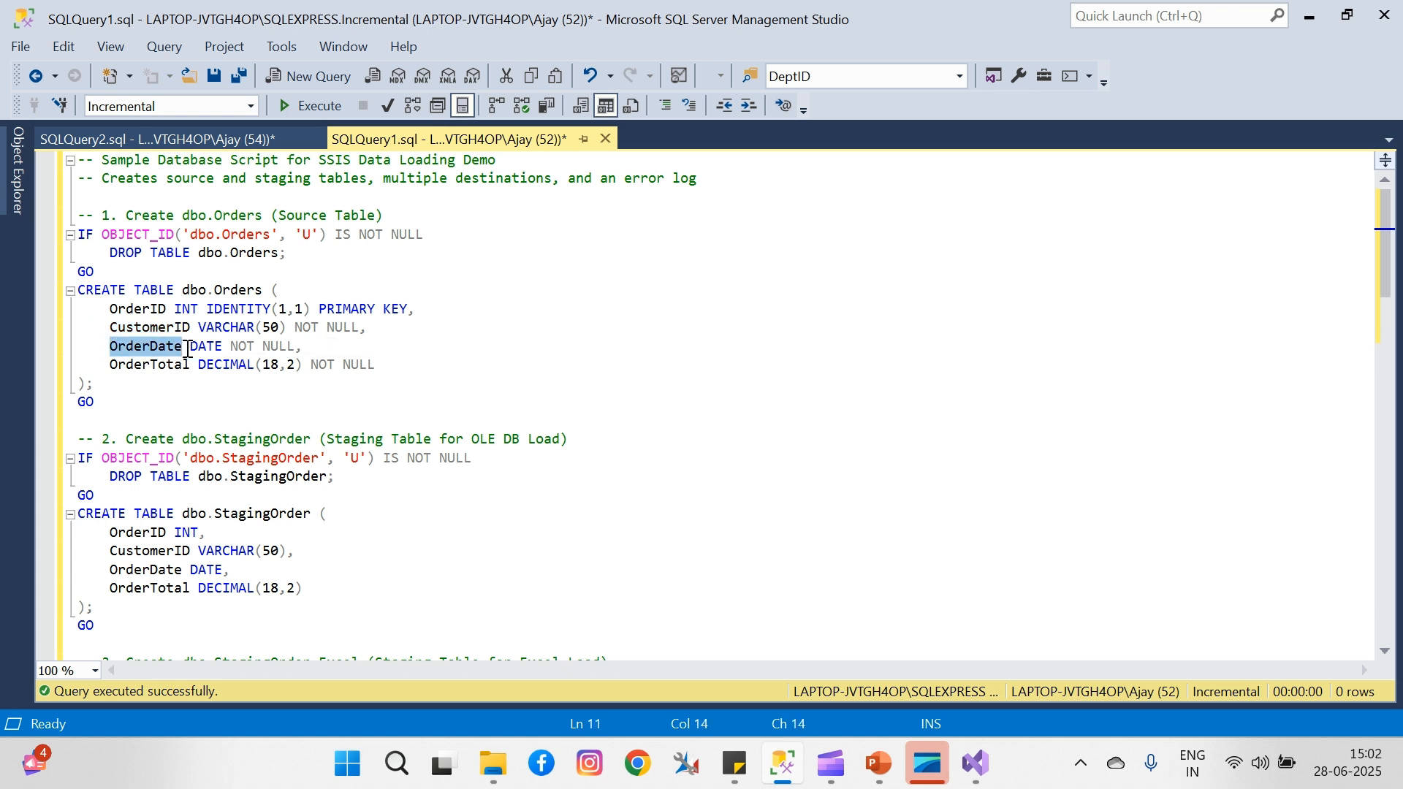
{"action": "left_click_drag", "start_coordinate": [94, 365], "coordinate": [202, 368]}
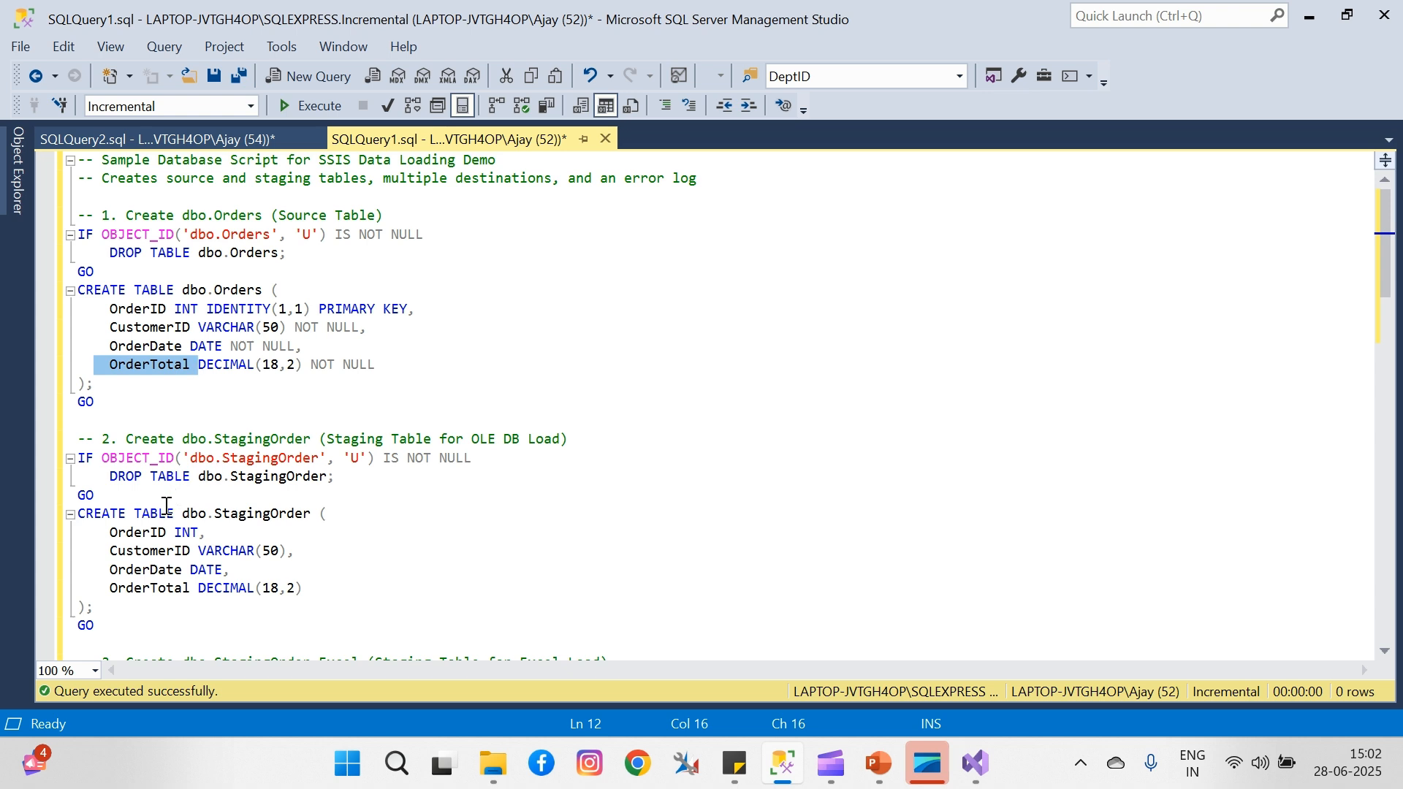
{"action": "left_click", "coordinate": [222, 494]}
{"action": "key", "text": "Down"}
{"action": "key", "text": "Down"}
{"action": "key", "text": "Down"}
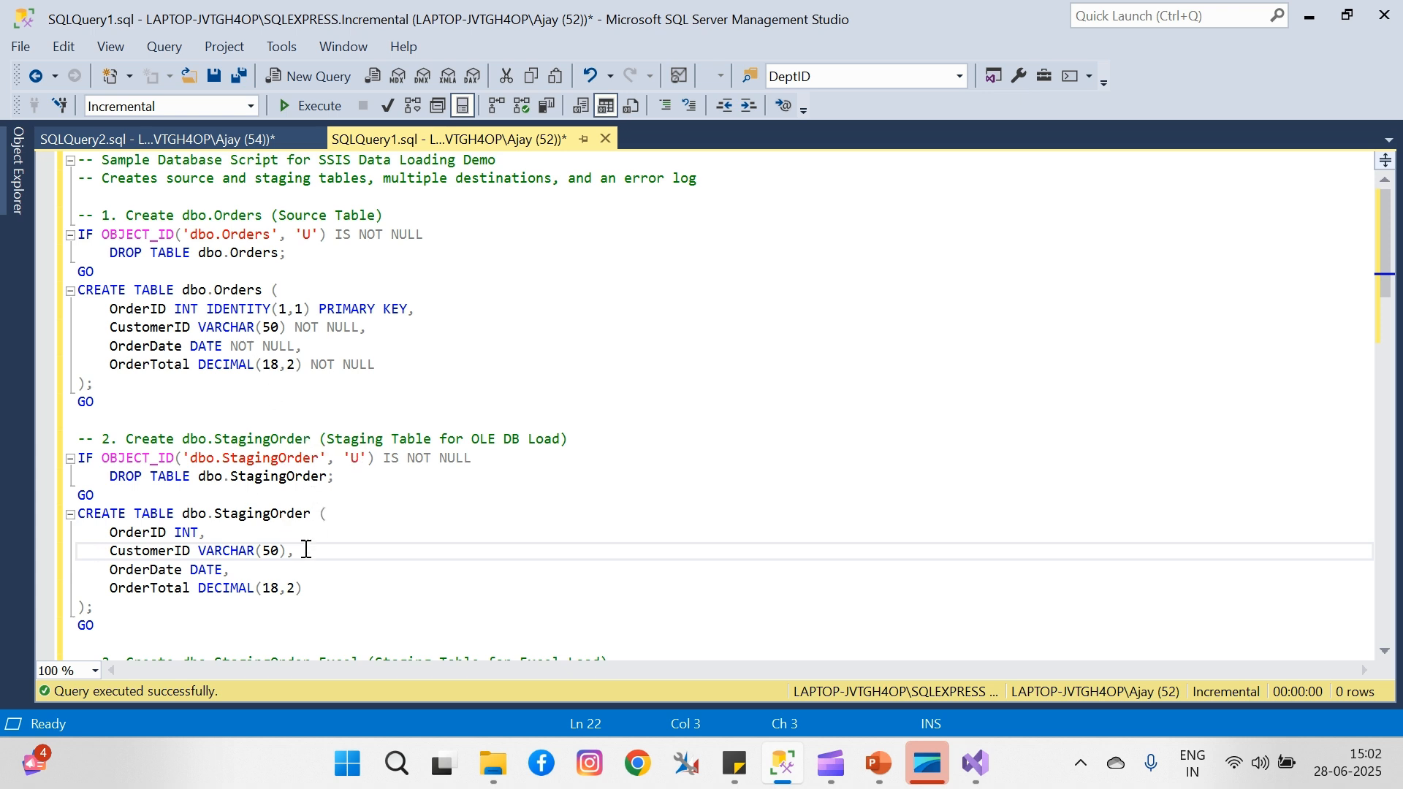
{"action": "double_click", "coordinate": [234, 514]}
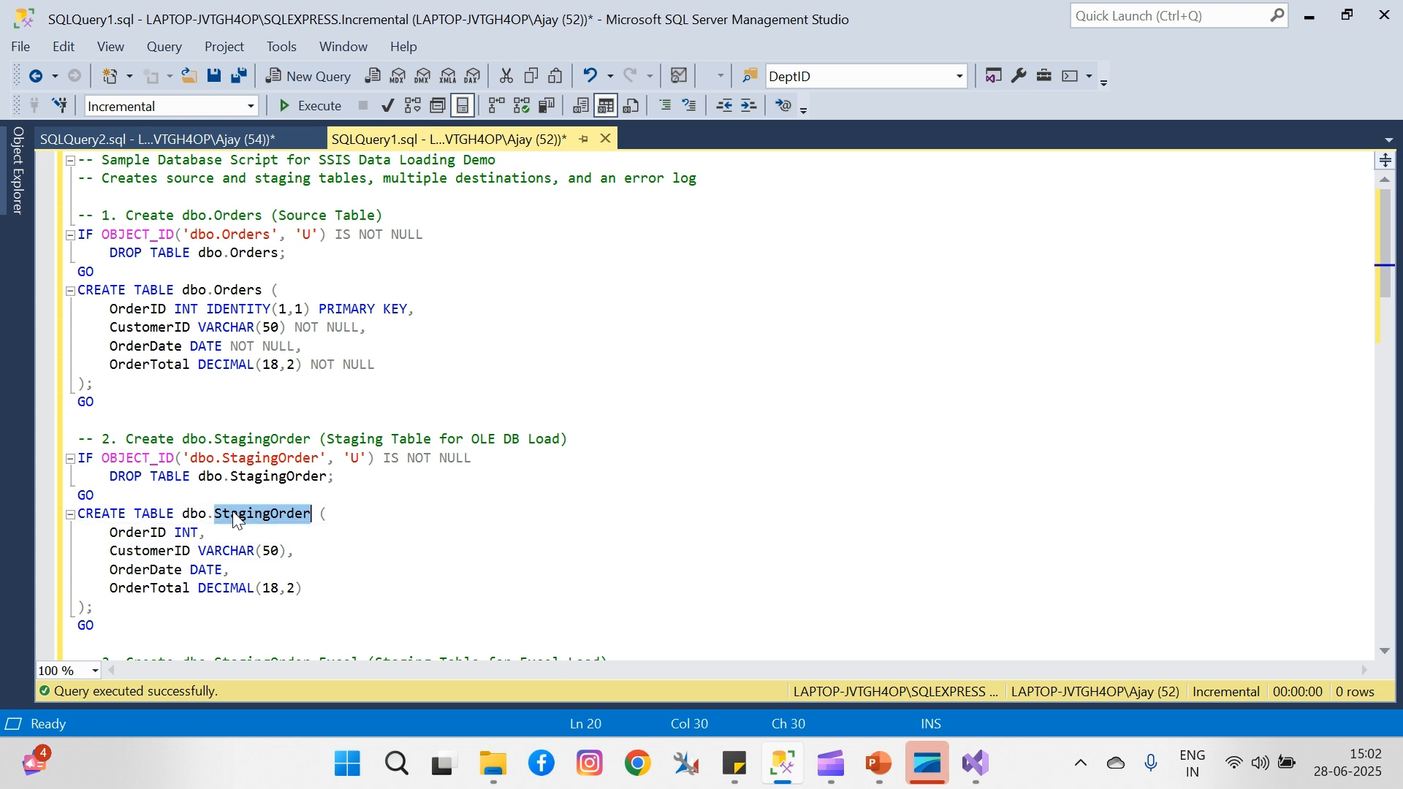
{"action": "left_click", "coordinate": [345, 566]}
{"action": "key", "text": "Down"}
{"action": "key", "text": "Down"}
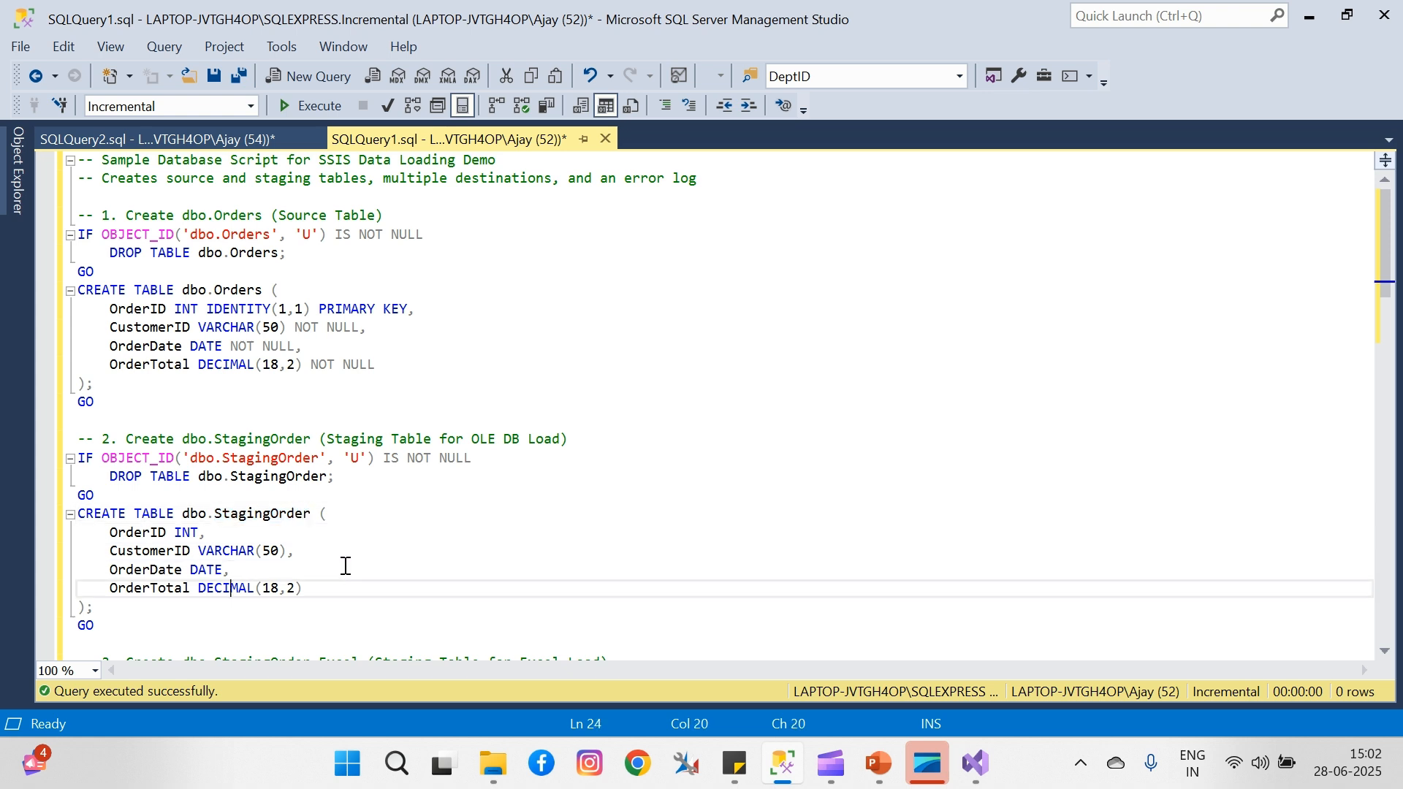
{"action": "left_click", "coordinate": [309, 513]}
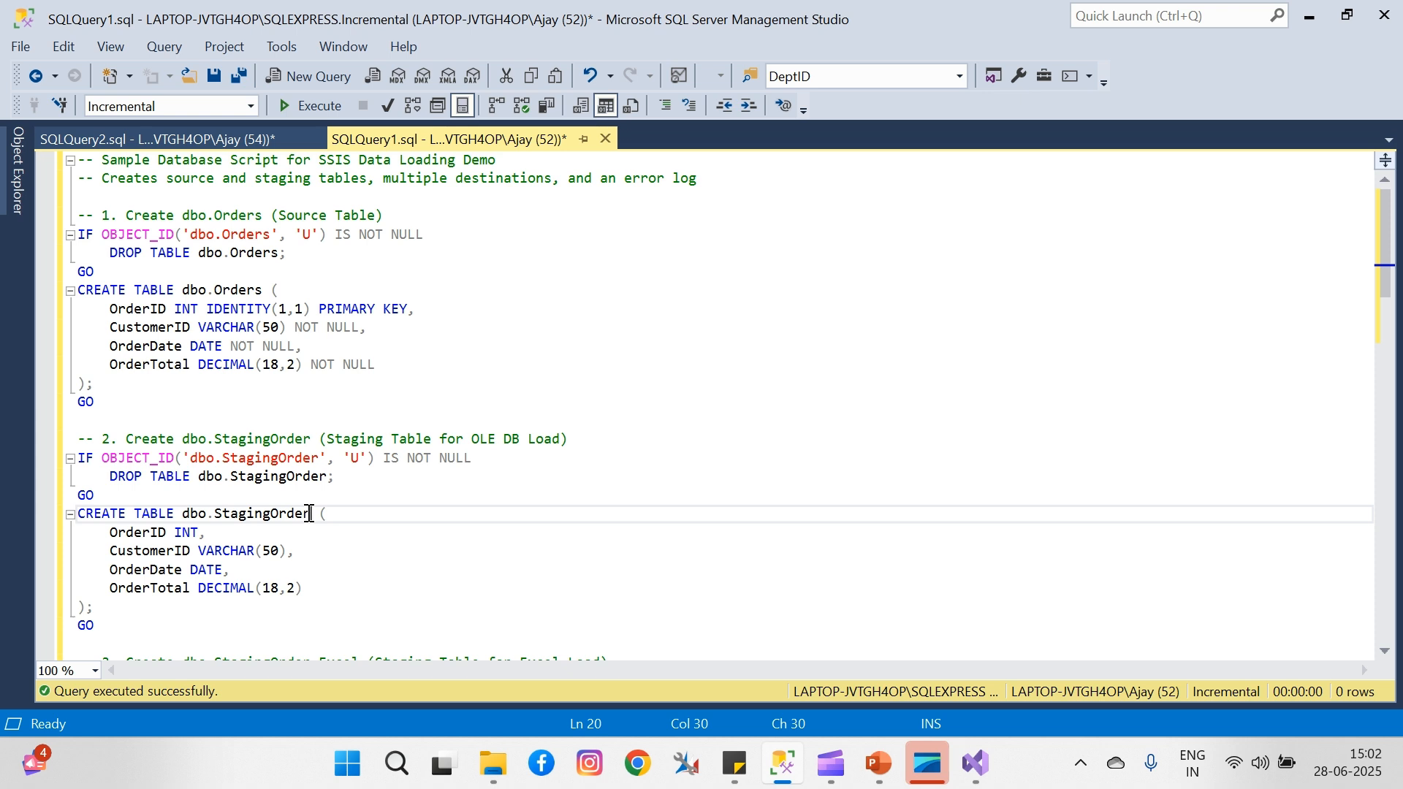
{"action": "left_click", "coordinate": [414, 518]}
{"action": "left_click_drag", "start_coordinate": [117, 402], "coordinate": [81, 308]}
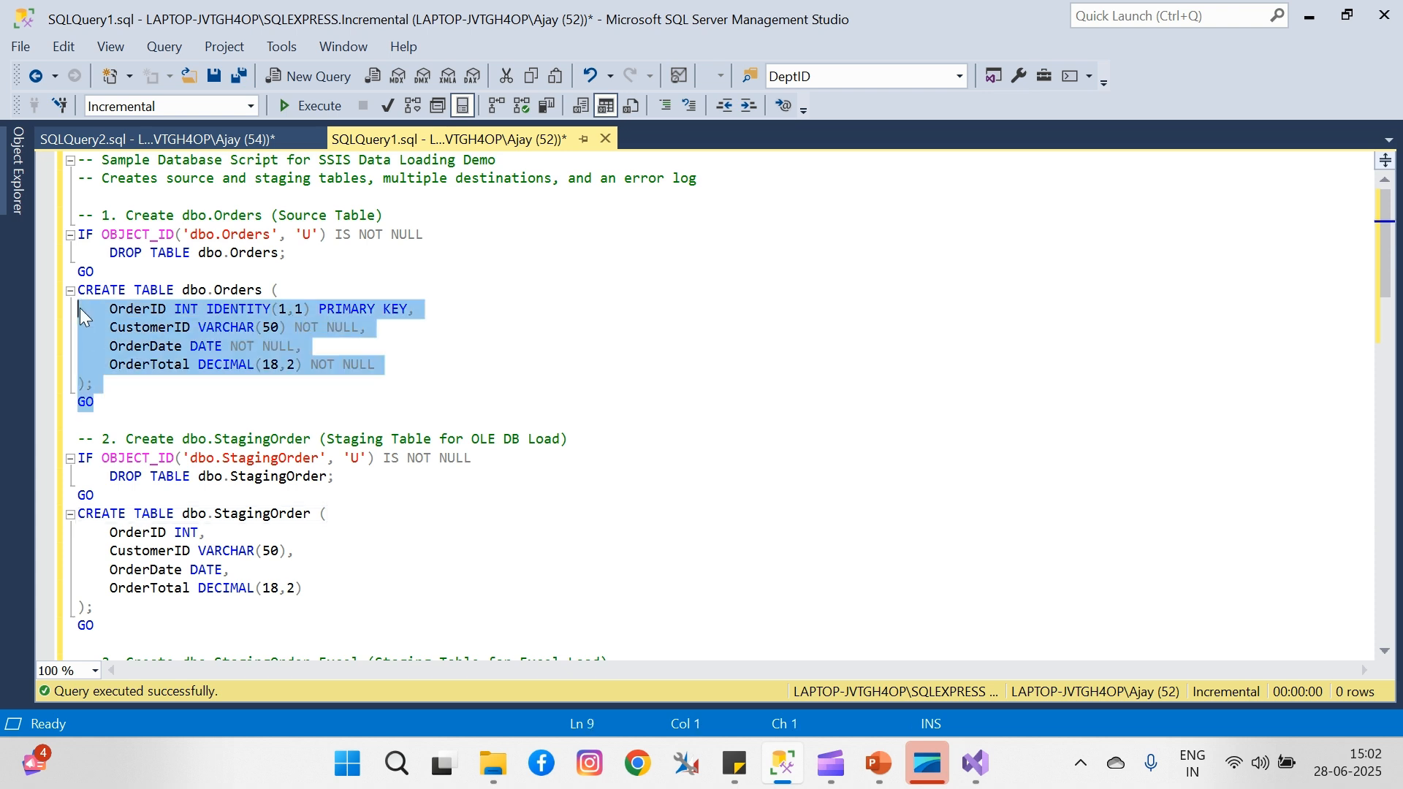
{"action": "left_click", "coordinate": [124, 627]}
- Execute only the script section that drops and recreates the dbo.Orders source table, and hide the results pane
{"action": "left_click_drag", "start_coordinate": [119, 401], "coordinate": [45, 234]}
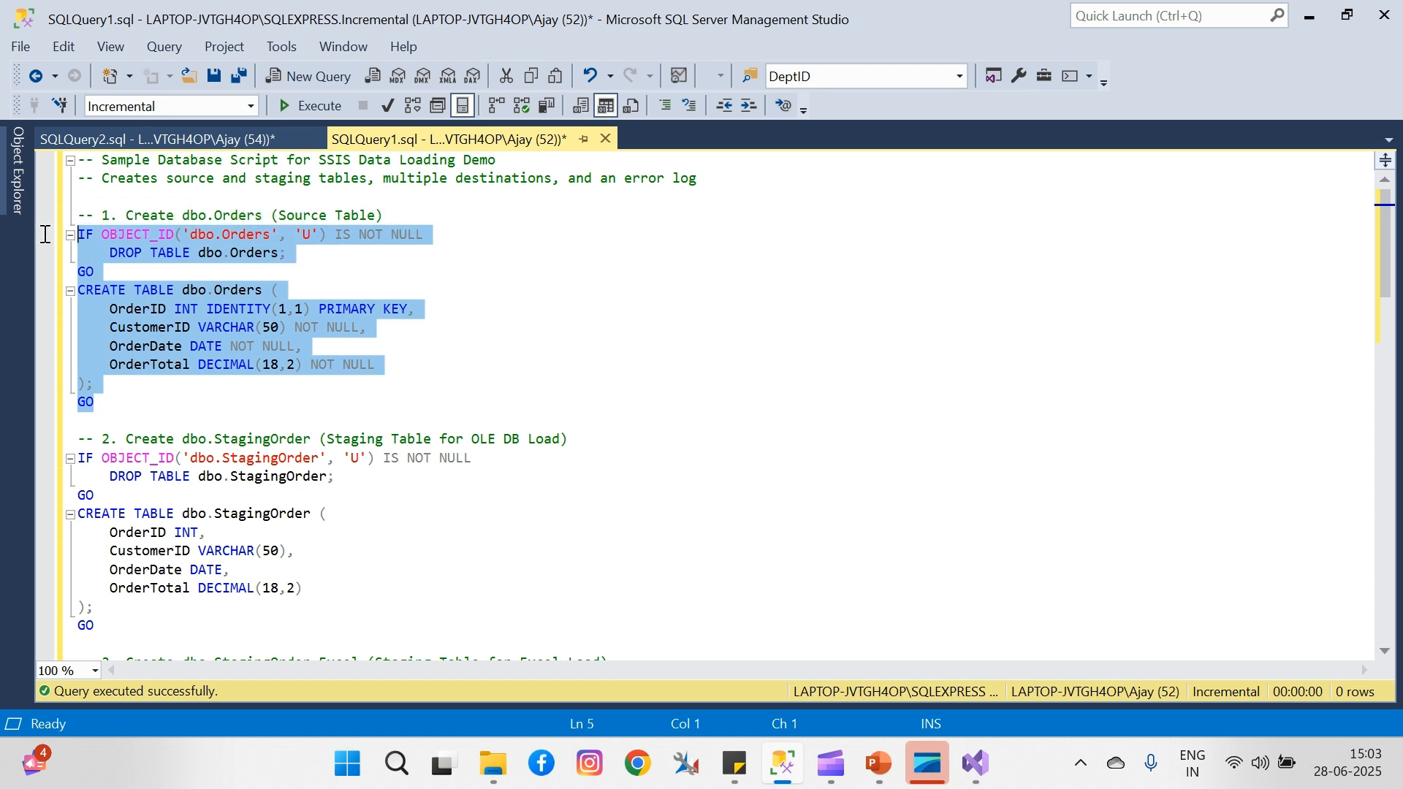
{"action": "left_click", "coordinate": [287, 101]}
{"action": "key", "text": "ctrl+r"}
- Execute only the script section that drops and recreates the dbo.StagingOrder staging table, and hide the results pane
{"action": "left_click_drag", "start_coordinate": [99, 626], "coordinate": [73, 460]}
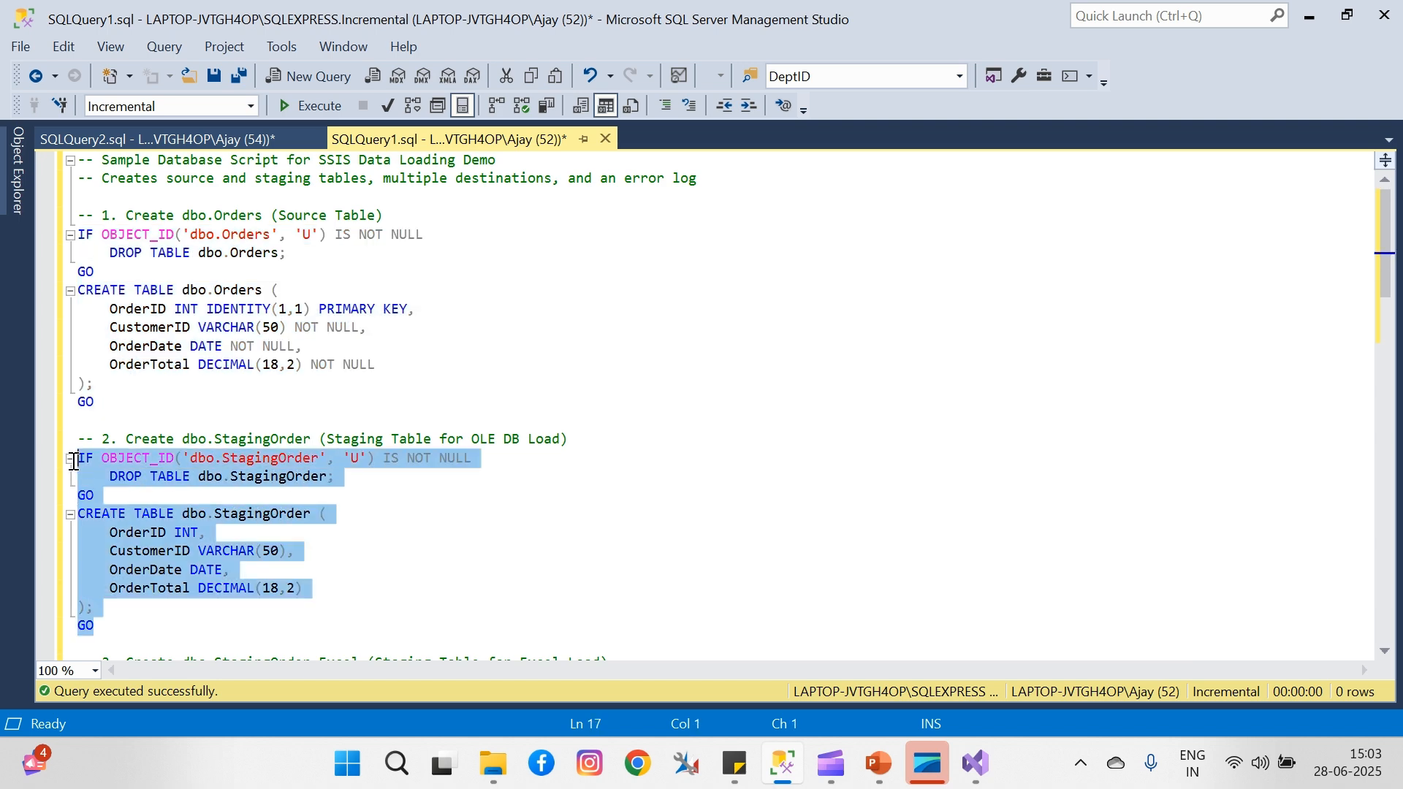
{"action": "left_click", "coordinate": [289, 101]}
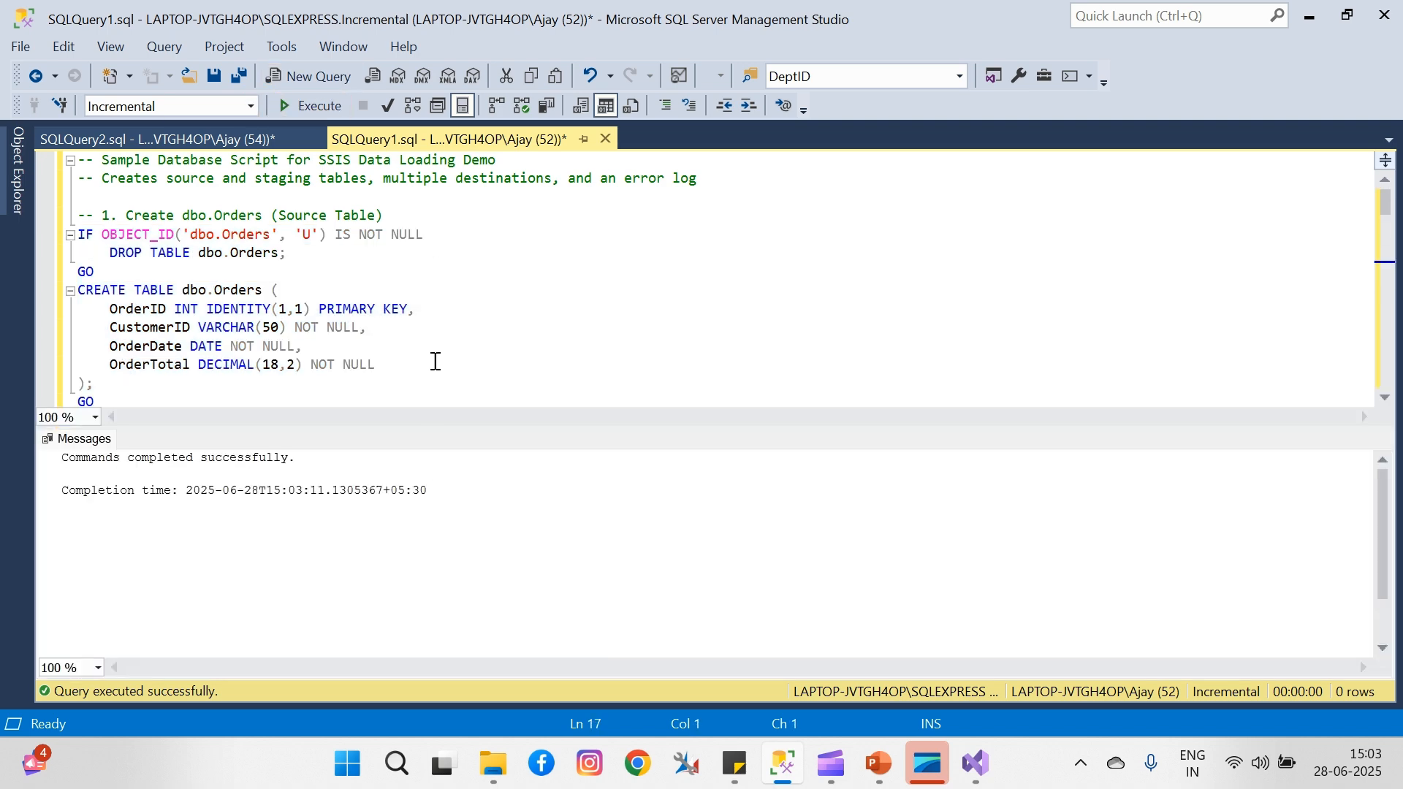
{"action": "key", "text": "ctrl+r"}
- Execute only the sample data INSERT statement for dbo.Orders at the end of the script
{"action": "left_click", "coordinate": [435, 592]}
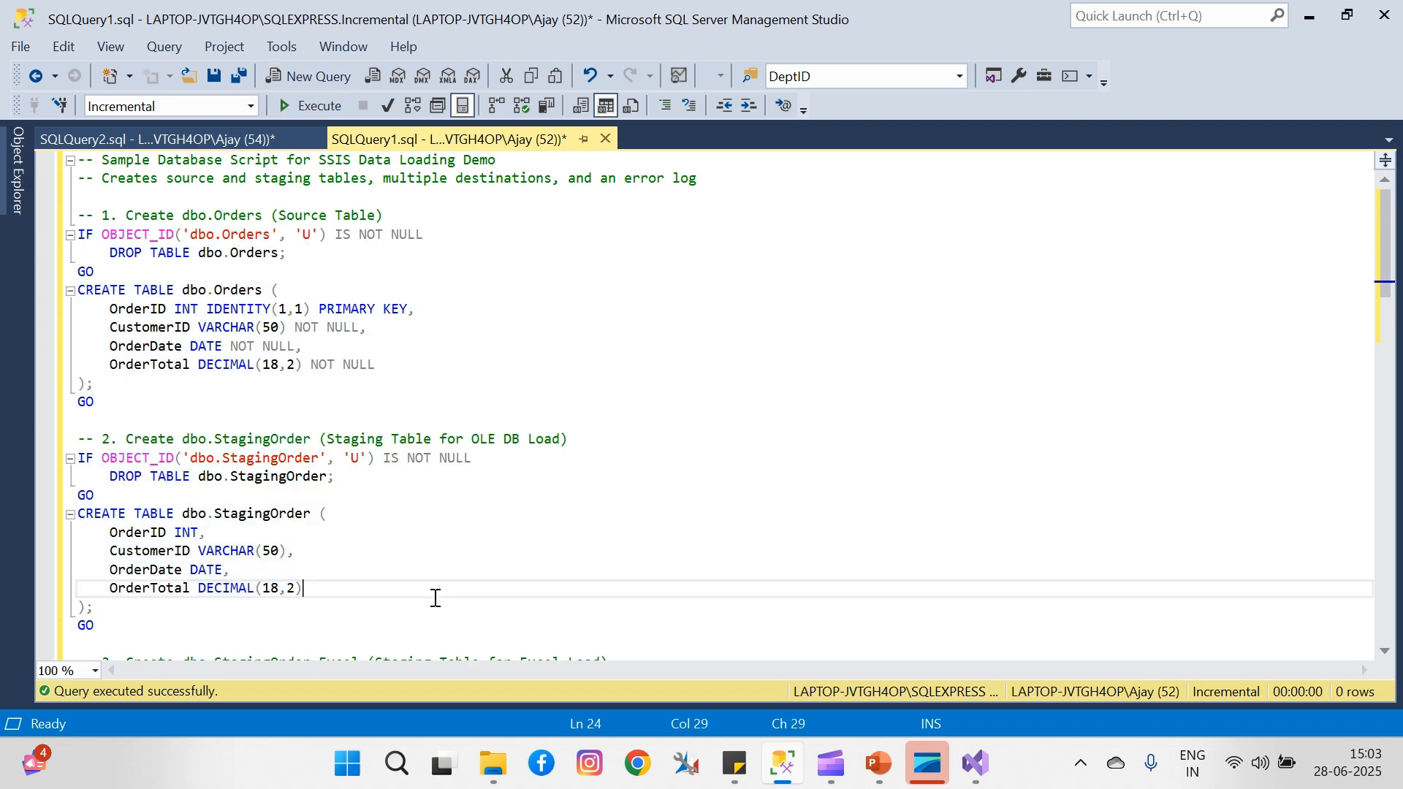
{"action": "key", "text": "Down"}
{"action": "key", "text": "Down"}
{"action": "key", "text": "Down"}
{"action": "key", "text": "Down"}
{"action": "key", "text": "Down"}
{"action": "key", "text": "Down"}
{"action": "key", "text": "Down"}
{"action": "key", "text": "Down"}
{"action": "key", "text": "Down"}
{"action": "key", "text": "Down"}
{"action": "key", "text": "Down"}
{"action": "key", "text": "Down"}
{"action": "key", "text": "Down"}
{"action": "key", "text": "Down"}
{"action": "key", "text": "Down"}
{"action": "key", "text": "Down"}
{"action": "key", "text": "Down"}
{"action": "key", "text": "Down"}
{"action": "key", "text": "Down"}
{"action": "key", "text": "Down"}
{"action": "key", "text": "Down"}
{"action": "key", "text": "Down"}
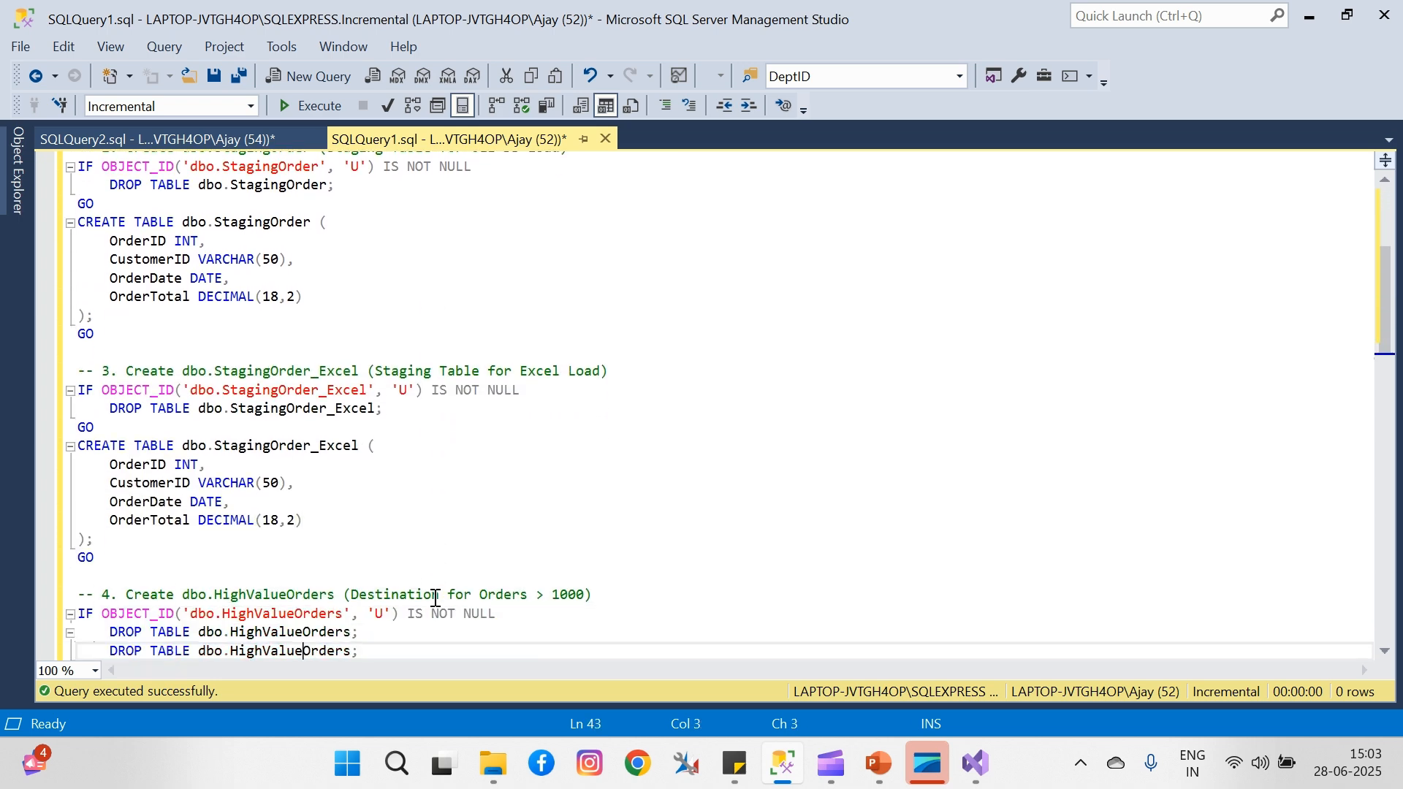
{"action": "key", "text": "Down"}
{"action": "key", "text": "Down"}
{"action": "key", "text": "Down"}
{"action": "key", "text": "Down"}
{"action": "key", "text": "Down"}
{"action": "key", "text": "Down"}
{"action": "key", "text": "Down"}
{"action": "key", "text": "Down"}
{"action": "key", "text": "Down"}
{"action": "key", "text": "Down"}
{"action": "key", "text": "Down"}
{"action": "key", "text": "Down"}
{"action": "key", "text": "Down"}
{"action": "key", "text": "Down"}
{"action": "key", "text": "Down"}
{"action": "key", "text": "Down"}
{"action": "key", "text": "Down"}
{"action": "key", "text": "Down"}
{"action": "key", "text": "Down"}
{"action": "key", "text": "Down"}
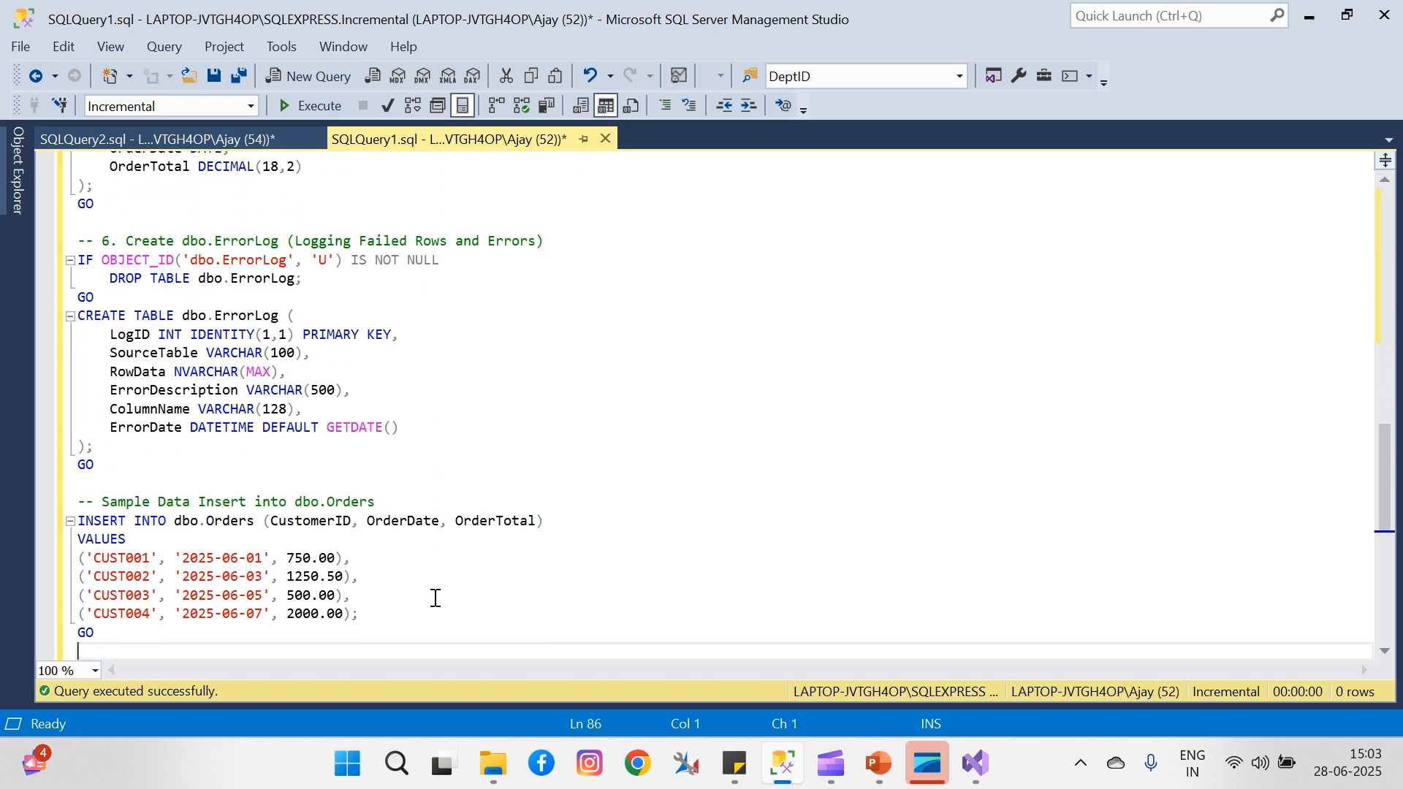
{"action": "left_click_drag", "start_coordinate": [111, 634], "coordinate": [77, 523]}
{"action": "left_click", "coordinate": [70, 521]}
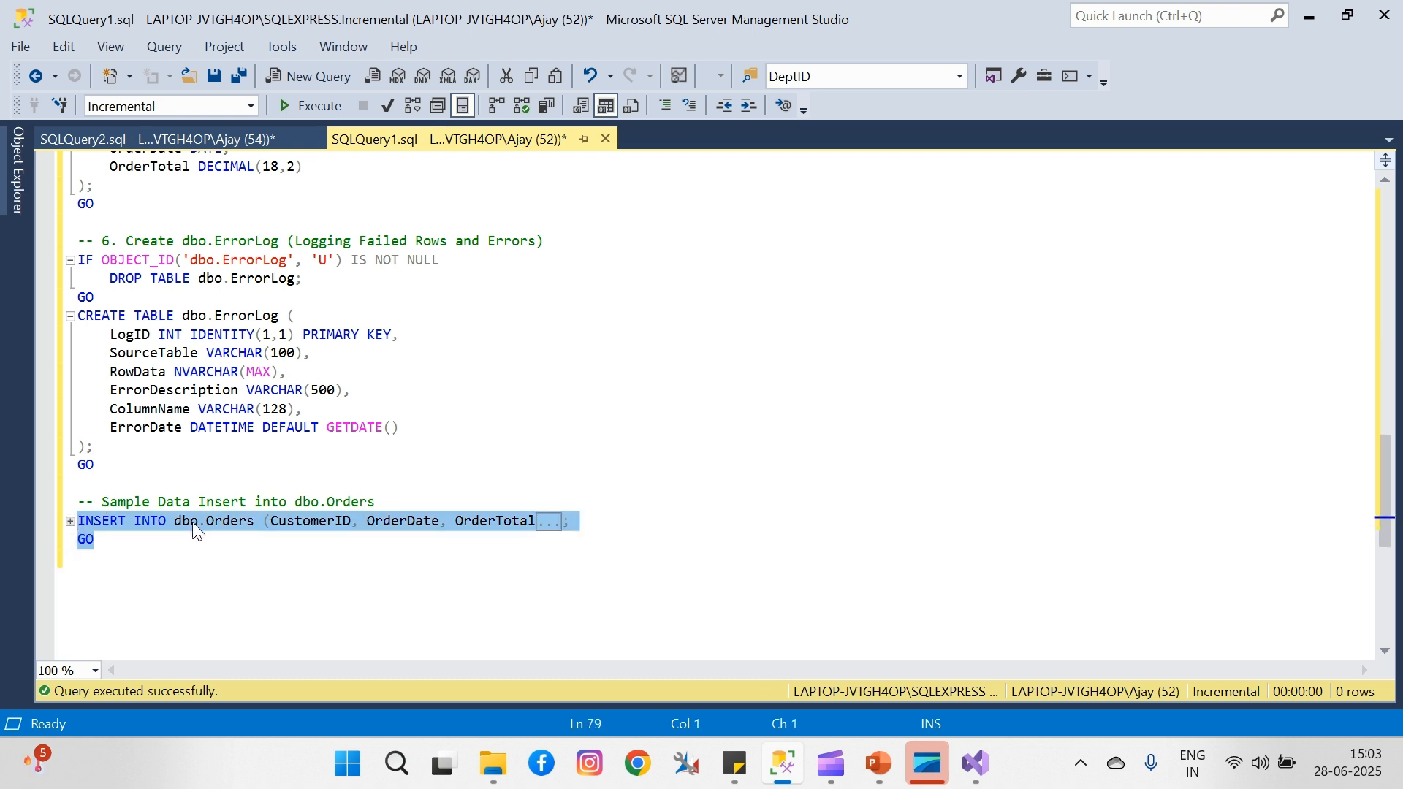
{"action": "left_click", "coordinate": [70, 521]}
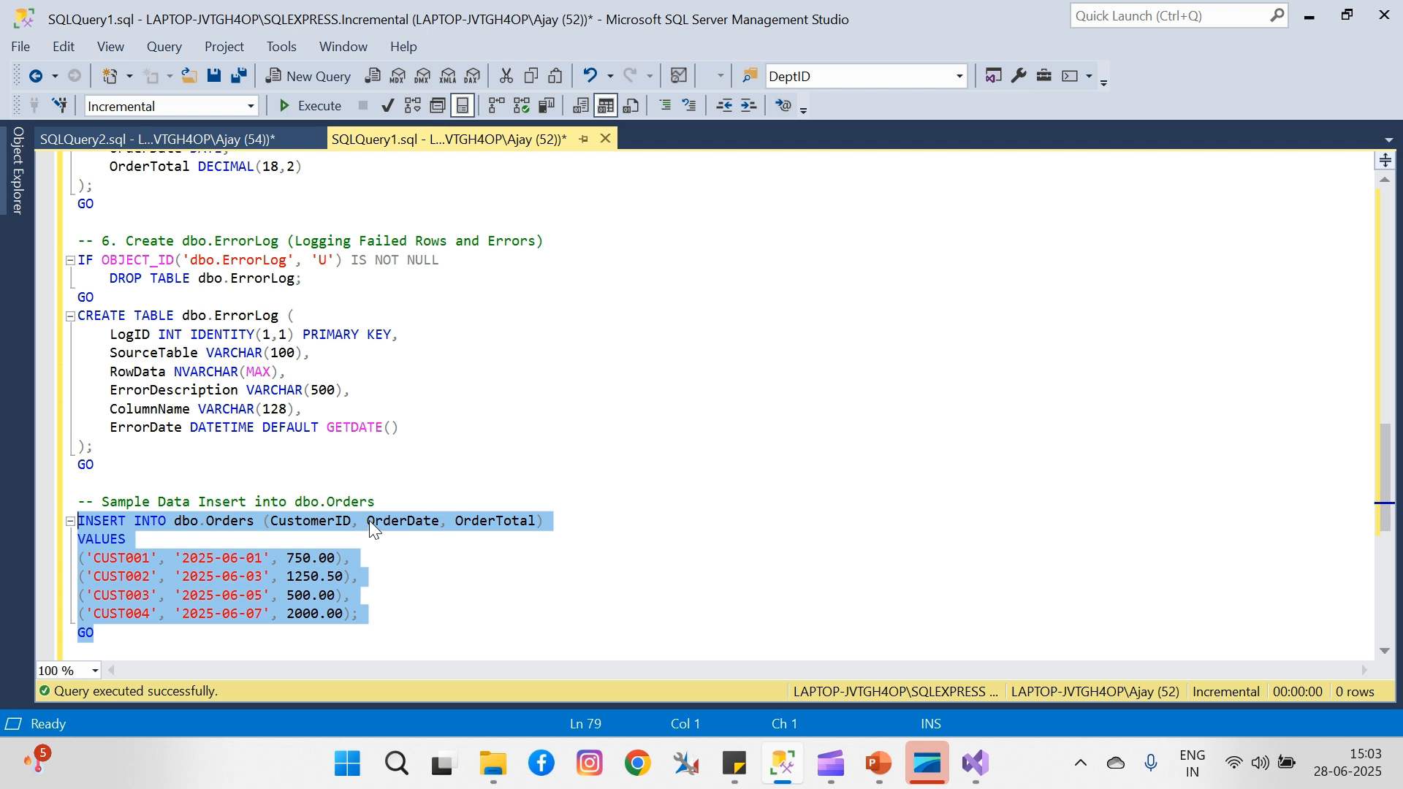
{"action": "left_click", "coordinate": [301, 106]}
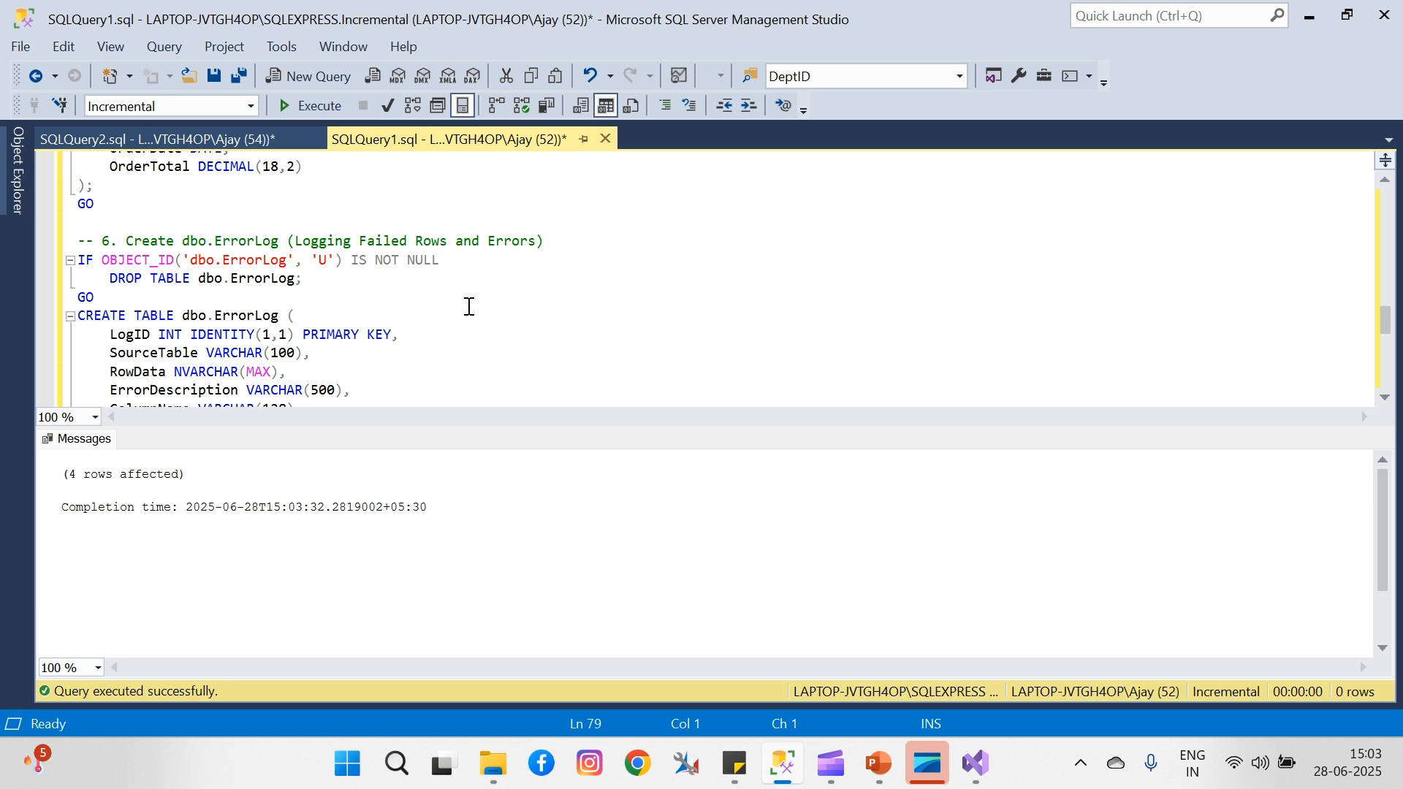
- Add the query SELECT * FROM Orders below the dbo.Orders table definition in the script and execute only that query
{"action": "key", "text": "ctrl+r"}
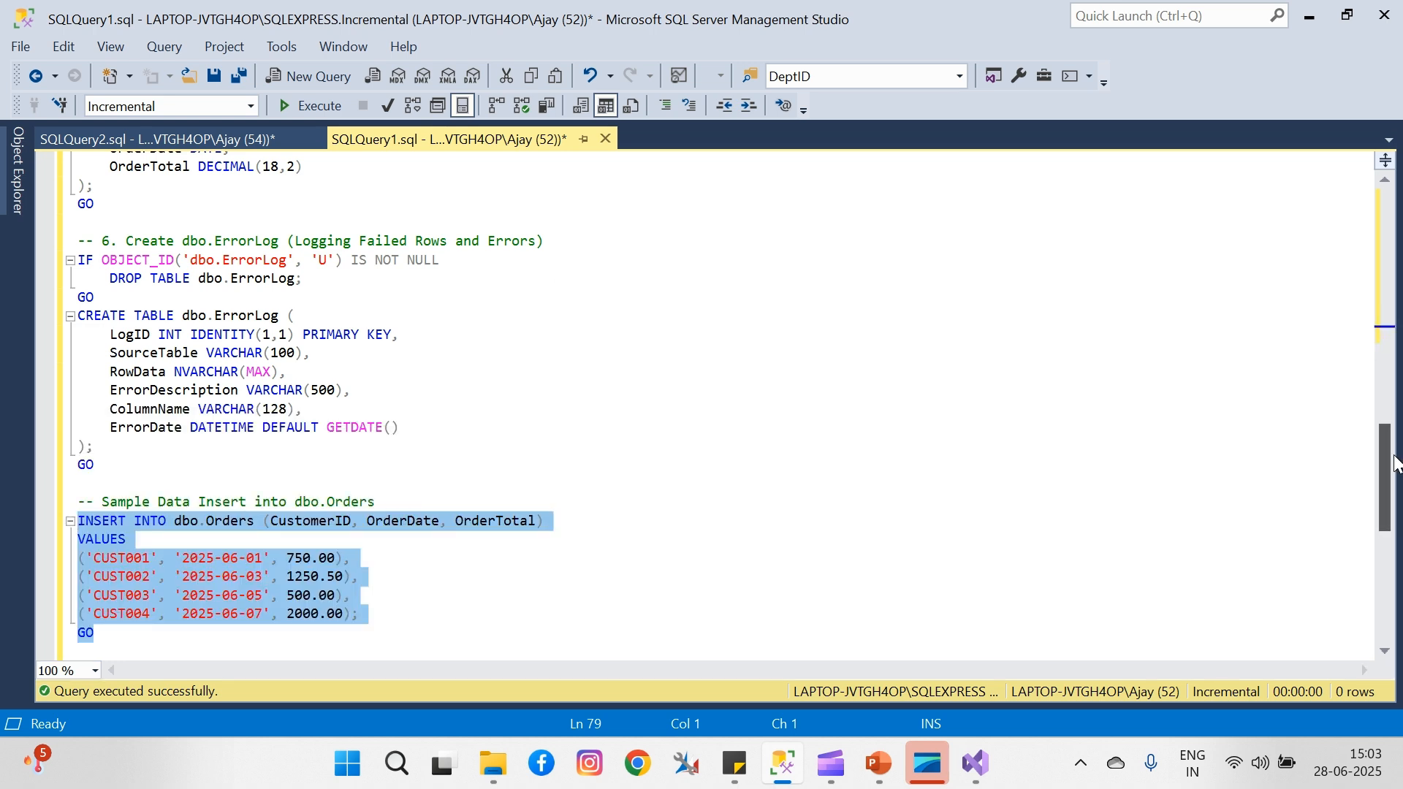
{"action": "left_click_drag", "start_coordinate": [1385, 475], "coordinate": [1384, 241]}
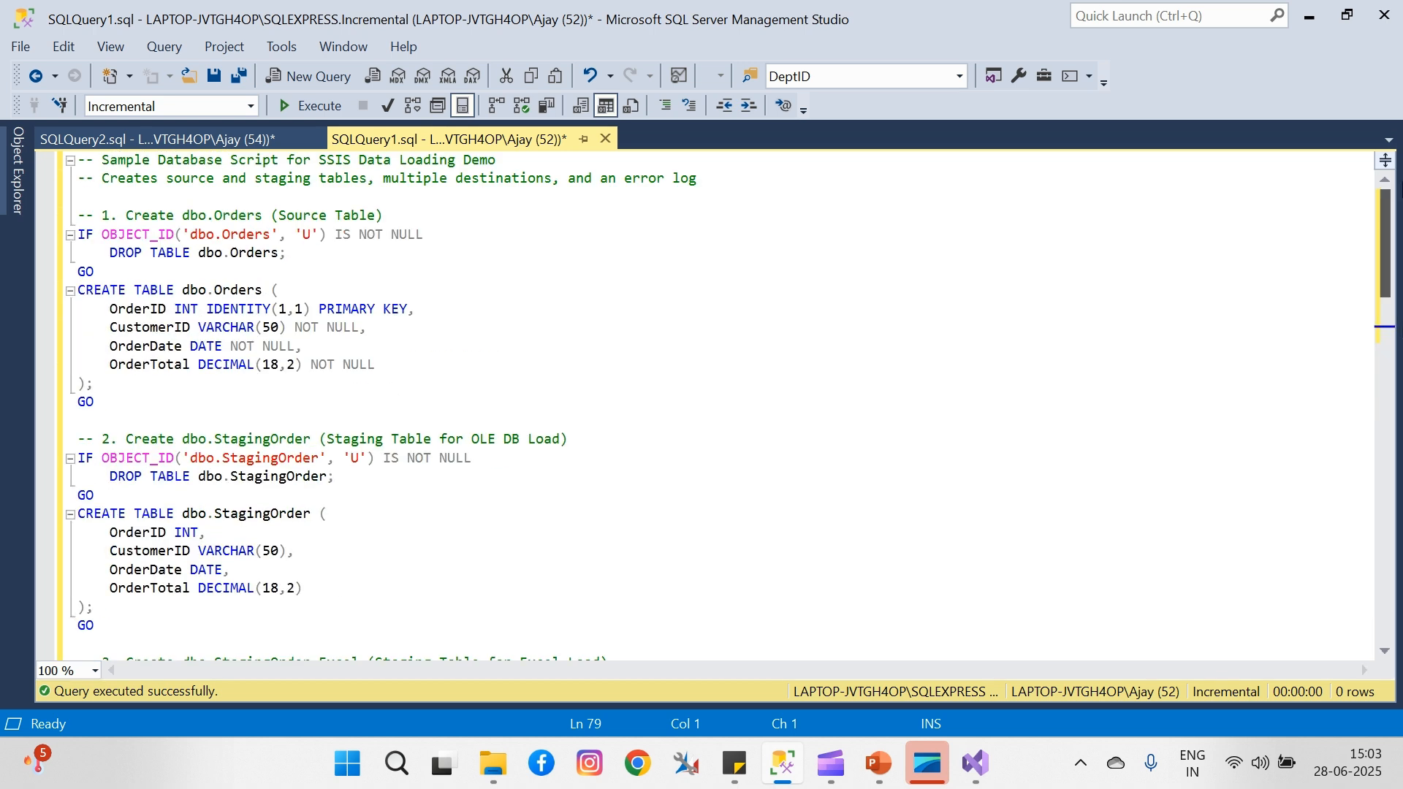
{"action": "left_click", "coordinate": [123, 404]}
{"action": "key", "text": "Return"}
{"action": "key", "text": "Return"}
{"action": "key", "text": "Return"}
{"action": "key", "text": "Up"}
{"action": "key", "text": "Up"}
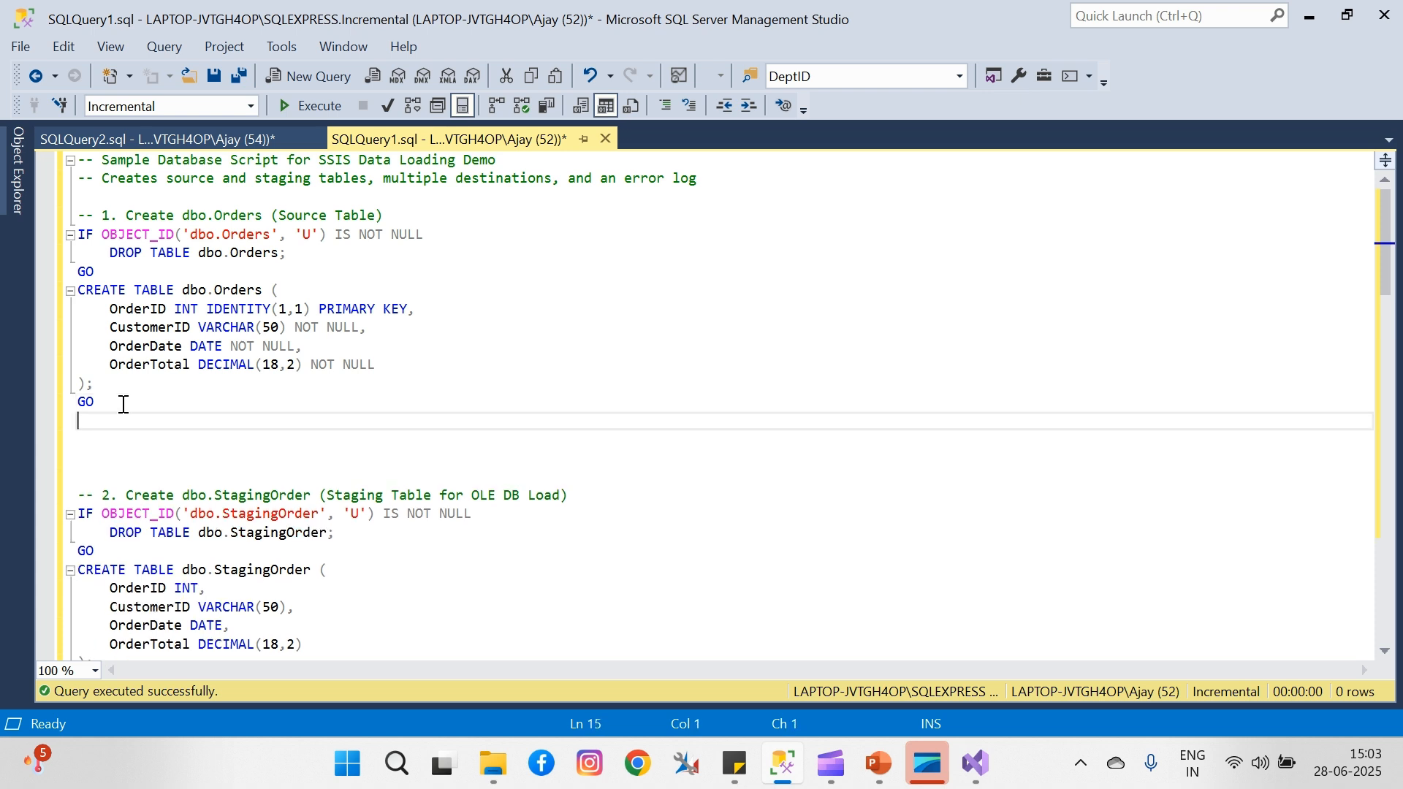
{"action": "type", "text": "SLECT"}
{"action": "key", "text": "BackSpace"}
{"action": "key", "text": "BackSpace"}
{"action": "key", "text": "BackSpace"}
{"action": "key", "text": "BackSpace"}
{"action": "type", "text": "ct * FROM Orderd"}
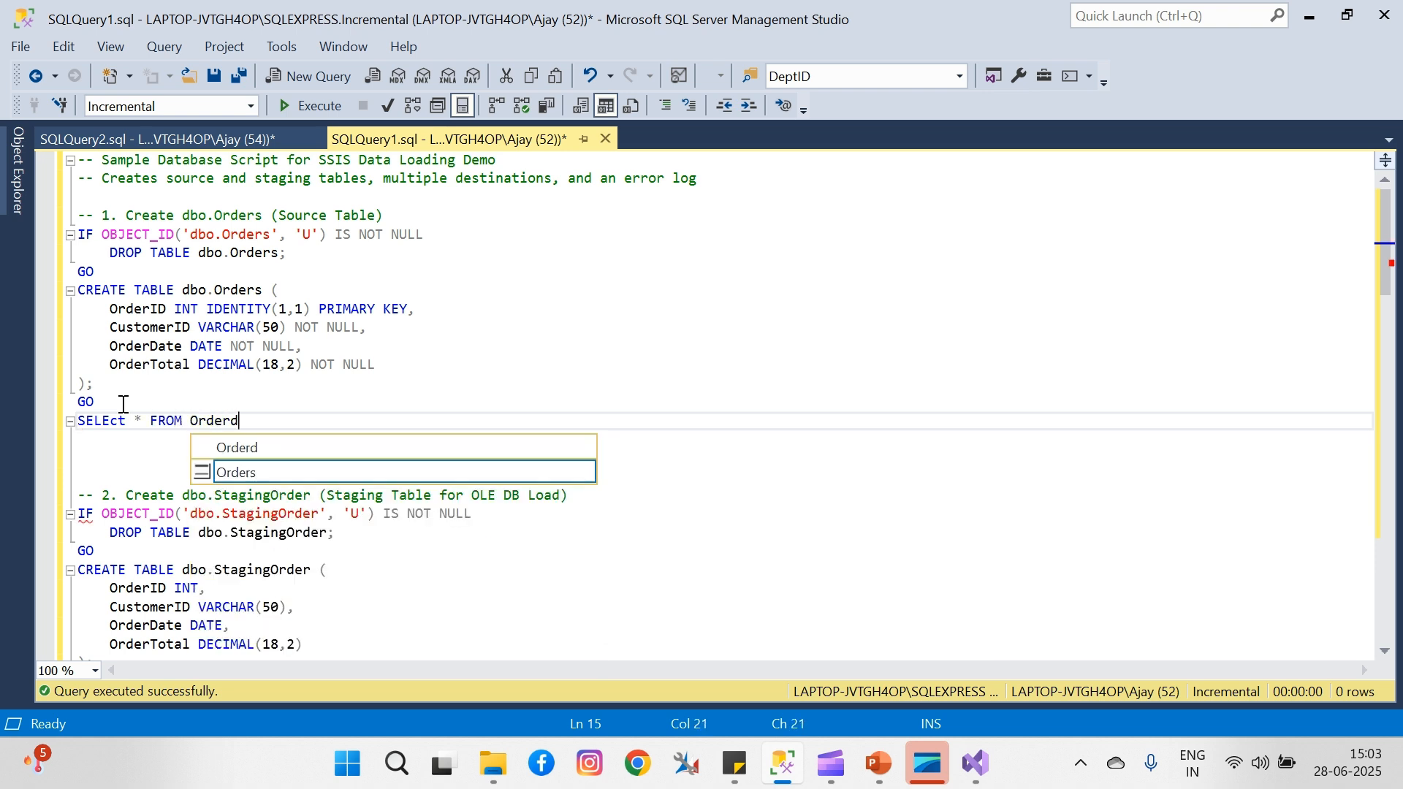
{"action": "key", "text": "BackSpace"}
{"action": "type", "text": "s"}
{"action": "key", "text": "shift+Home"}
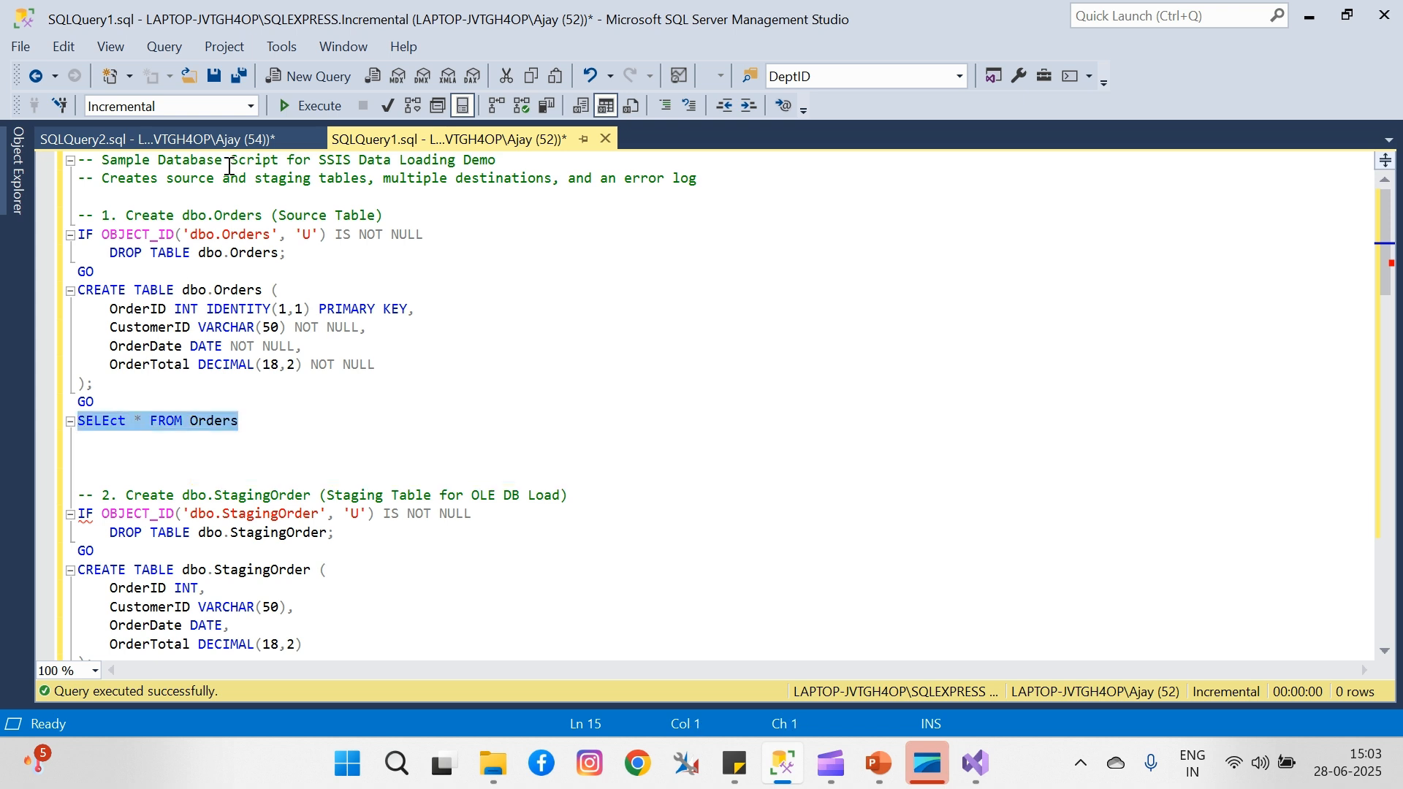
{"action": "left_click", "coordinate": [292, 105]}
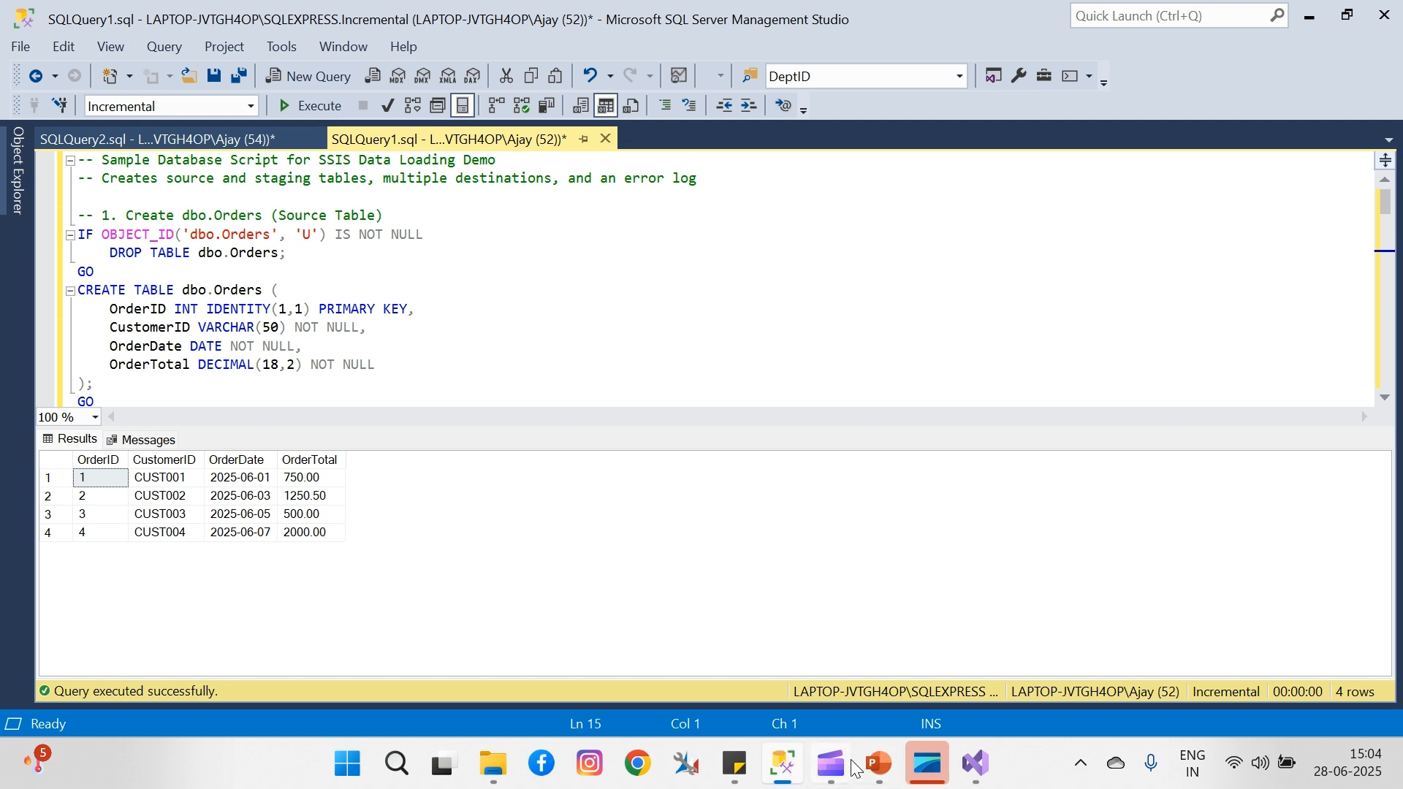
- Switch to Visual Studio and add an OLE DB Source to the Load_From_DB data flow
{"action": "left_click", "coordinate": [977, 767]}
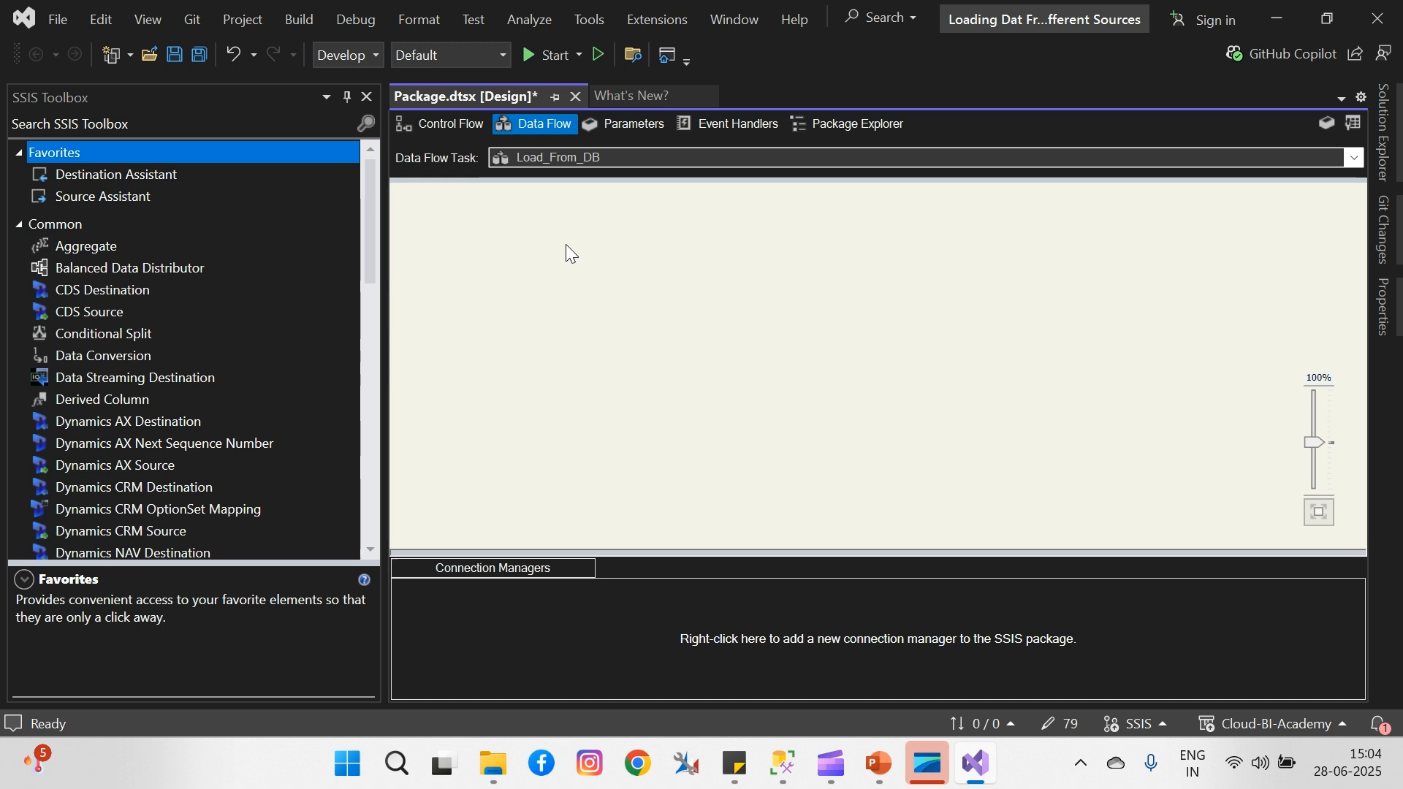
{"action": "left_click_drag", "start_coordinate": [372, 244], "coordinate": [369, 481]}
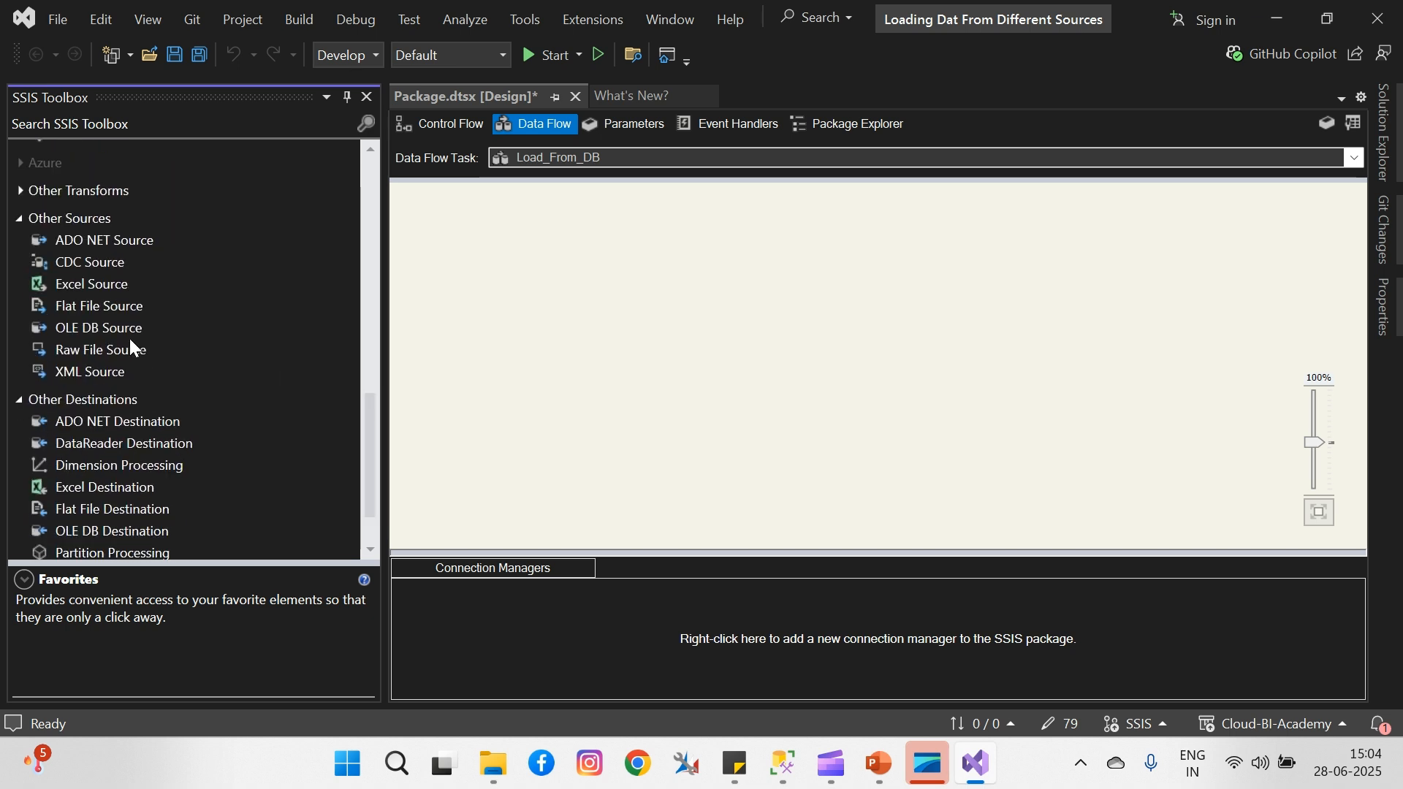
{"action": "left_click_drag", "start_coordinate": [101, 325], "coordinate": [513, 243]}
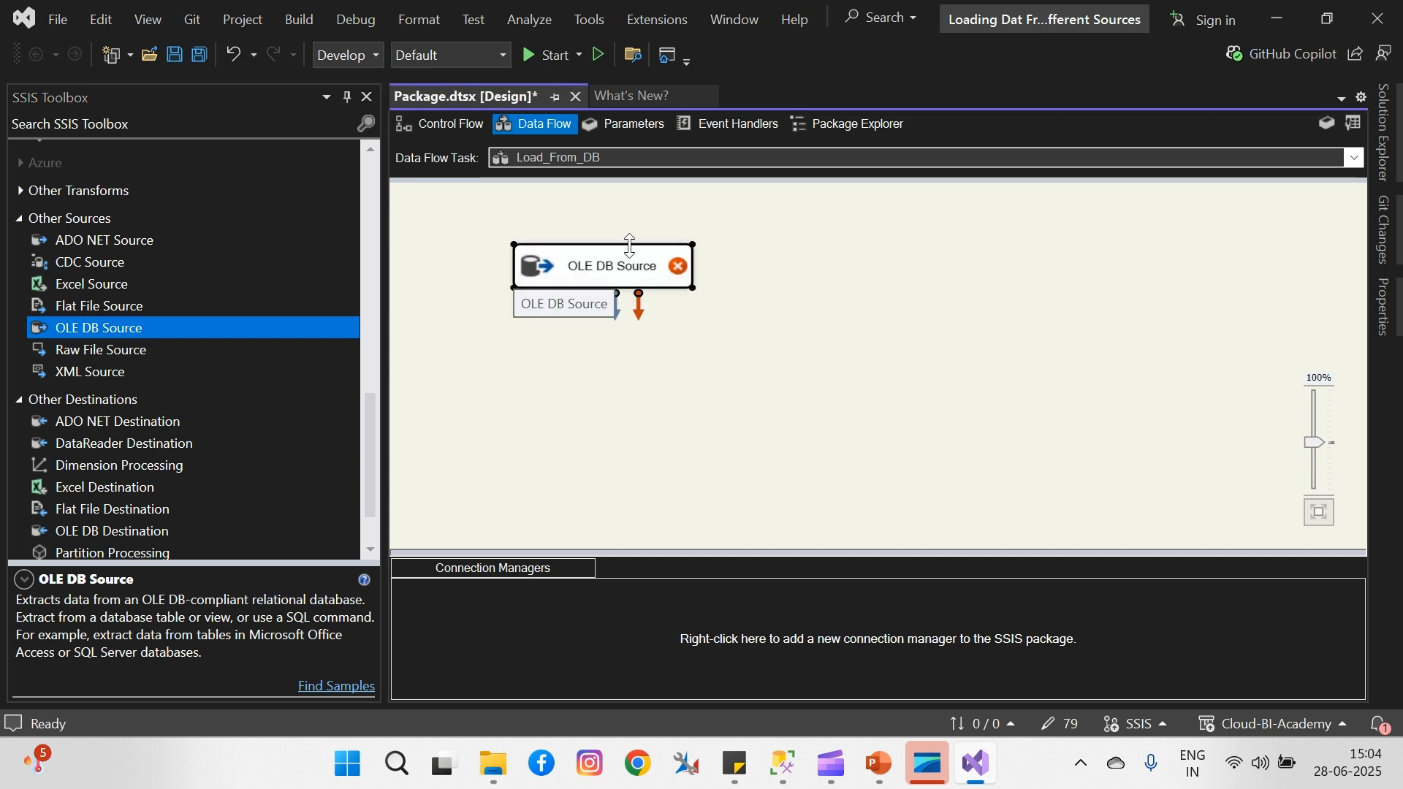
- Assign the OLE DB Source a new connection manager based on the existing SQLEXPRESS data connection to the Incremental database
{"action": "double_click", "coordinate": [614, 272]}
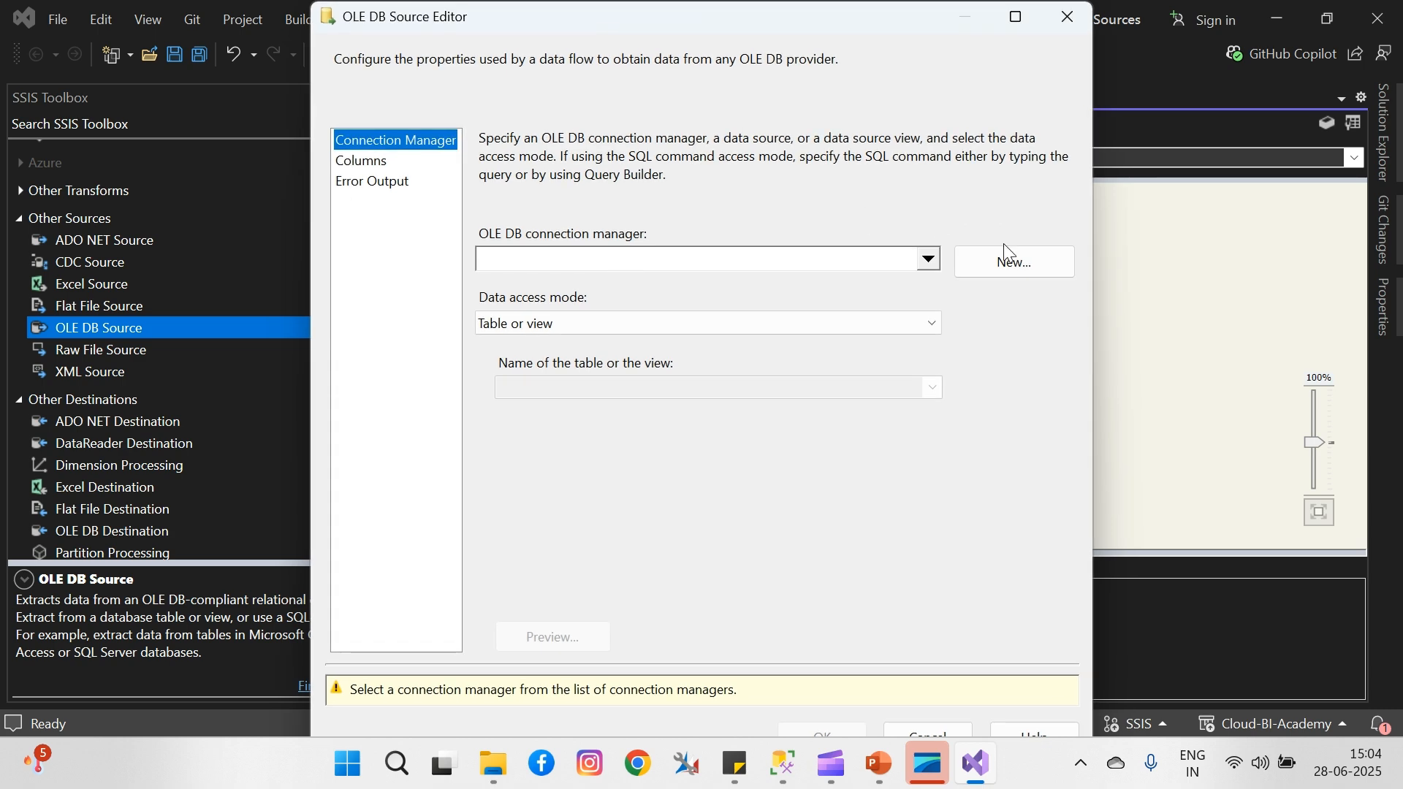
{"action": "left_click", "coordinate": [998, 261]}
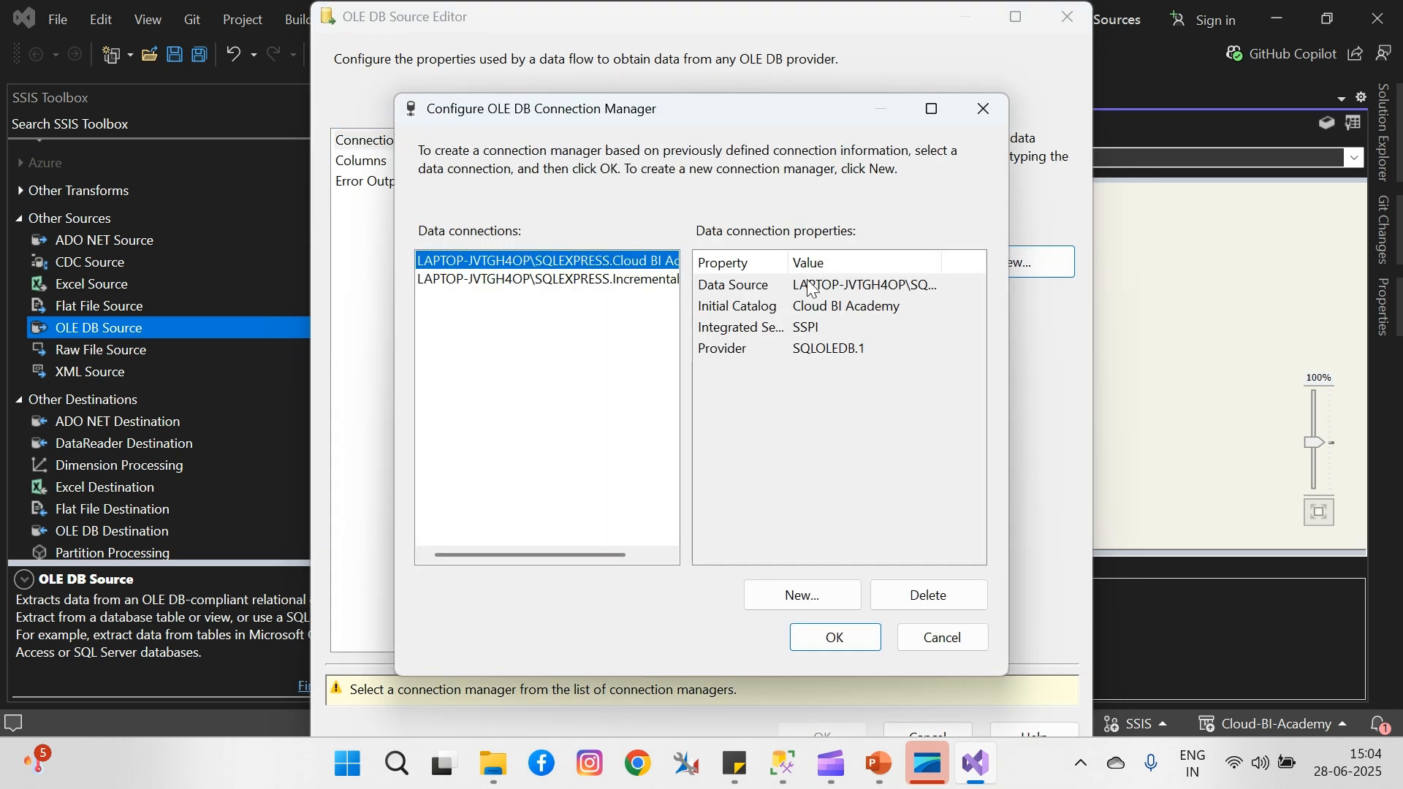
{"action": "left_click", "coordinate": [588, 281]}
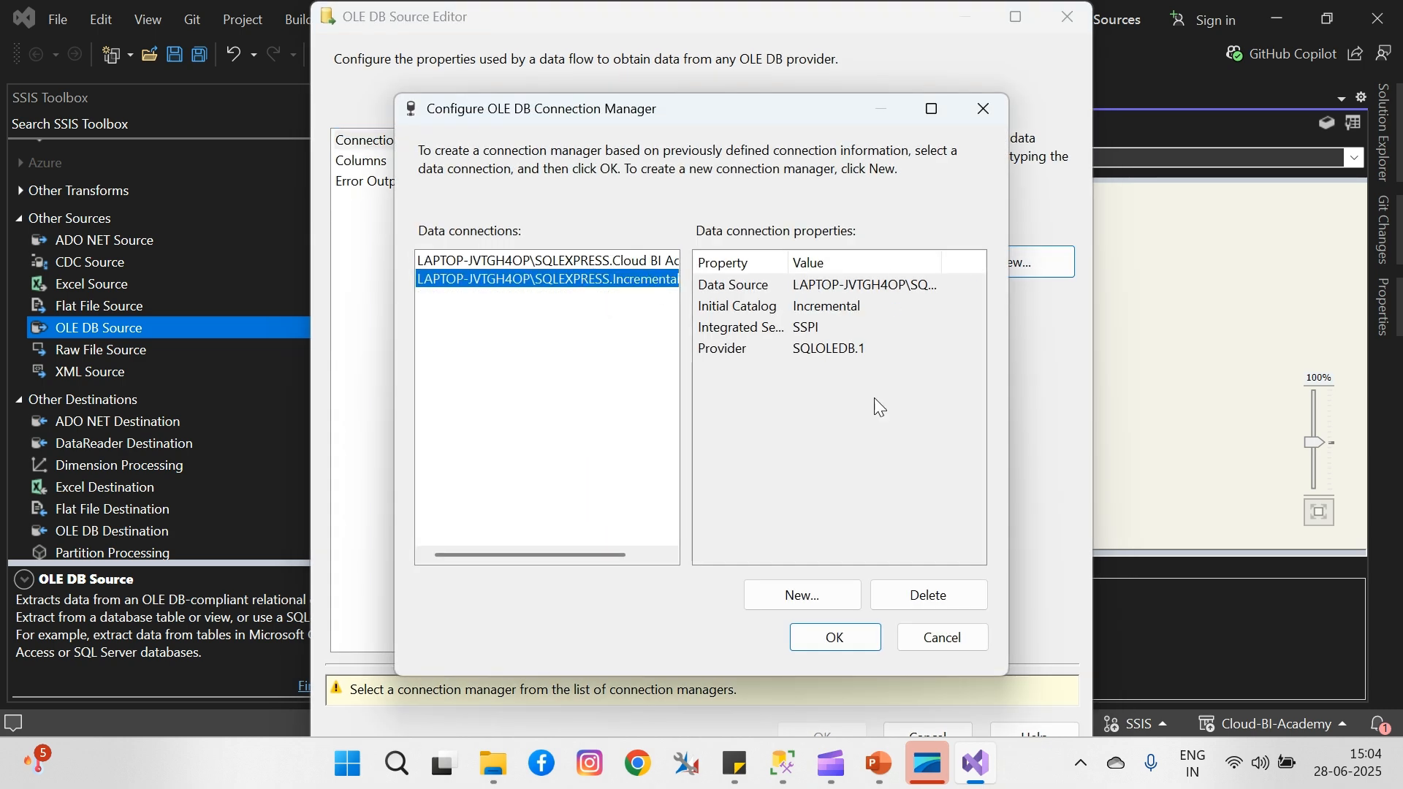
{"action": "left_click", "coordinate": [833, 635]}
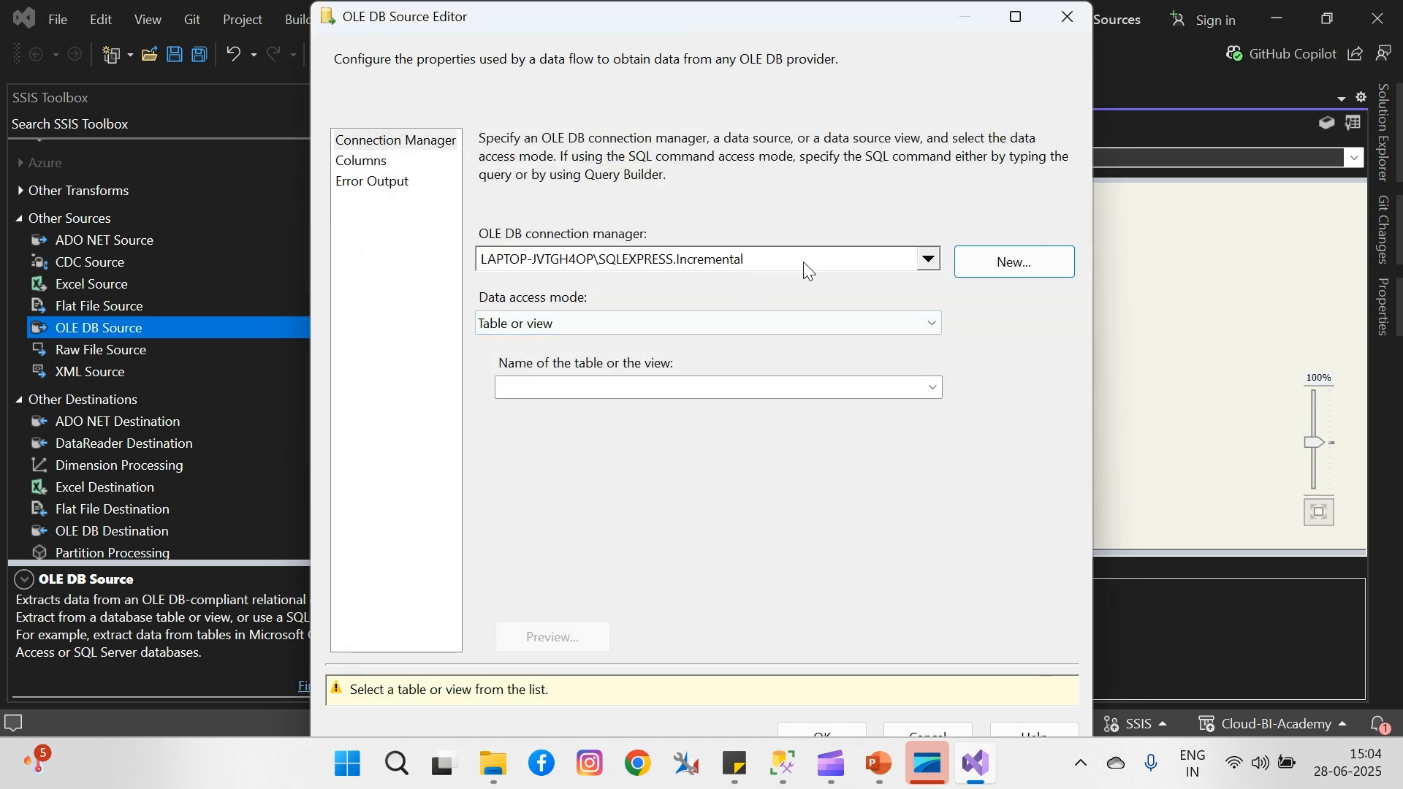
- Choose [dbo].[Orders] as the OLE DB Source table, preview its rows, and confirm the source configuration
{"action": "left_click", "coordinate": [935, 388]}
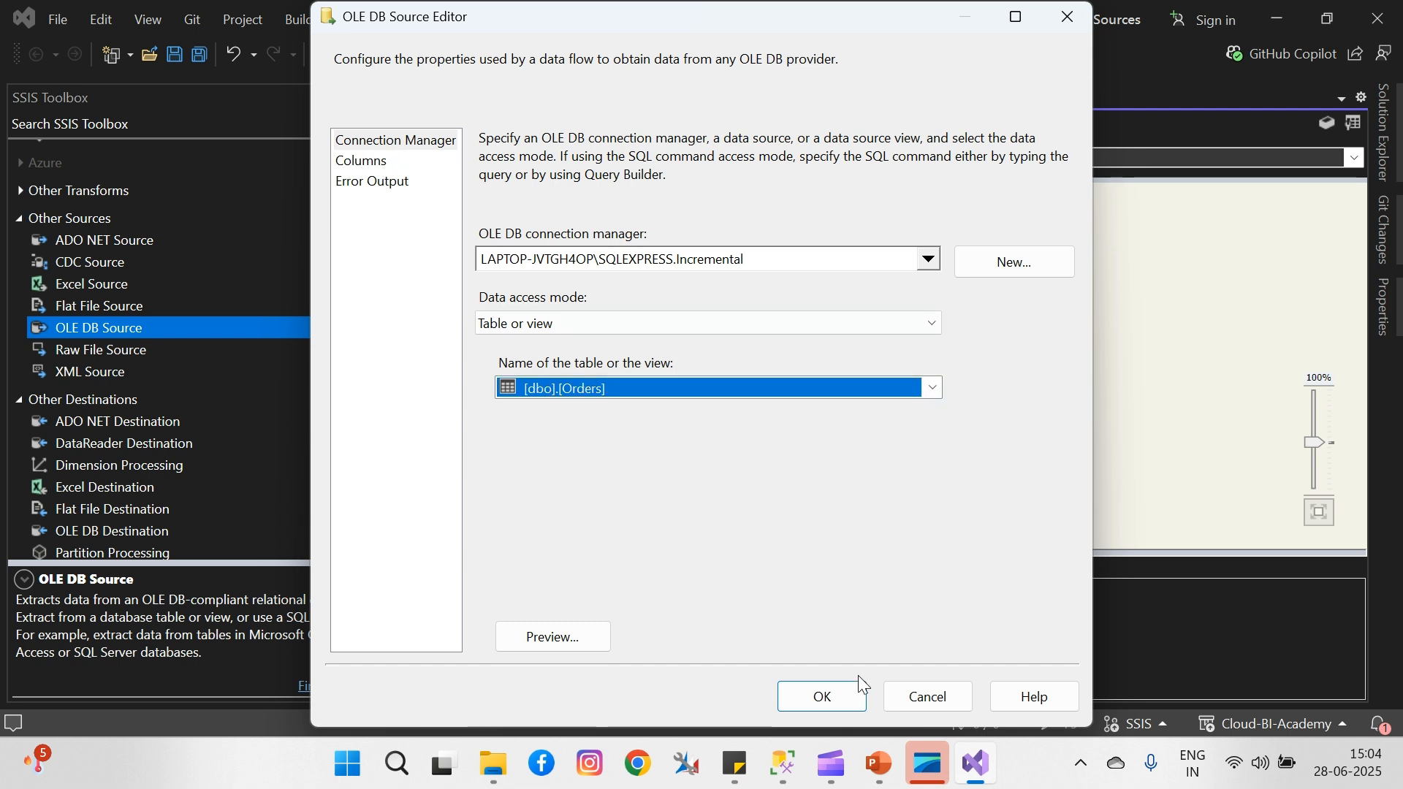
{"action": "left_click", "coordinate": [545, 635]}
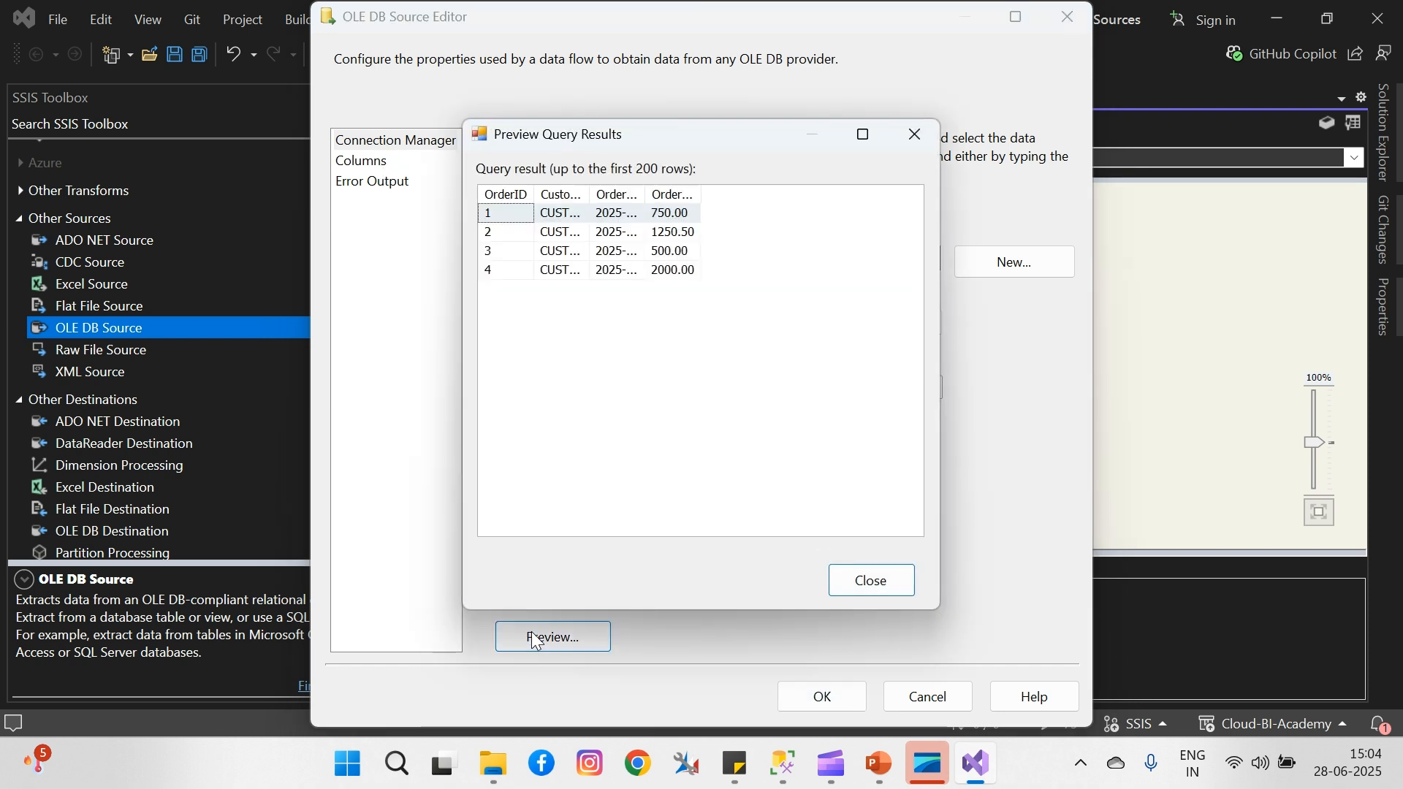
{"action": "left_click", "coordinate": [870, 580]}
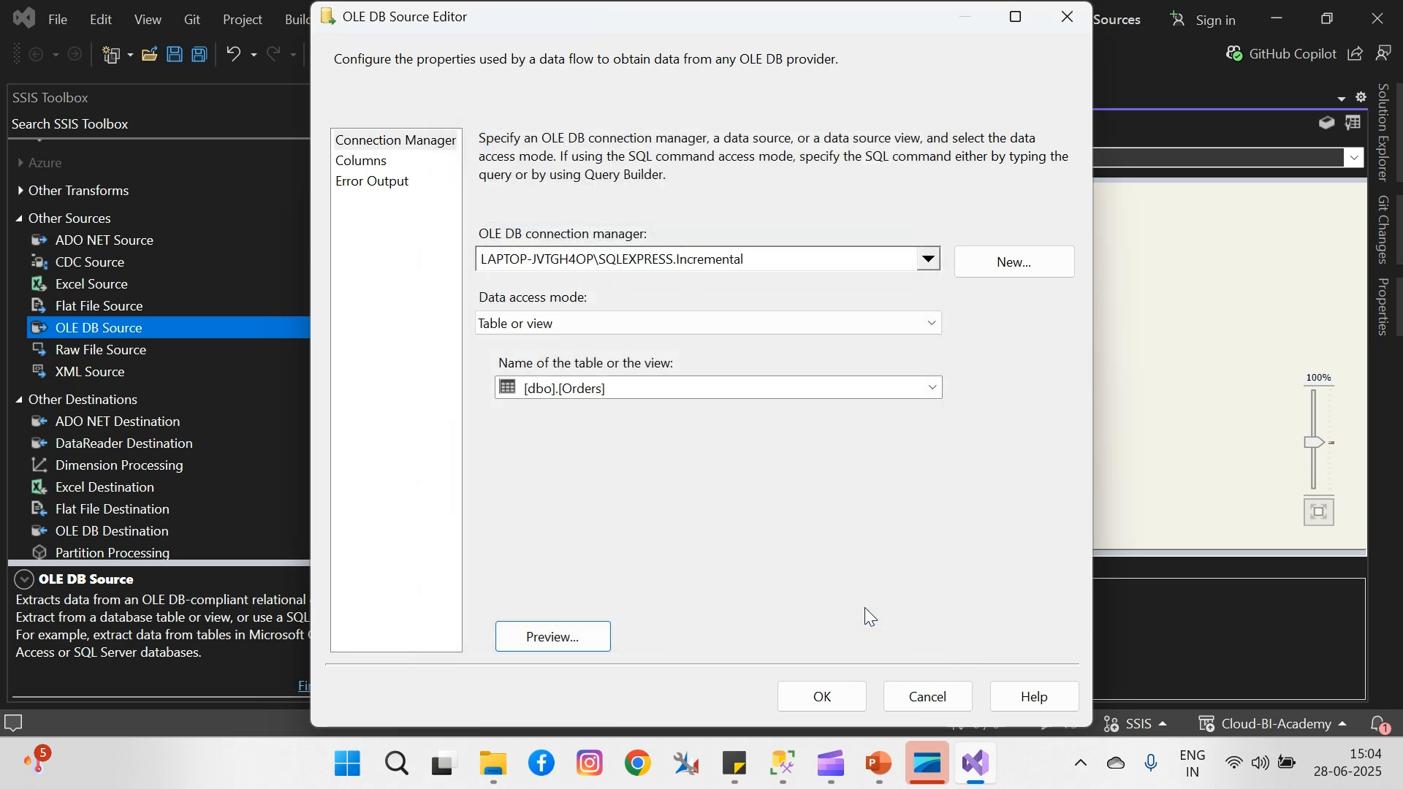
{"action": "left_click", "coordinate": [822, 696]}
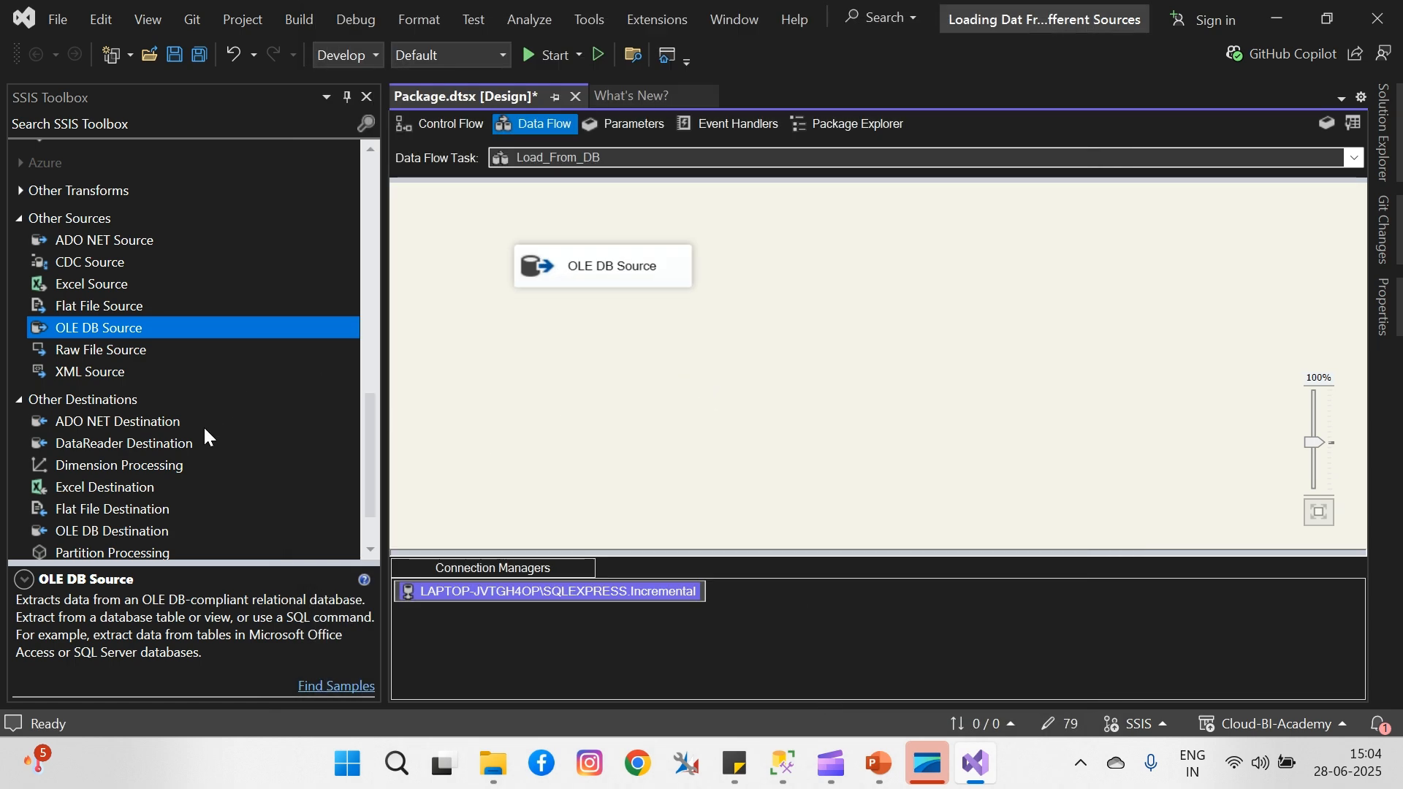
- Add an OLE DB Destination below the OLE DB Source and connect the source's data output to it
{"action": "left_click", "coordinate": [103, 529]}
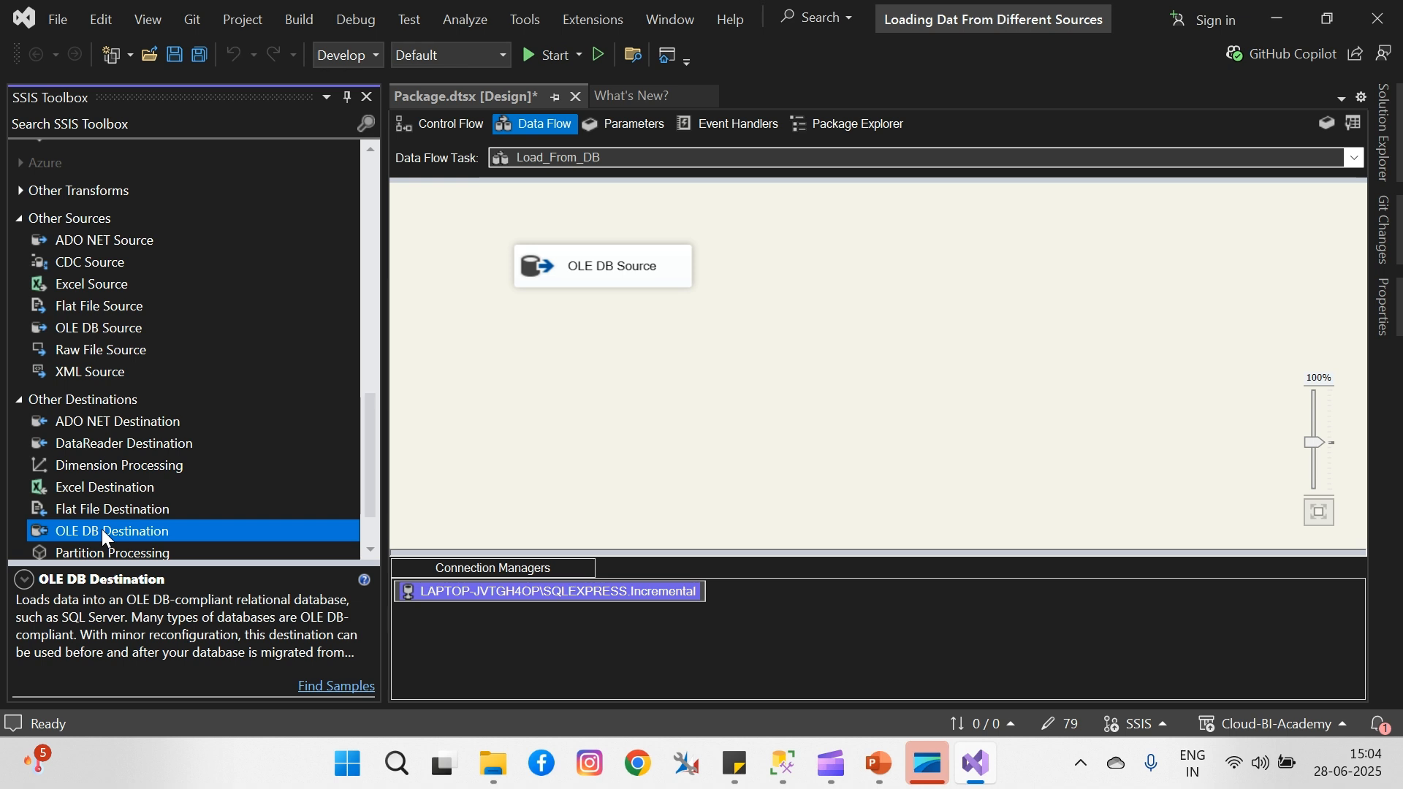
{"action": "left_click_drag", "start_coordinate": [102, 529], "coordinate": [684, 385]}
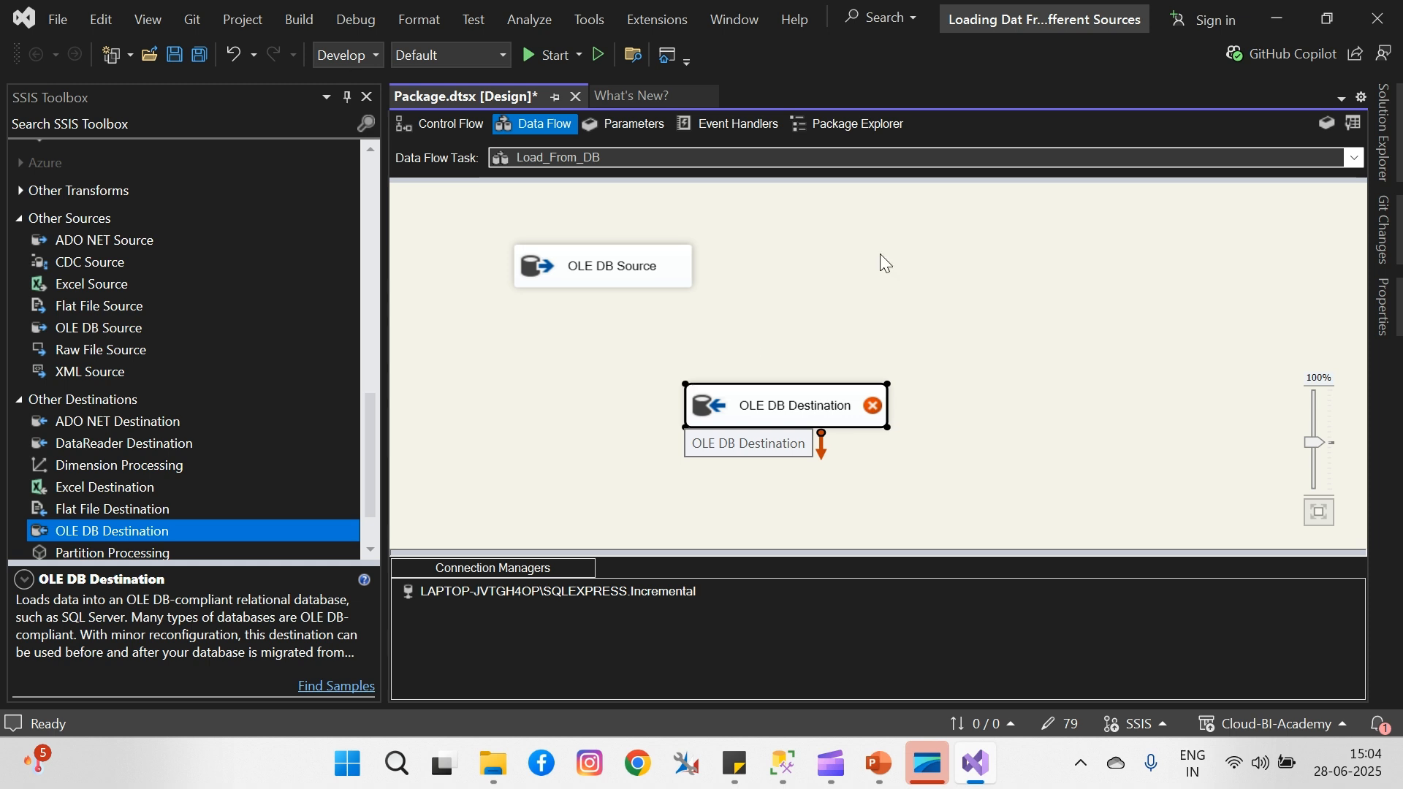
{"action": "left_click", "coordinate": [685, 272]}
{"action": "left_click_drag", "start_coordinate": [617, 305], "coordinate": [822, 409]}
- Set the OLE DB Destination's table to [dbo].[StagingOrder], check the column mappings, and confirm the configuration
{"action": "double_click", "coordinate": [821, 409]}
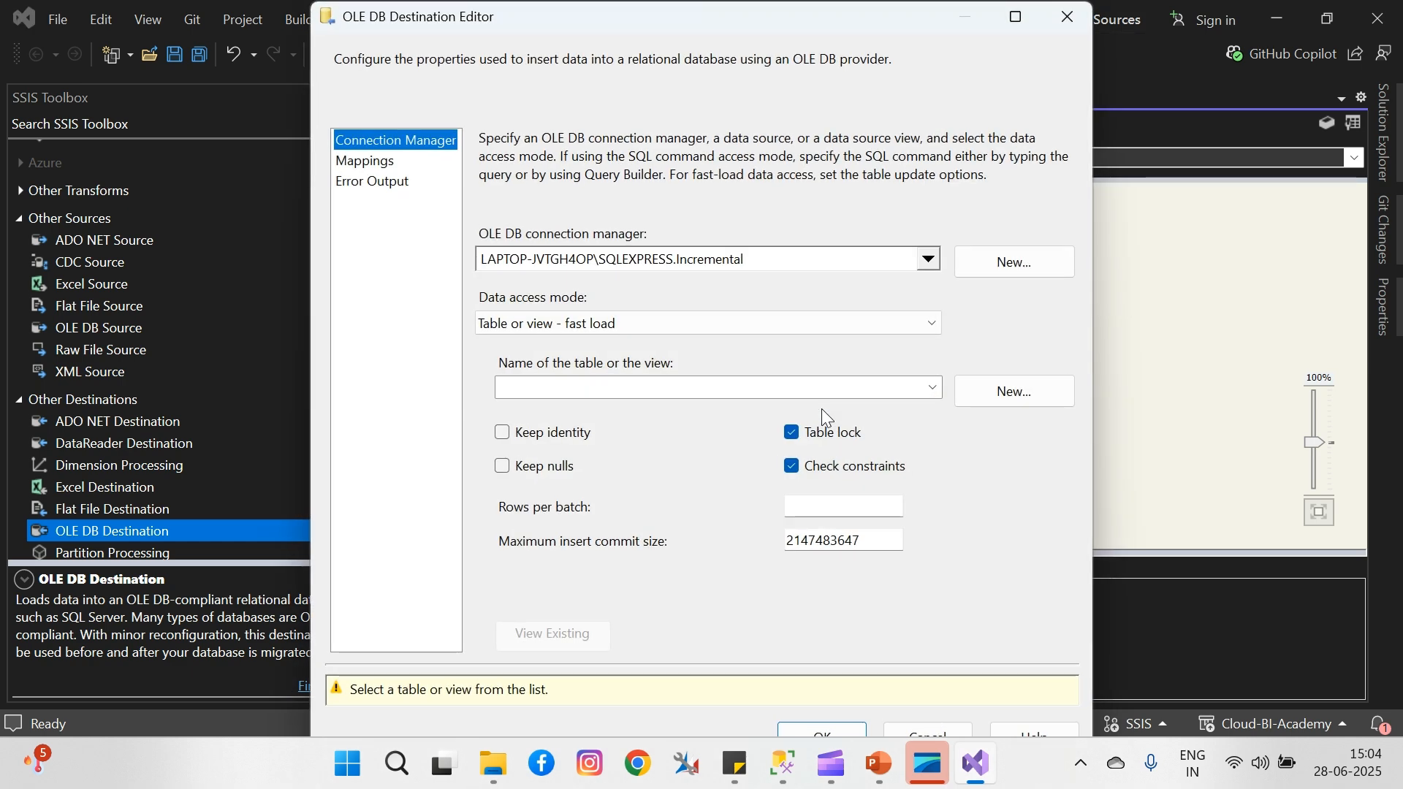
{"action": "left_click", "coordinate": [941, 393]}
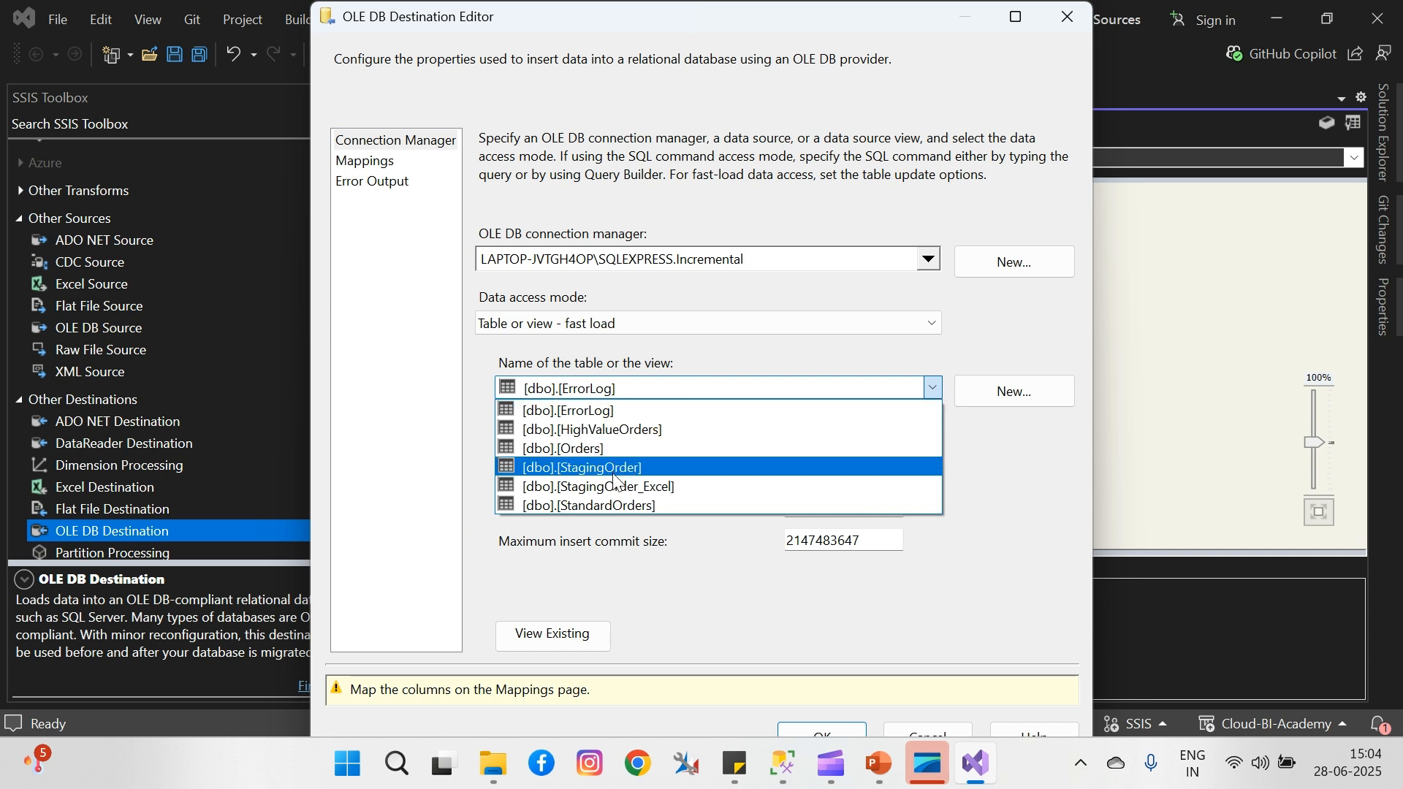
{"action": "left_click", "coordinate": [647, 469]}
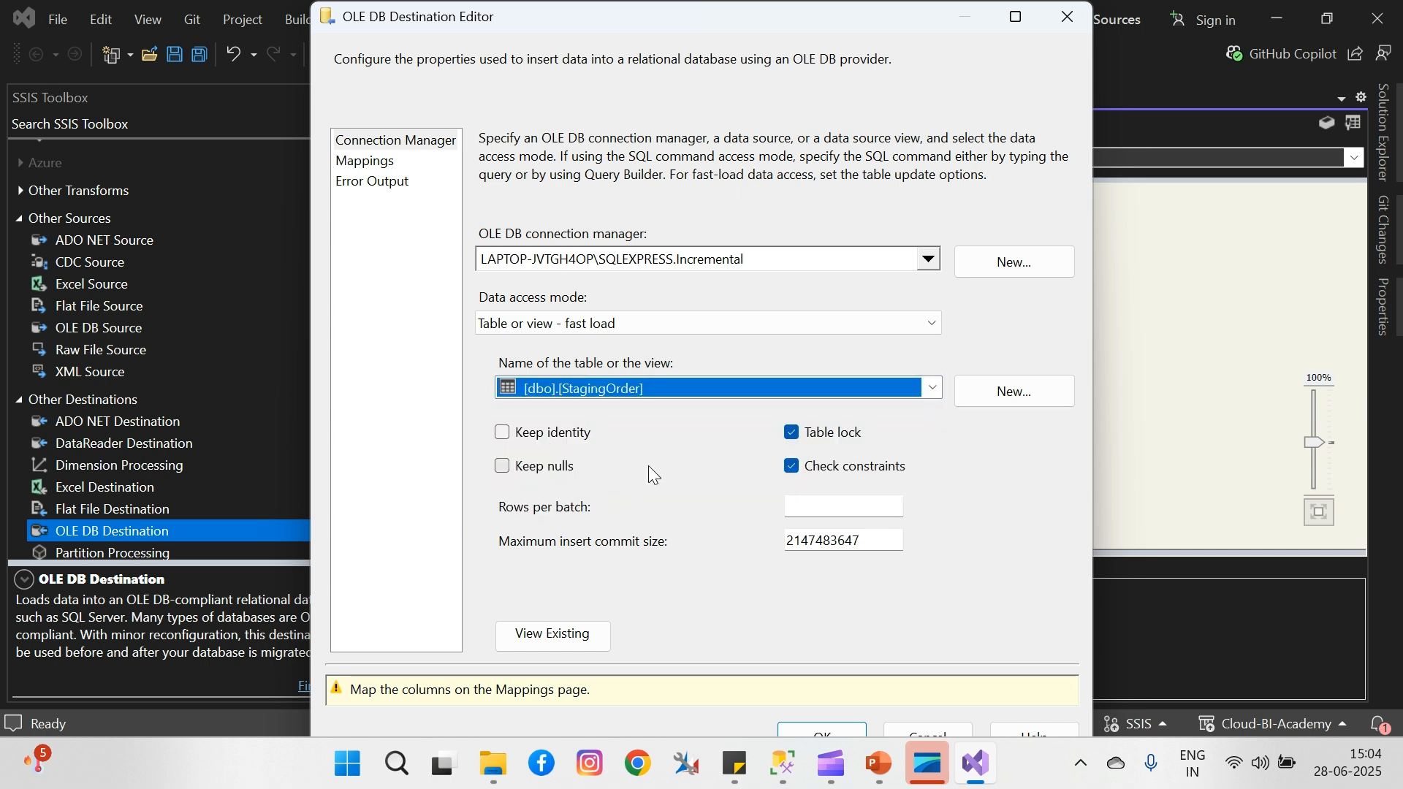
{"action": "left_click", "coordinate": [387, 168]}
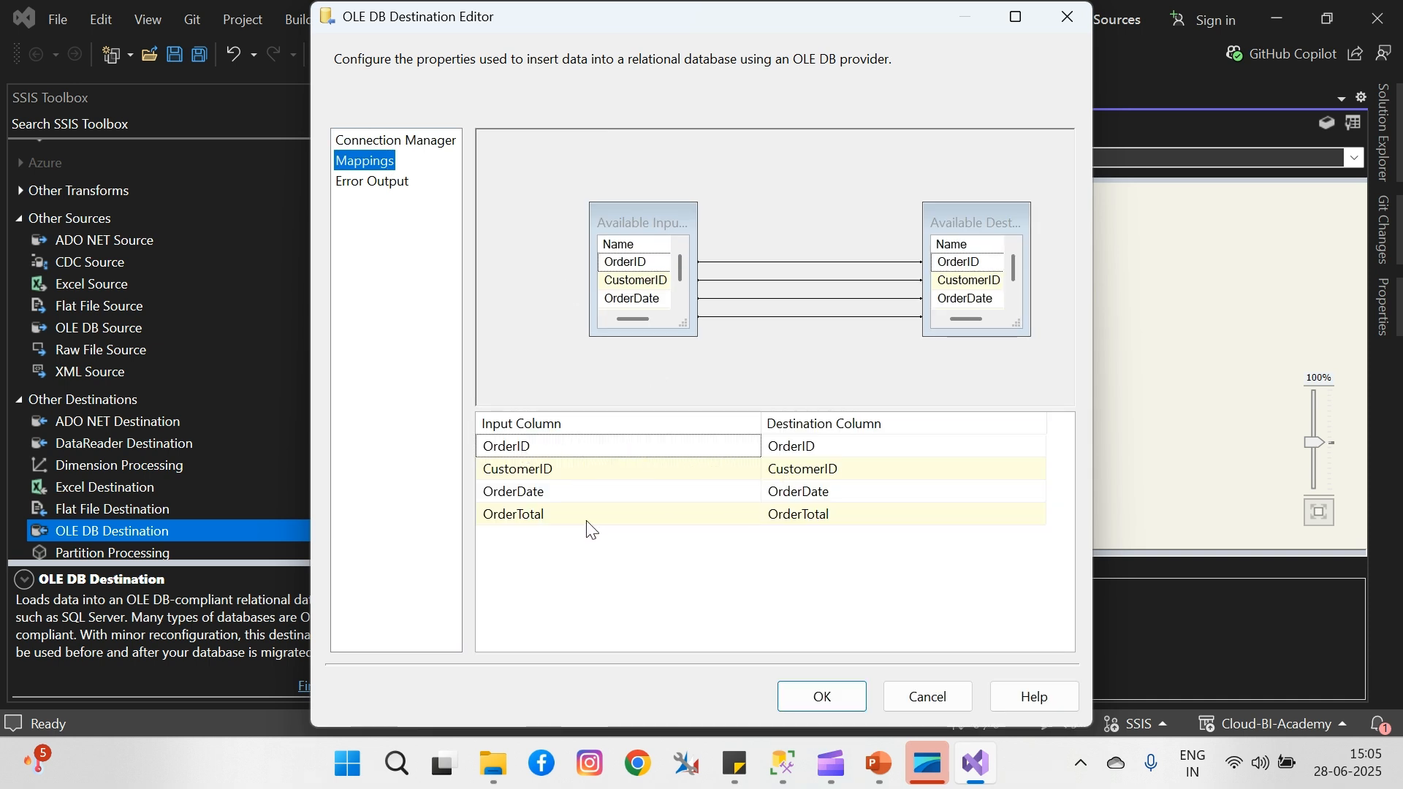
{"action": "left_click", "coordinate": [826, 701]}
- Execute the Load_From_DB data flow task
{"action": "left_click", "coordinate": [988, 323]}
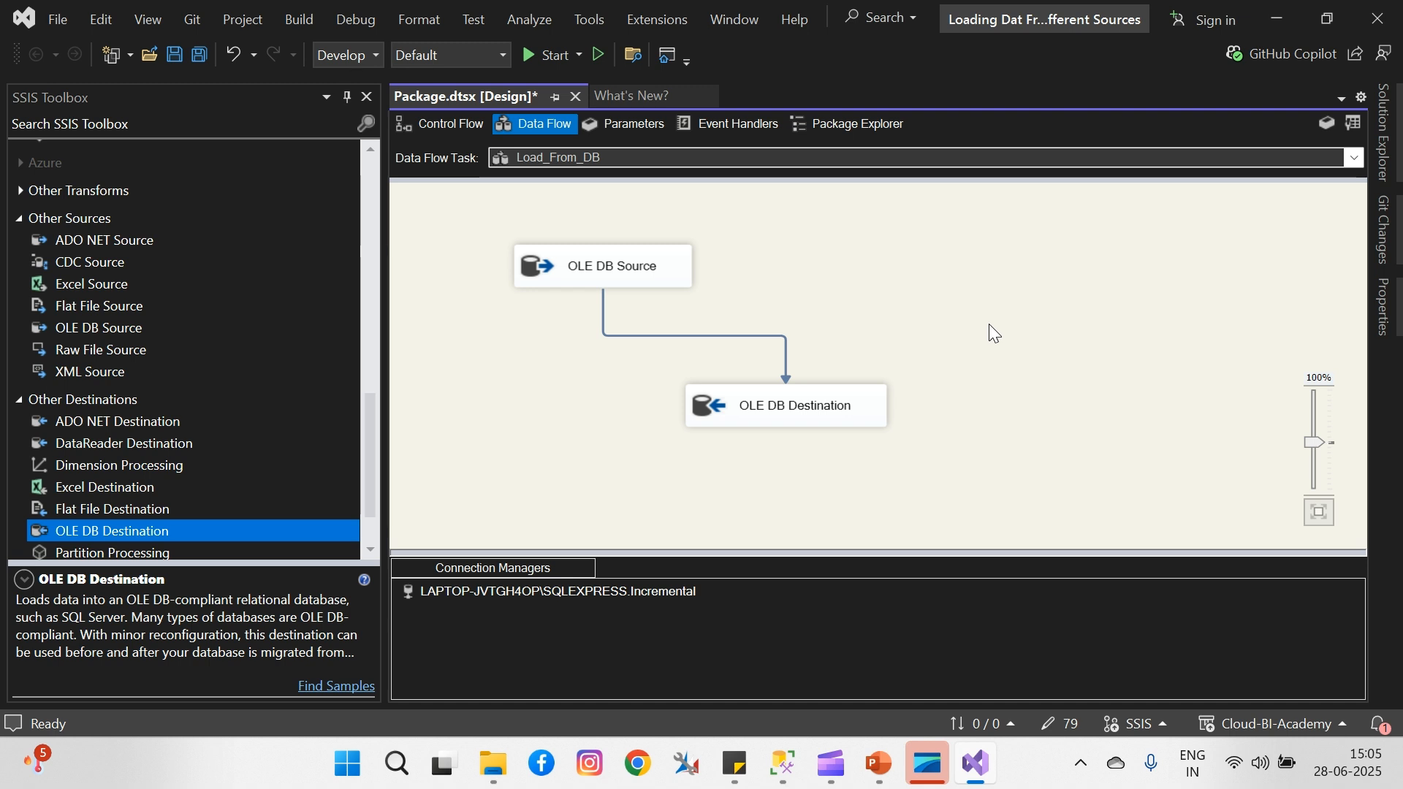
{"action": "right_click", "coordinate": [1007, 274]}
{"action": "left_click", "coordinate": [1081, 401]}
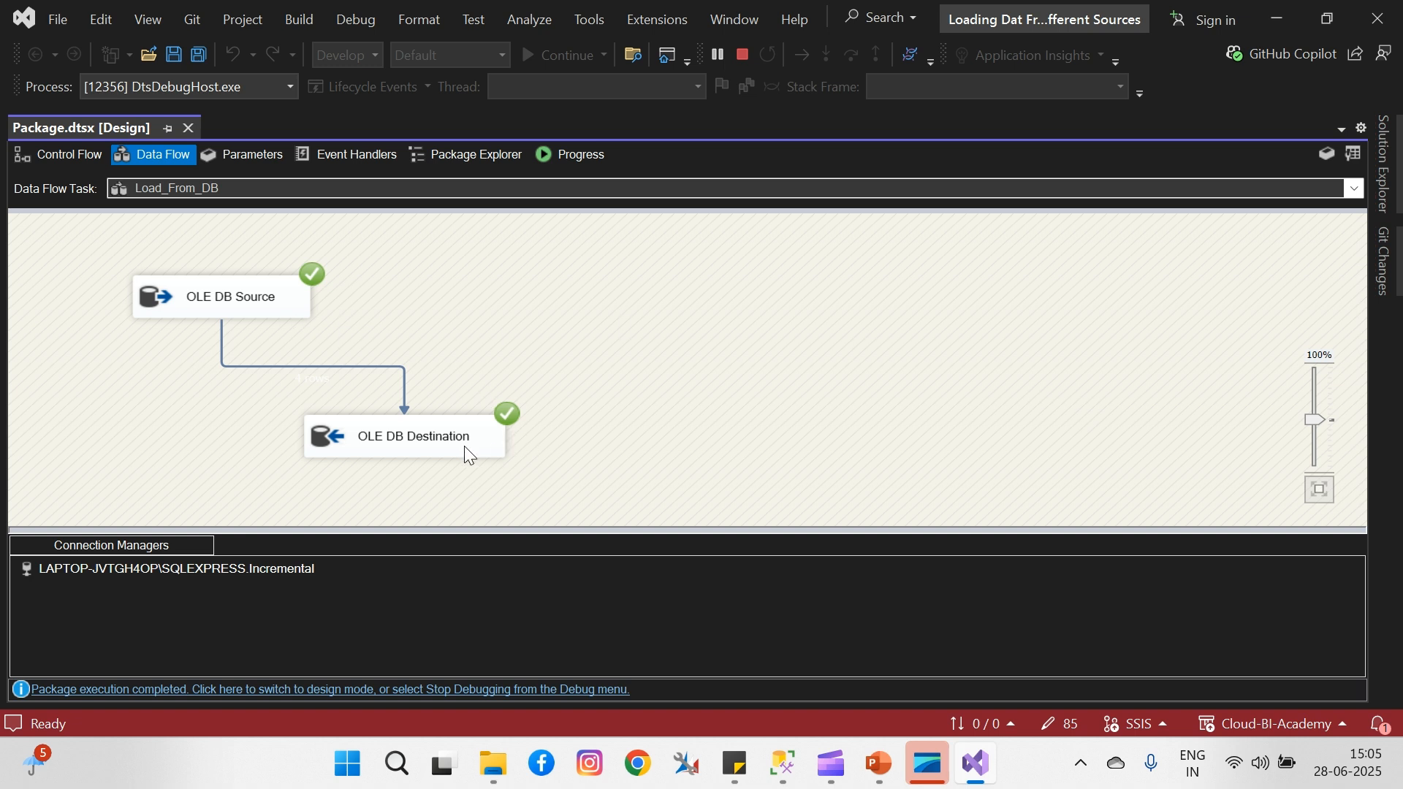
- Switch to SQL Server Management Studio and run SELECT * from StagingOrder in a new query to check the loaded rows
{"action": "left_click", "coordinate": [788, 758]}
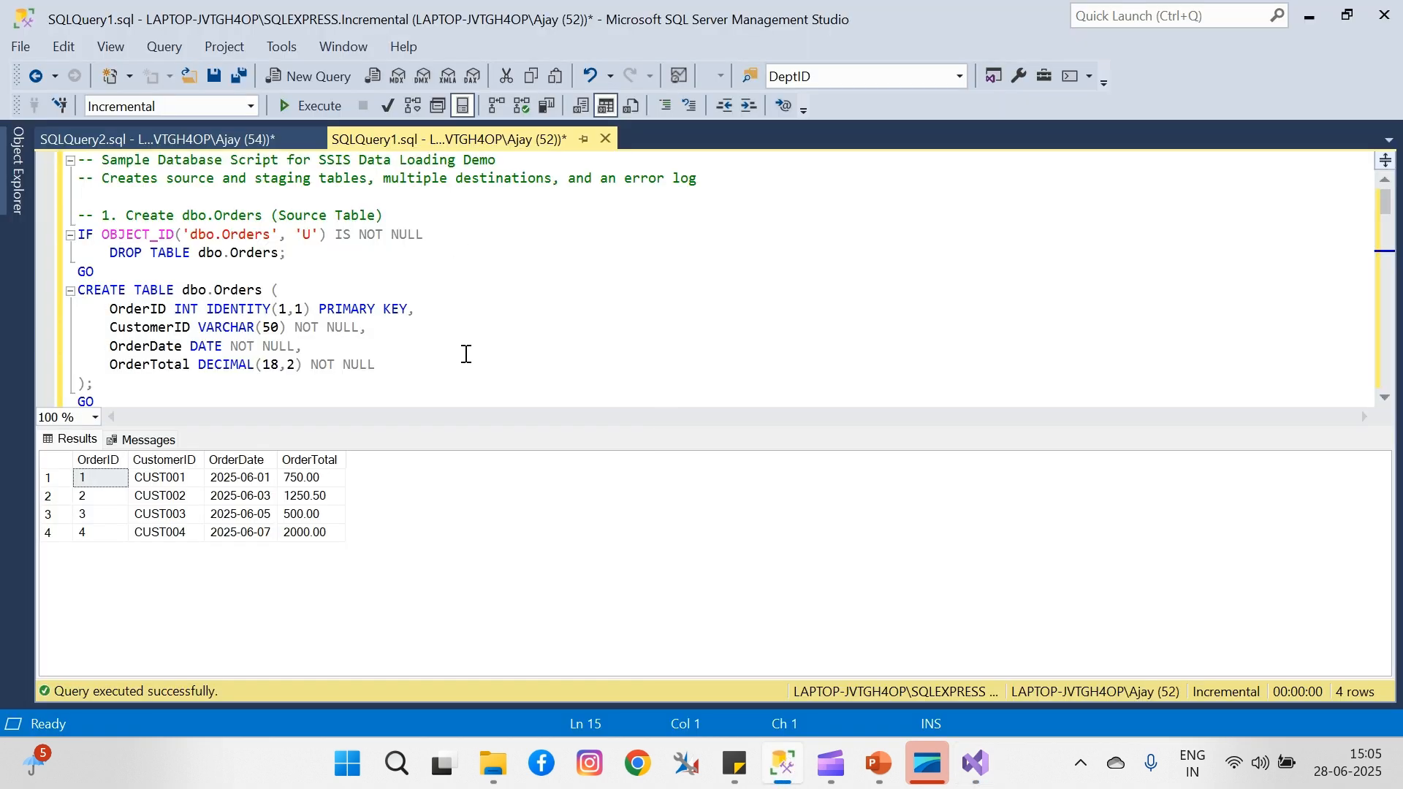
{"action": "left_click", "coordinate": [309, 77]}
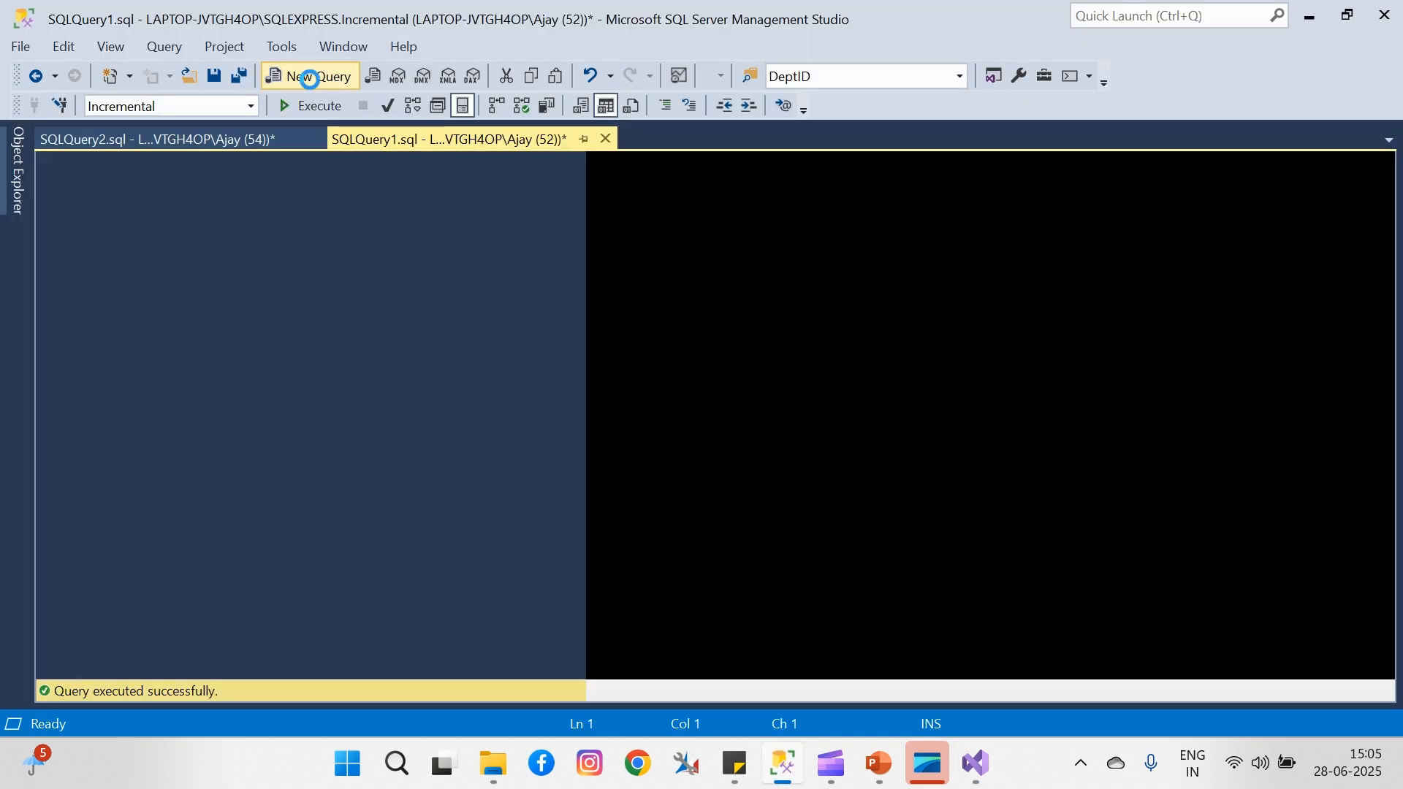
{"action": "key", "text": "Return"}
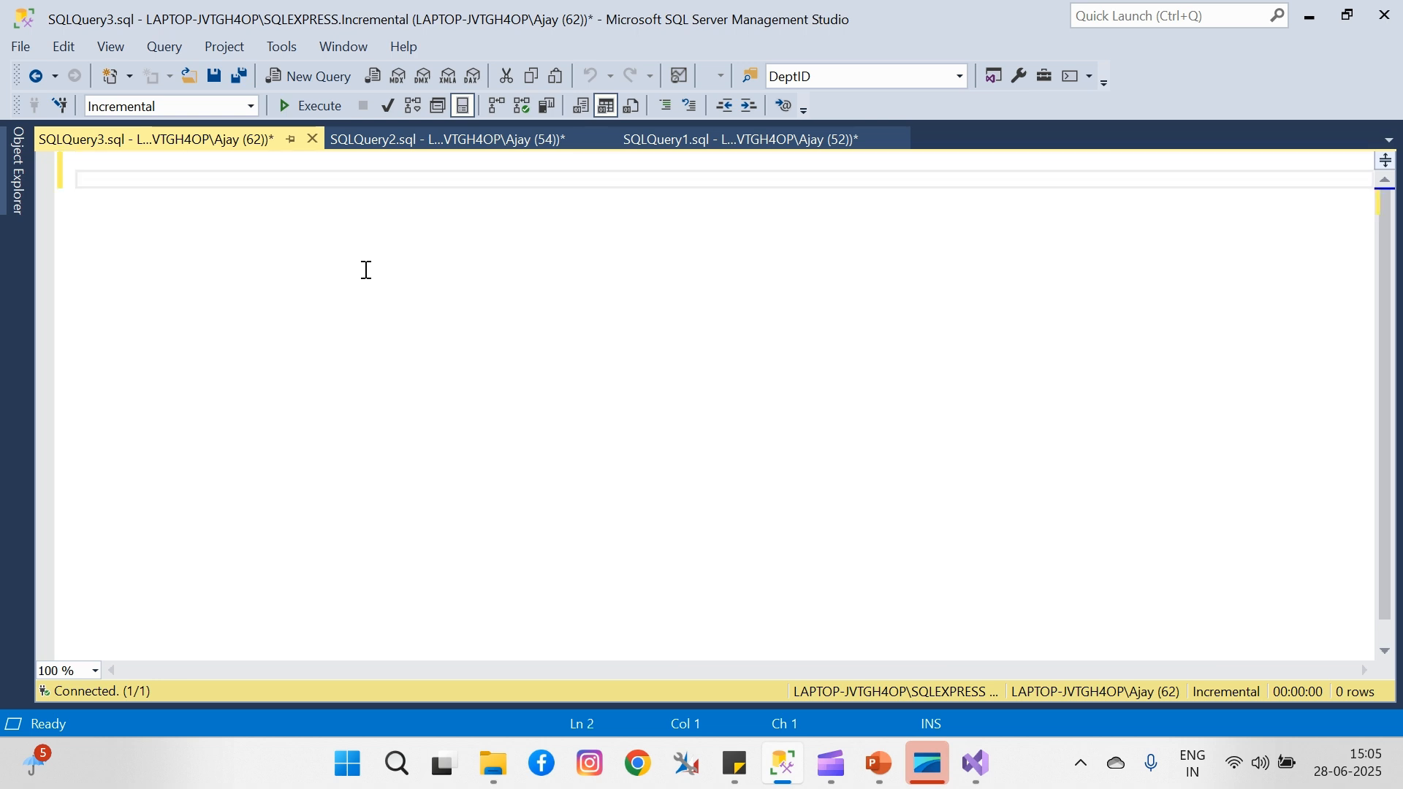
{"action": "type", "text": "SELECT * from Sta"}
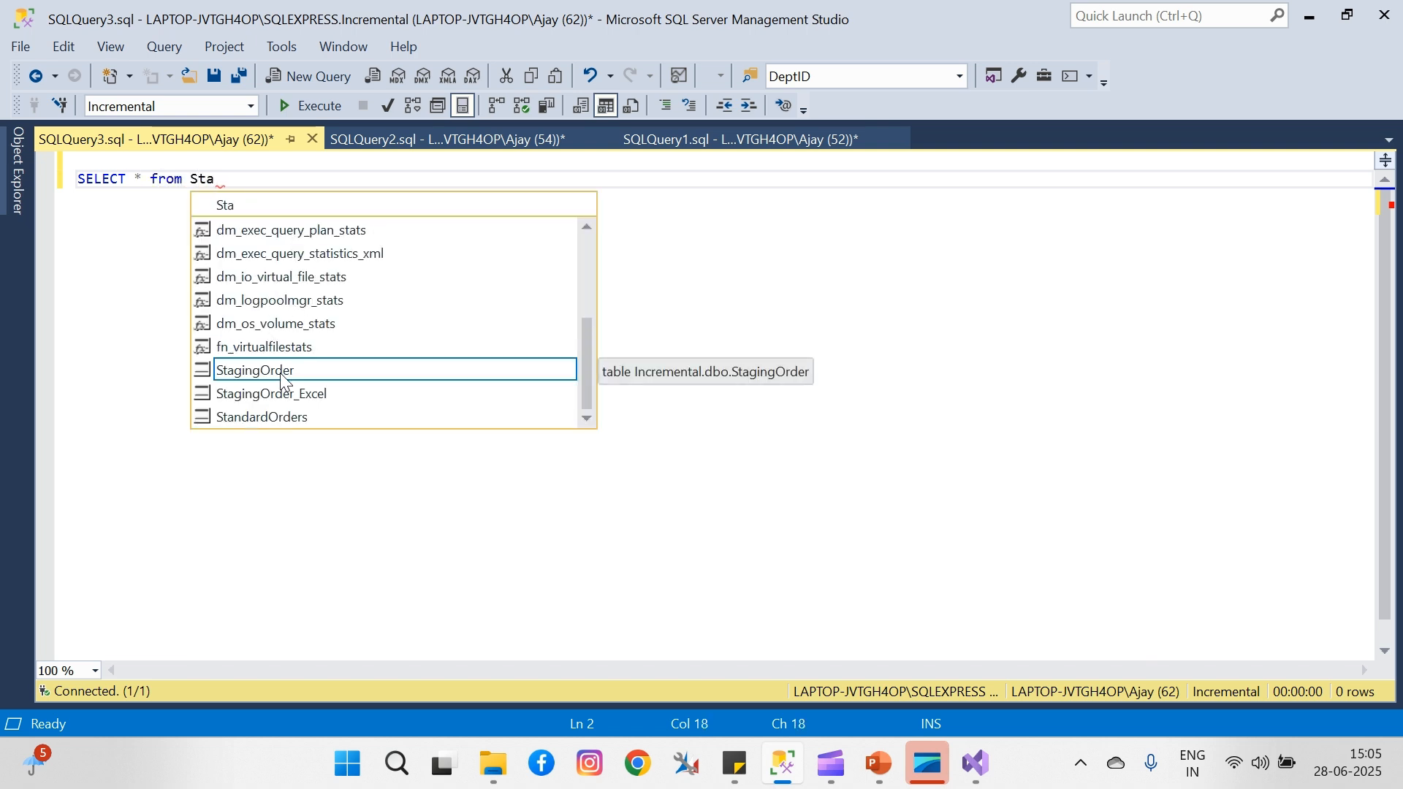
{"action": "double_click", "coordinate": [283, 372]}
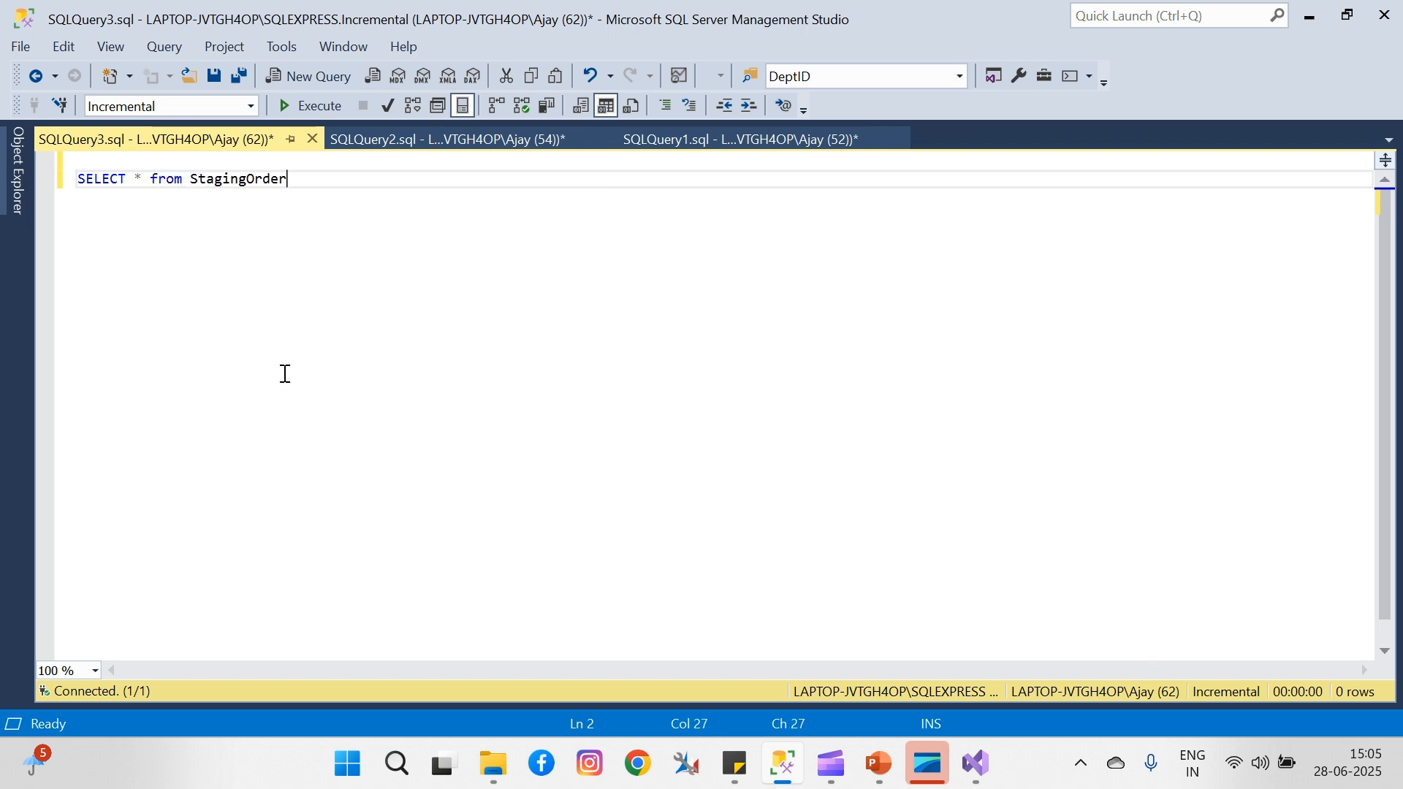
{"action": "key", "text": "shift+Home"}
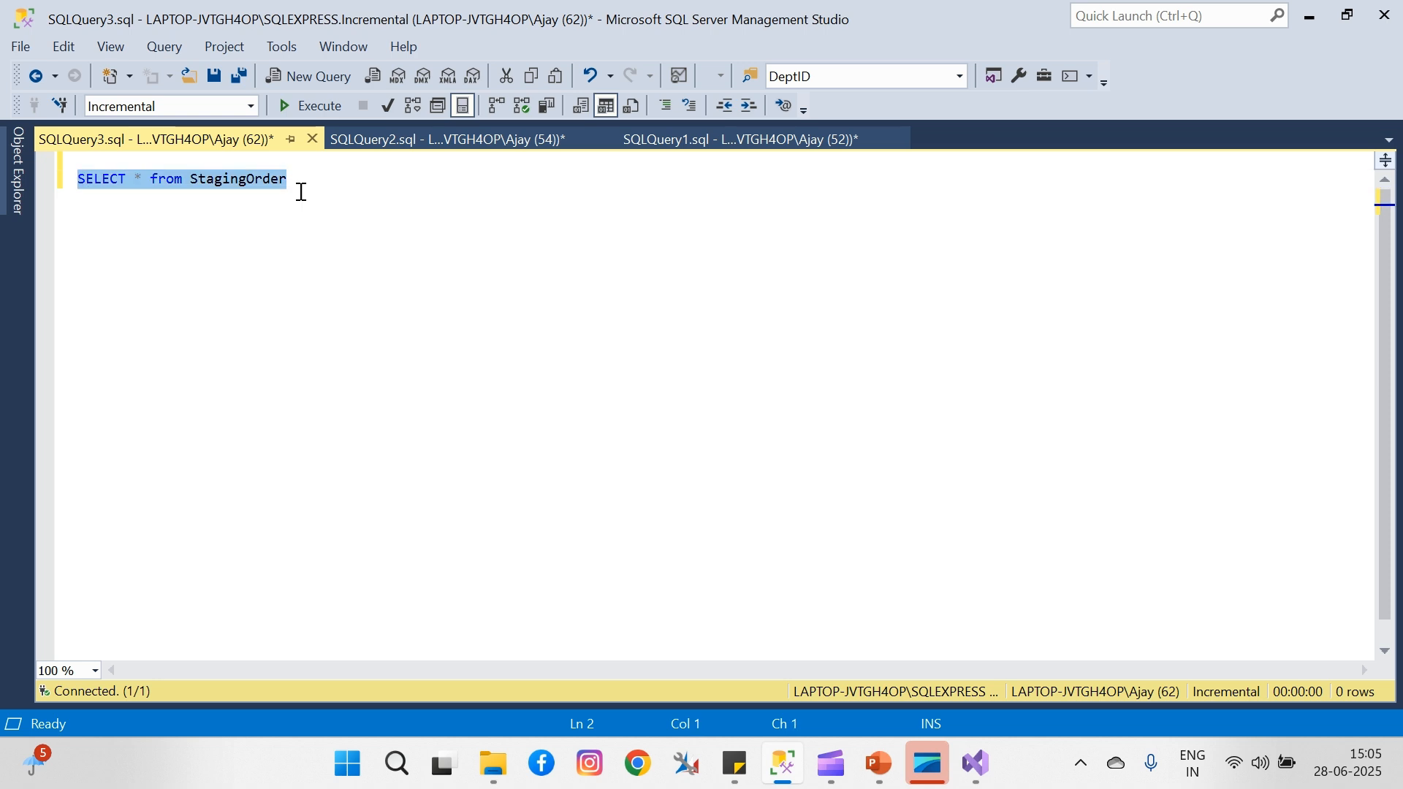
{"action": "left_click", "coordinate": [299, 105]}
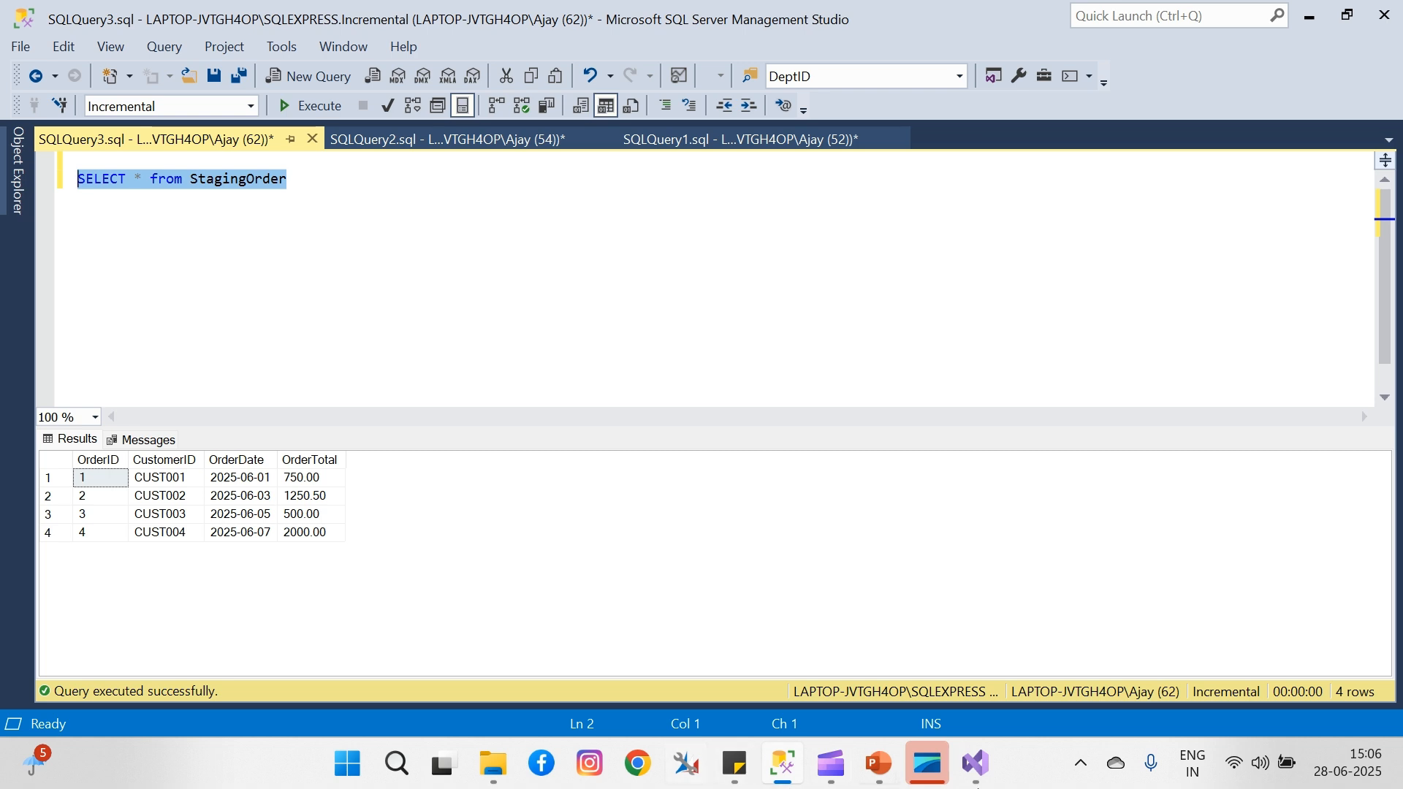
- Switch back to Visual Studio and stop debugging the package to return to design mode
{"action": "mouse_move", "coordinate": [976, 763]}
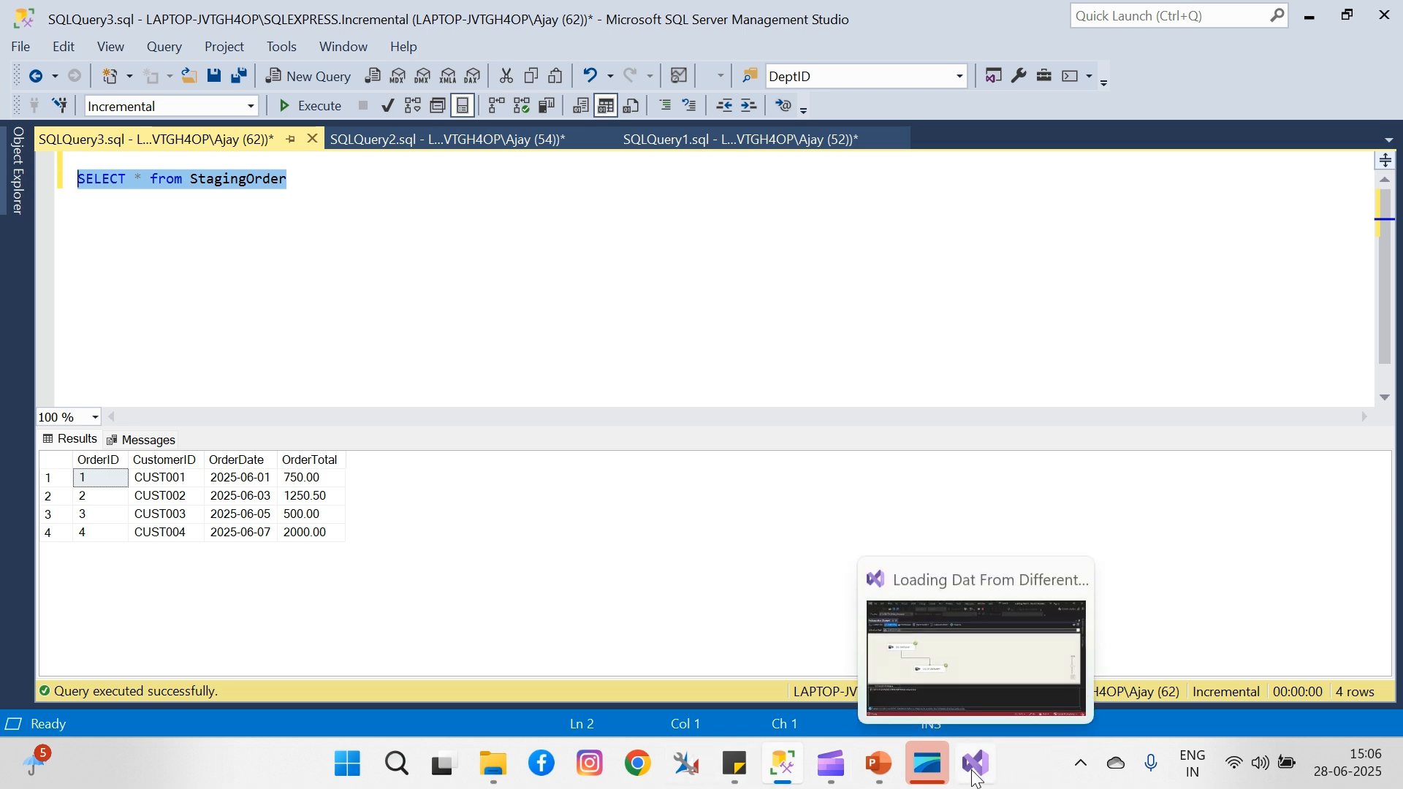
{"action": "left_click", "coordinate": [979, 648]}
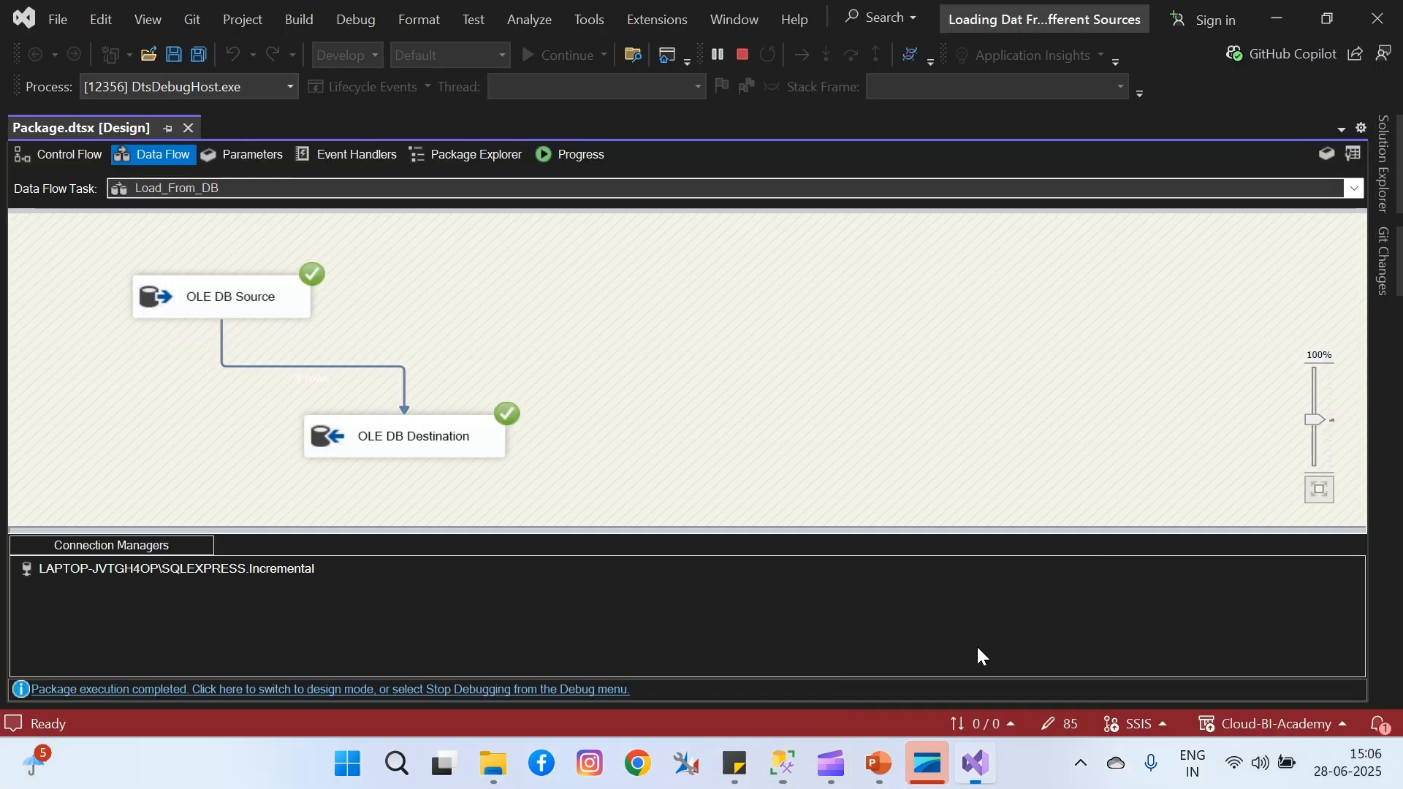
{"action": "left_click", "coordinate": [744, 54]}
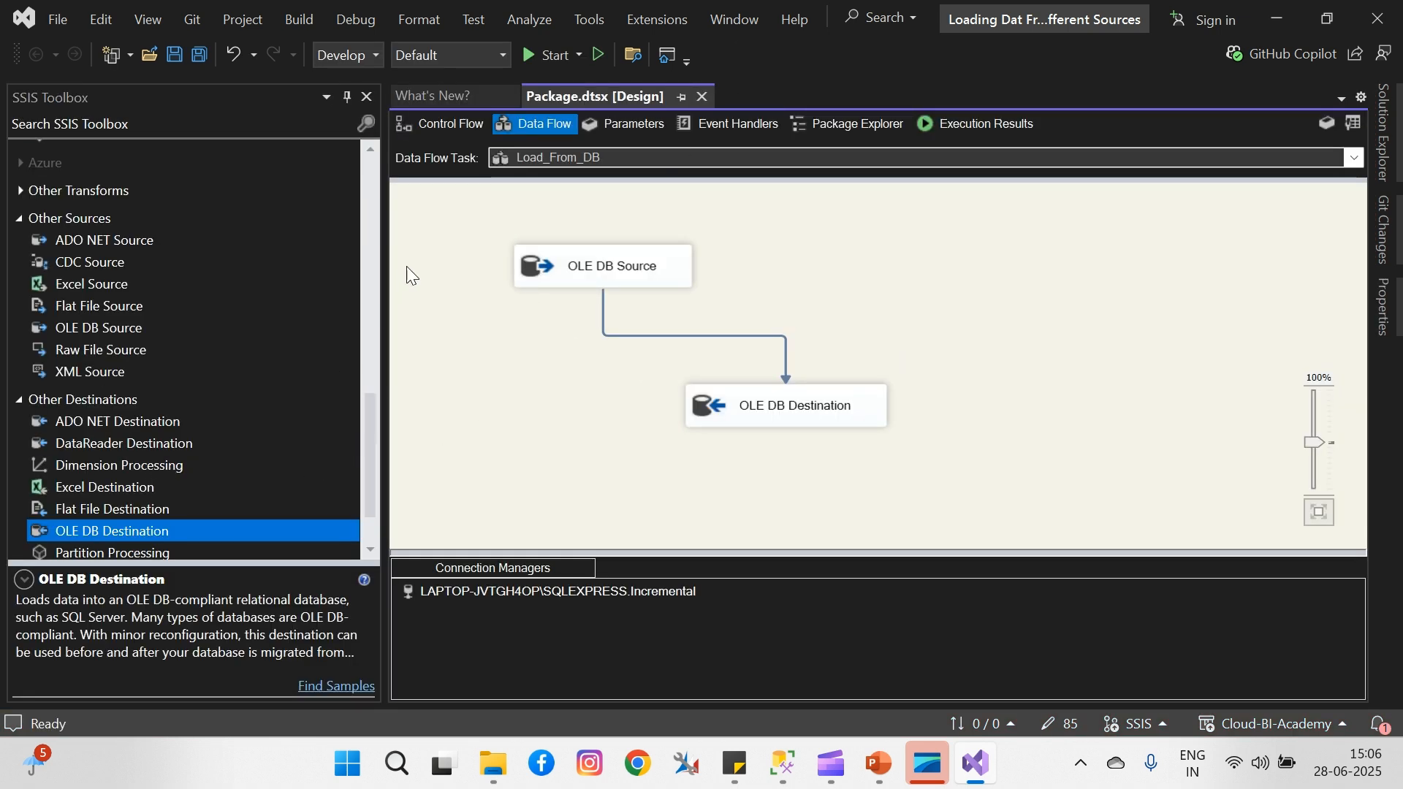
- Add a second Data Flow Task to the package's control flow beside Load_From_DB
{"action": "left_click", "coordinate": [451, 131]}
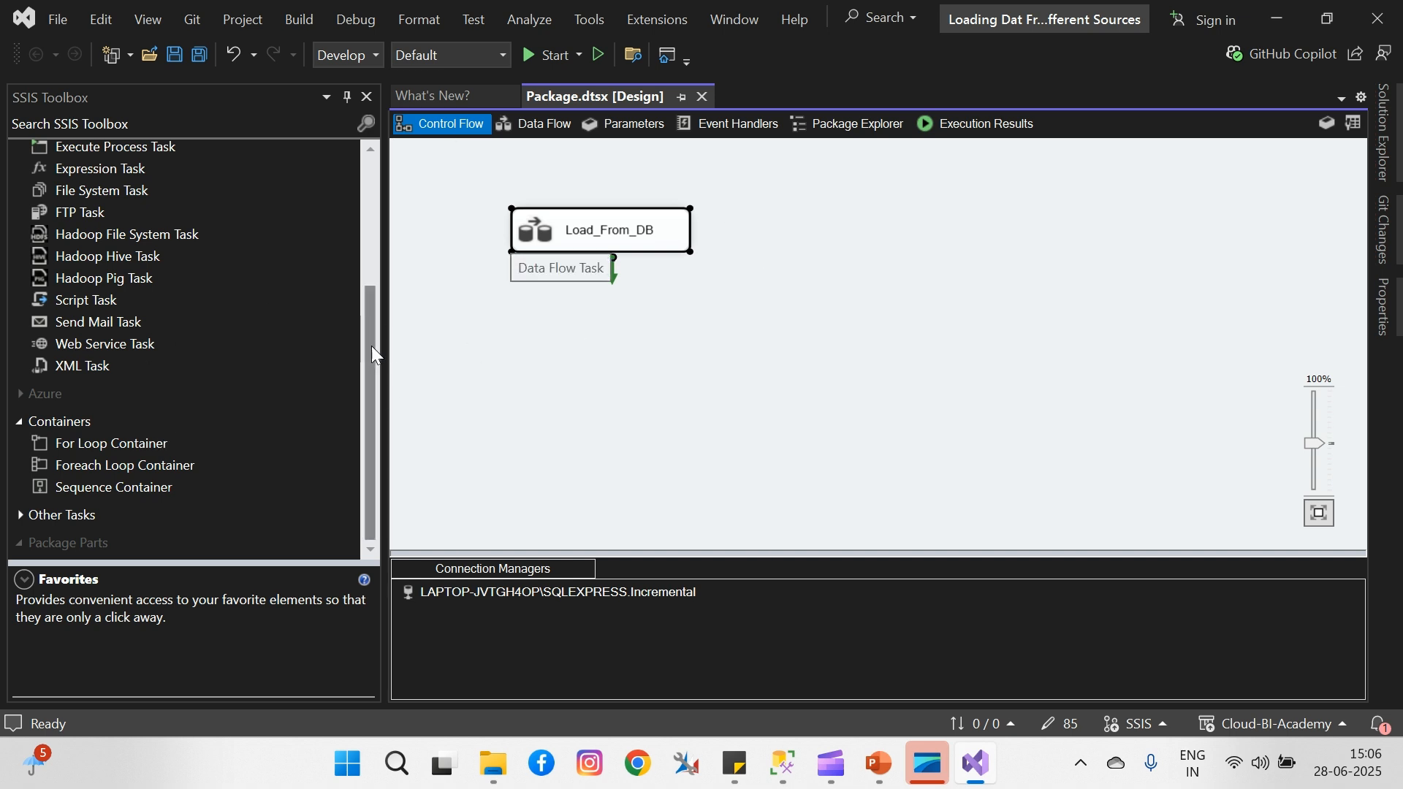
{"action": "left_click_drag", "start_coordinate": [372, 322], "coordinate": [373, 191]}
{"action": "left_click_drag", "start_coordinate": [124, 180], "coordinate": [829, 229]}
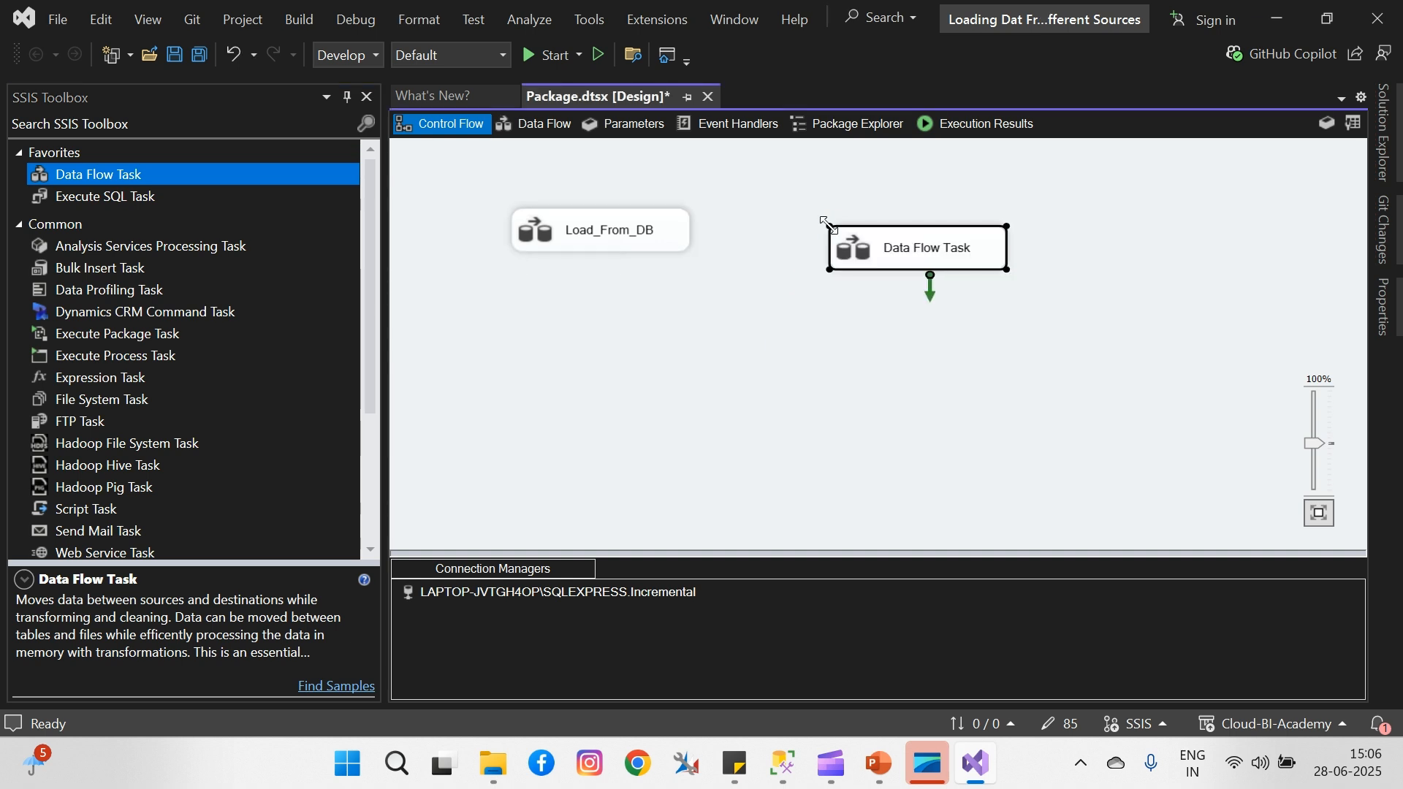
- Rename the new Data Flow Task as Load_From_Excel
{"action": "right_click", "coordinate": [931, 254]}
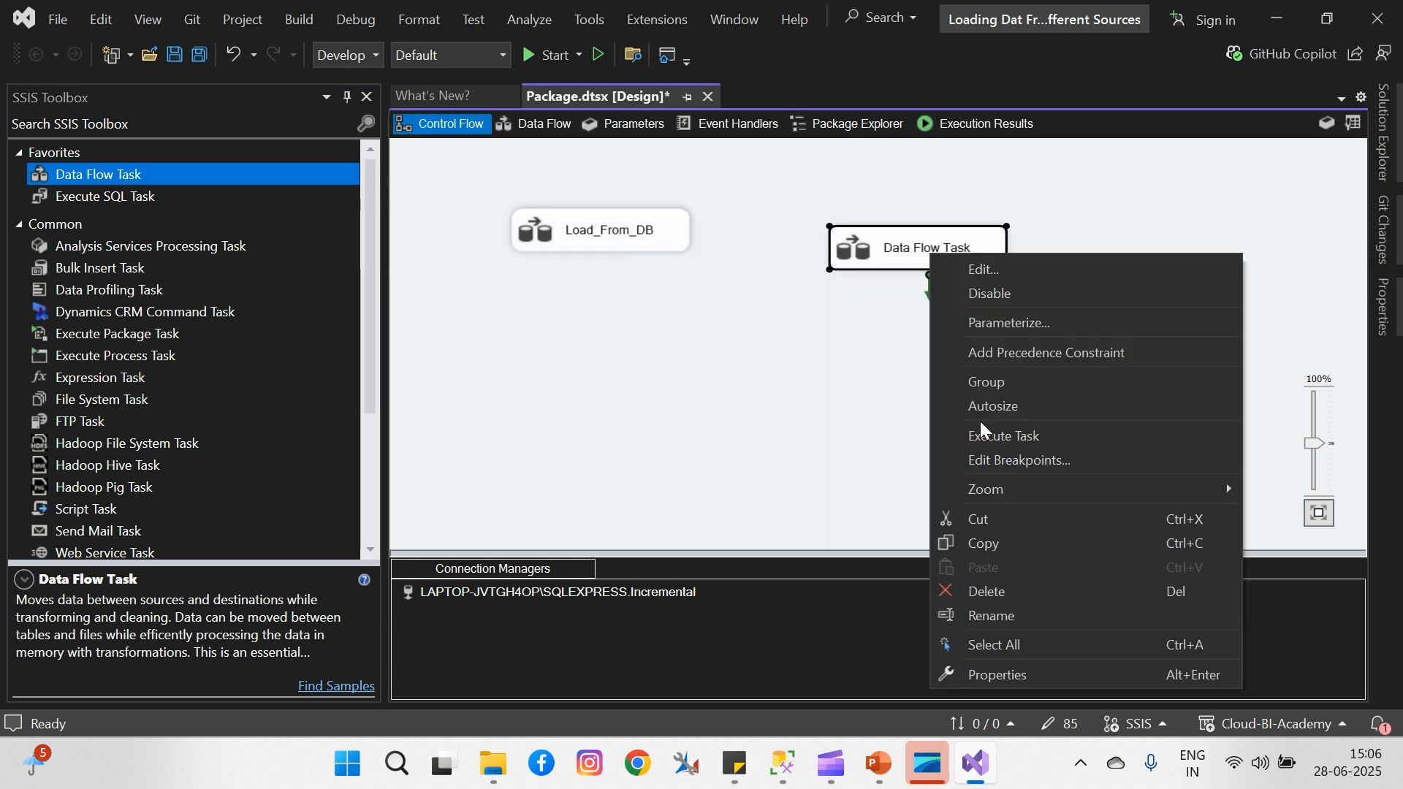
{"action": "left_click", "coordinate": [1033, 618]}
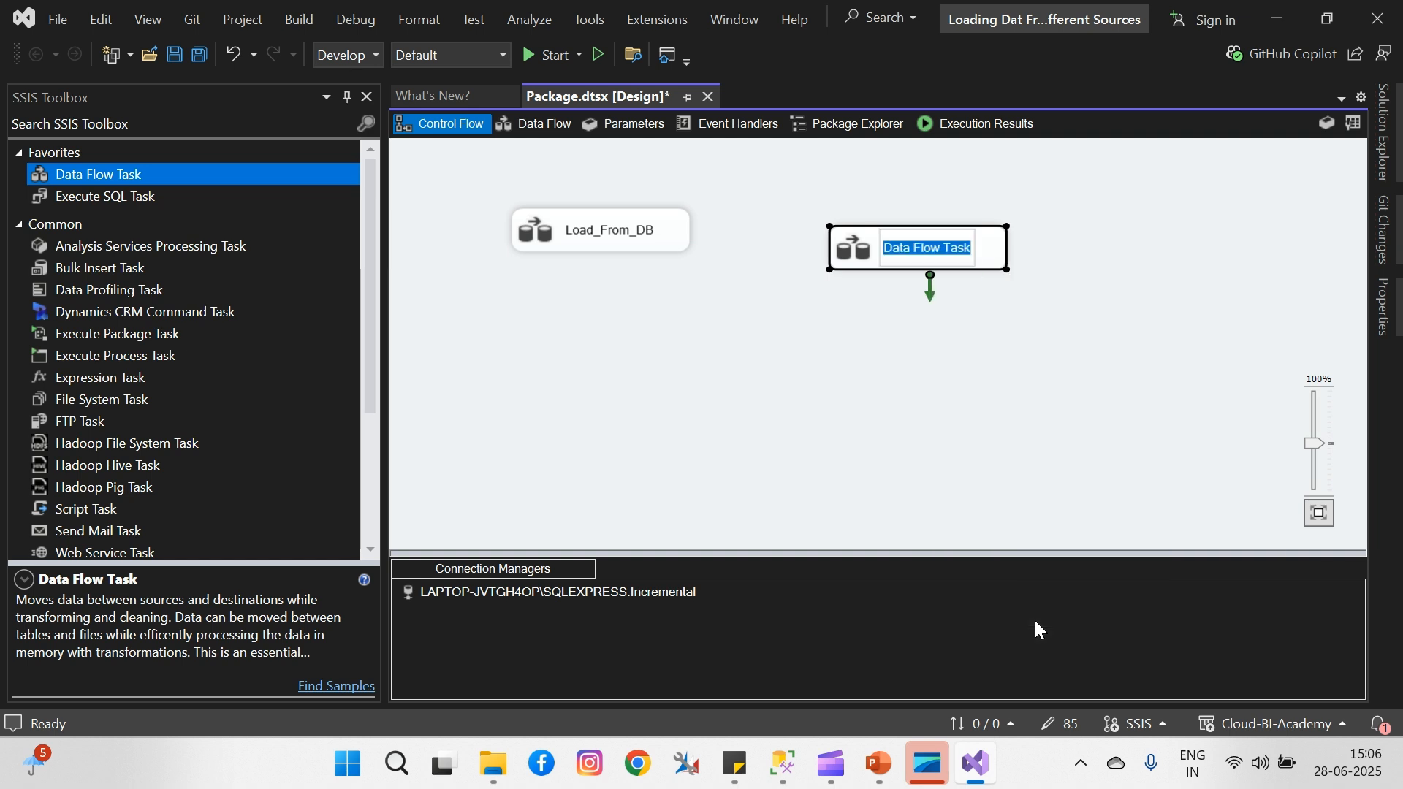
{"action": "type", "text": "Load"}
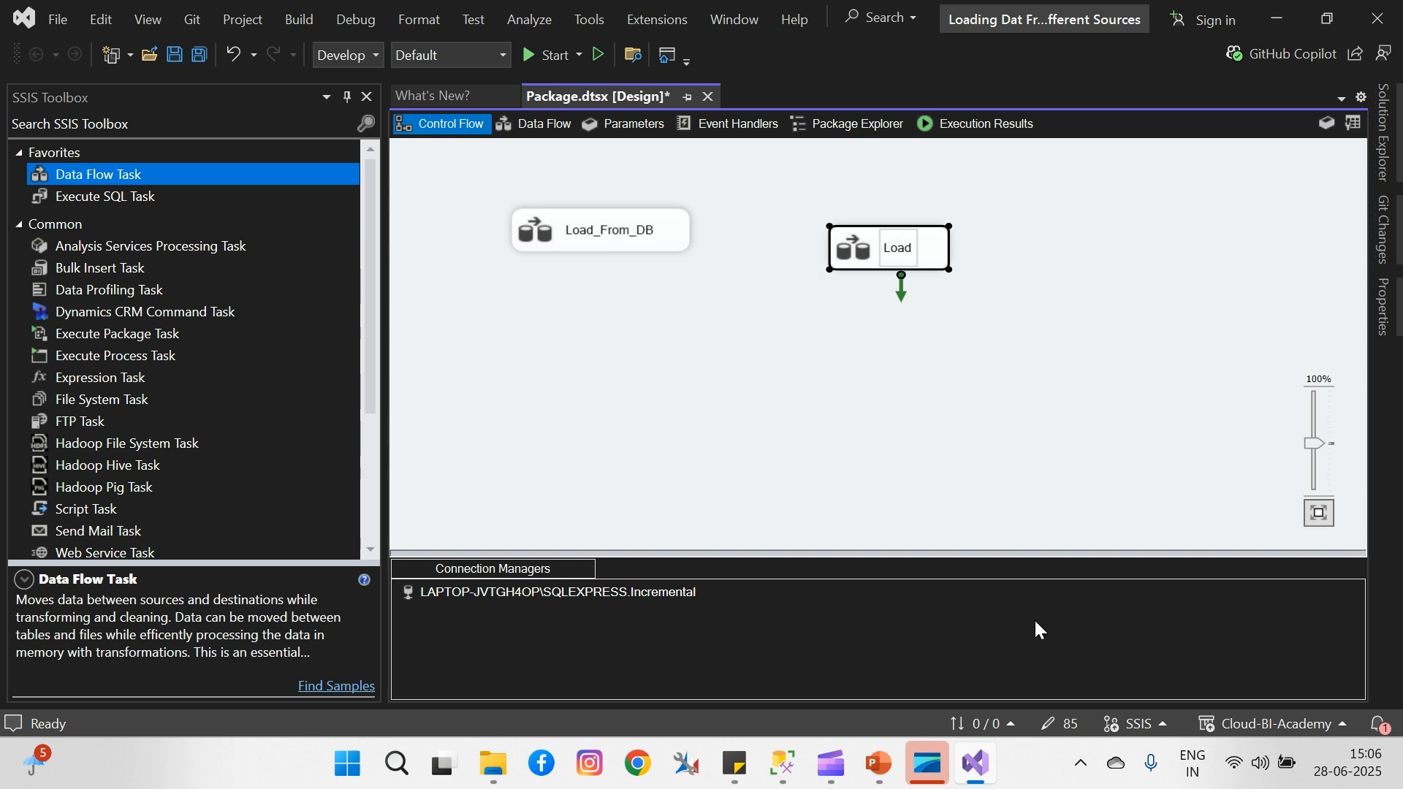
{"action": "type", "text": "_F"}
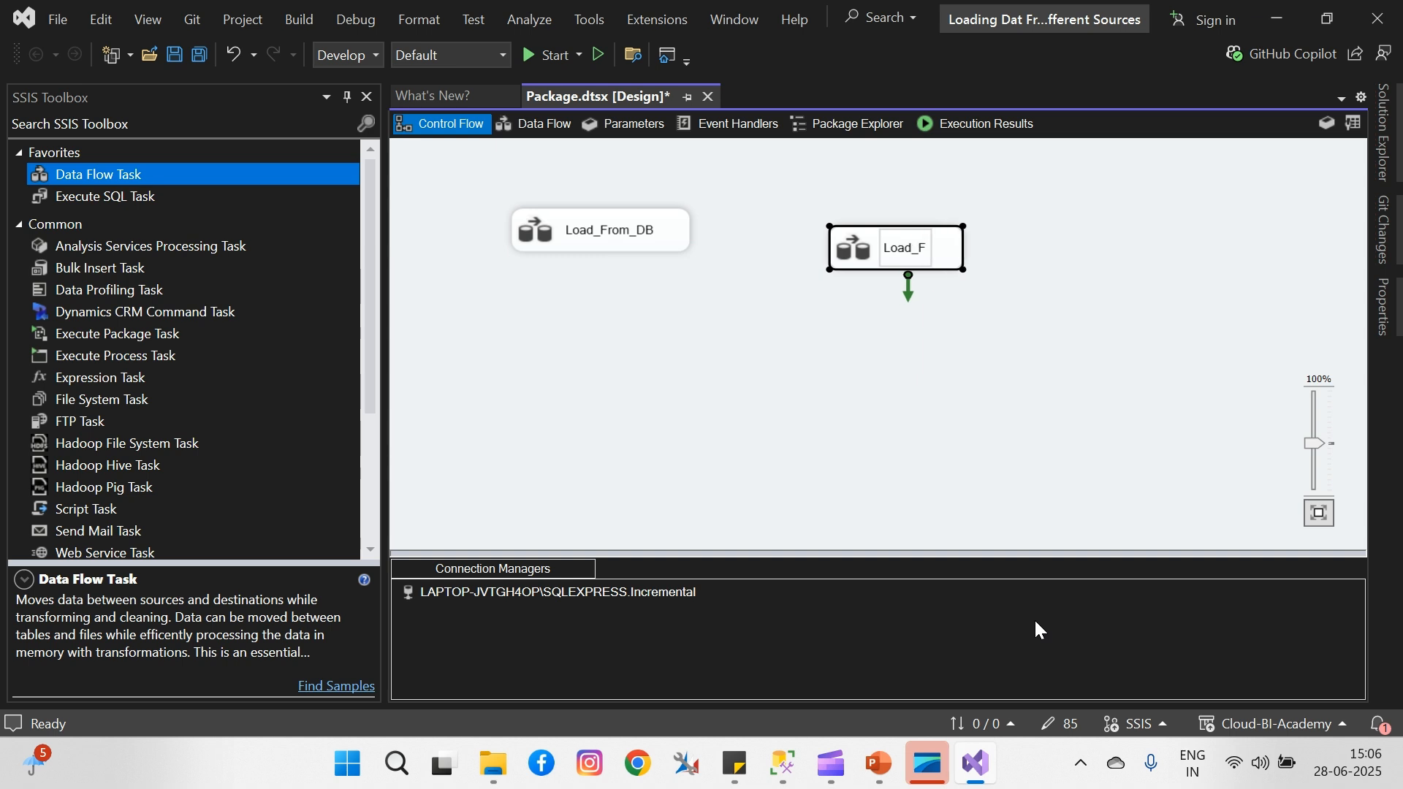
{"action": "type", "text": "rom"}
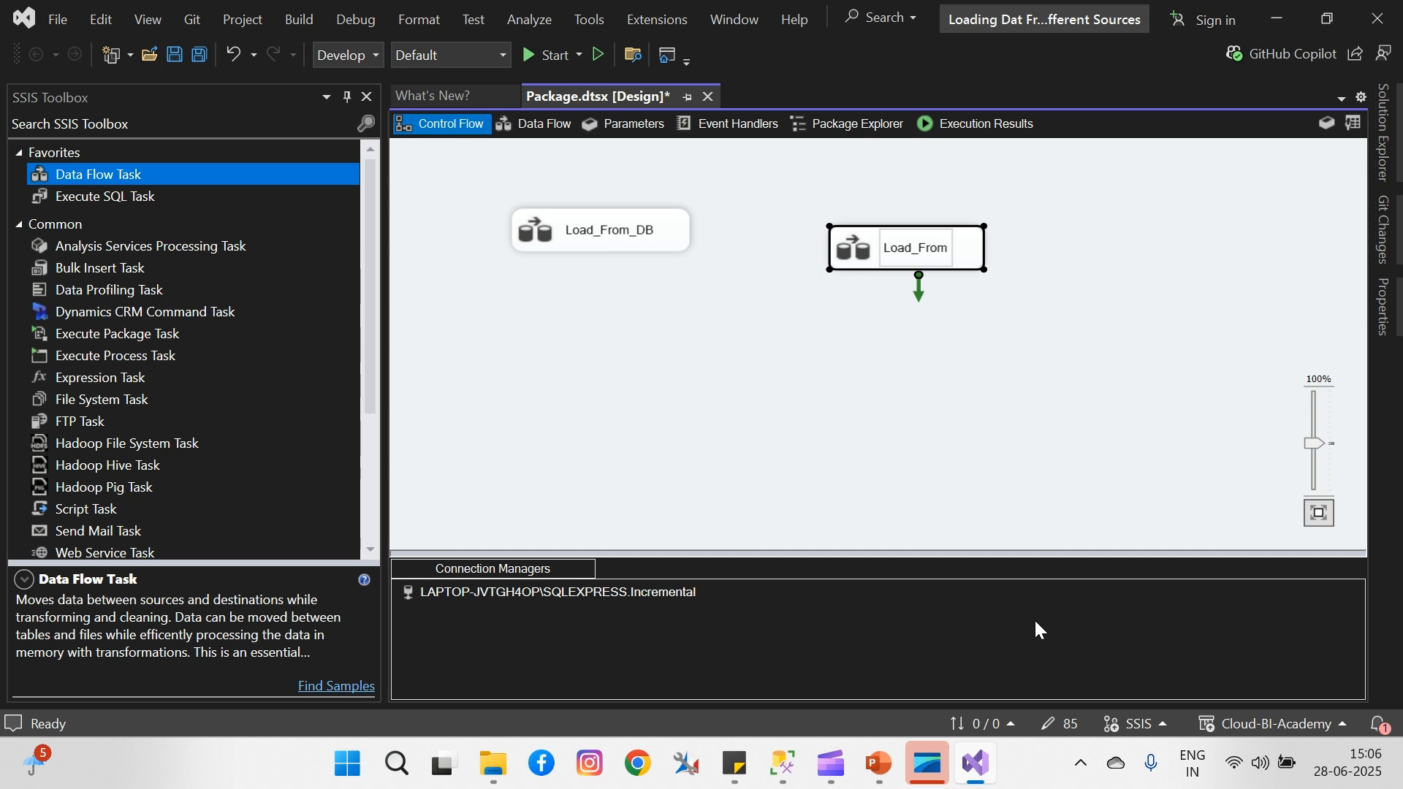
{"action": "type", "text": "_"}
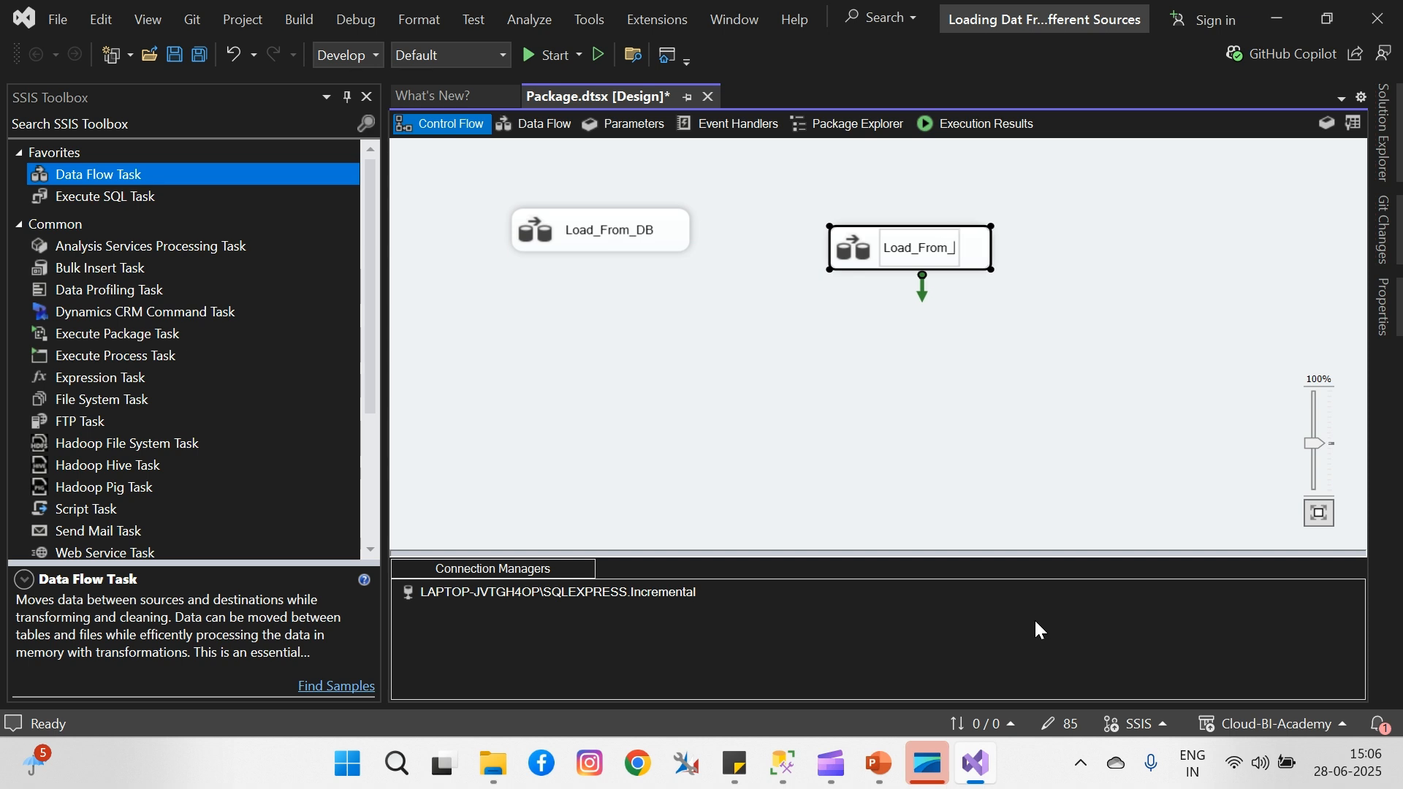
{"action": "type", "text": "Excel"}
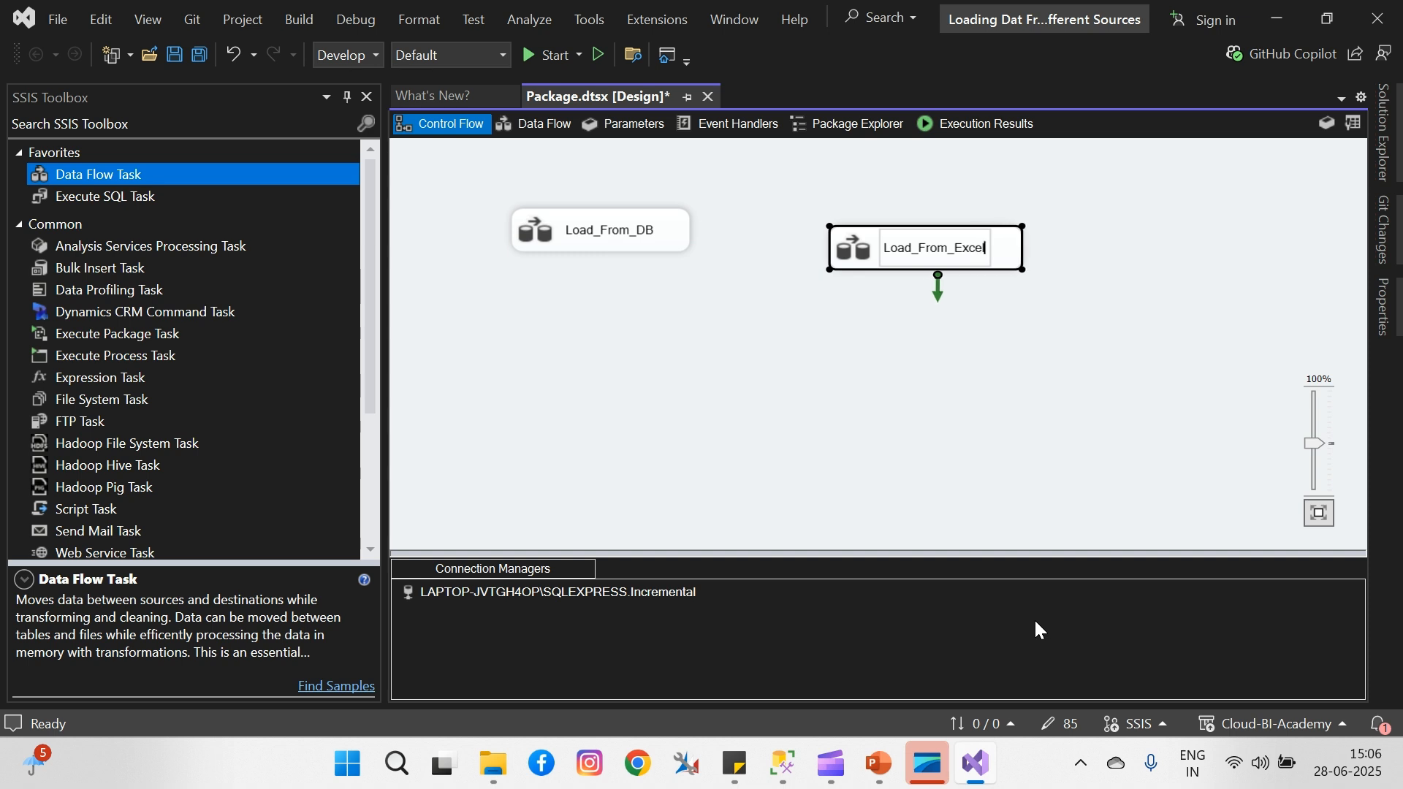
{"action": "left_click", "coordinate": [1068, 365]}
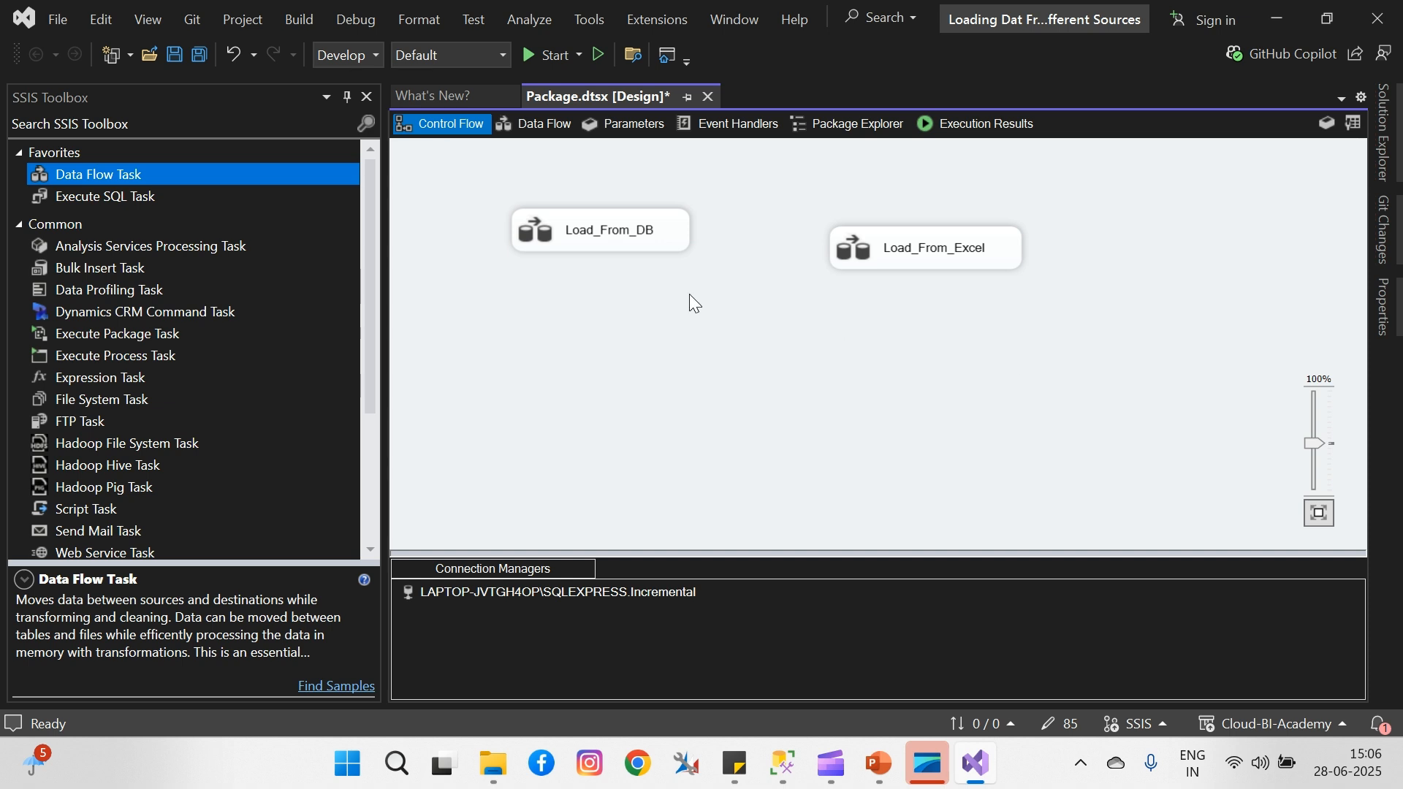
- Open the Load_From_Excel data flow, add an Excel Source to it, and enlarge the source's box
{"action": "double_click", "coordinate": [913, 248]}
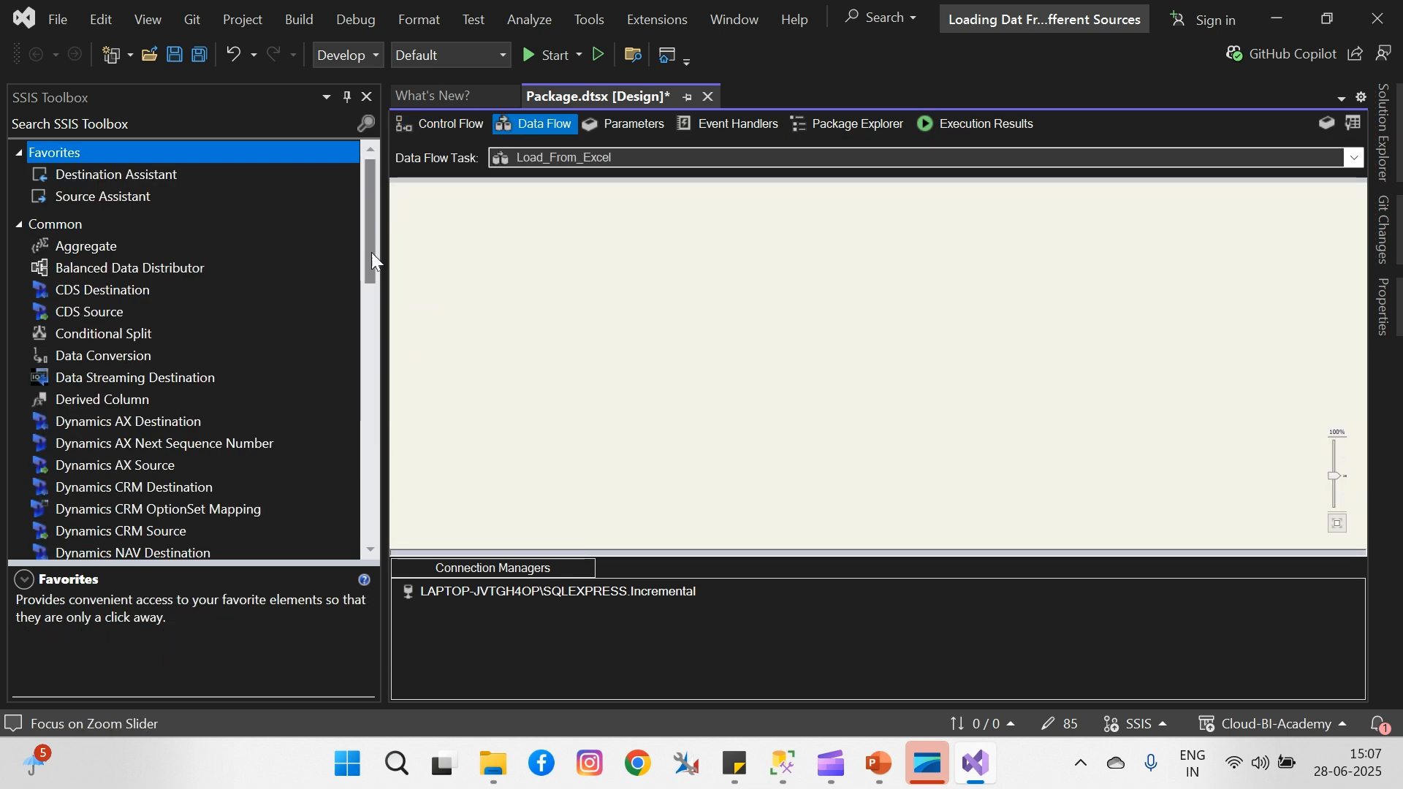
{"action": "left_click_drag", "start_coordinate": [371, 252], "coordinate": [339, 546]}
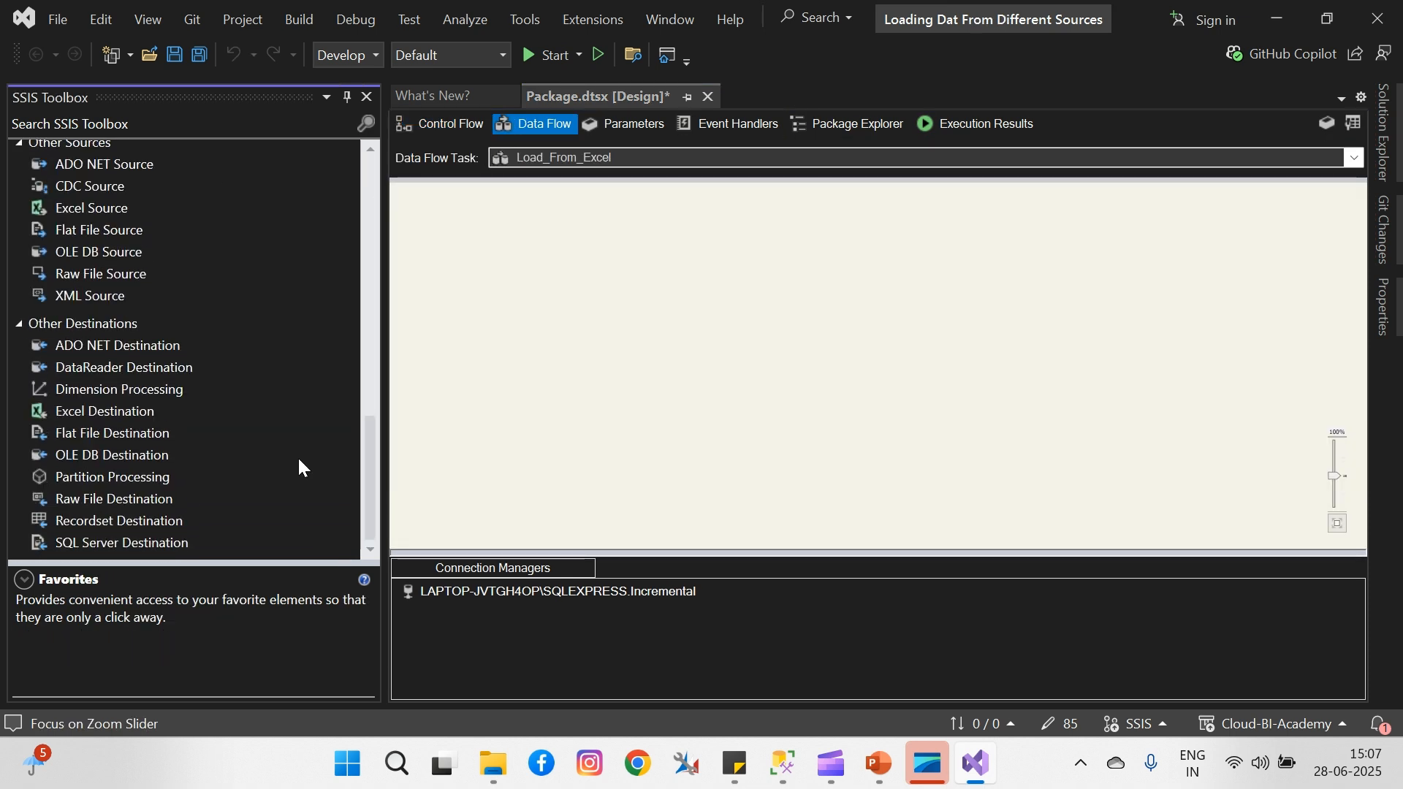
{"action": "left_click_drag", "start_coordinate": [100, 214], "coordinate": [471, 219]}
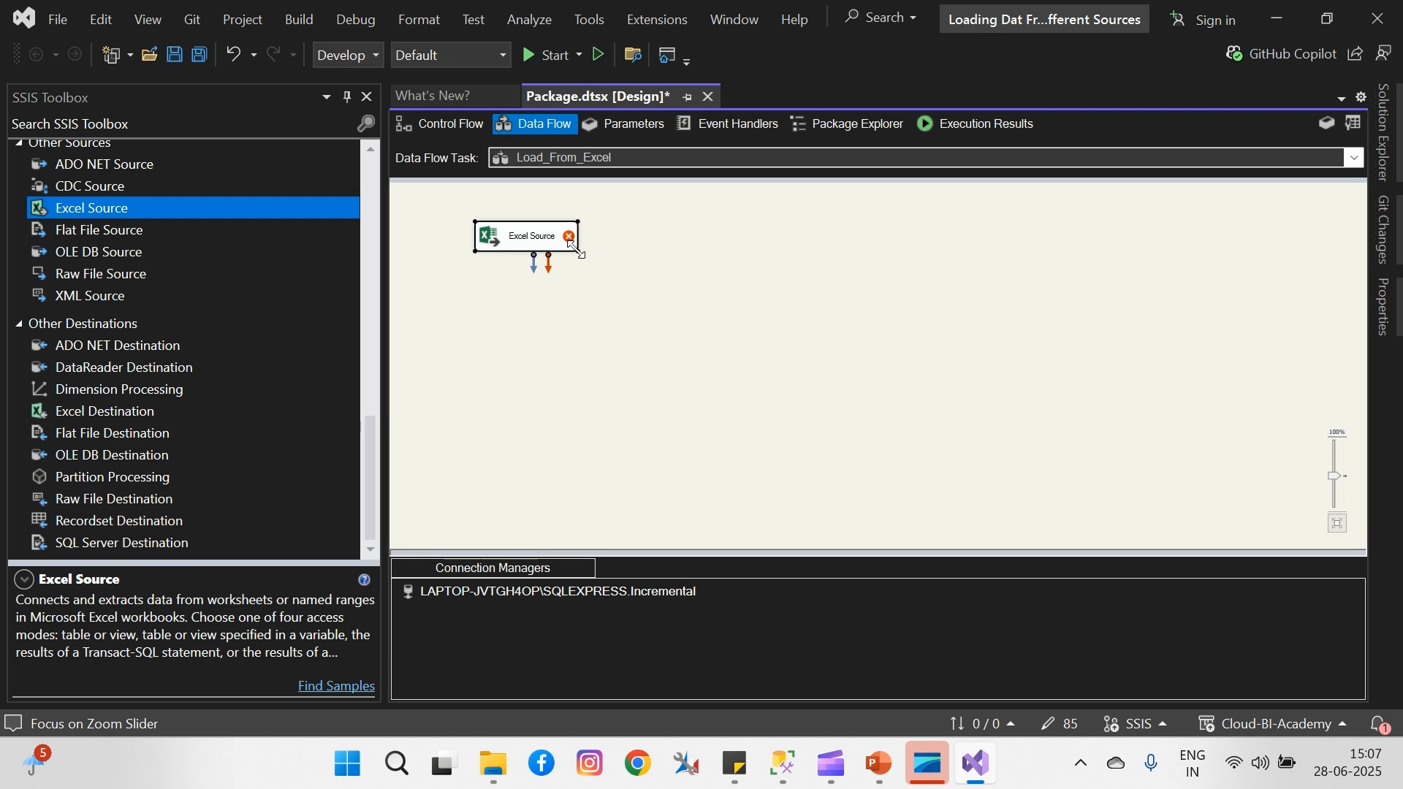
{"action": "left_click_drag", "start_coordinate": [473, 220], "coordinate": [708, 298]}
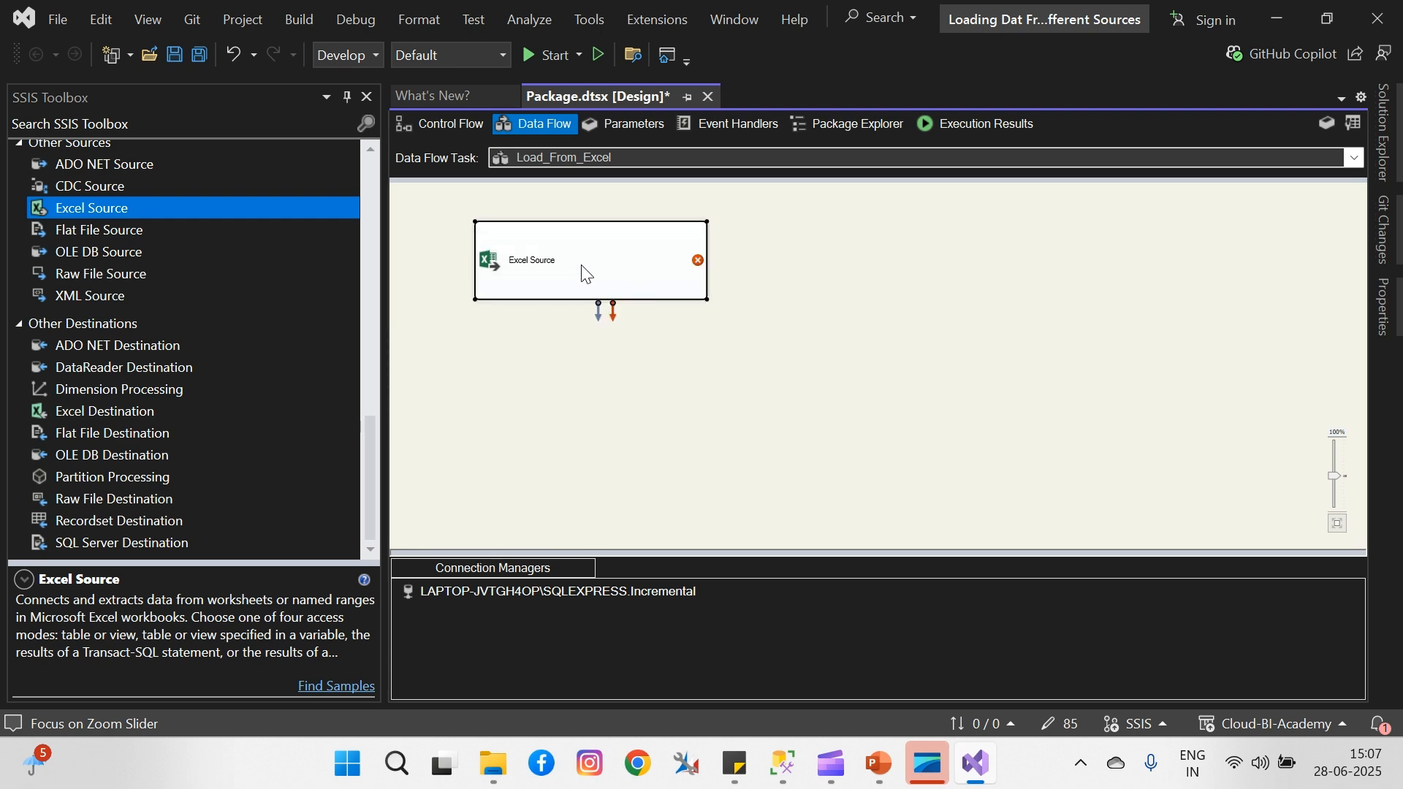
- Create an Excel connection for the Excel Source using Orders.xlsx from Downloads, with the version set to Microsoft Excel 2016
{"action": "double_click", "coordinate": [581, 265]}
{"action": "left_click", "coordinate": [1014, 262]}
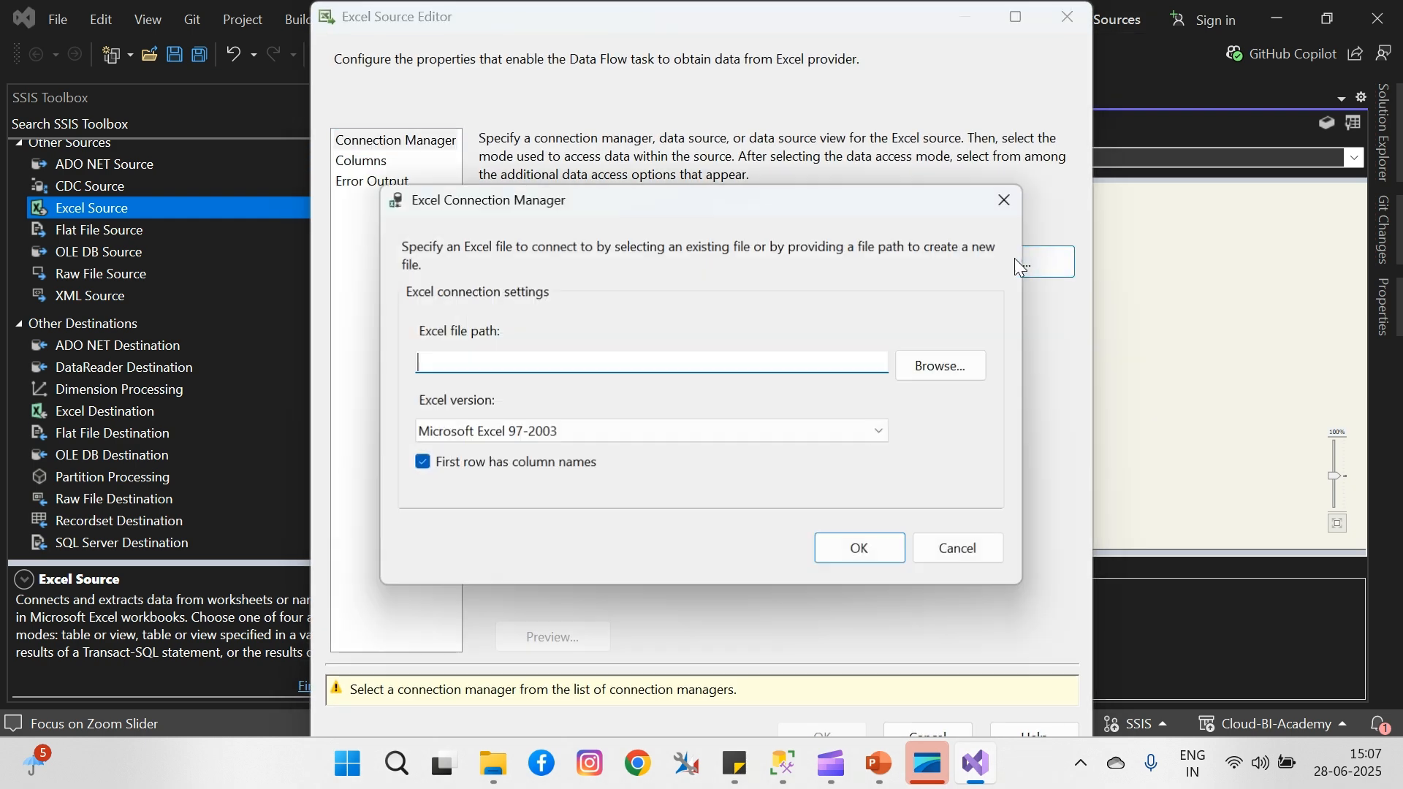
{"action": "left_click", "coordinate": [942, 365]}
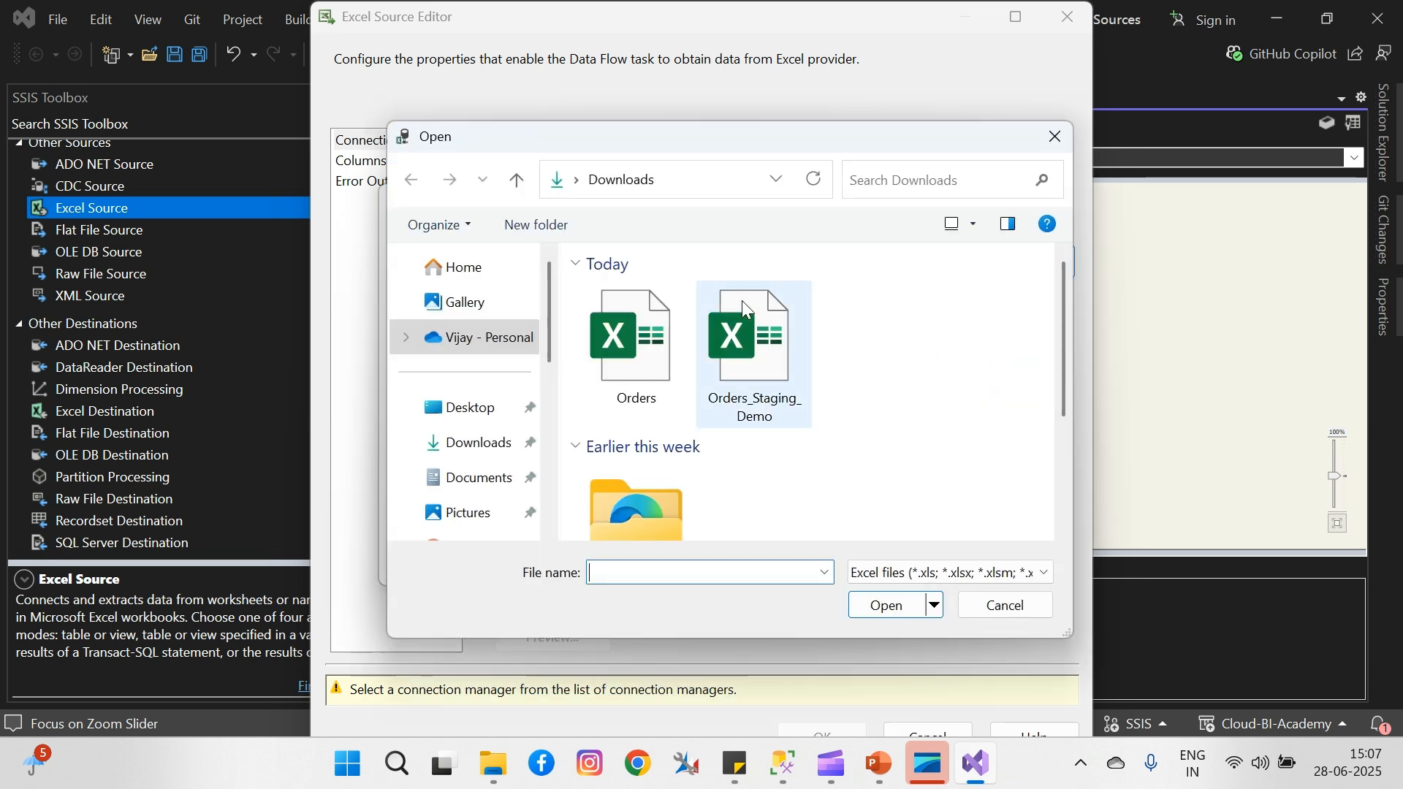
{"action": "left_click", "coordinate": [645, 361]}
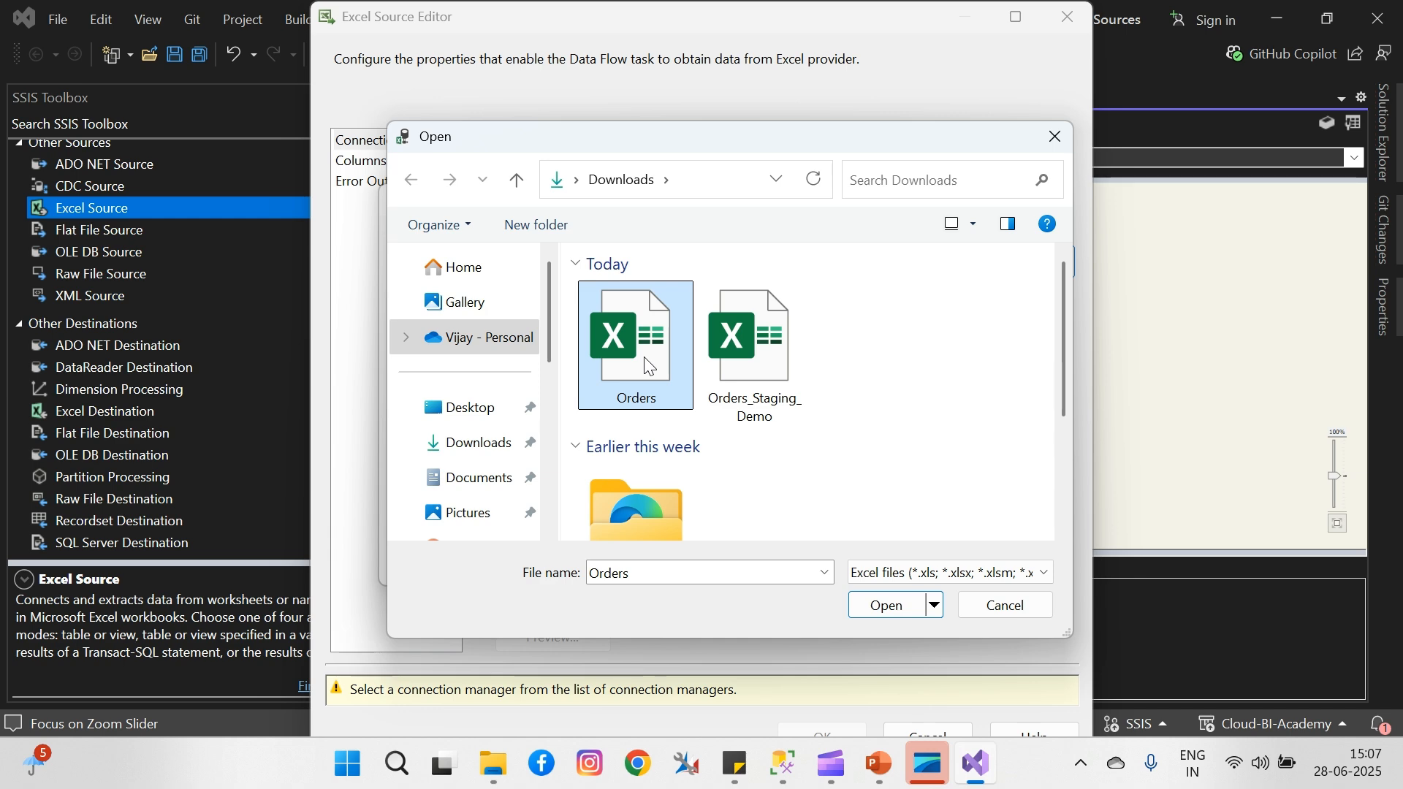
{"action": "double_click", "coordinate": [647, 365]}
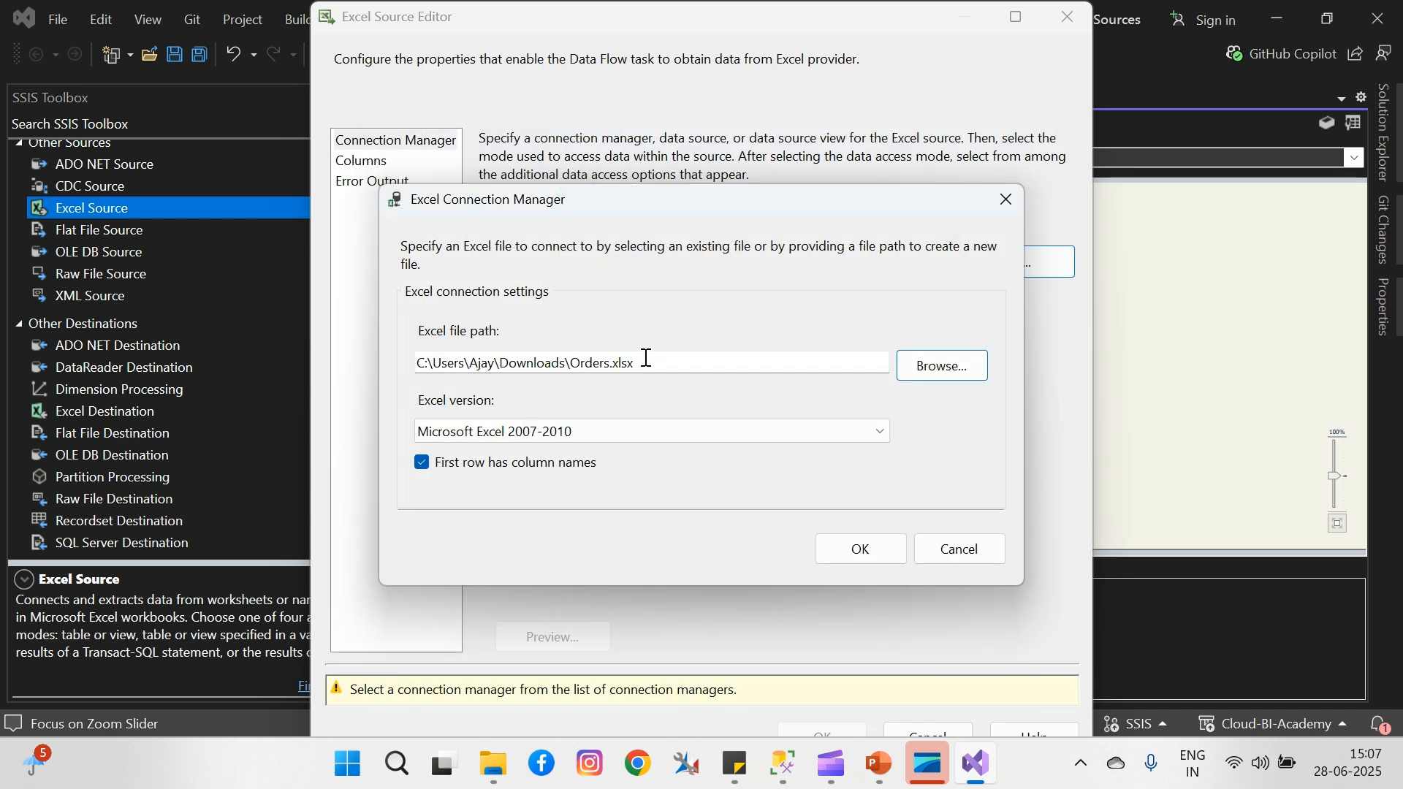
{"action": "left_click", "coordinate": [878, 437]}
{"action": "left_click", "coordinate": [526, 561]}
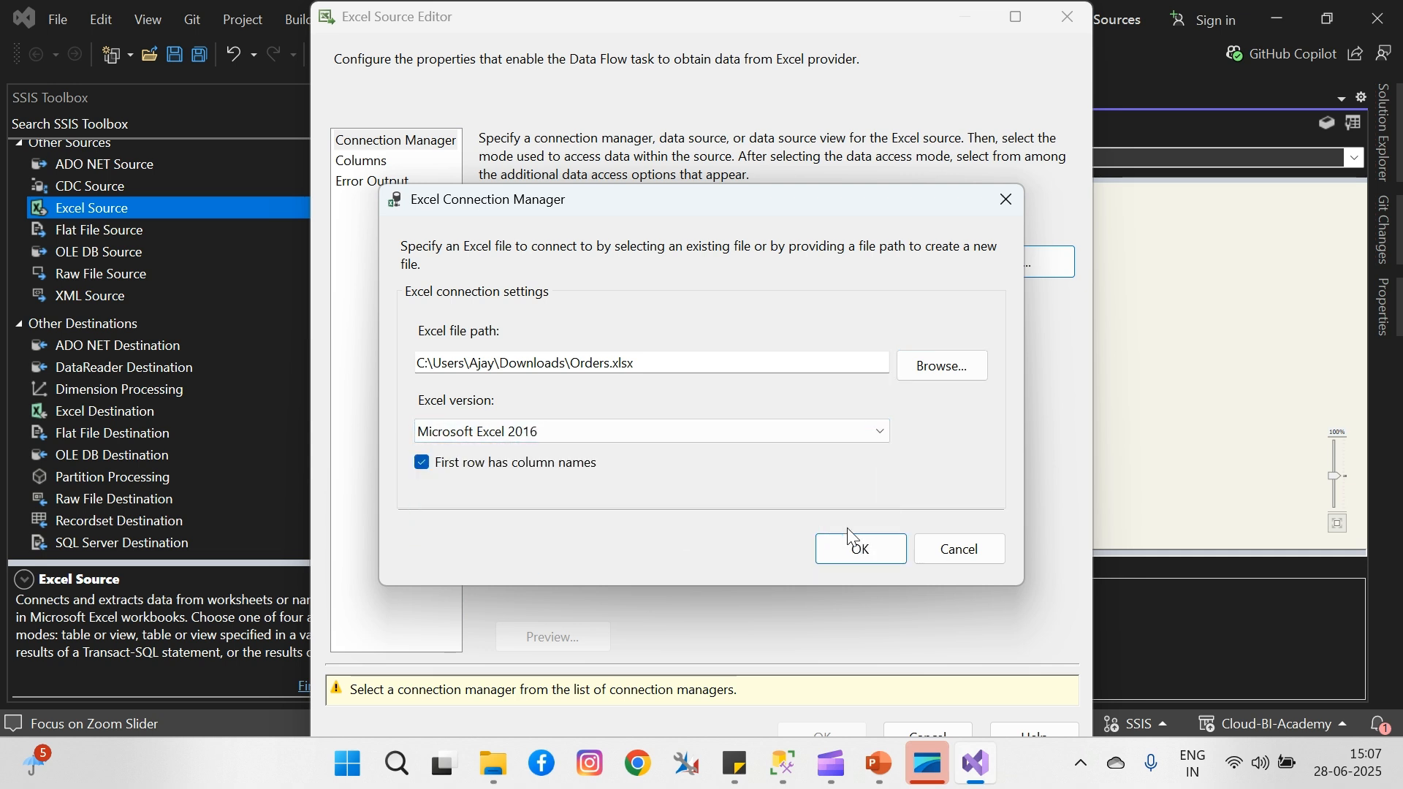
{"action": "left_click", "coordinate": [858, 553]}
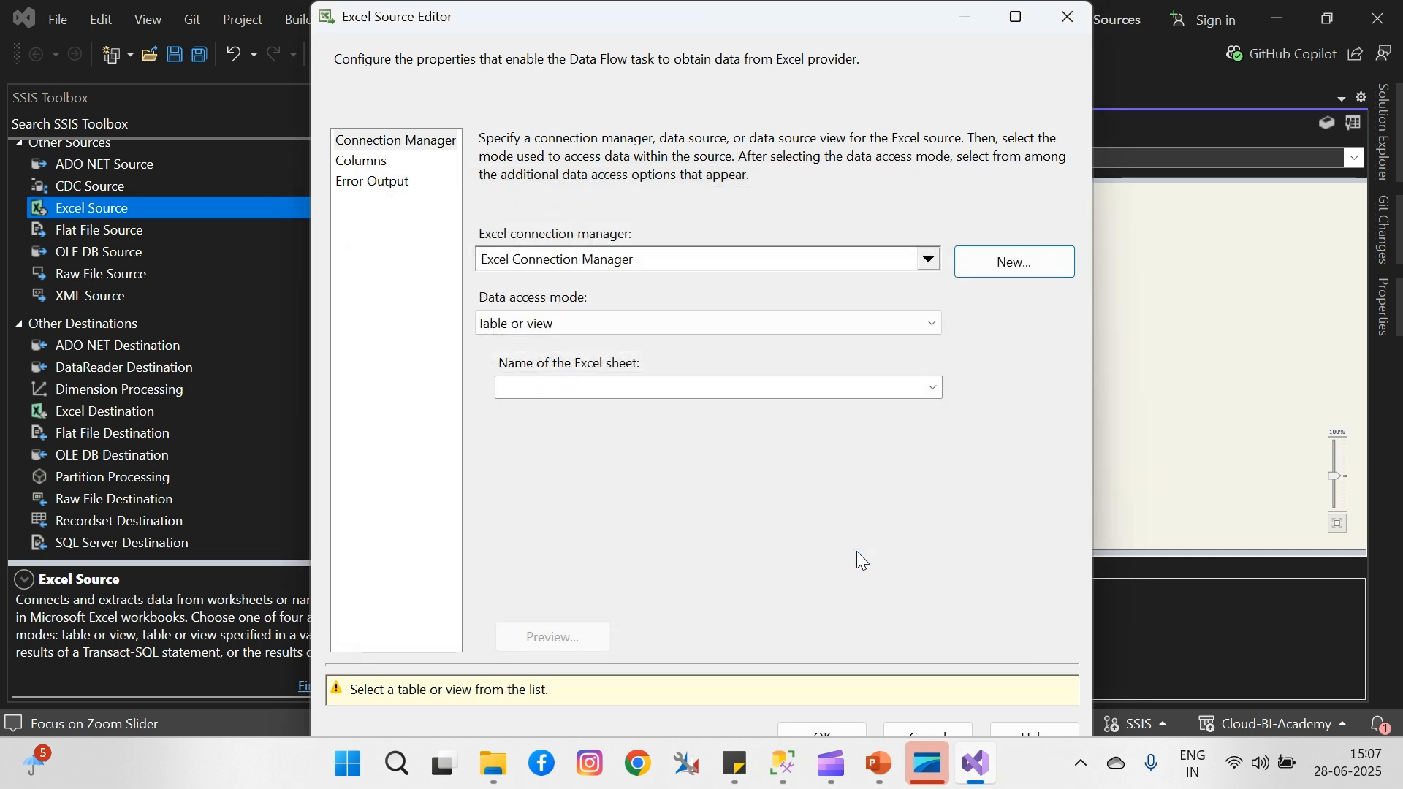
- Set the Excel Source's sheet to Sheet1$, preview its rows, and confirm the source configuration
{"action": "left_click", "coordinate": [795, 387]}
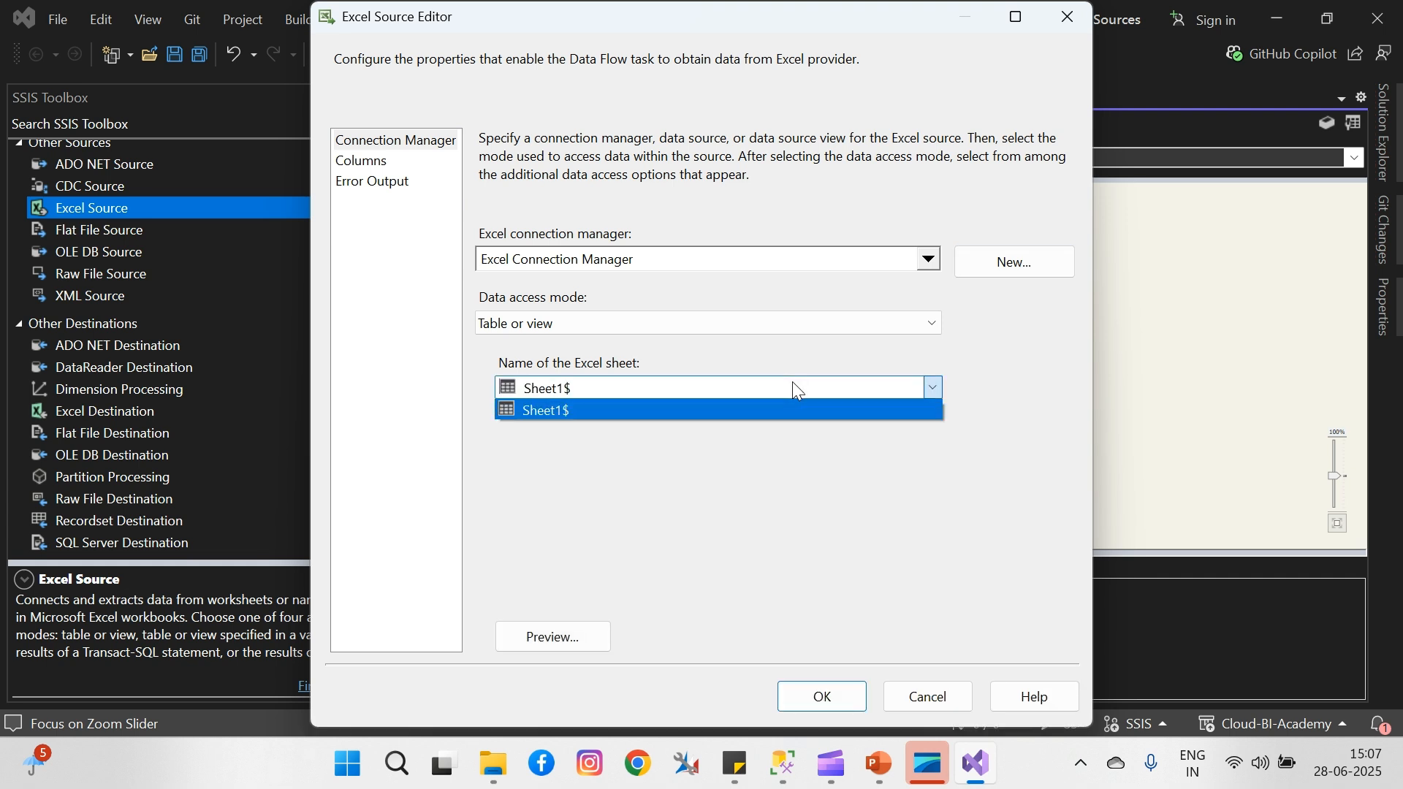
{"action": "left_click", "coordinate": [567, 408]}
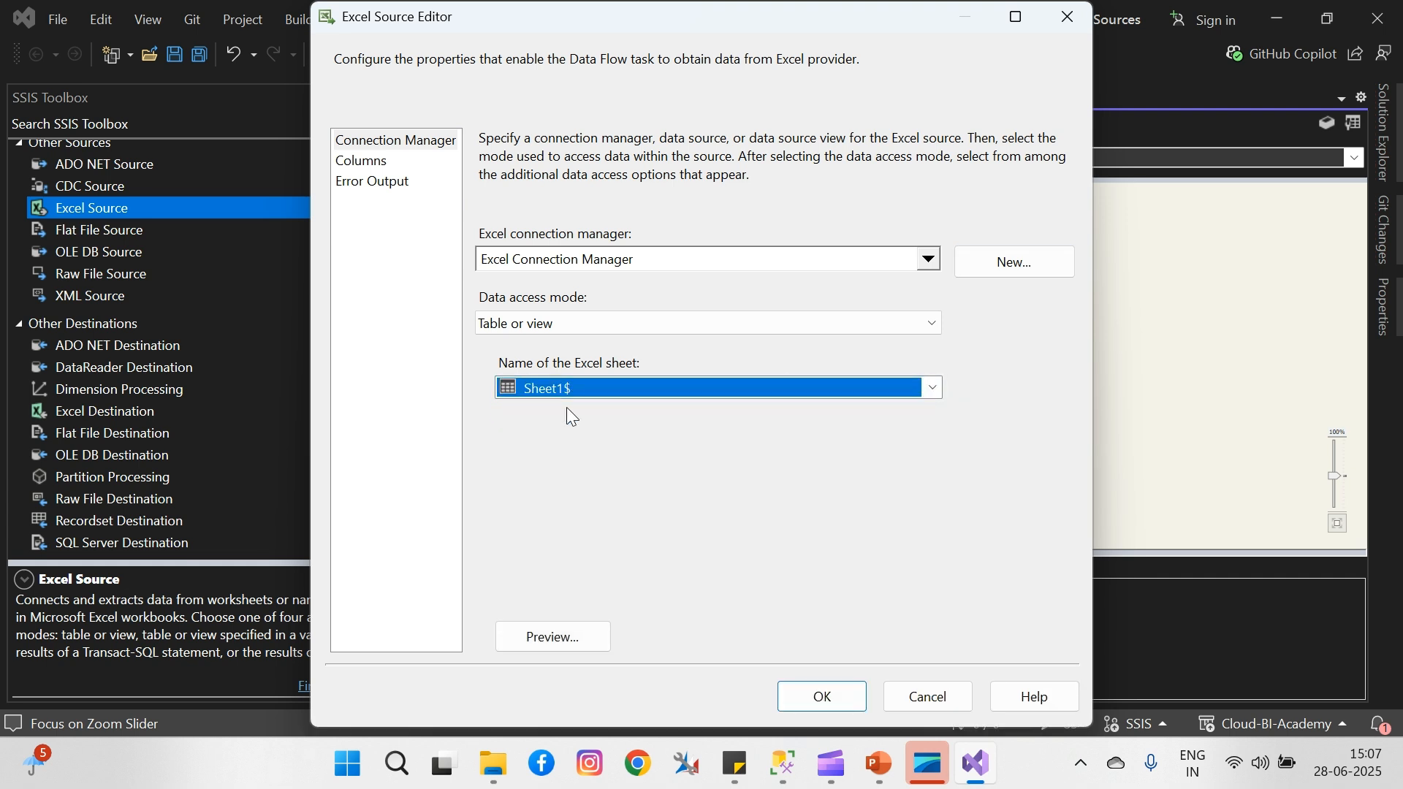
{"action": "left_click", "coordinate": [553, 648]}
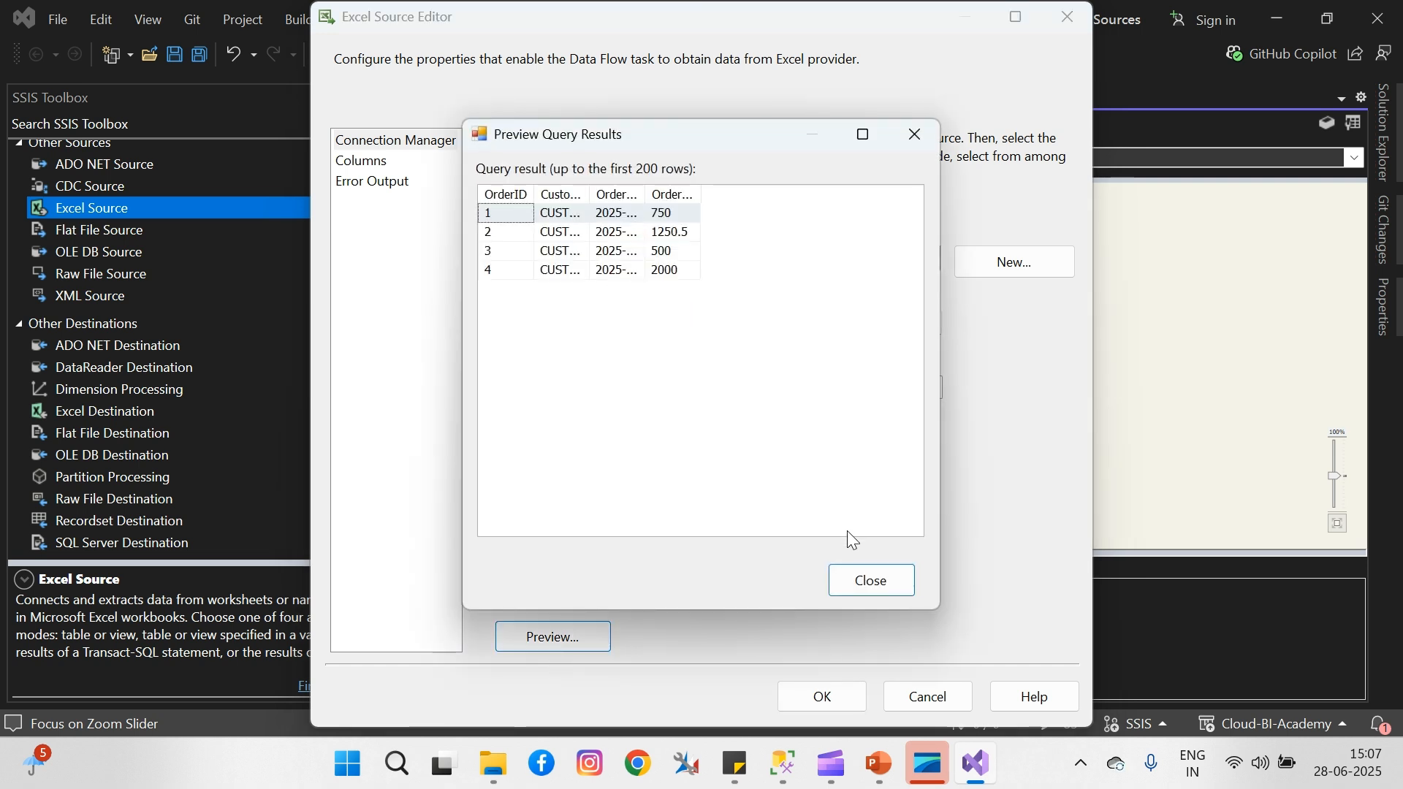
{"action": "left_click", "coordinate": [862, 586]}
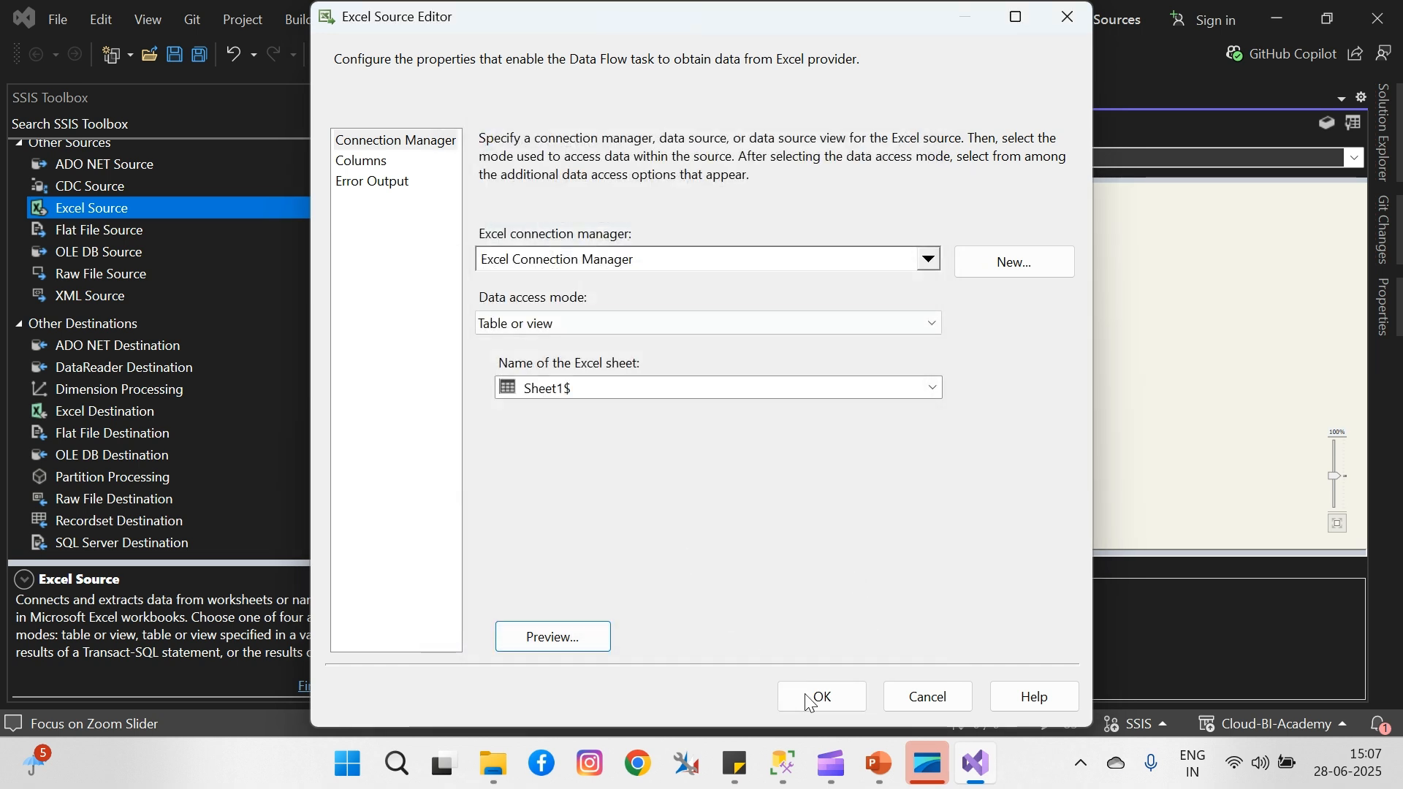
{"action": "left_click", "coordinate": [827, 699]}
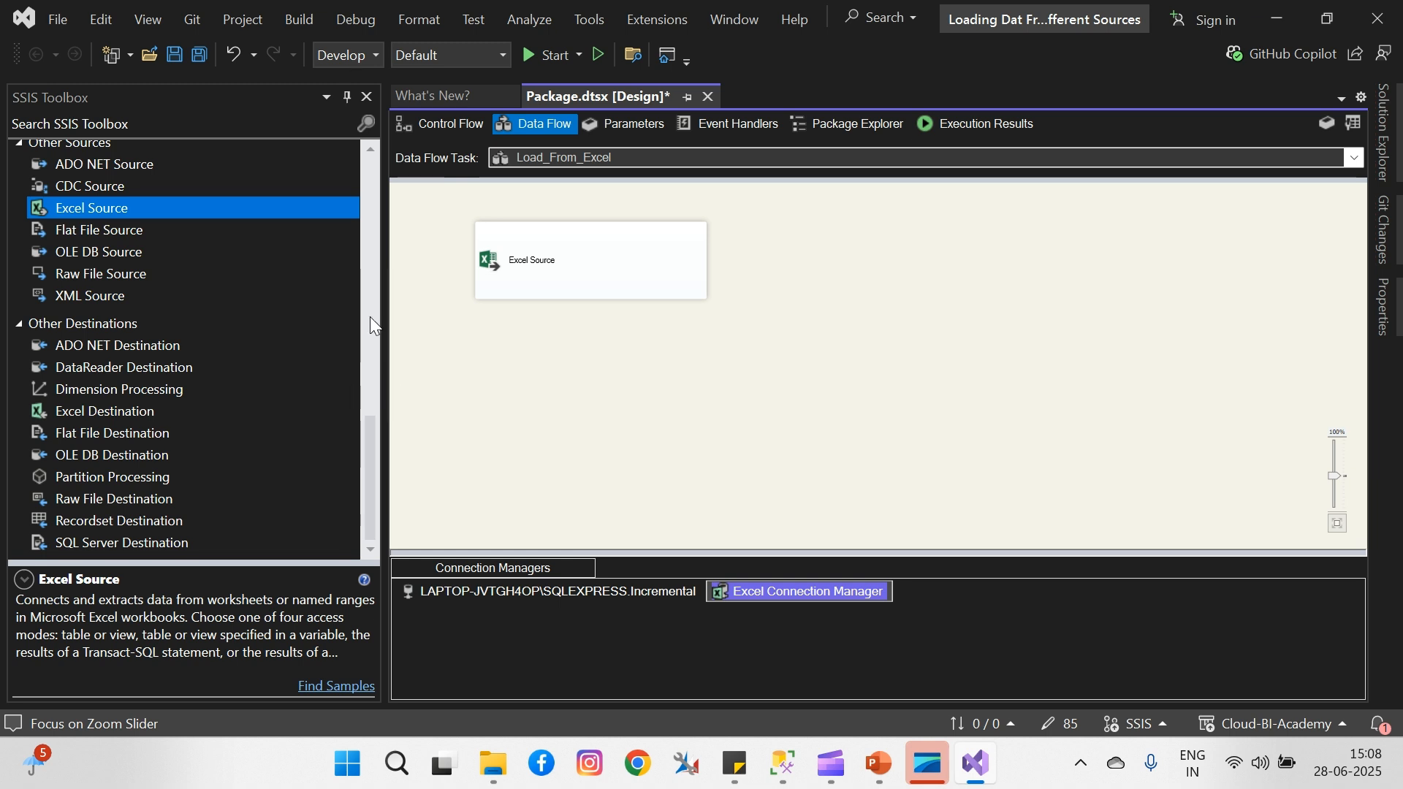
- Add an OLE DB Destination to the data flow and connect the Excel Source's regular output to it
{"action": "left_click_drag", "start_coordinate": [128, 450], "coordinate": [844, 358]}
{"action": "left_click", "coordinate": [626, 276]}
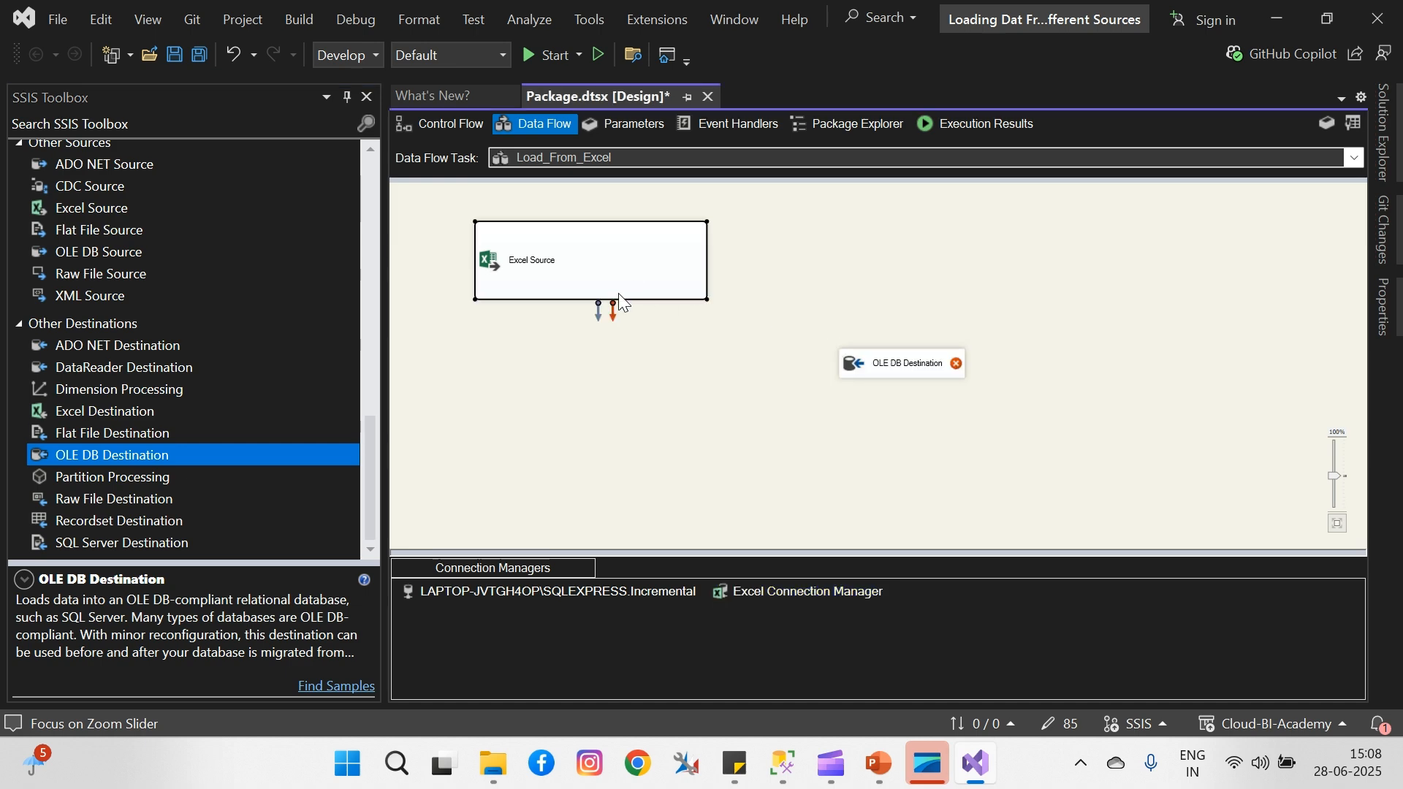
{"action": "left_click_drag", "start_coordinate": [598, 308], "coordinate": [887, 374]}
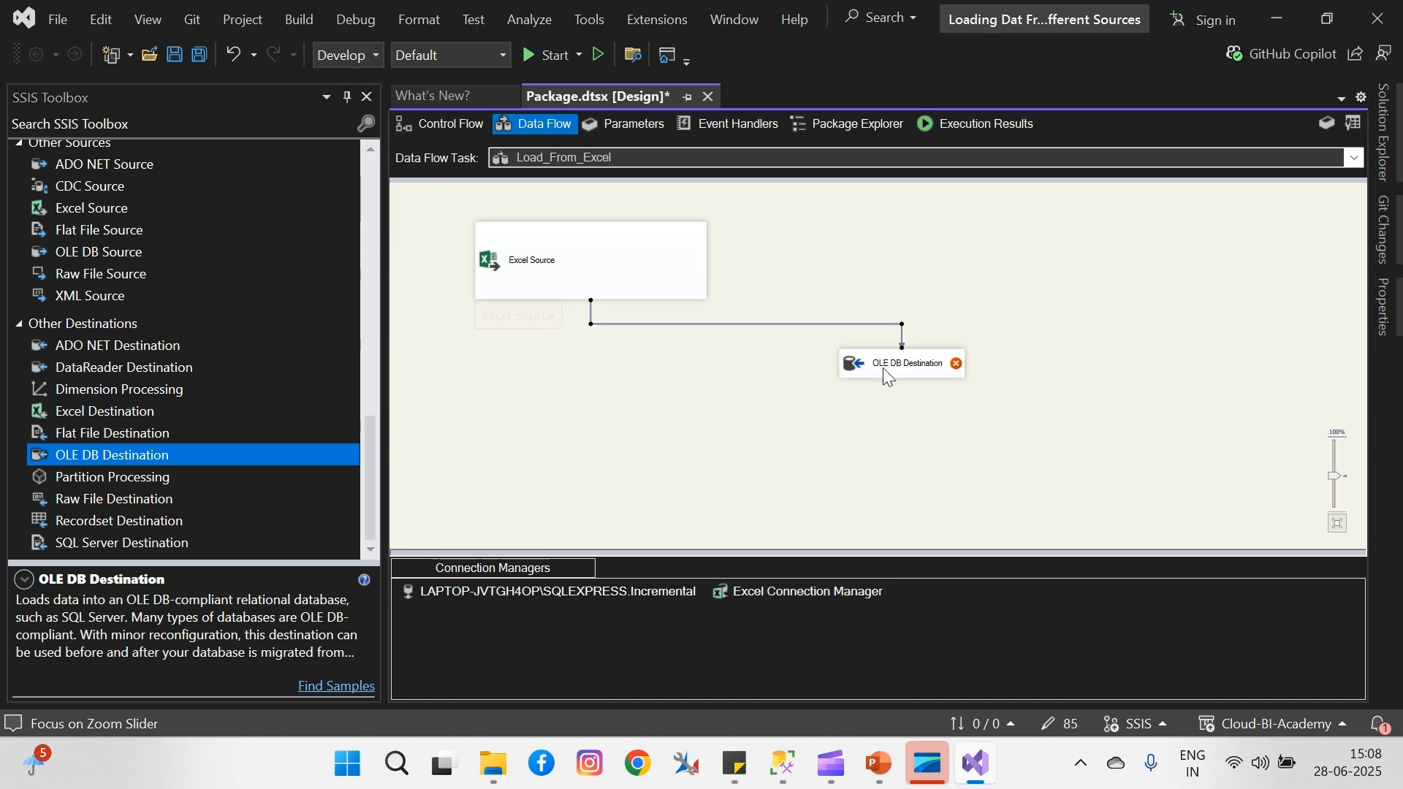
- Set the OLE DB Destination's table to [dbo].[StagingOrder_Excel]
{"action": "double_click", "coordinate": [931, 367]}
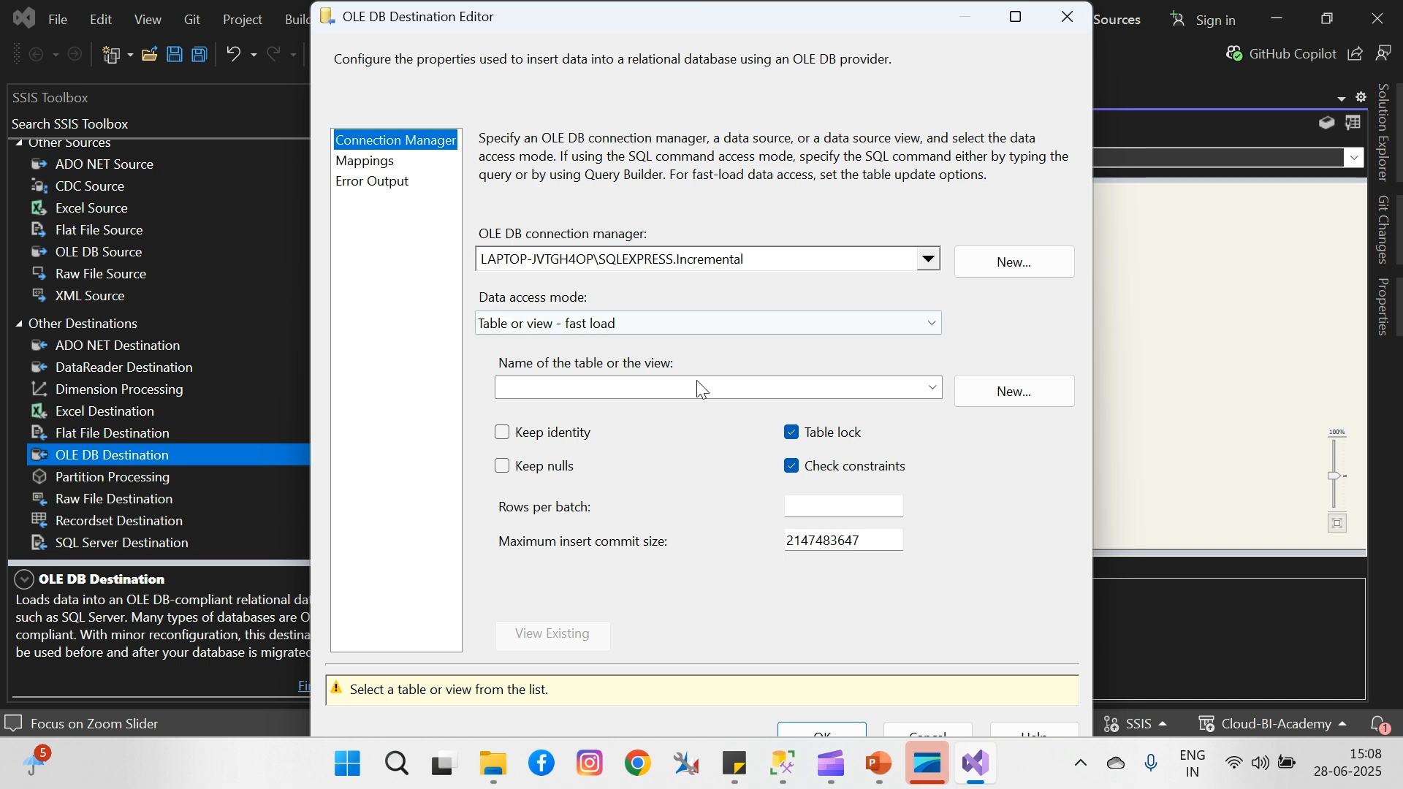
{"action": "left_click", "coordinate": [936, 387]}
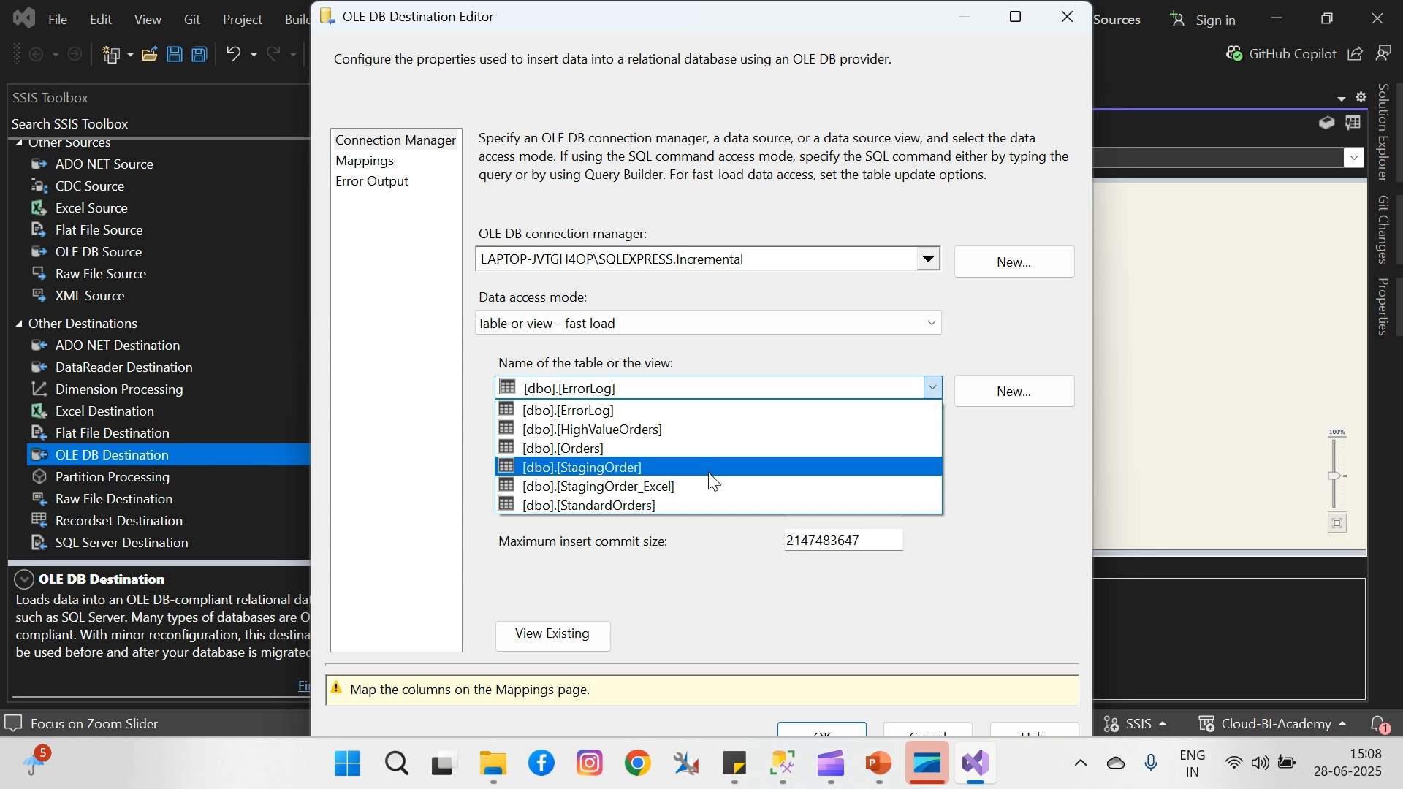
{"action": "left_click", "coordinate": [672, 486]}
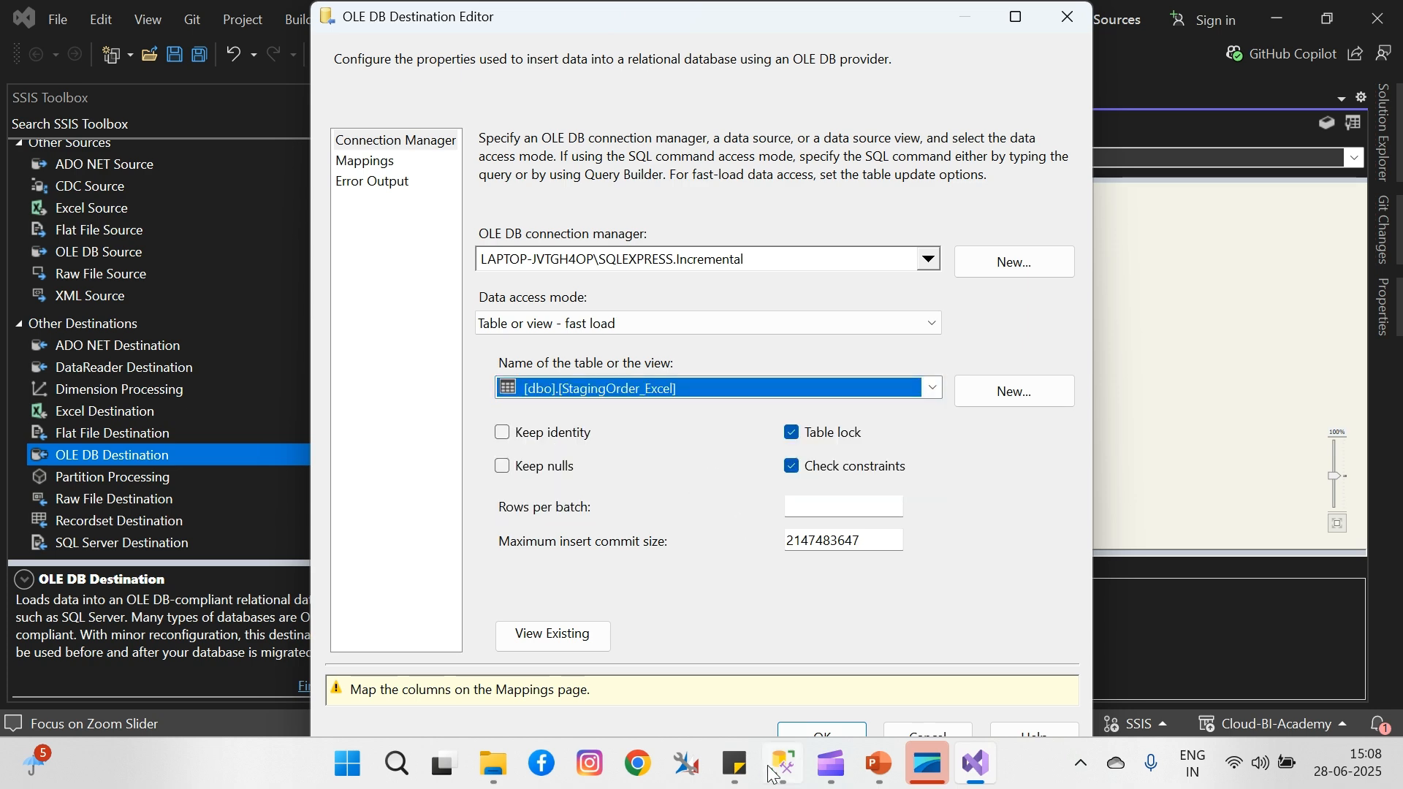
- Switch to SQL Server Management Studio and show the table-creation script in SQLQuery1.sql with the results pane hidden
{"action": "left_click", "coordinate": [748, 608]}
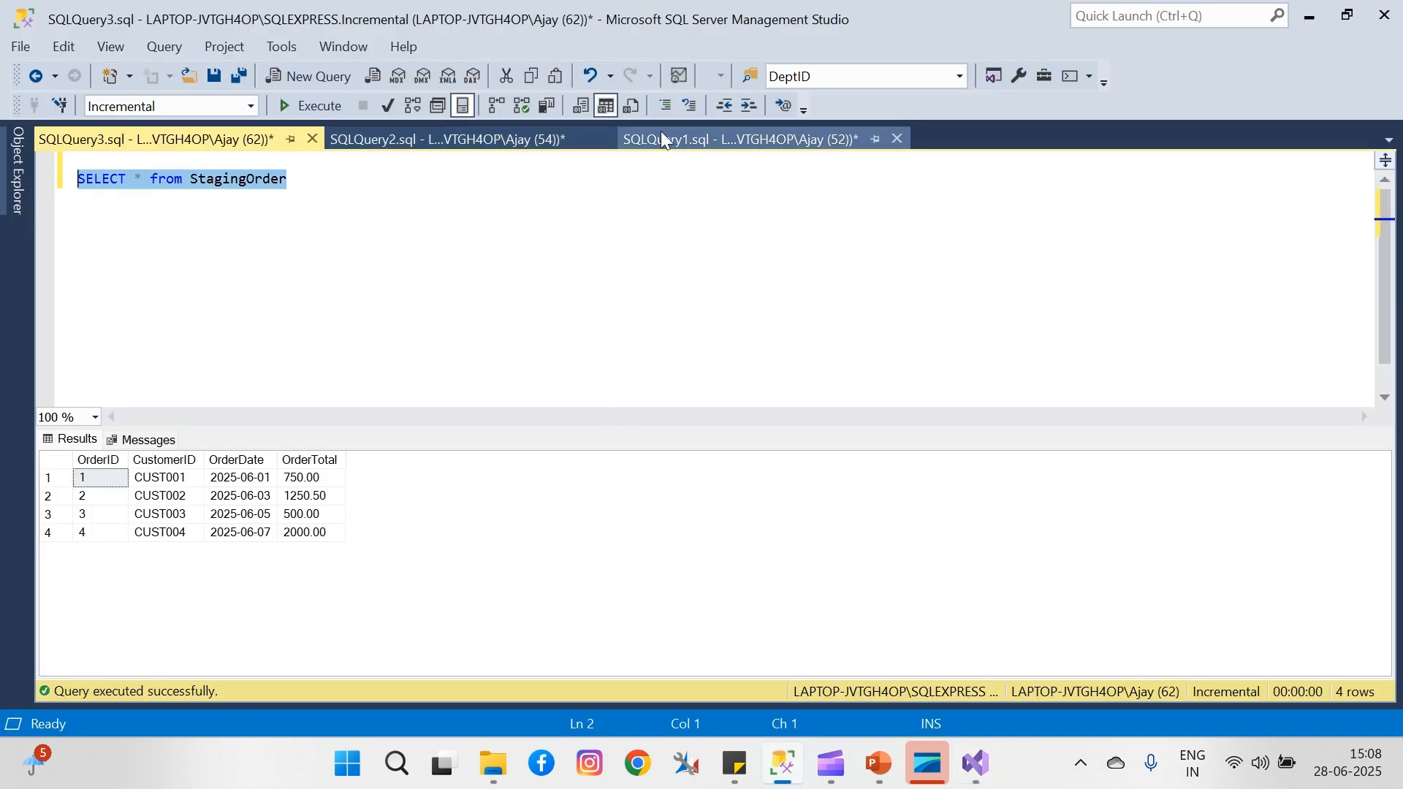
{"action": "left_click", "coordinate": [471, 139]}
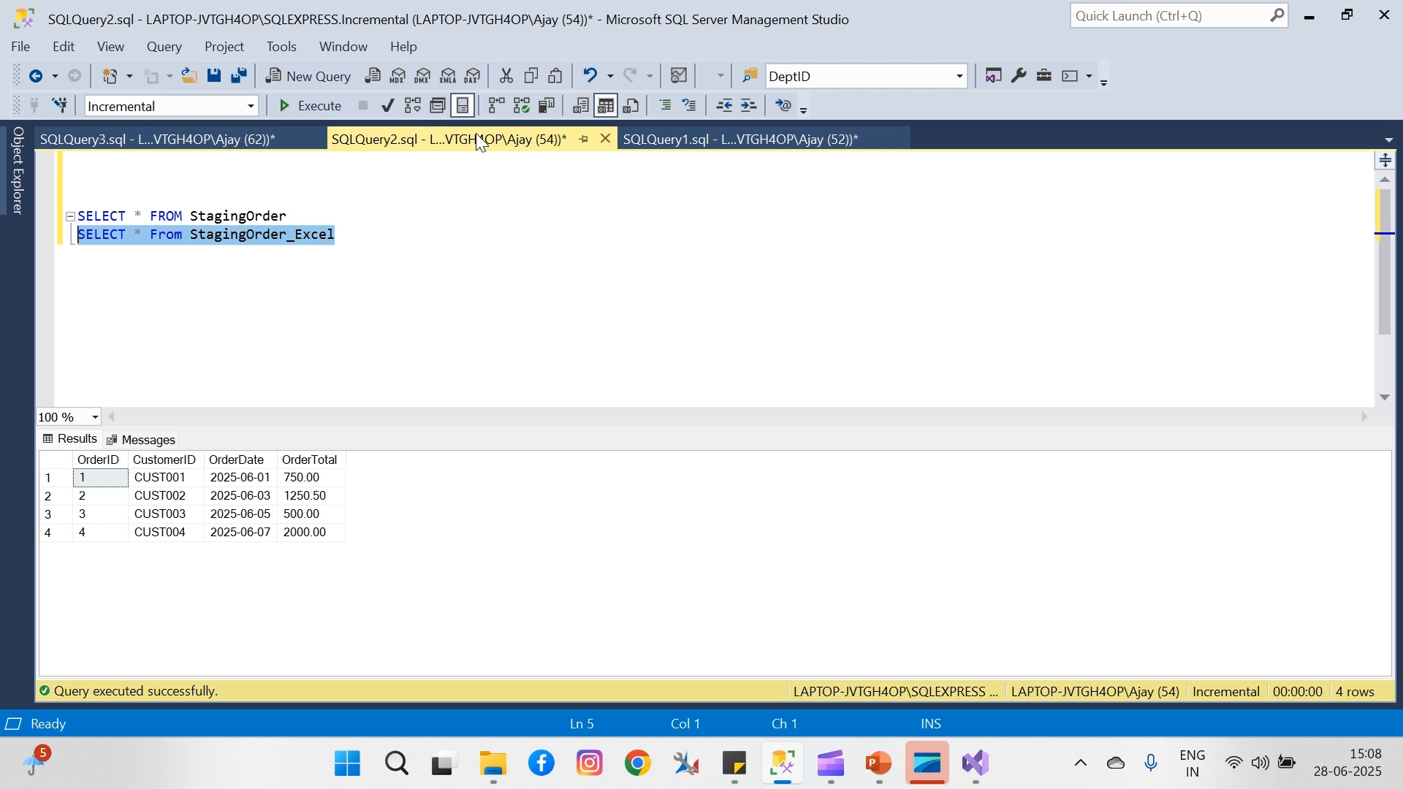
{"action": "left_click", "coordinate": [726, 146]}
{"action": "key", "text": "ctrl+r"}
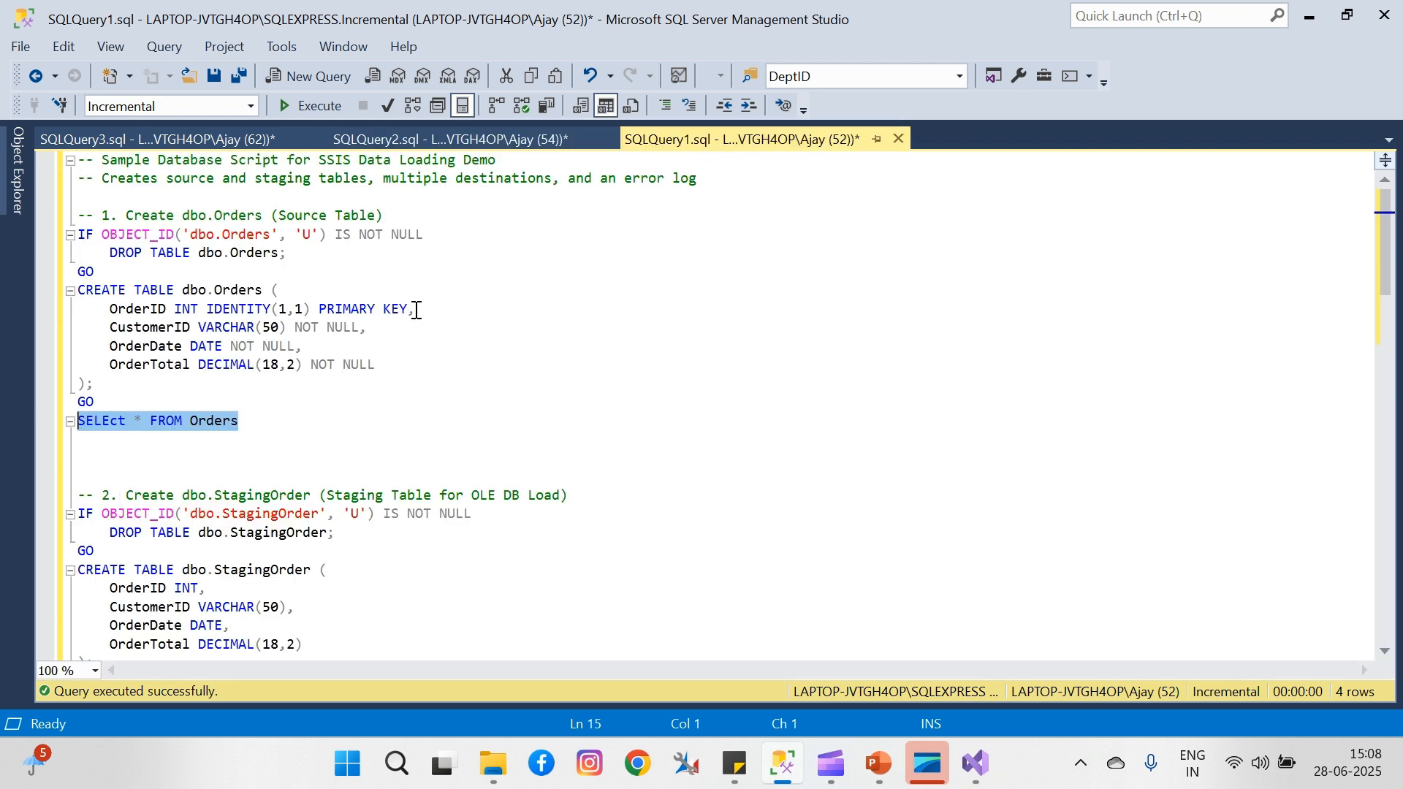
- Run only script section 3, which drops and recreates dbo.StagingOrder_Excel, and hide the results pane again
{"action": "key", "text": "Down"}
{"action": "key", "text": "Down"}
{"action": "key", "text": "Down"}
{"action": "key", "text": "Down"}
{"action": "key", "text": "Down"}
{"action": "key", "text": "Down"}
{"action": "key", "text": "Down"}
{"action": "key", "text": "Down"}
{"action": "key", "text": "Down"}
{"action": "key", "text": "Down"}
{"action": "key", "text": "Down"}
{"action": "key", "text": "Down"}
{"action": "key", "text": "Down"}
{"action": "key", "text": "Down"}
{"action": "key", "text": "Down"}
{"action": "key", "text": "Down"}
{"action": "key", "text": "Down"}
{"action": "key", "text": "Down"}
{"action": "key", "text": "Down"}
{"action": "key", "text": "Down"}
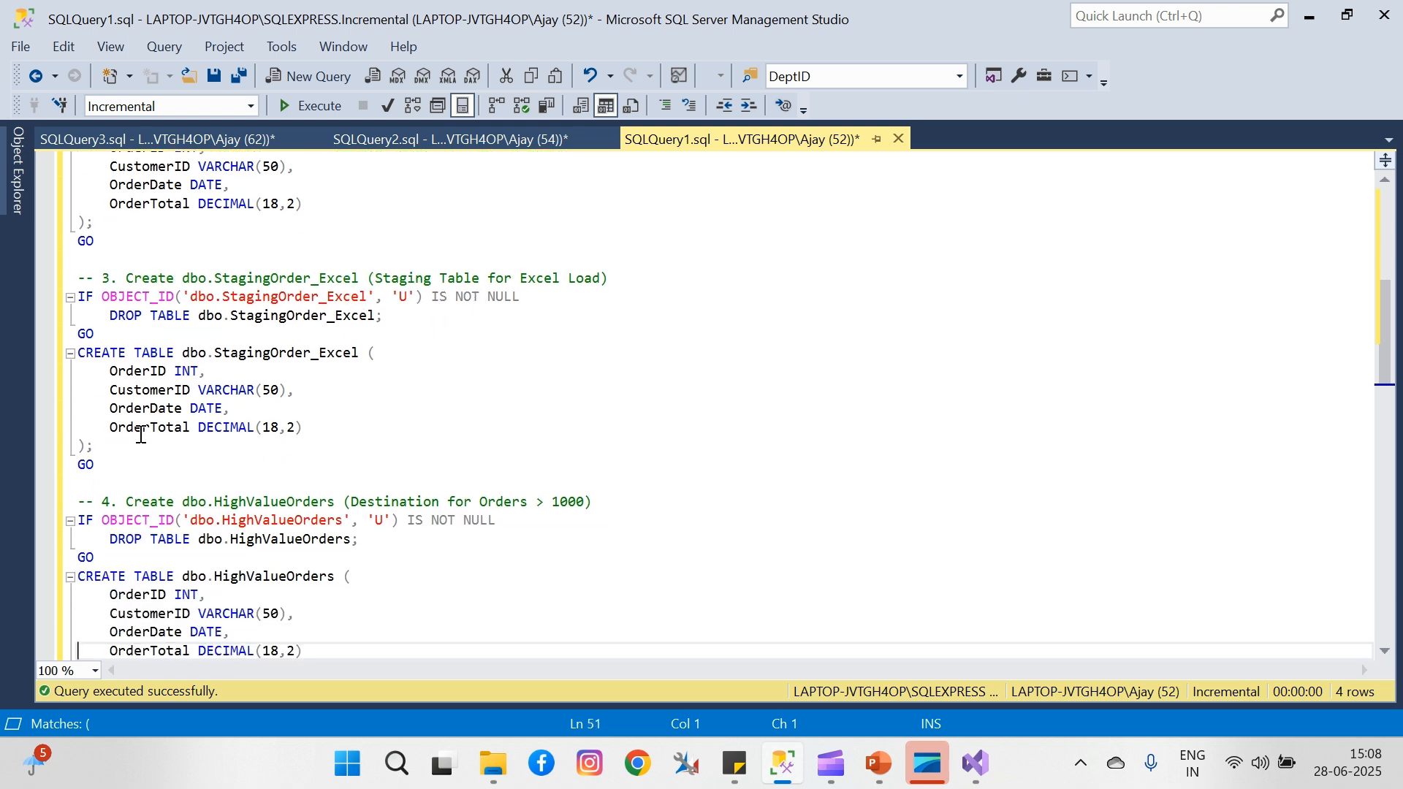
{"action": "left_click_drag", "start_coordinate": [110, 460], "coordinate": [62, 315]}
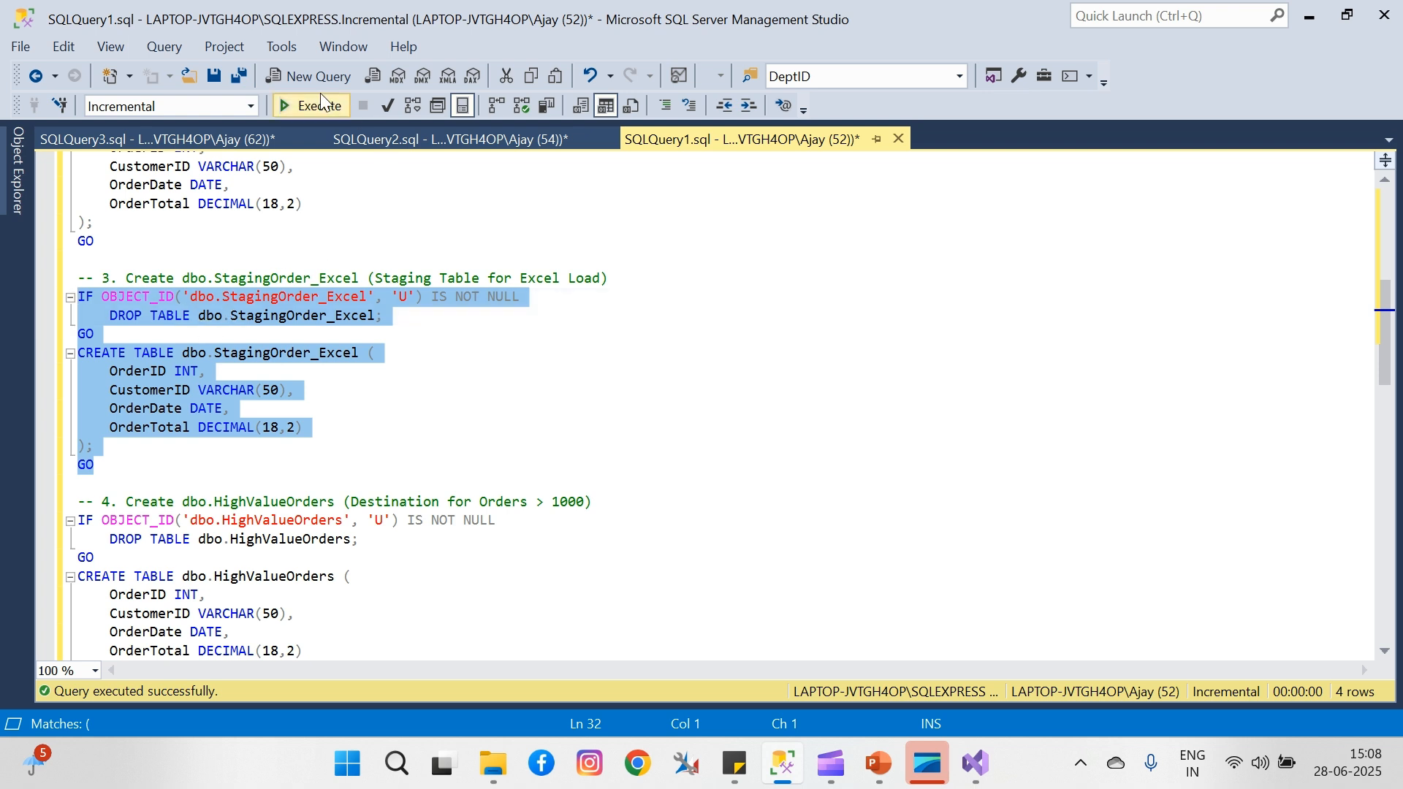
{"action": "left_click", "coordinate": [300, 104]}
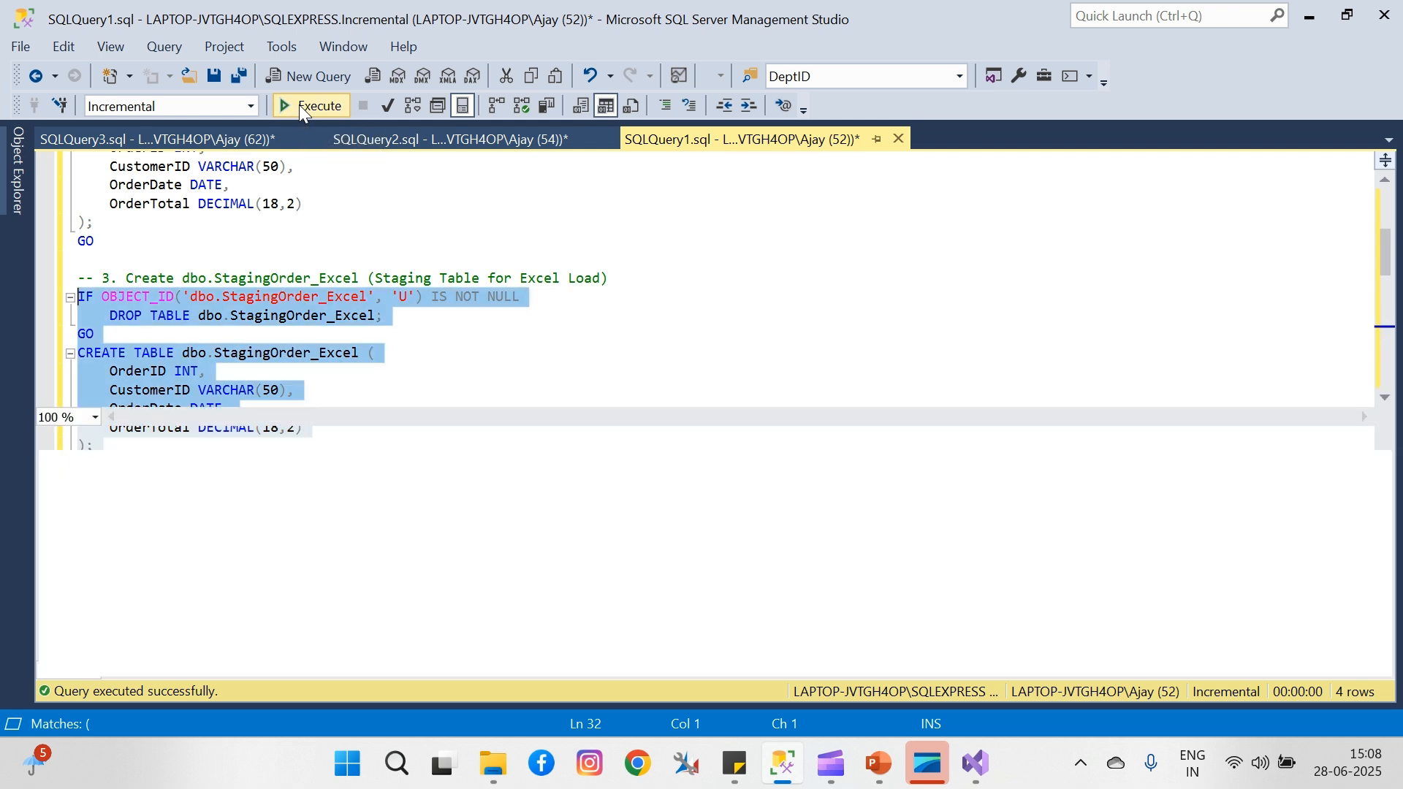
{"action": "key", "text": "ctrl+r"}
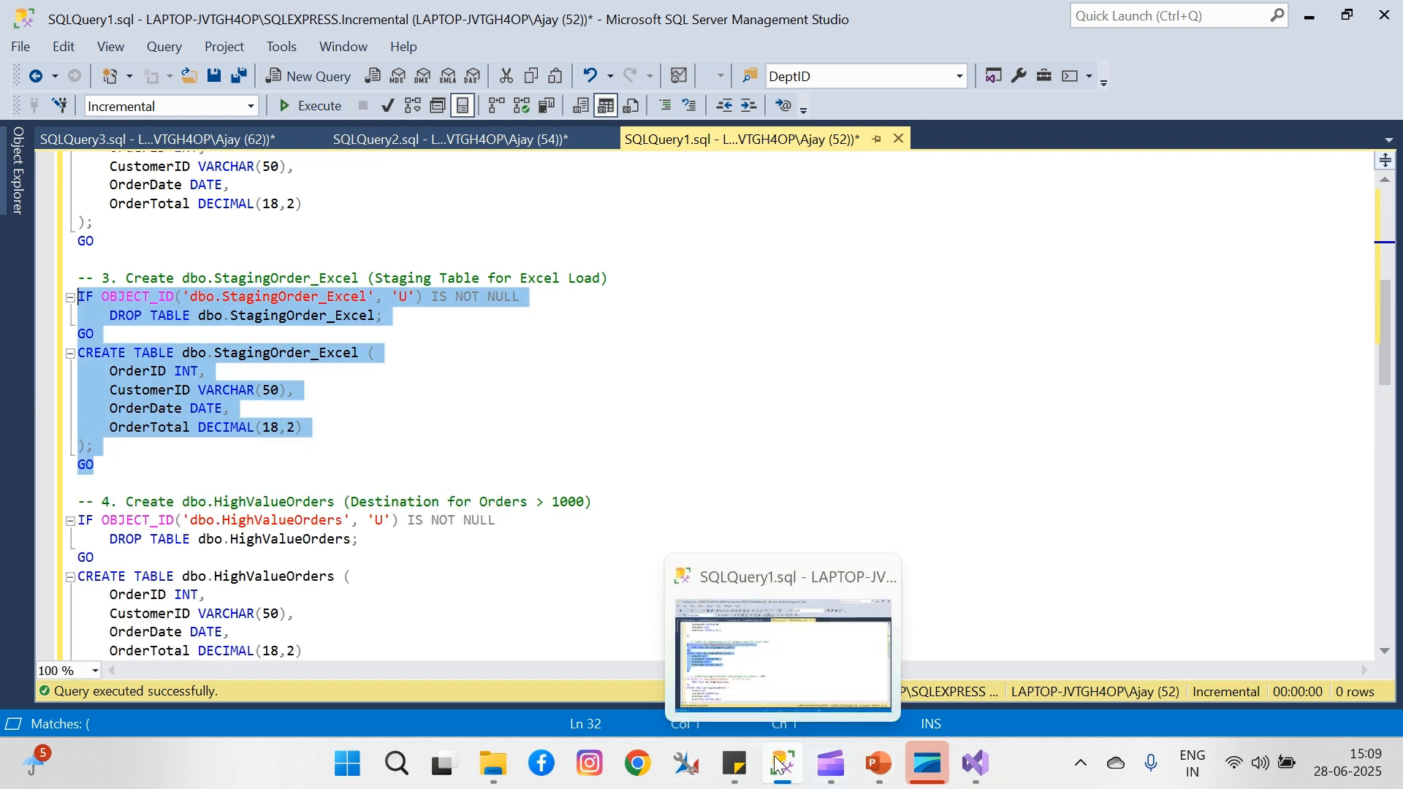
- Return to Visual Studio, map the OLE DB Destination's input columns to the same-named table columns, and confirm the destination
{"action": "left_click", "coordinate": [833, 765]}
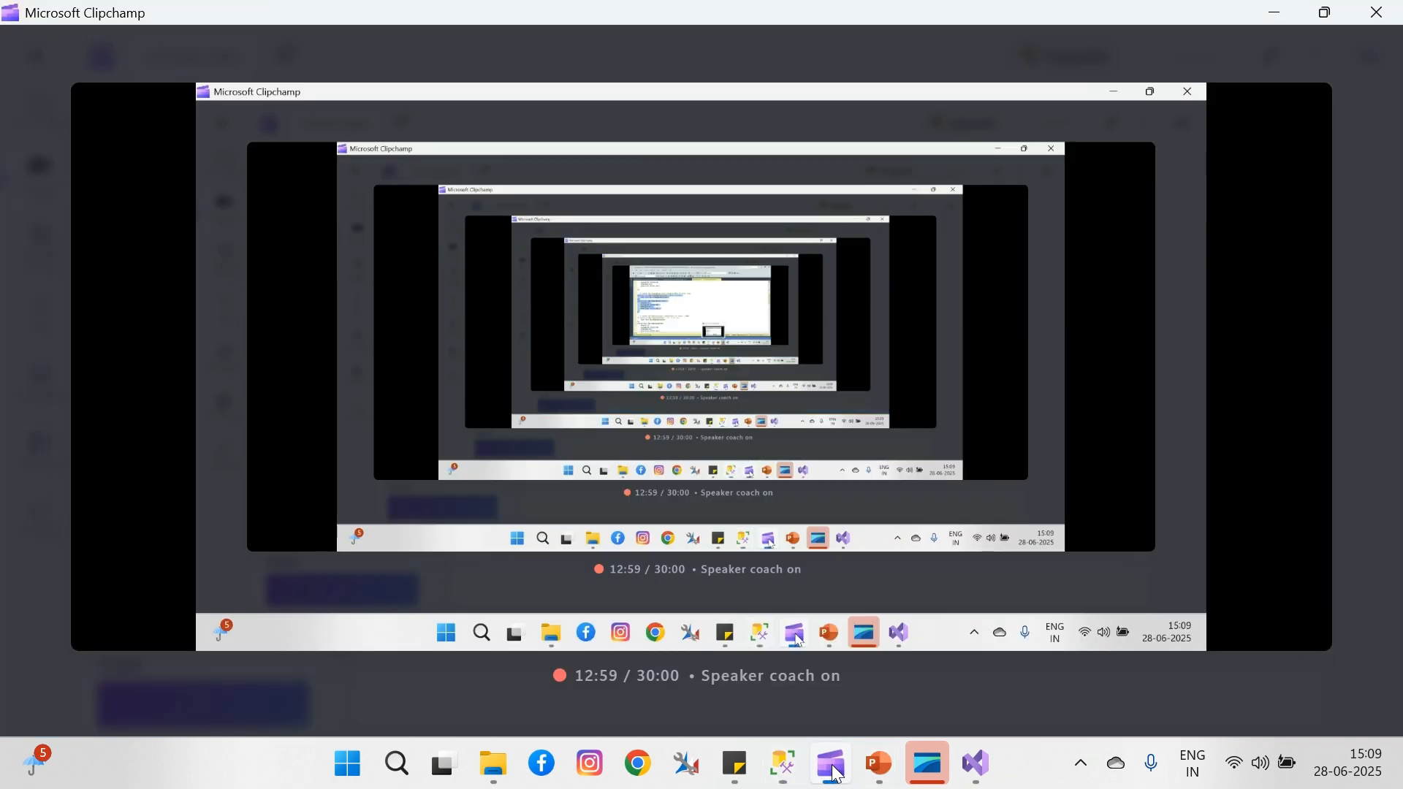
{"action": "left_click", "coordinate": [975, 764]}
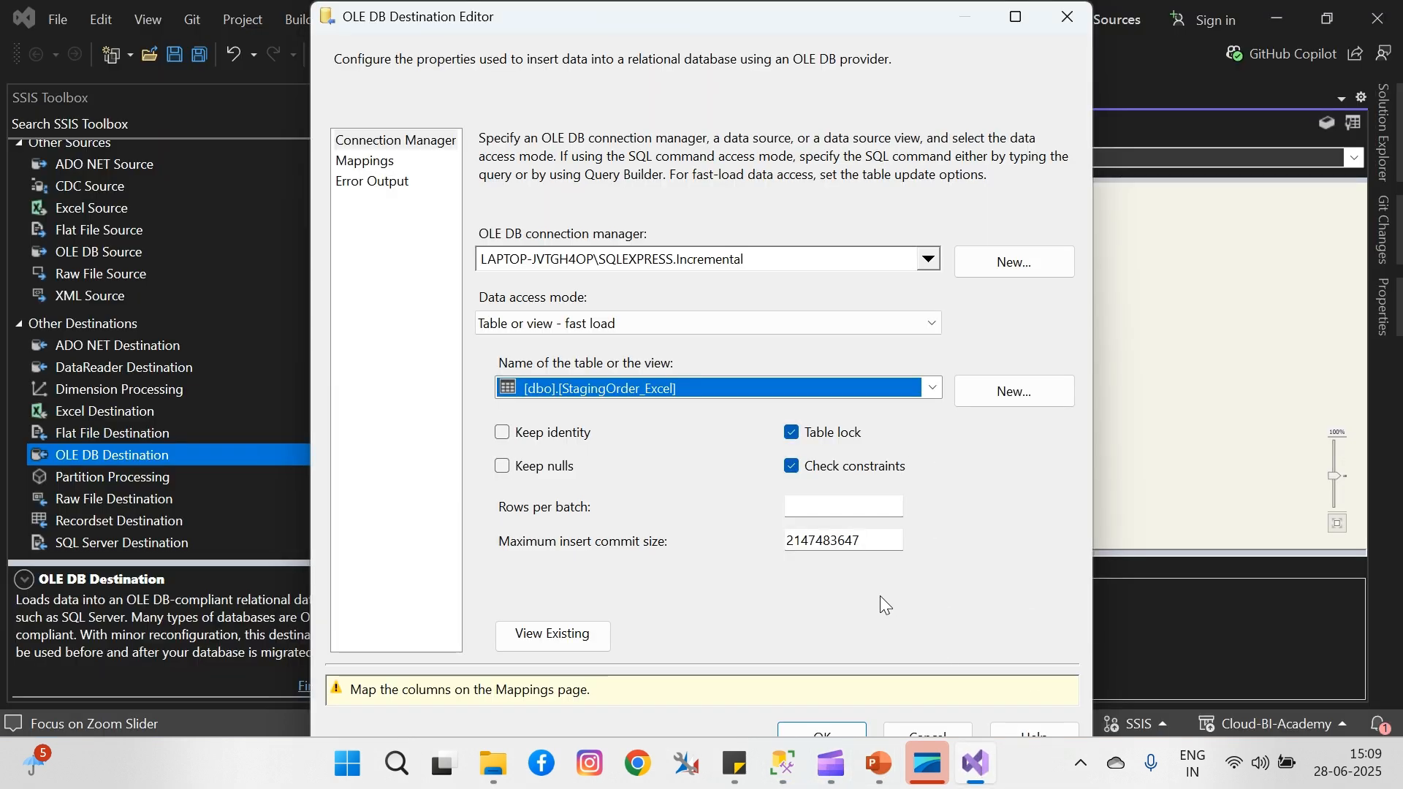
{"action": "left_click", "coordinate": [372, 161]}
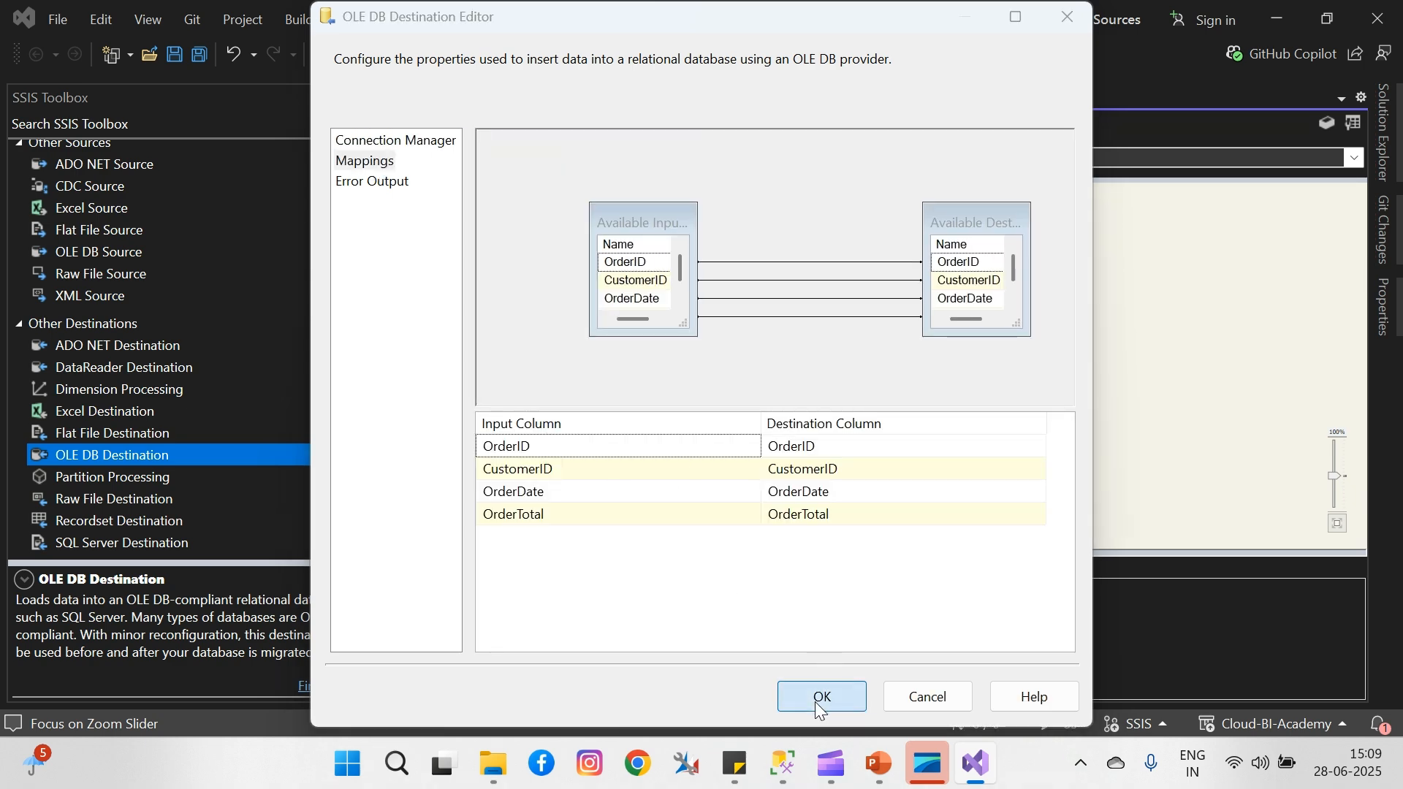
{"action": "left_click", "coordinate": [819, 697]}
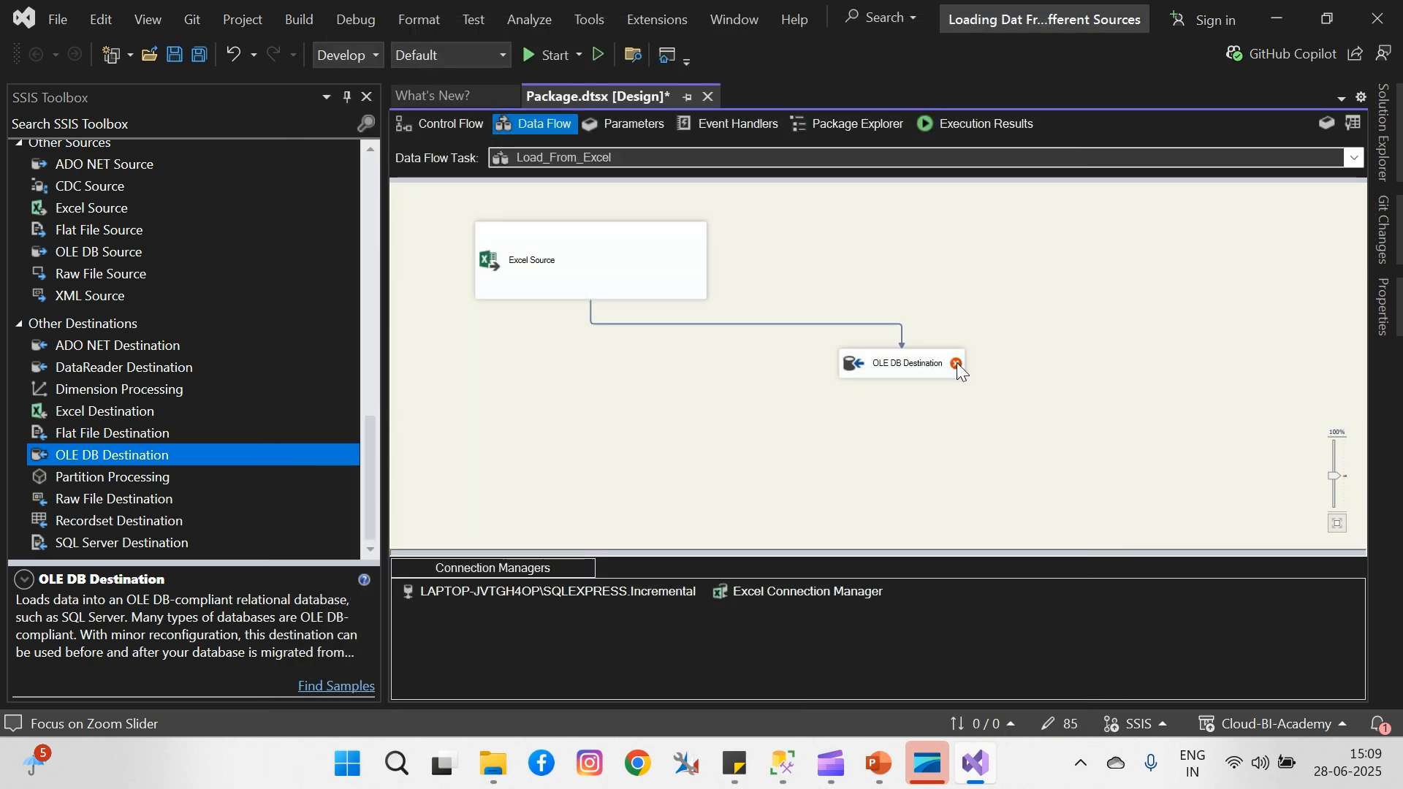
- Insert a Data Conversion between the Excel Source and the OLE DB Destination, replacing their direct path
{"action": "mouse_move", "coordinate": [957, 364]}
{"action": "mouse_move", "coordinate": [908, 374]}
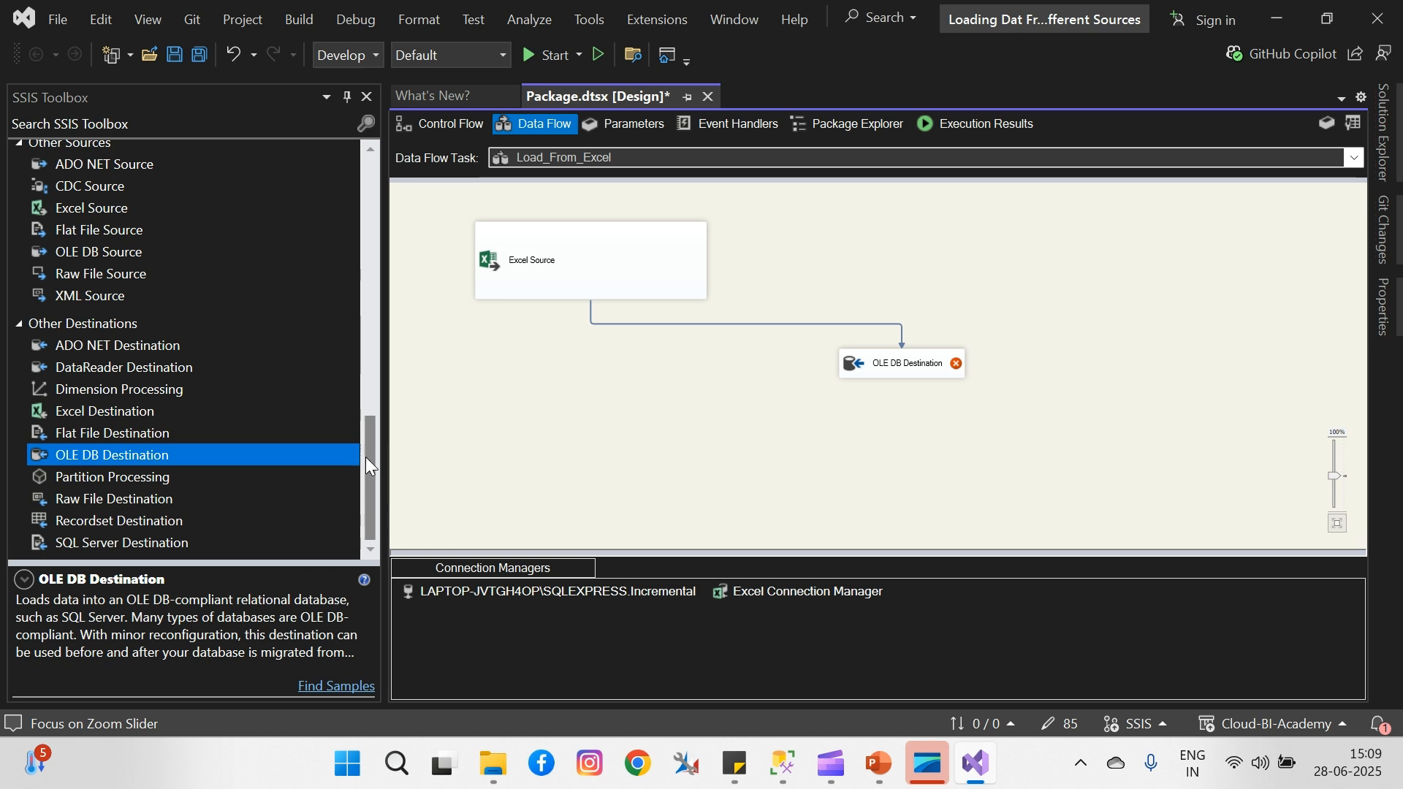
{"action": "left_click_drag", "start_coordinate": [369, 465], "coordinate": [387, 230]}
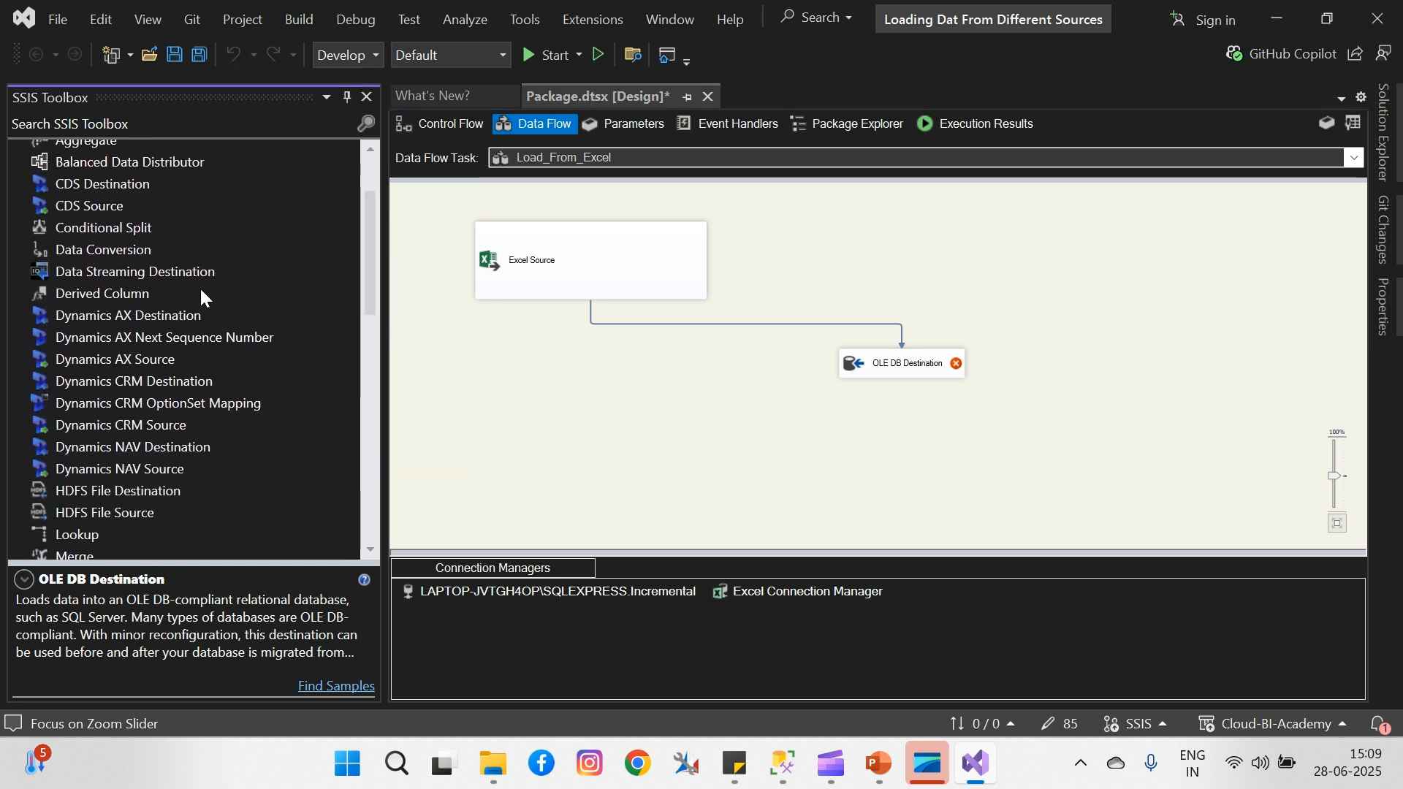
{"action": "left_click_drag", "start_coordinate": [120, 247], "coordinate": [779, 273]}
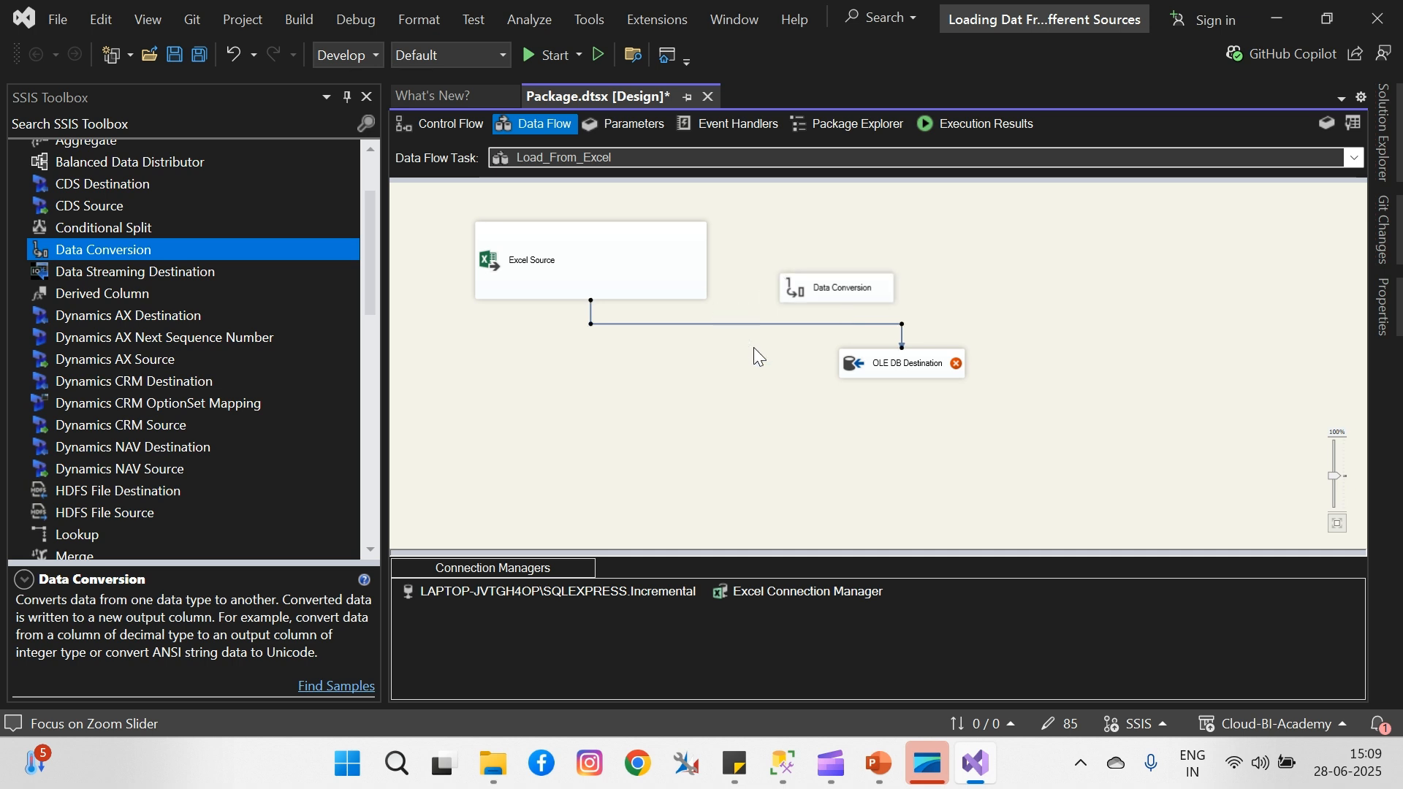
{"action": "key", "text": "Delete"}
{"action": "left_click", "coordinate": [640, 245]}
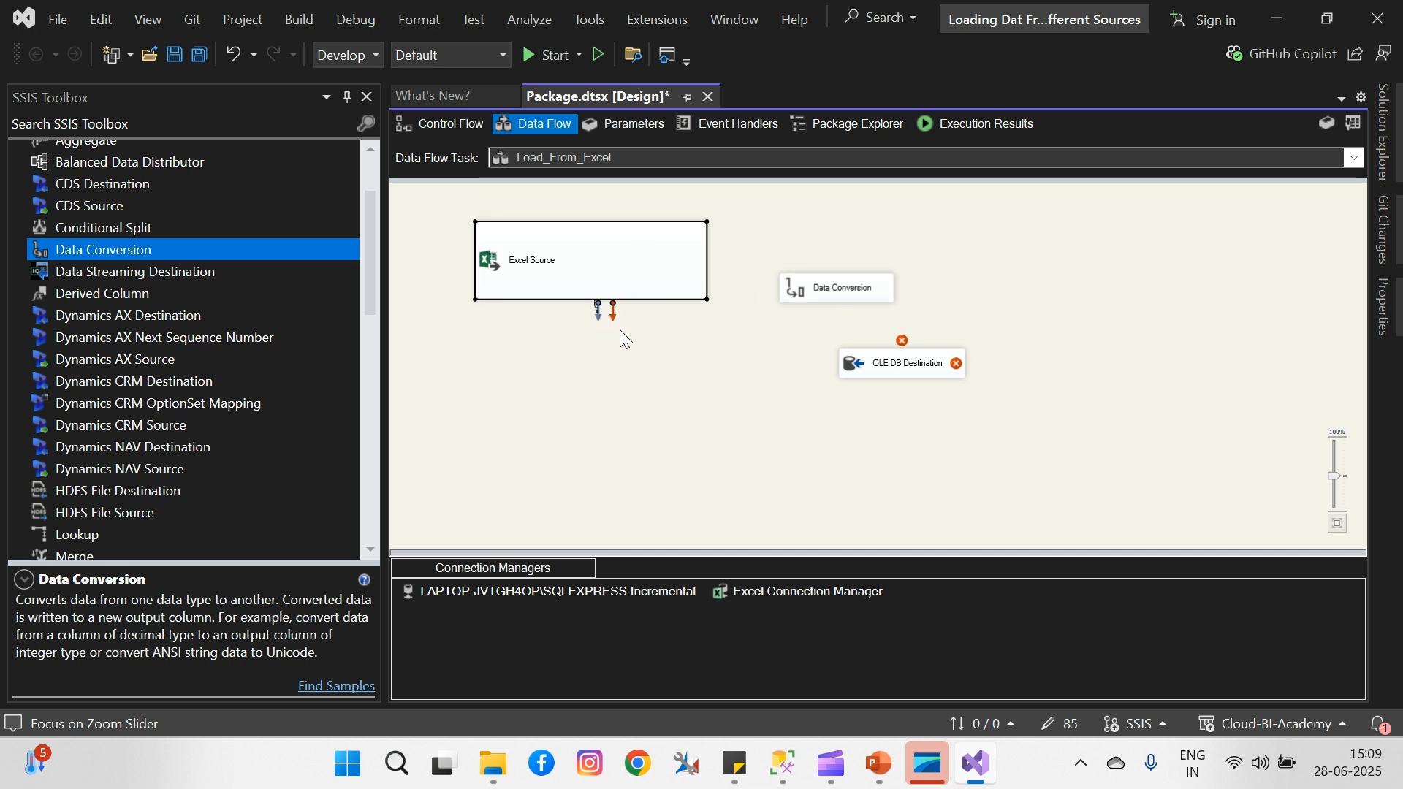
{"action": "left_click_drag", "start_coordinate": [598, 313], "coordinate": [886, 361]}
{"action": "double_click", "coordinate": [927, 371]}
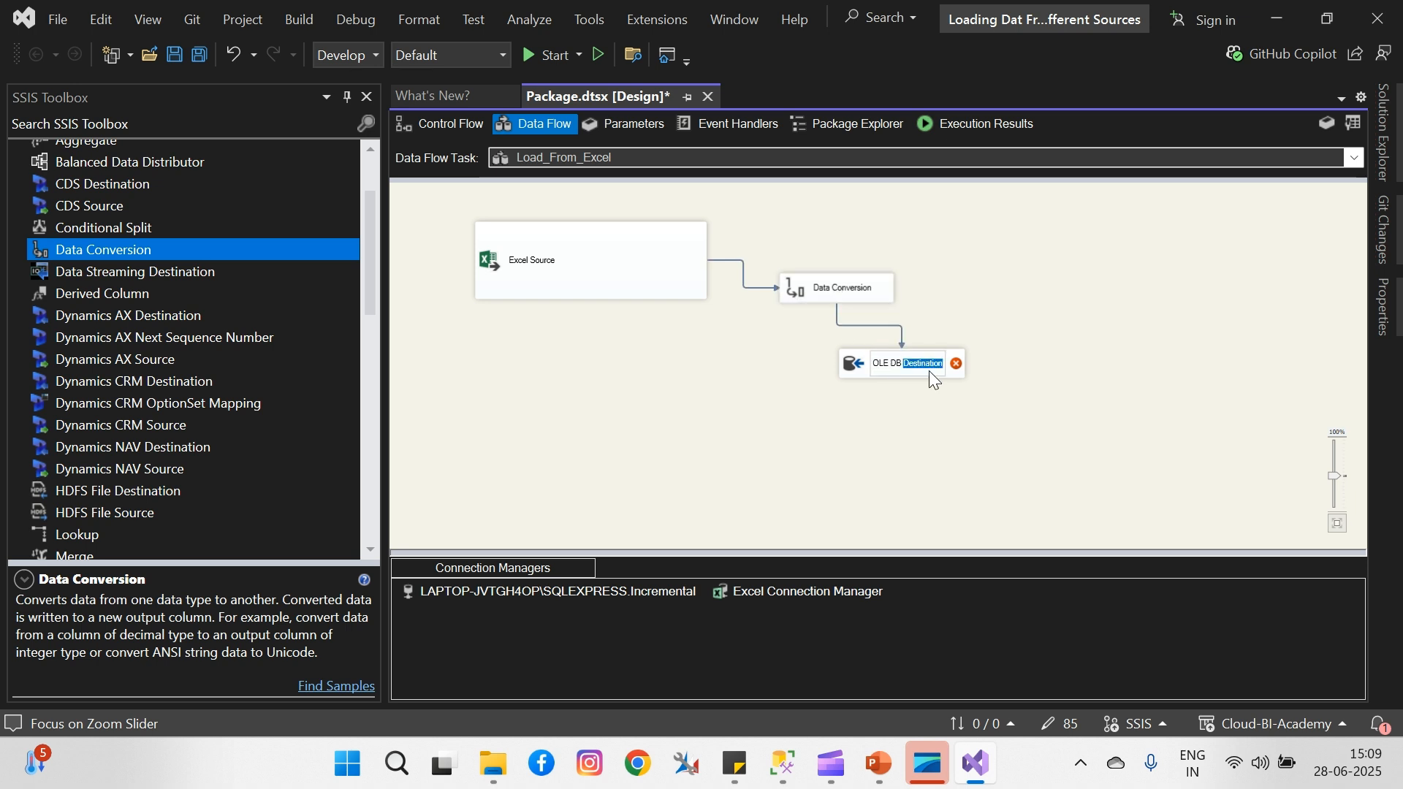
- Configure the Data Conversion to convert CustomerID to string [DT_STR]
{"action": "mouse_move", "coordinate": [958, 365]}
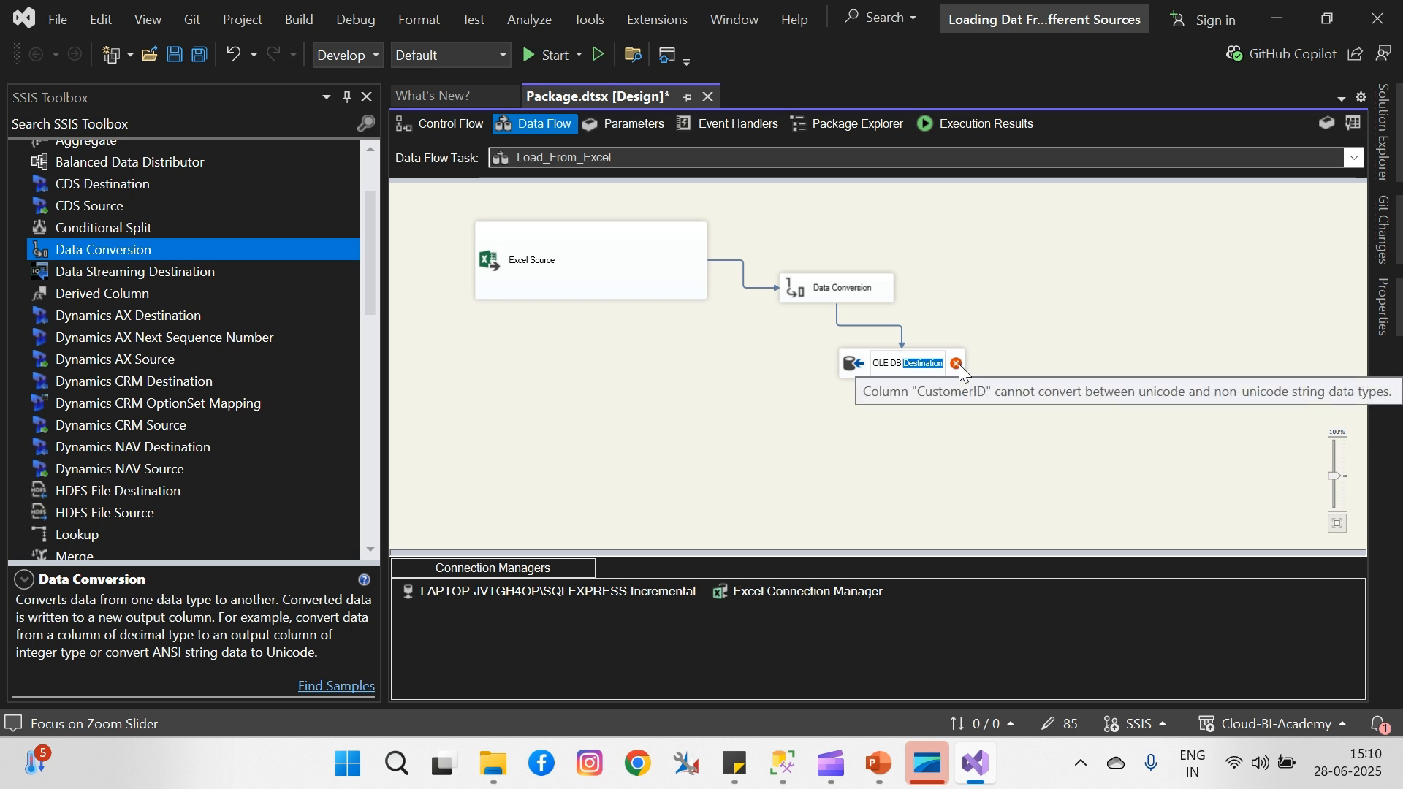
{"action": "double_click", "coordinate": [846, 292]}
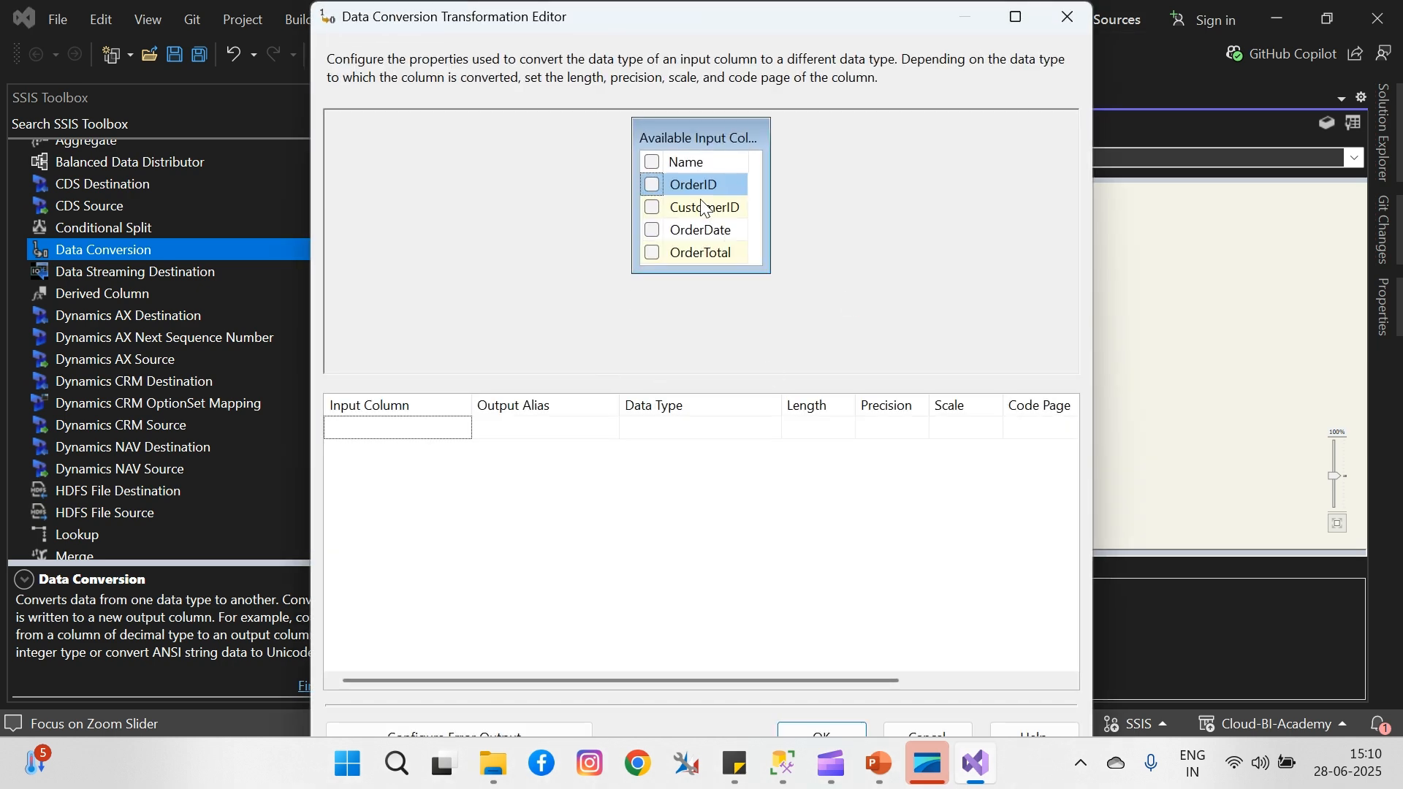
{"action": "left_click", "coordinate": [653, 207]}
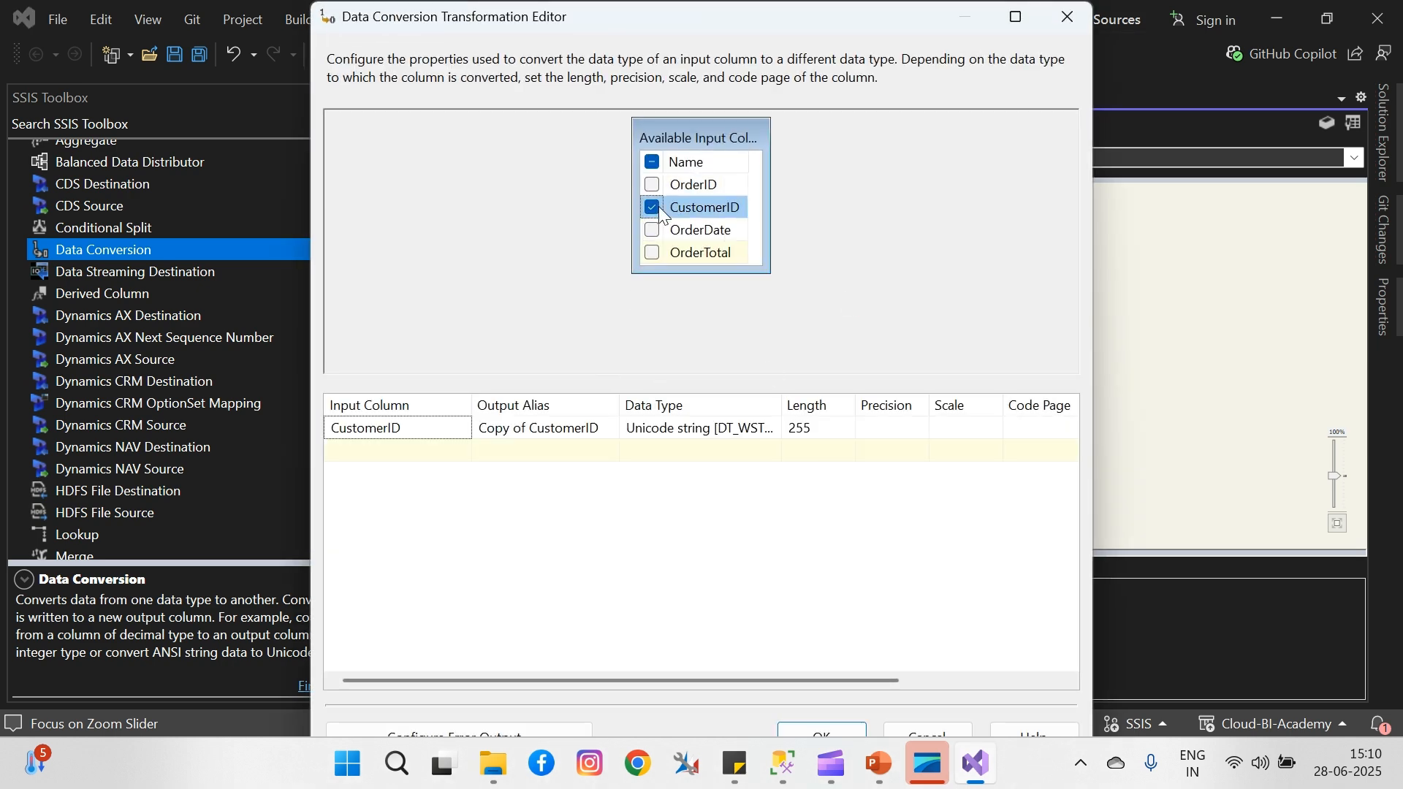
{"action": "left_click", "coordinate": [745, 432]}
{"action": "left_click", "coordinate": [772, 428]}
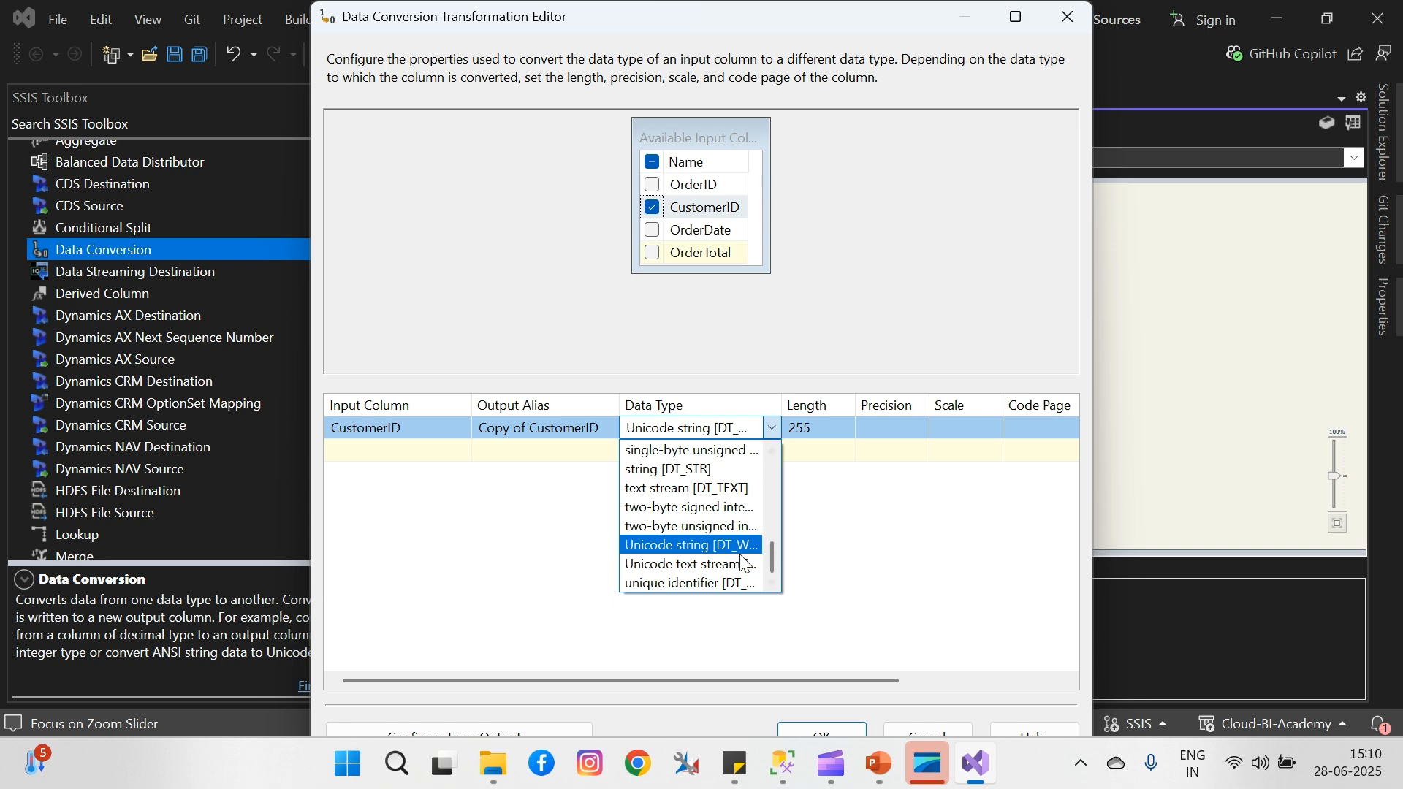
{"action": "left_click", "coordinate": [708, 470]}
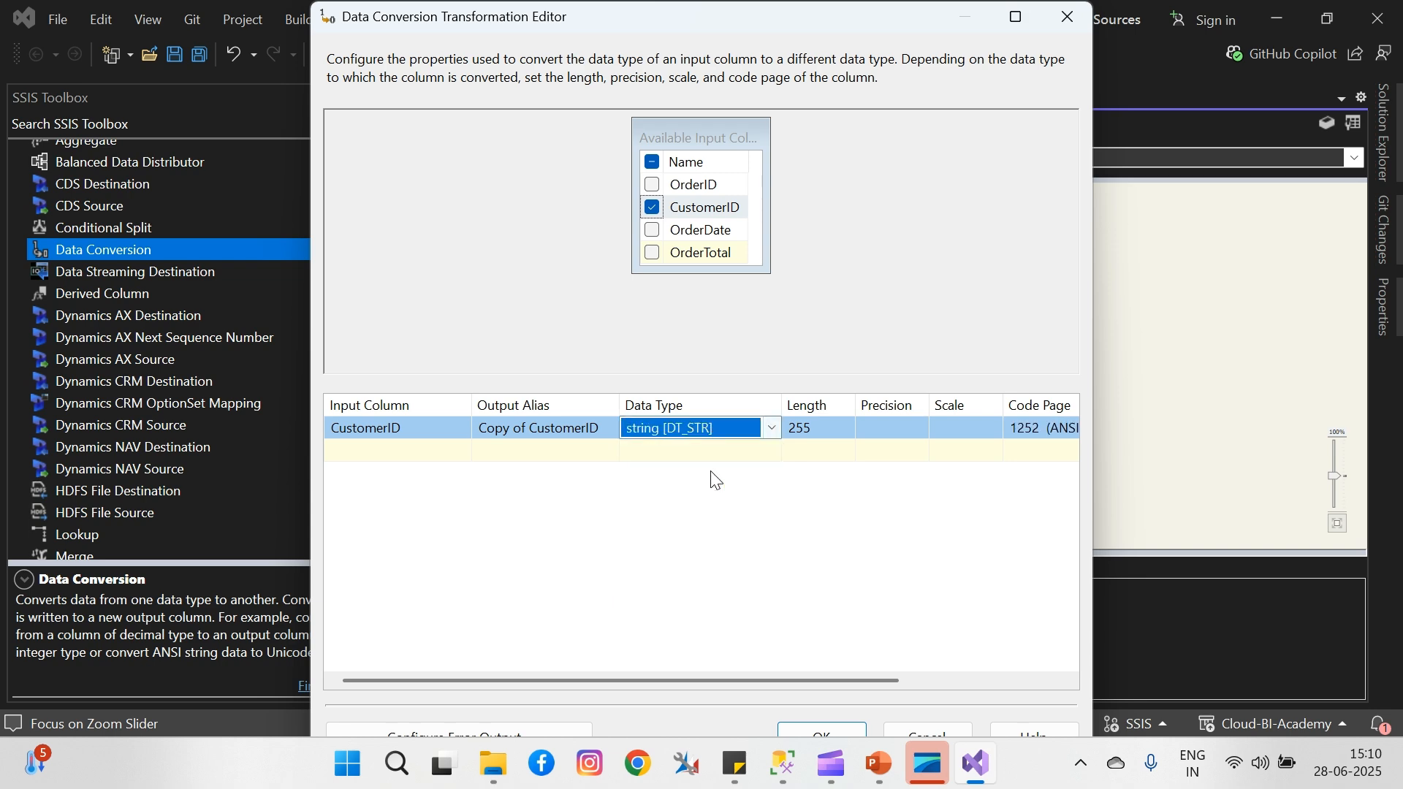
{"action": "left_click", "coordinate": [837, 727]}
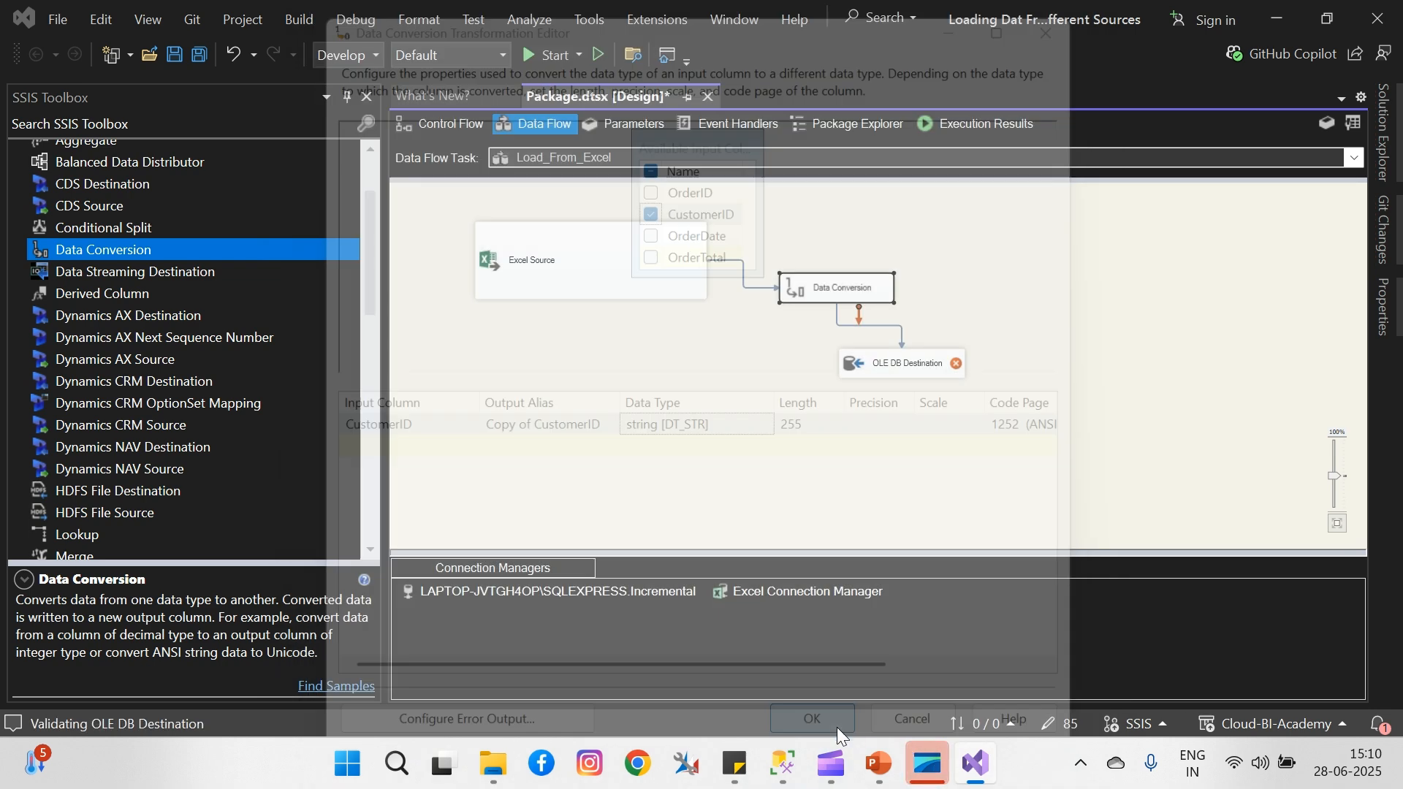
- Map Copy of CustomerID to the CustomerID column in the OLE DB Destination and confirm the mapping
{"action": "left_click", "coordinate": [923, 373]}
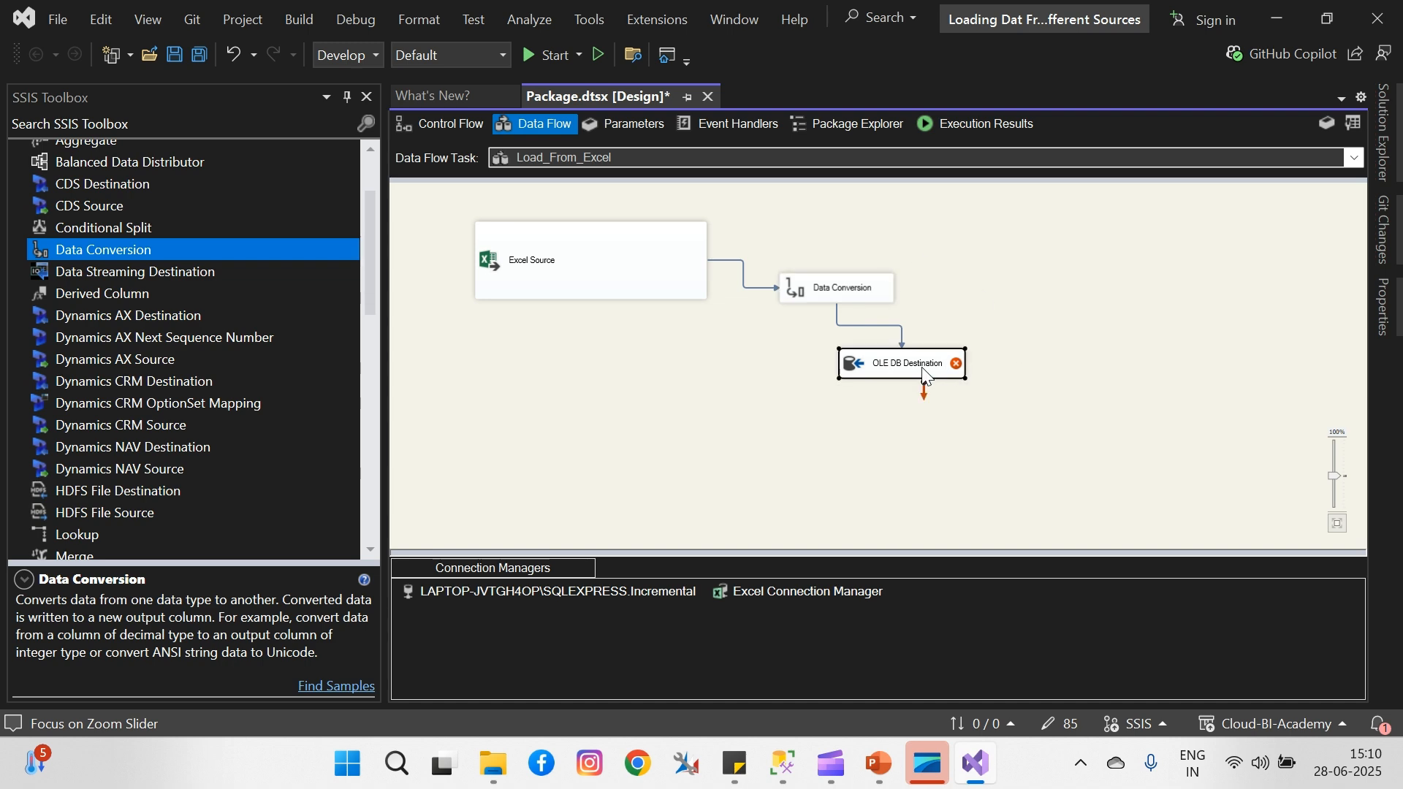
{"action": "double_click", "coordinate": [923, 373]}
{"action": "left_click", "coordinate": [375, 161]}
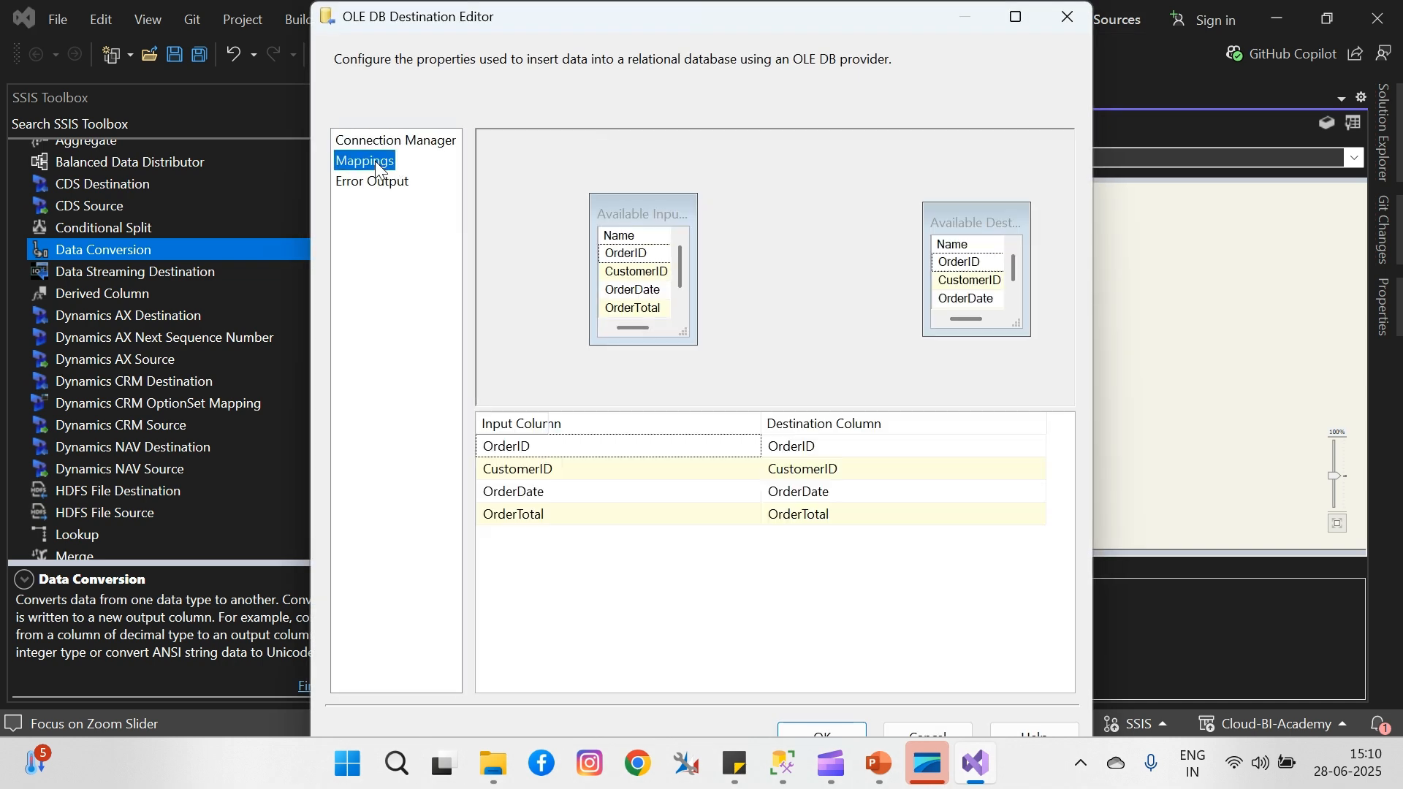
{"action": "left_click", "coordinate": [710, 469]}
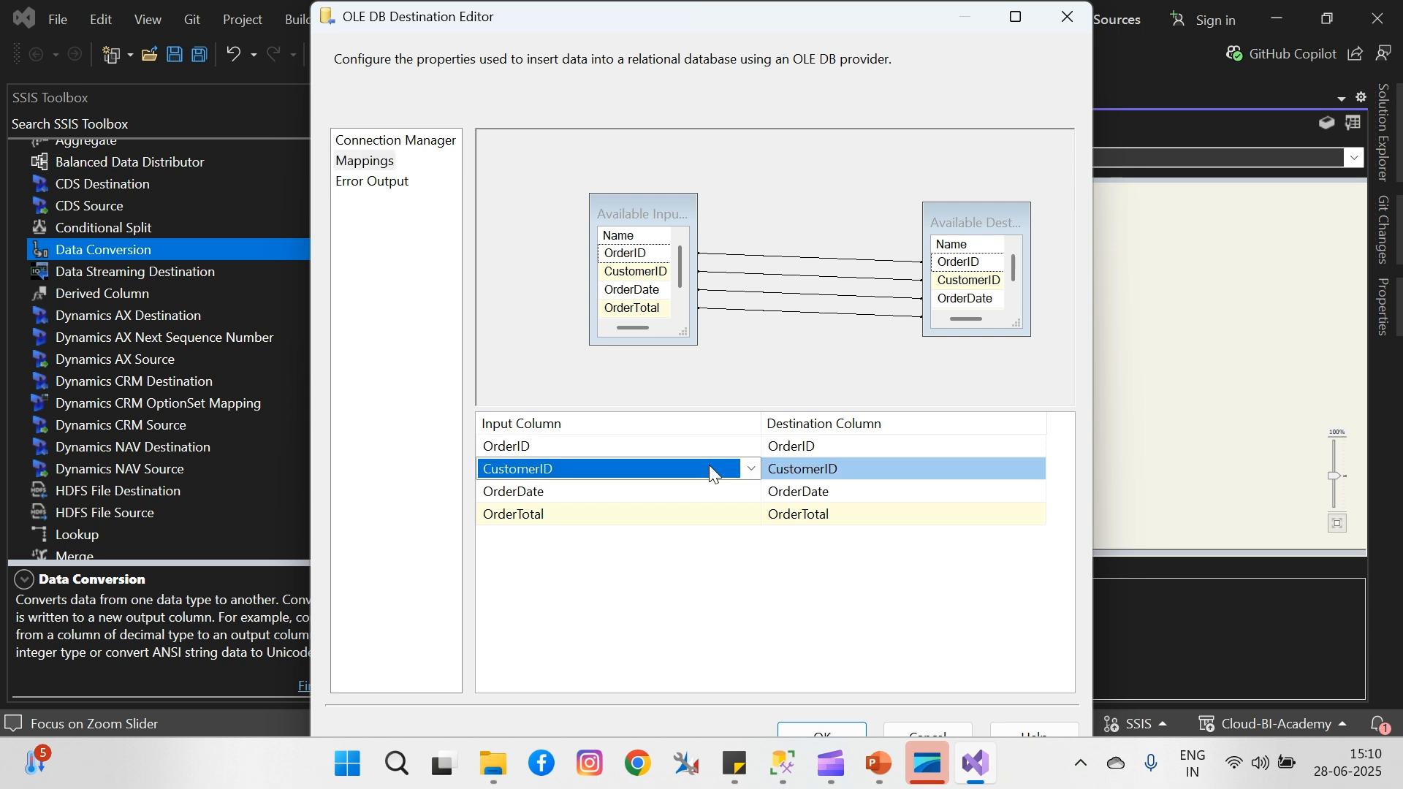
{"action": "left_click", "coordinate": [752, 470]}
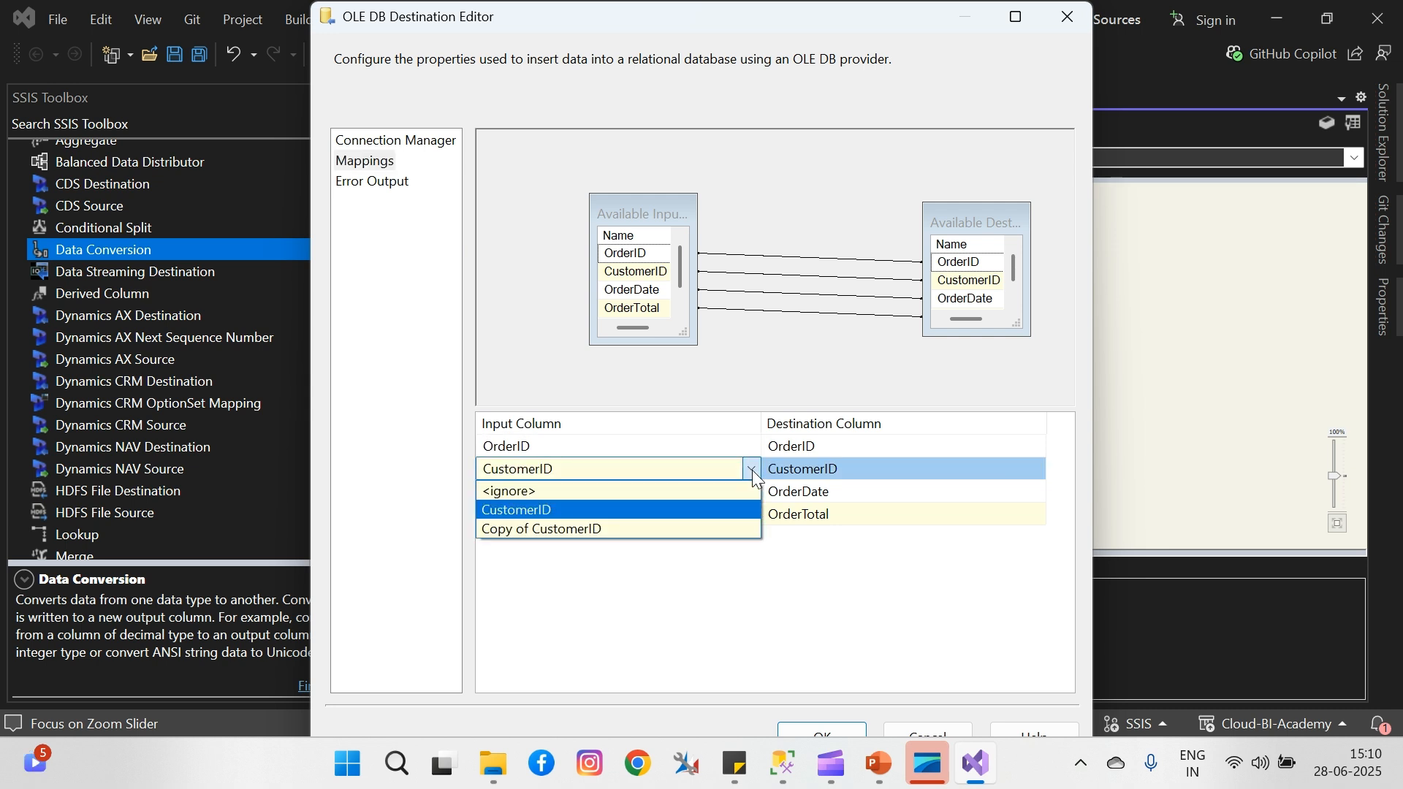
{"action": "left_click", "coordinate": [572, 529]}
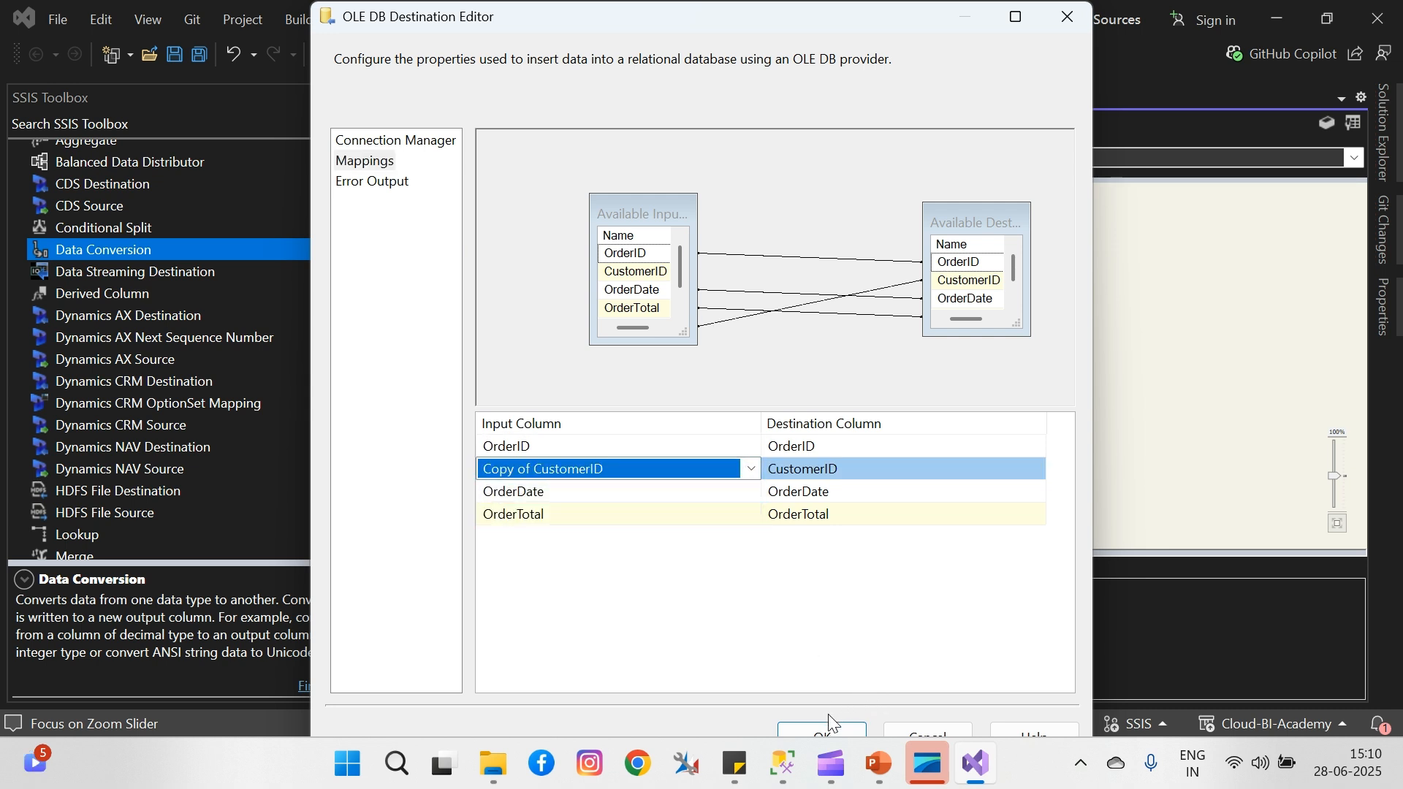
{"action": "left_click", "coordinate": [821, 732]}
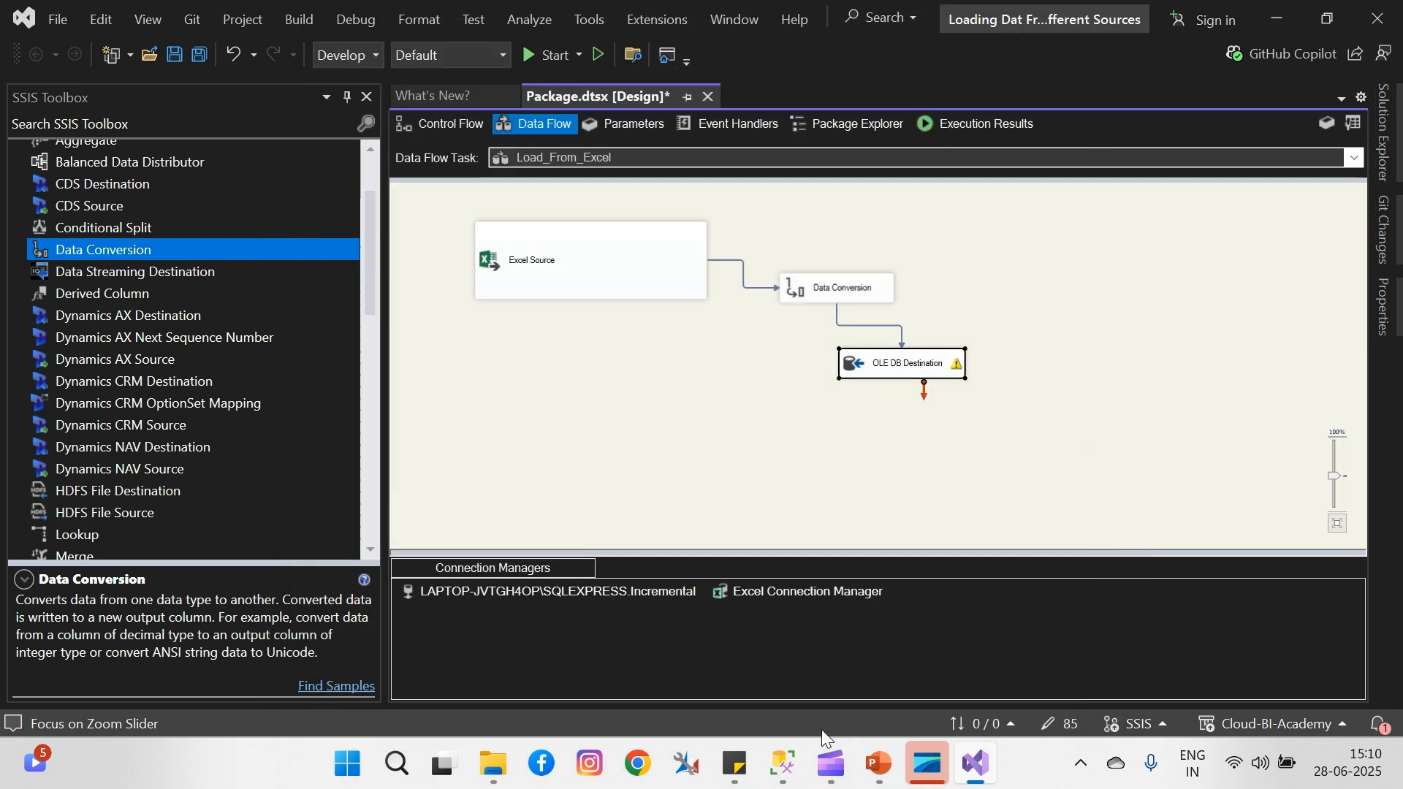
- Rename the converted column's output alias in the Data Conversion as CustomerID_Update
{"action": "double_click", "coordinate": [837, 292]}
{"action": "left_click", "coordinate": [545, 429]}
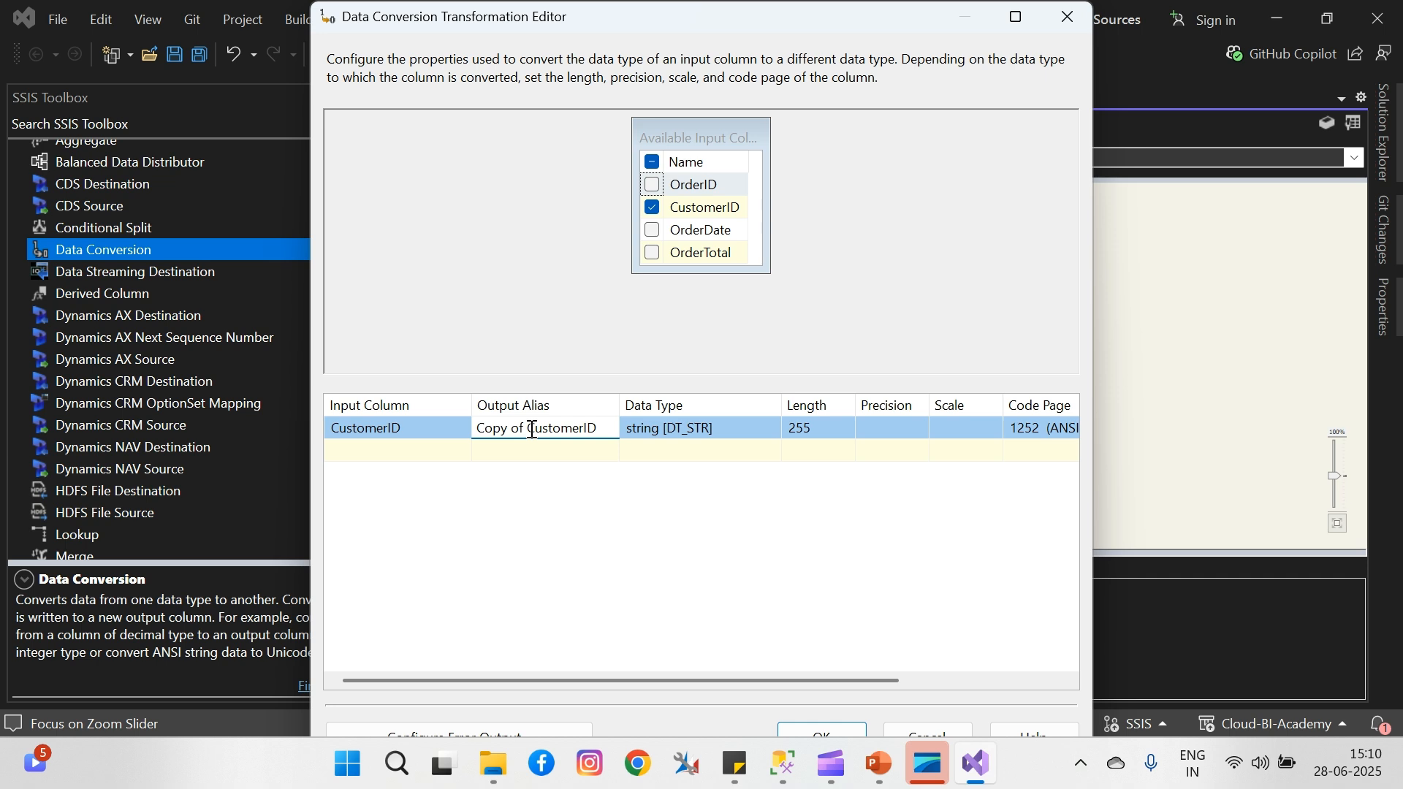
{"action": "left_click_drag", "start_coordinate": [531, 430], "coordinate": [423, 433]}
{"action": "key", "text": "BackSpace"}
{"action": "type", "text": "_Update"}
{"action": "left_click", "coordinate": [849, 732]}
- Check which input column is mapped to CustomerID in the OLE DB Destination and confirm the destination
{"action": "double_click", "coordinate": [917, 371]}
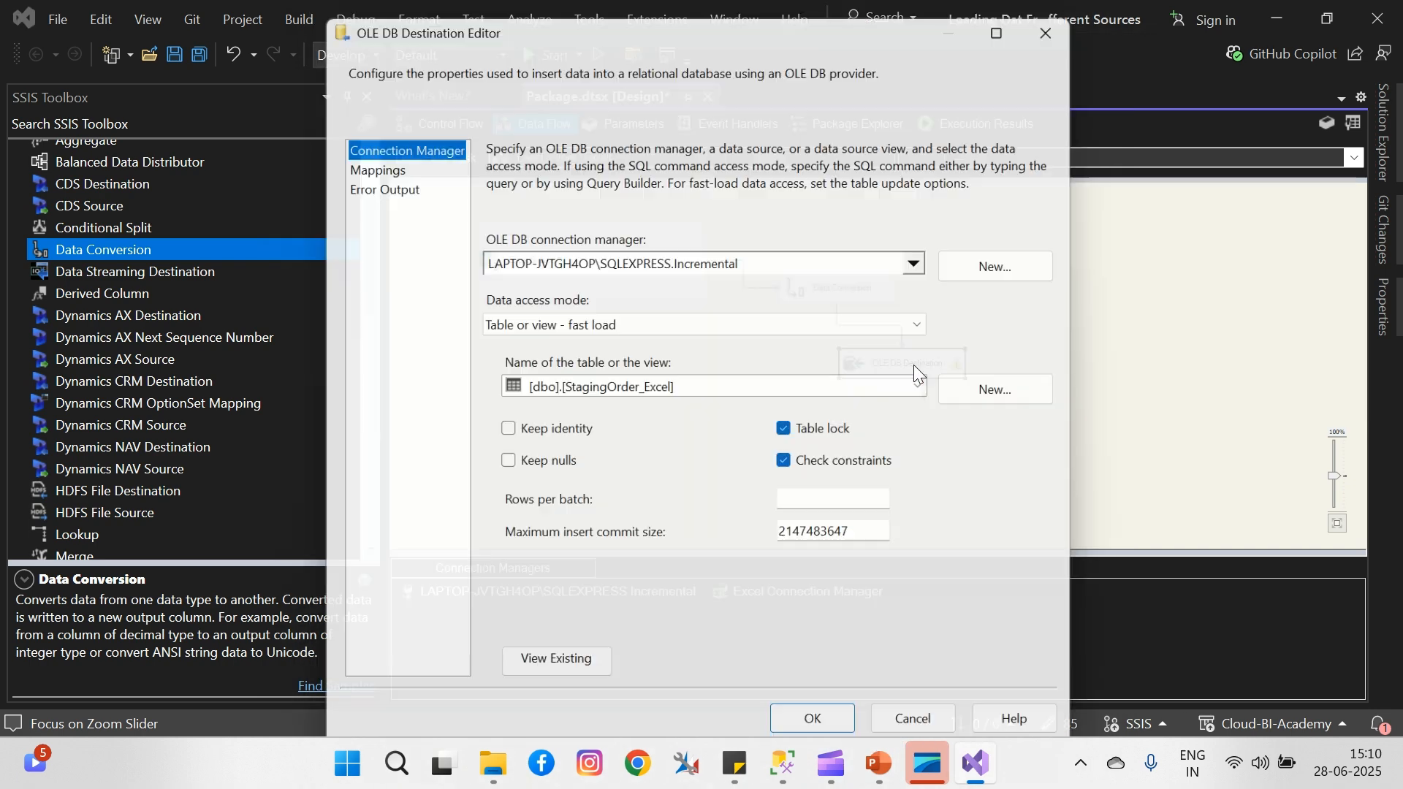
{"action": "left_click", "coordinate": [378, 161]}
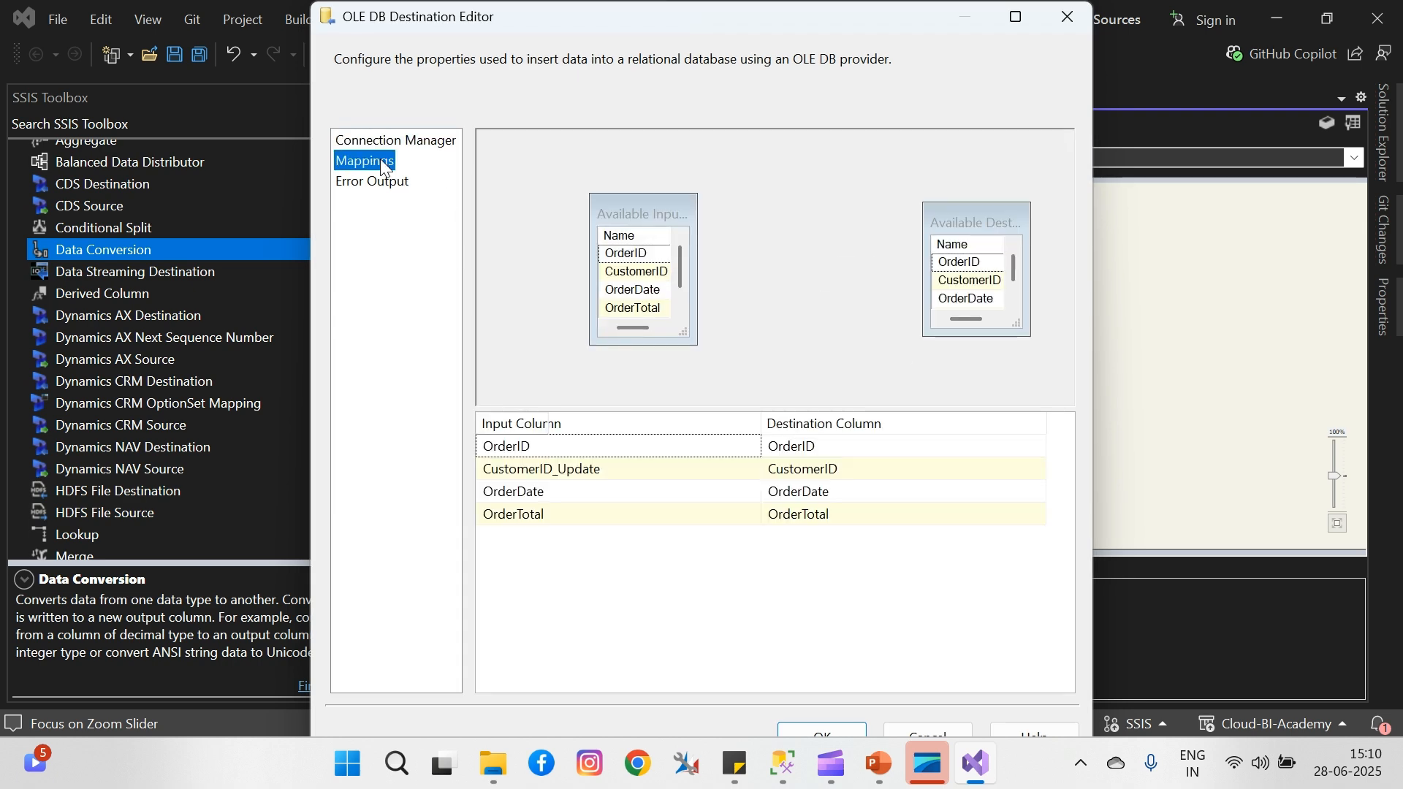
{"action": "left_click", "coordinate": [837, 723]}
{"action": "left_click", "coordinate": [1050, 340]}
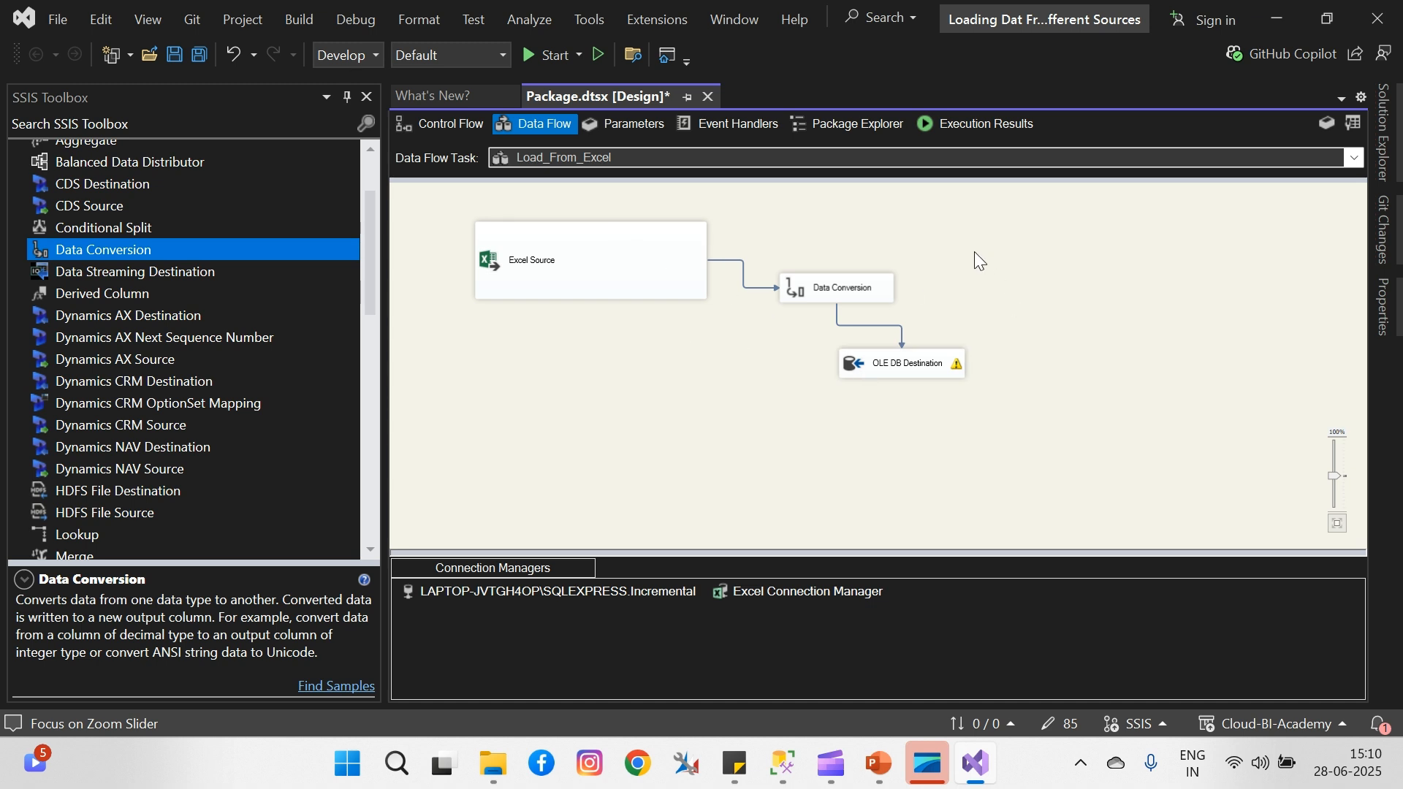
- Execute the Load_From_Excel data flow task, and stop debugging once the run completes
{"action": "right_click", "coordinate": [1030, 234]}
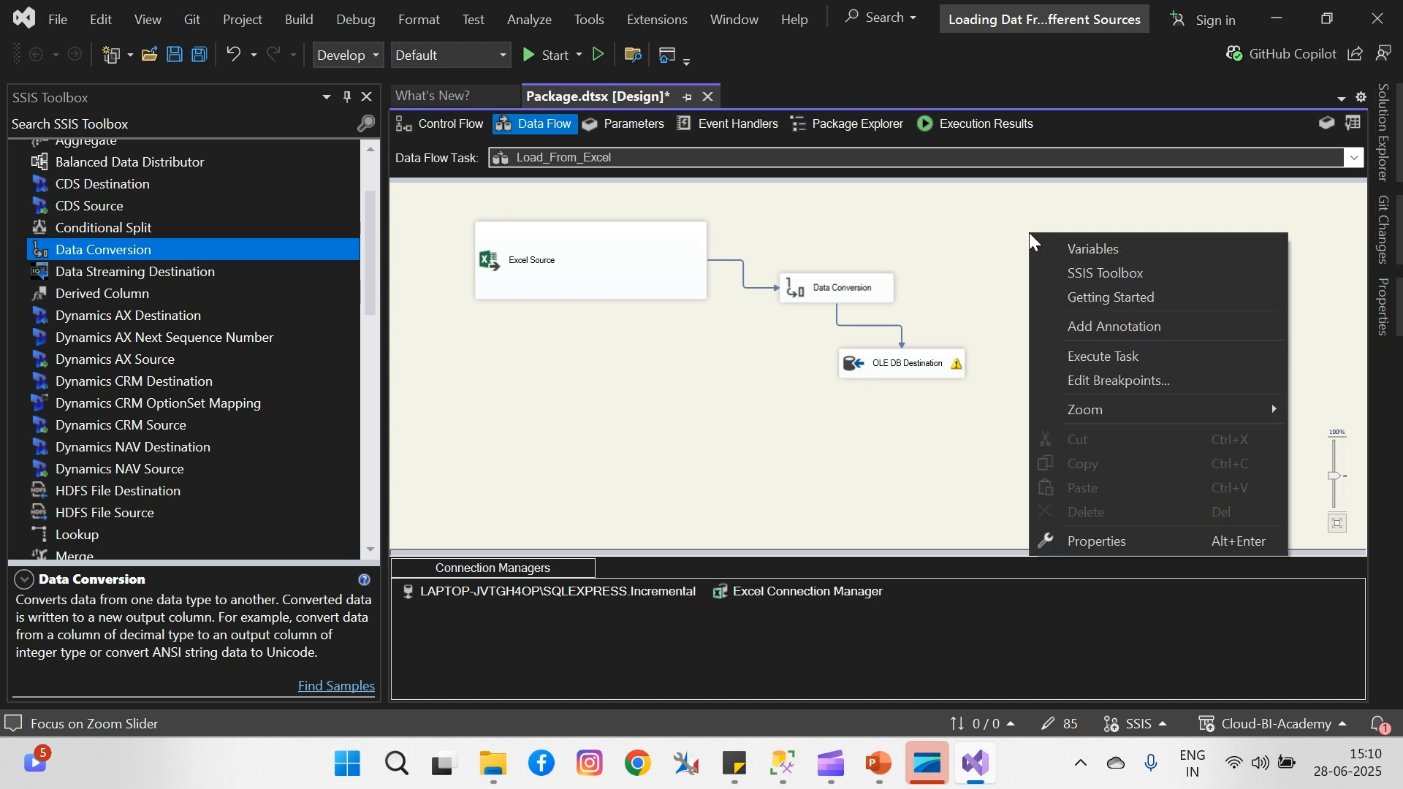
{"action": "left_click", "coordinate": [1085, 358]}
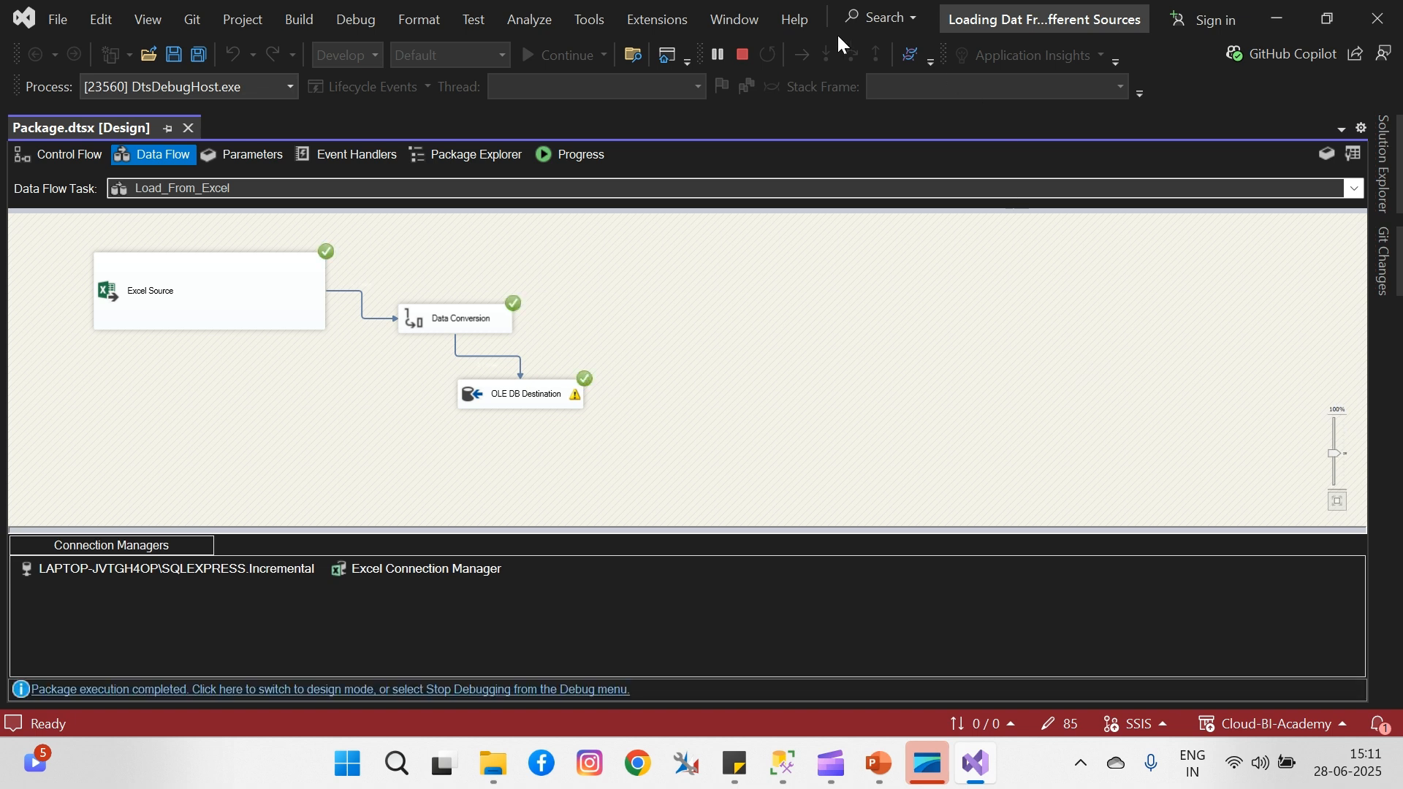
{"action": "left_click", "coordinate": [743, 54]}
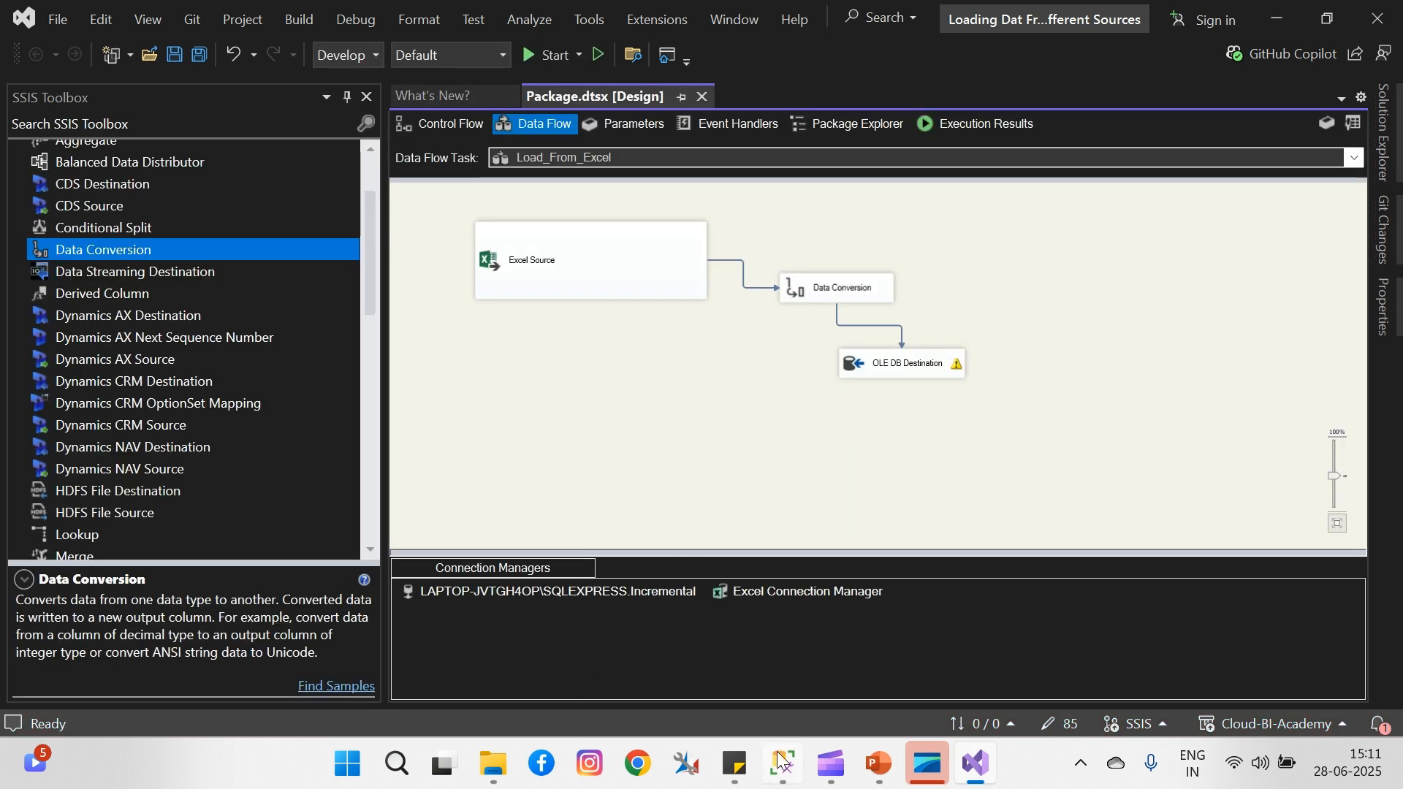
- In SQL Server Management Studio, add SELECT * FROM StagingOrder_Excel below the existing query in SQLQuery3 and execute only that line
{"action": "mouse_move", "coordinate": [781, 760]}
{"action": "left_click", "coordinate": [780, 606]}
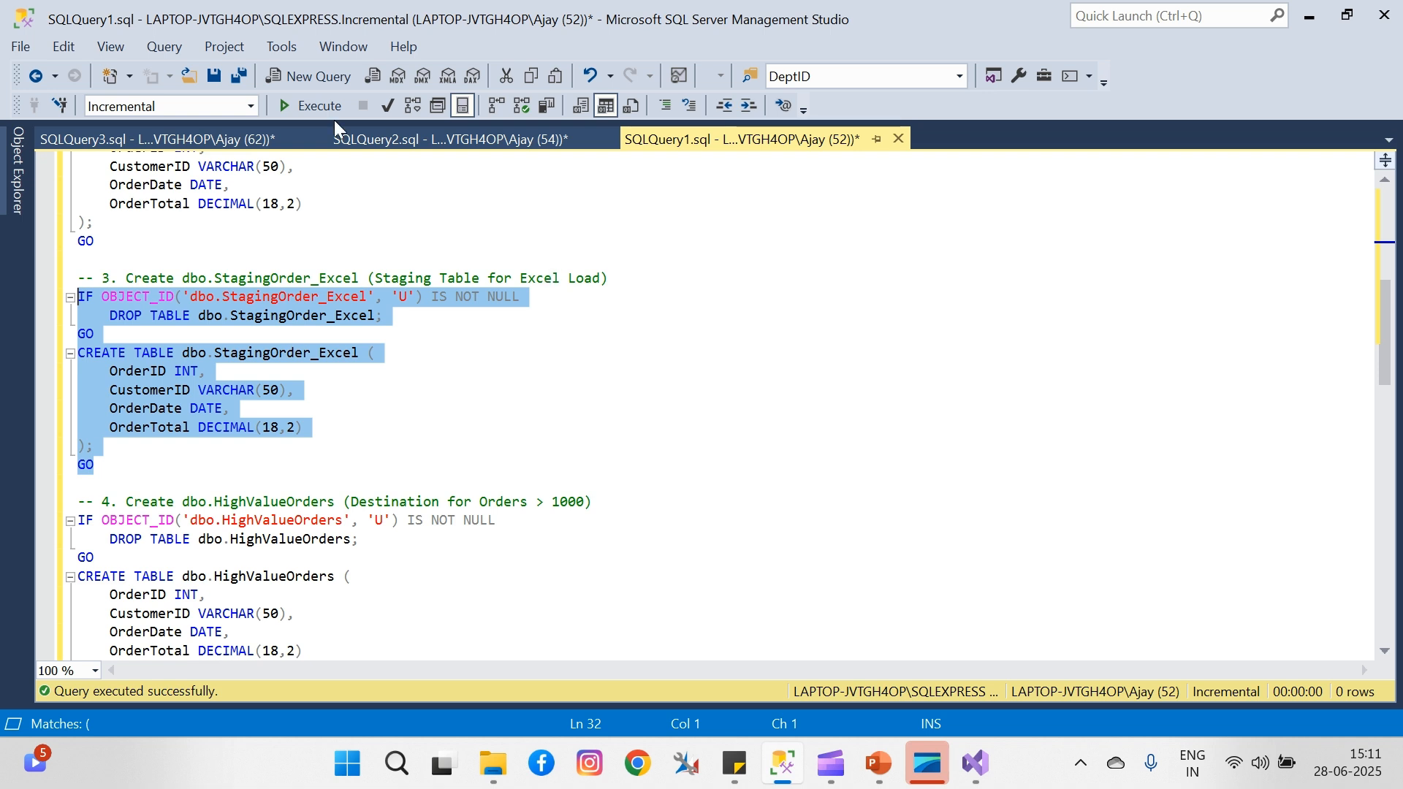
{"action": "left_click", "coordinate": [212, 141]}
{"action": "left_click", "coordinate": [317, 181]}
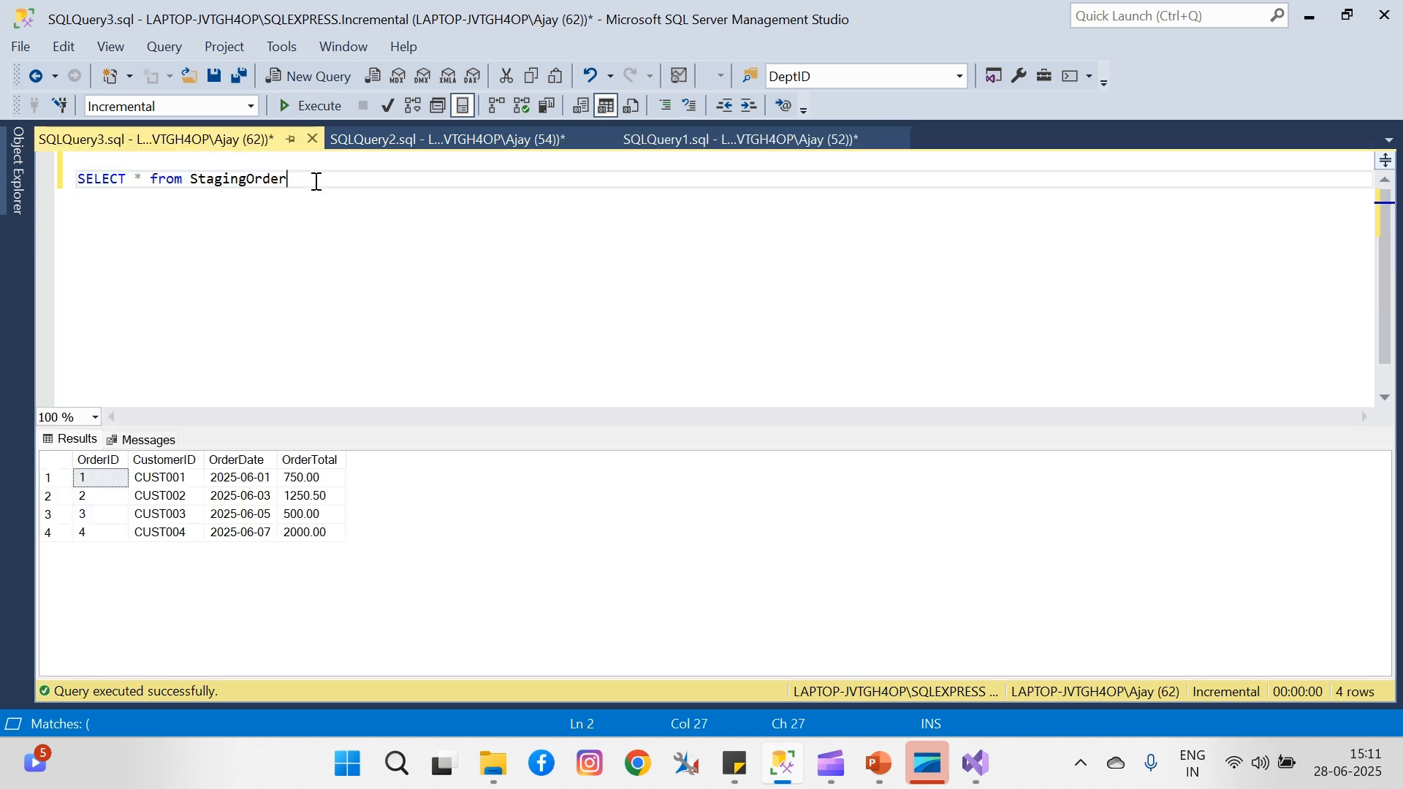
{"action": "key", "text": "Return"}
{"action": "type", "text": "SELECT"}
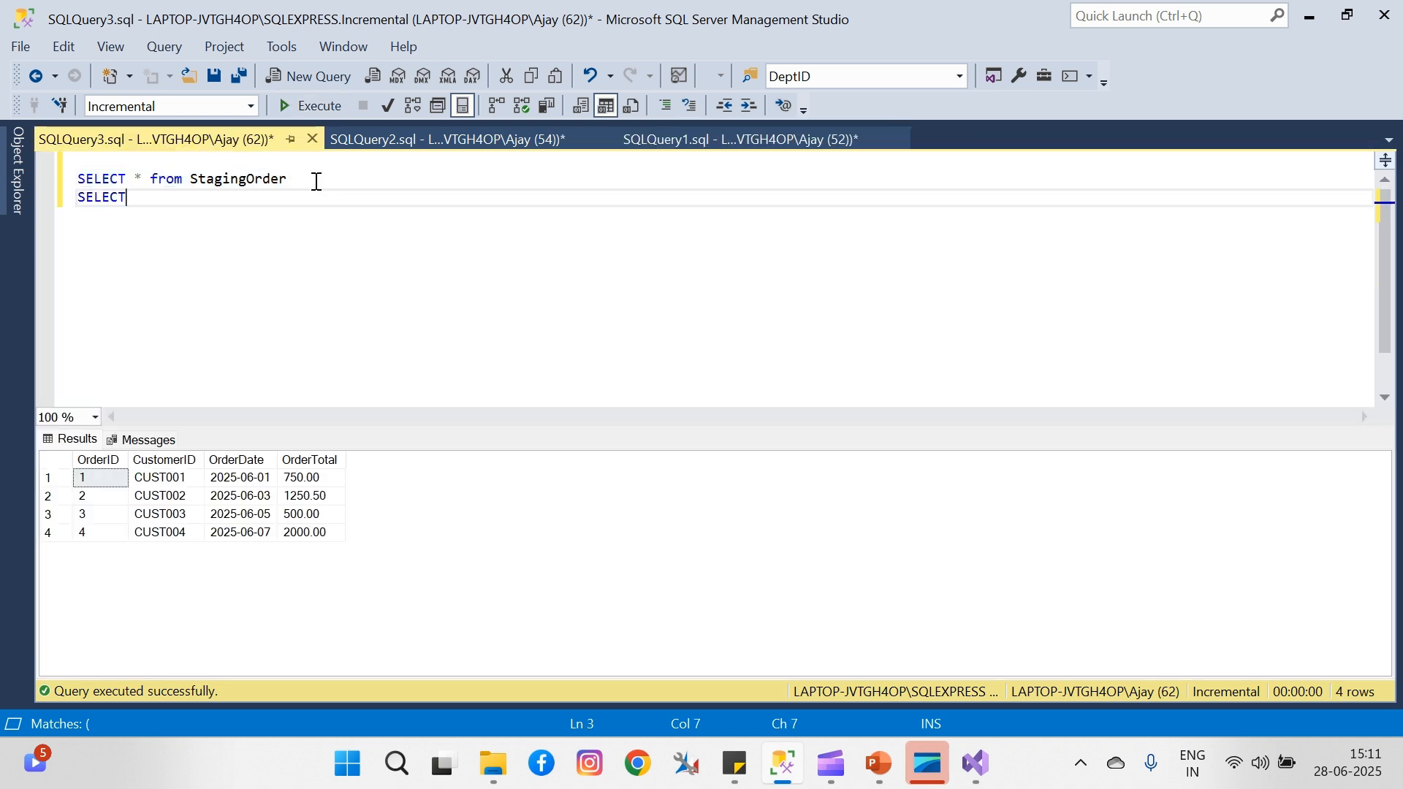
{"action": "type", "text": " * FROM"}
{"action": "type", "text": "stag"}
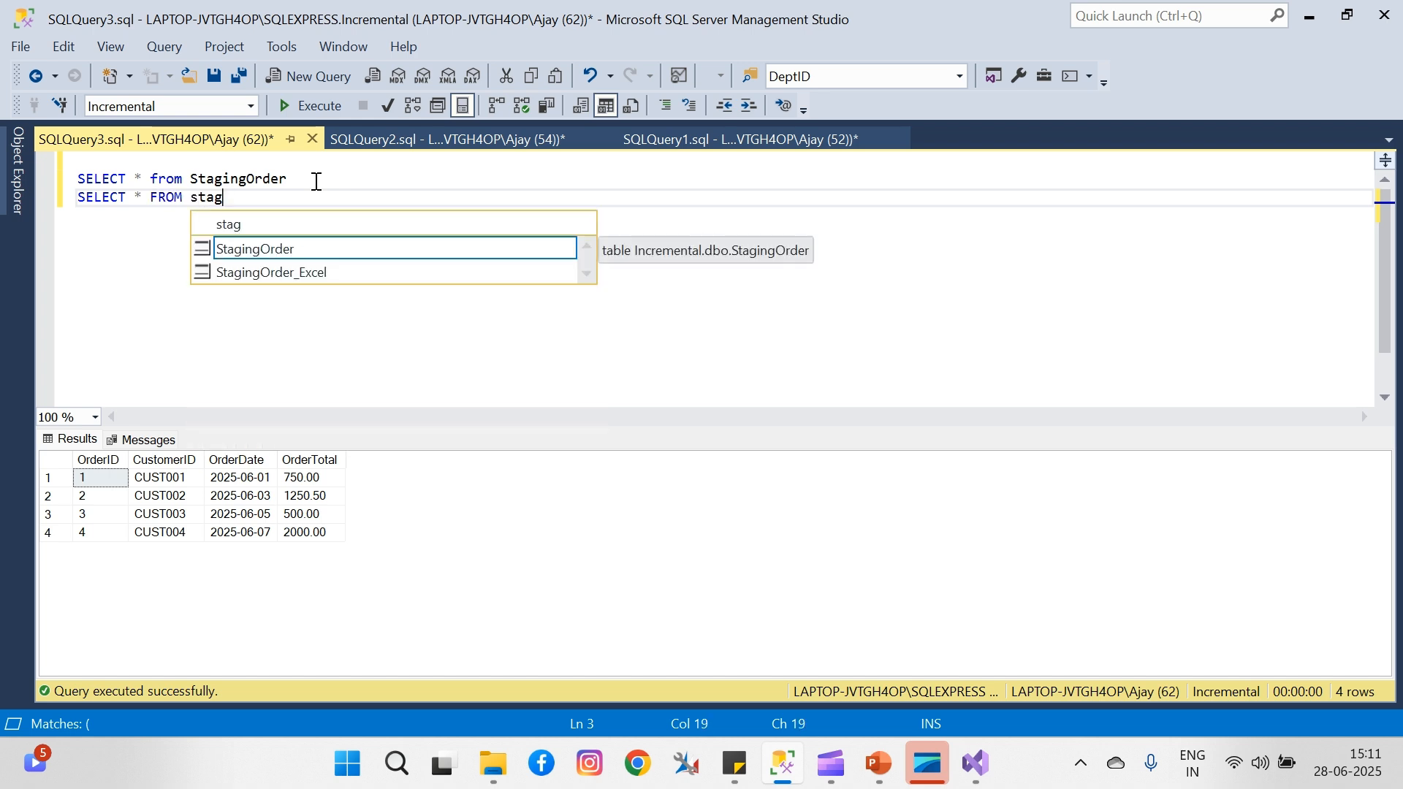
{"action": "double_click", "coordinate": [294, 271]}
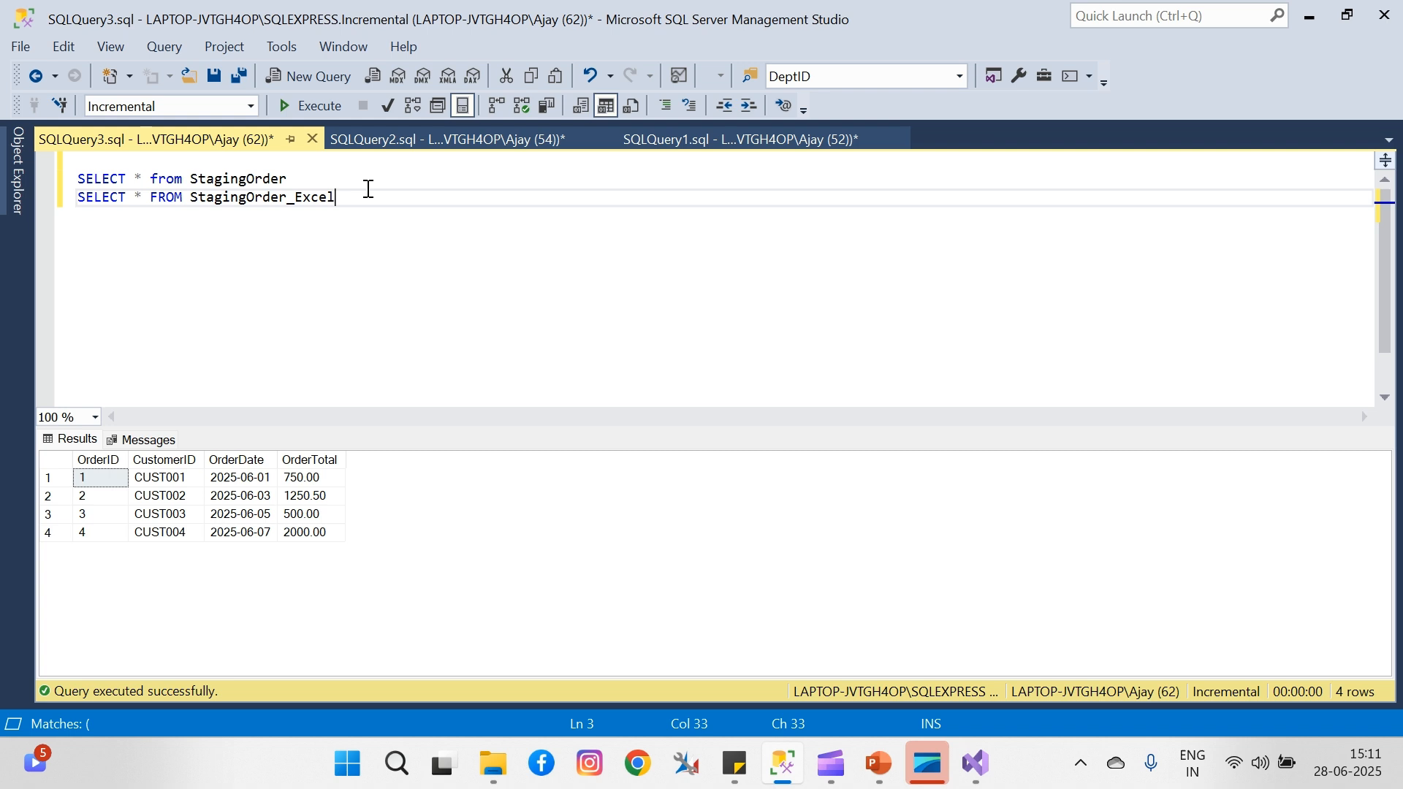
{"action": "key", "text": "shift+Home"}
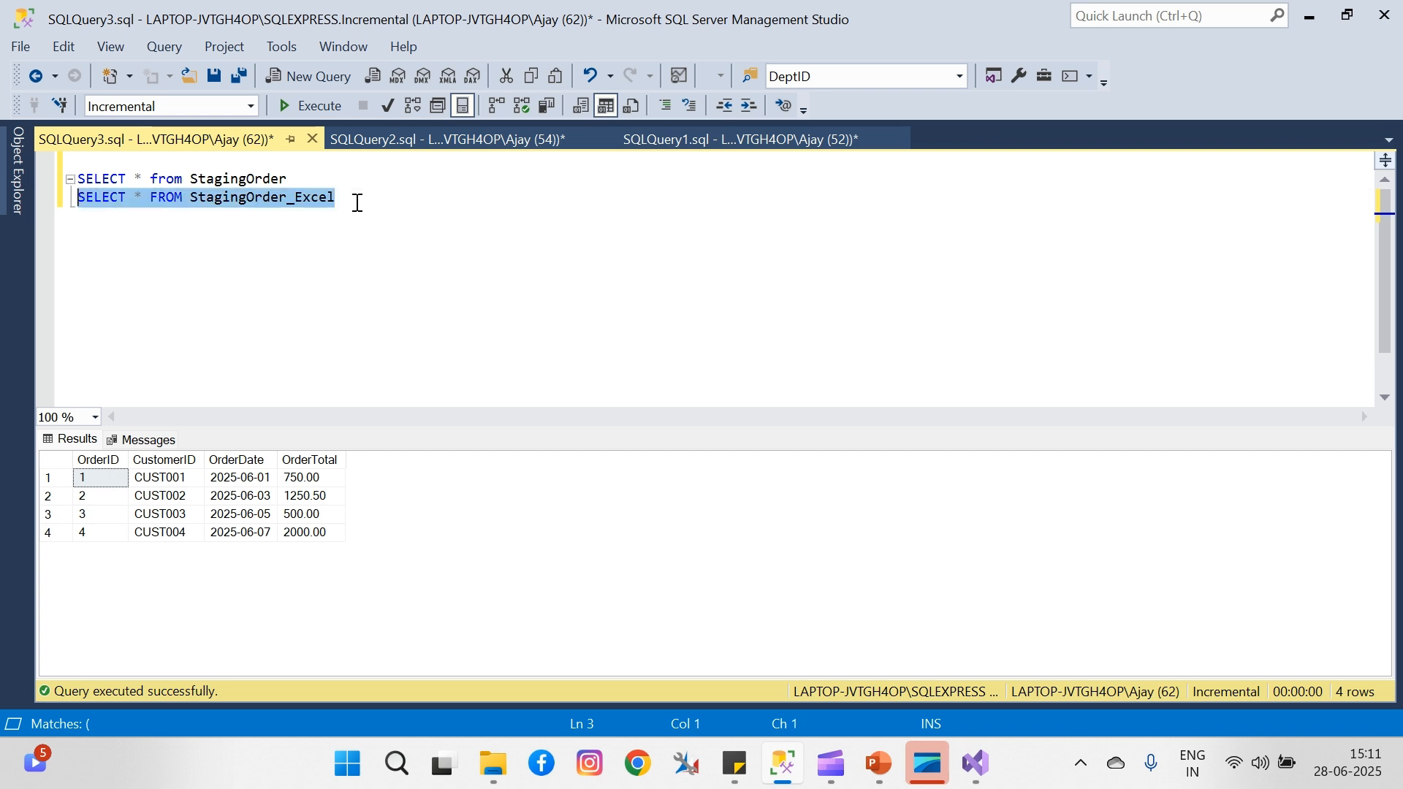
{"action": "left_click", "coordinate": [311, 108]}
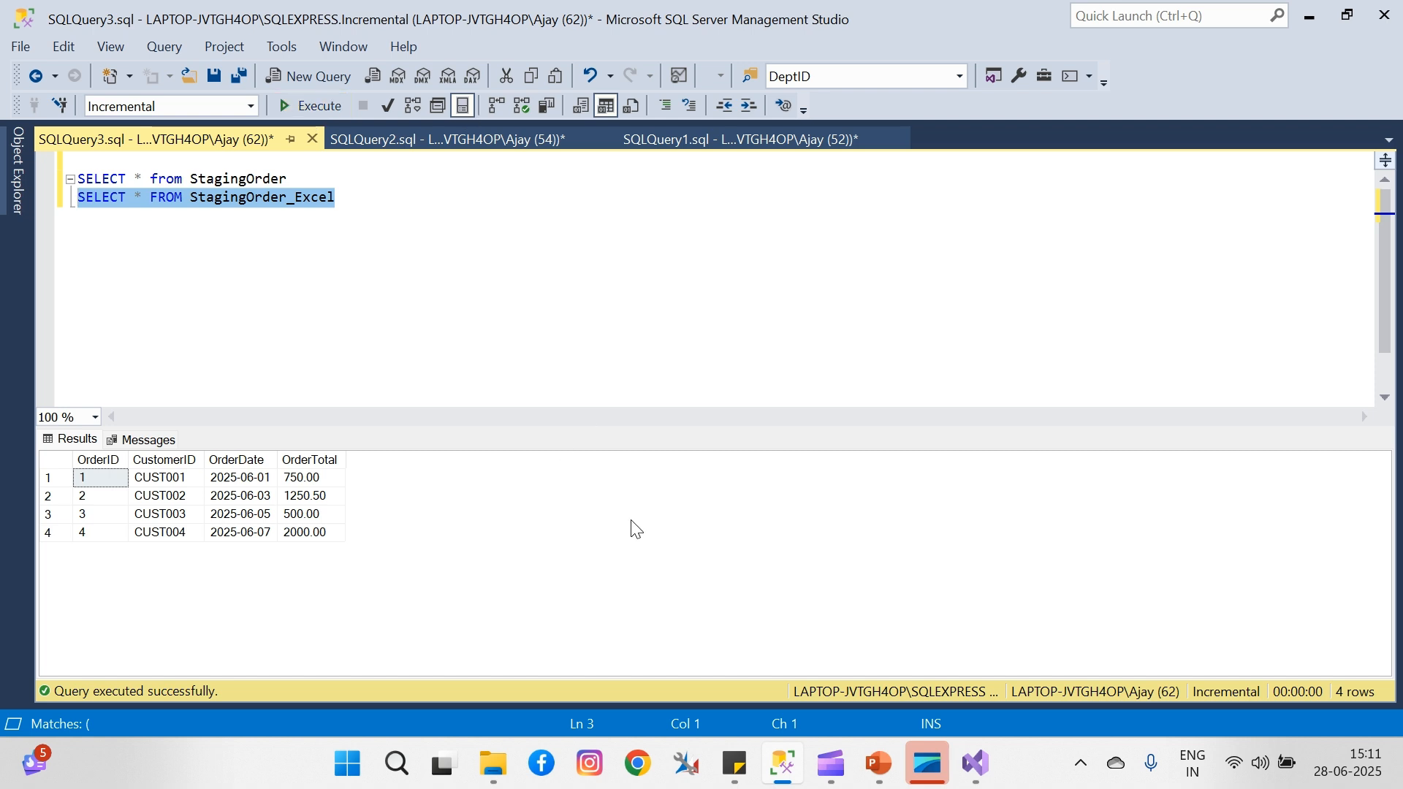
- Switch to the PowerPoint slide show and review the flowchart from source through staging and transformations to the final destination tables
{"action": "left_click", "coordinate": [974, 767]}
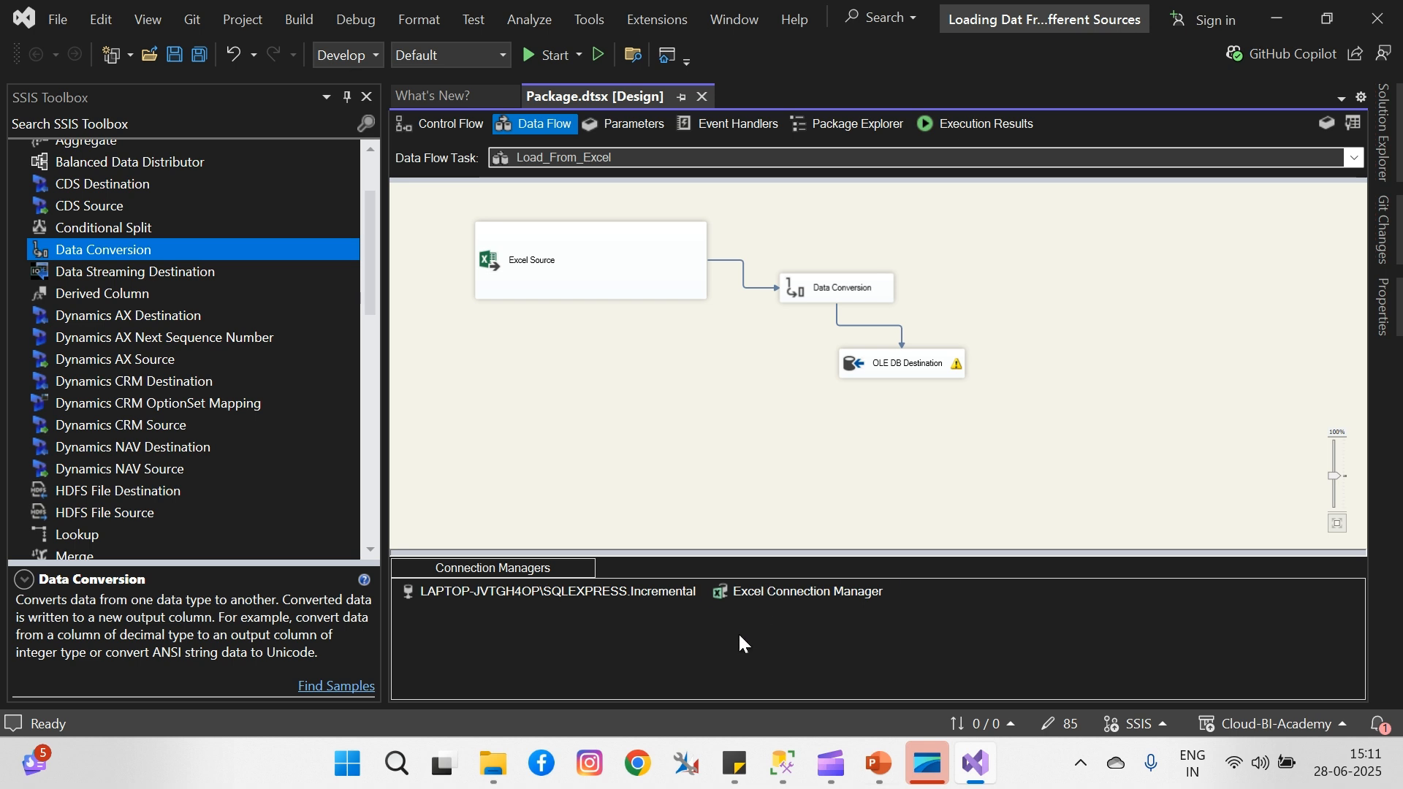
{"action": "mouse_move", "coordinate": [879, 763]}
{"action": "left_click", "coordinate": [947, 672]}
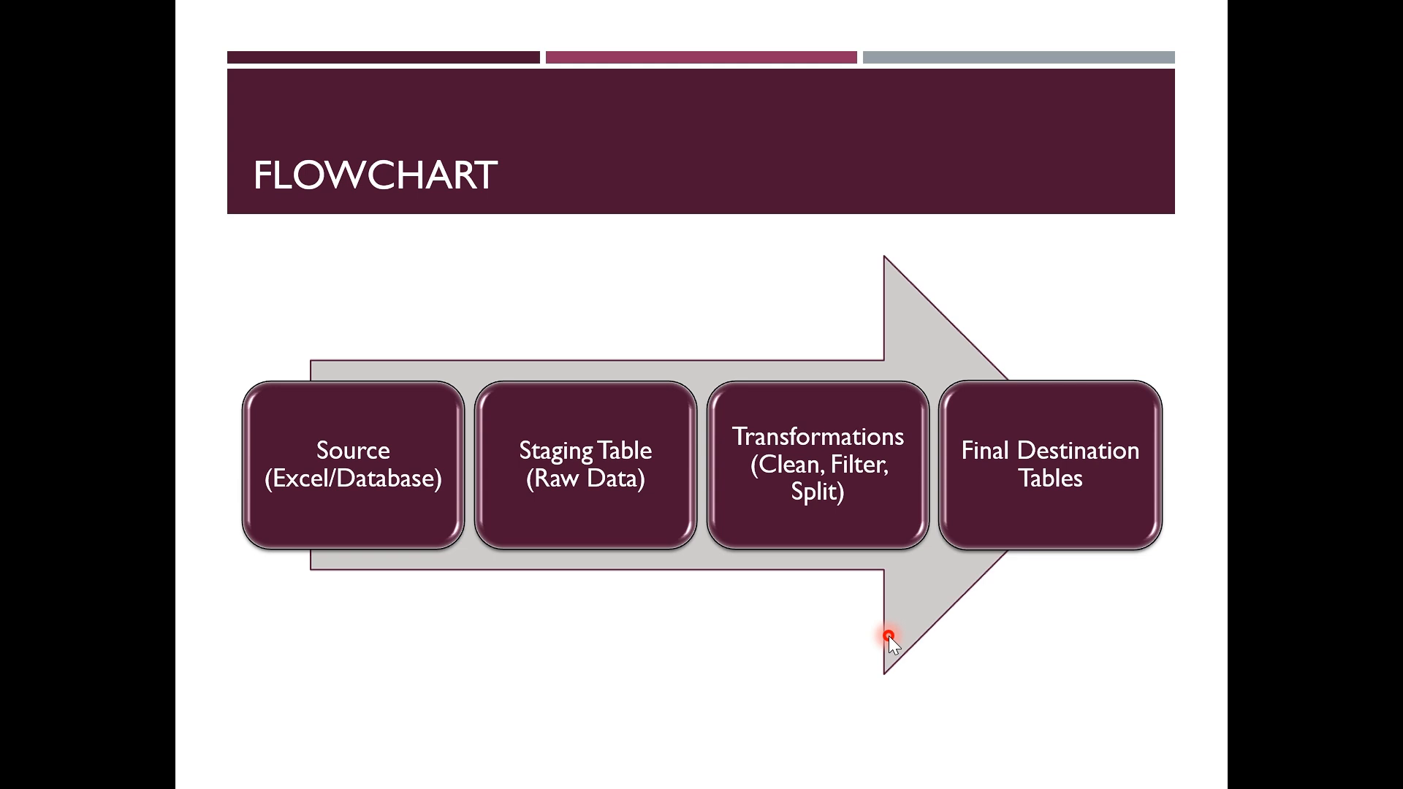
- Return to SQL Server Management Studio and execute only the section 4 script in SQLQuery1 that drops and creates dbo.HighValueOrders, then hide the results
{"action": "key", "text": "super"}
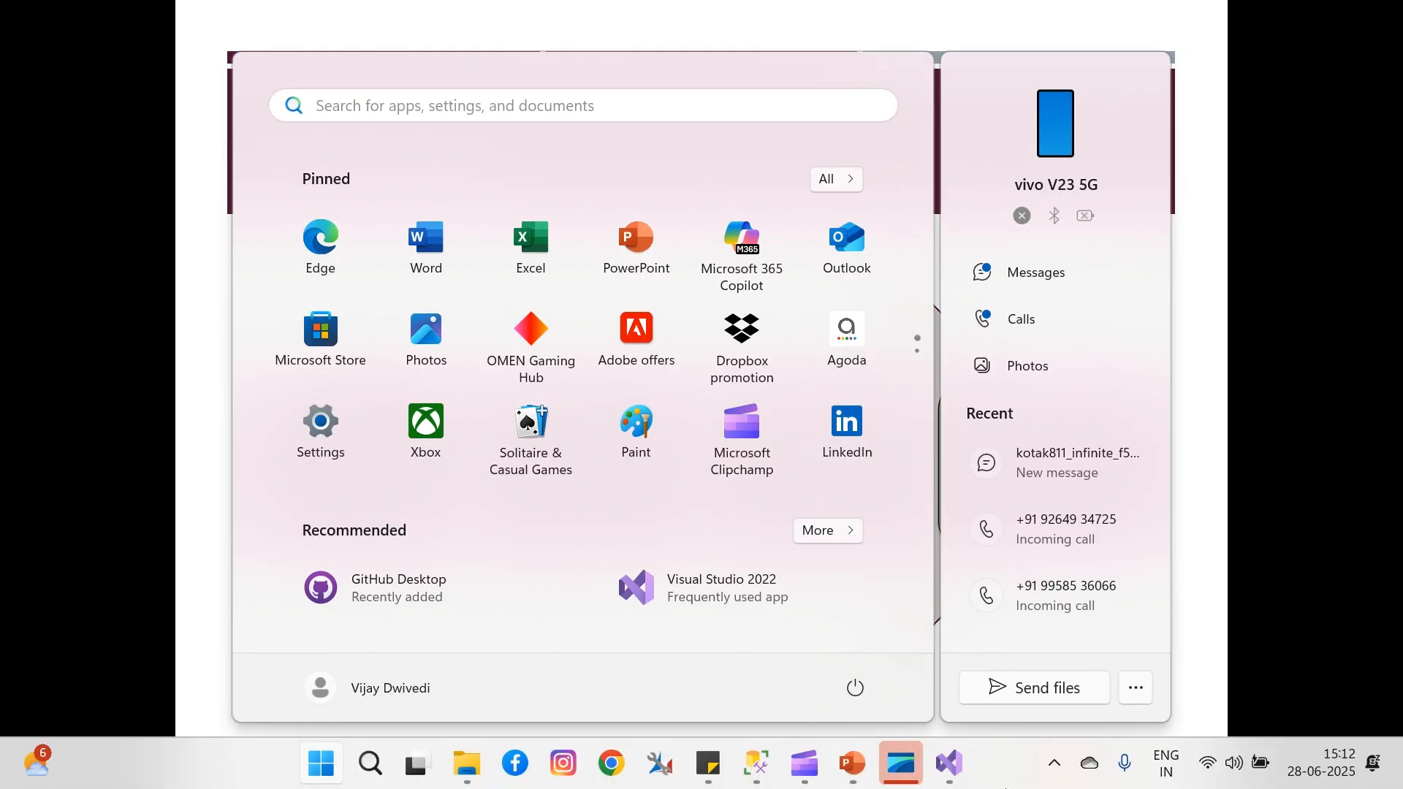
{"action": "left_click", "coordinate": [758, 763]}
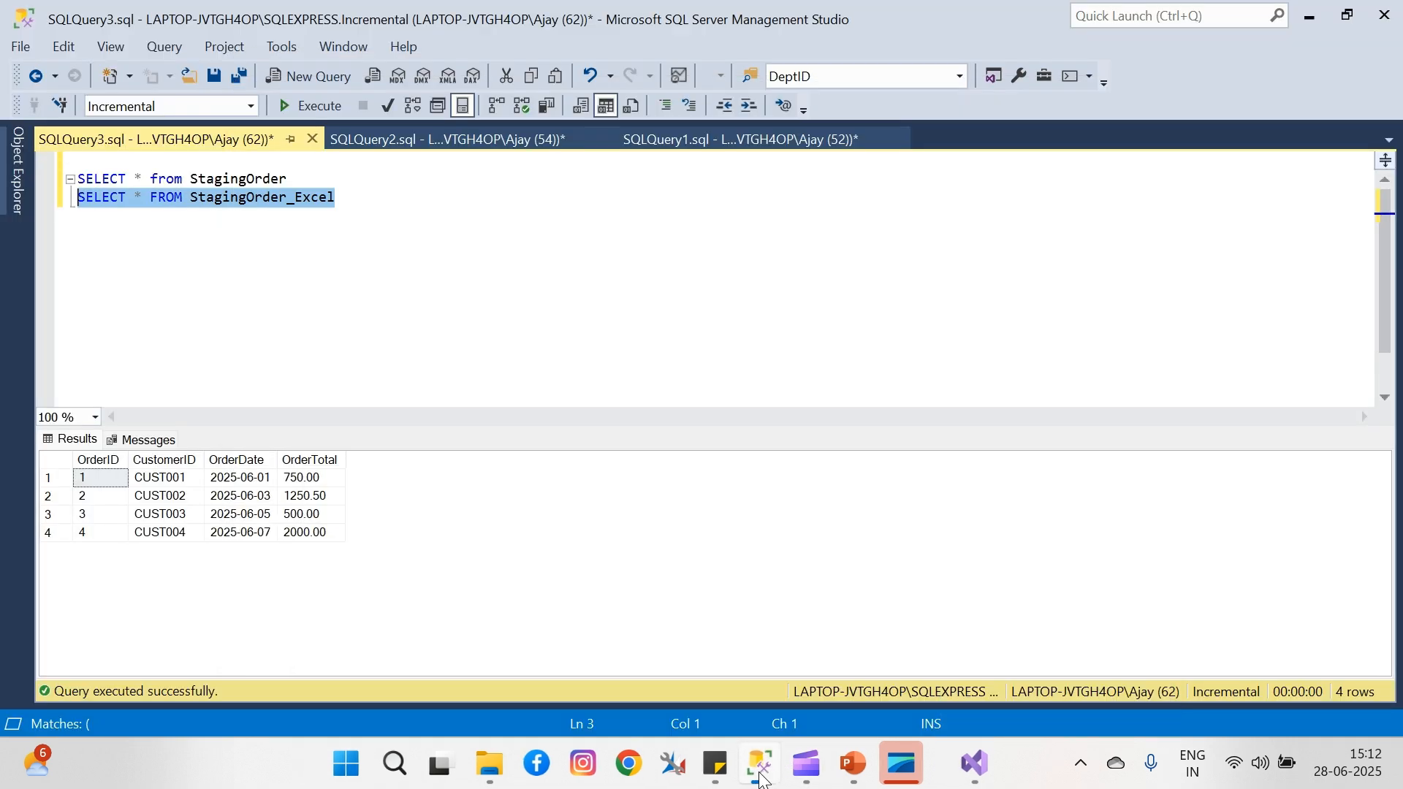
{"action": "left_click", "coordinate": [709, 141]}
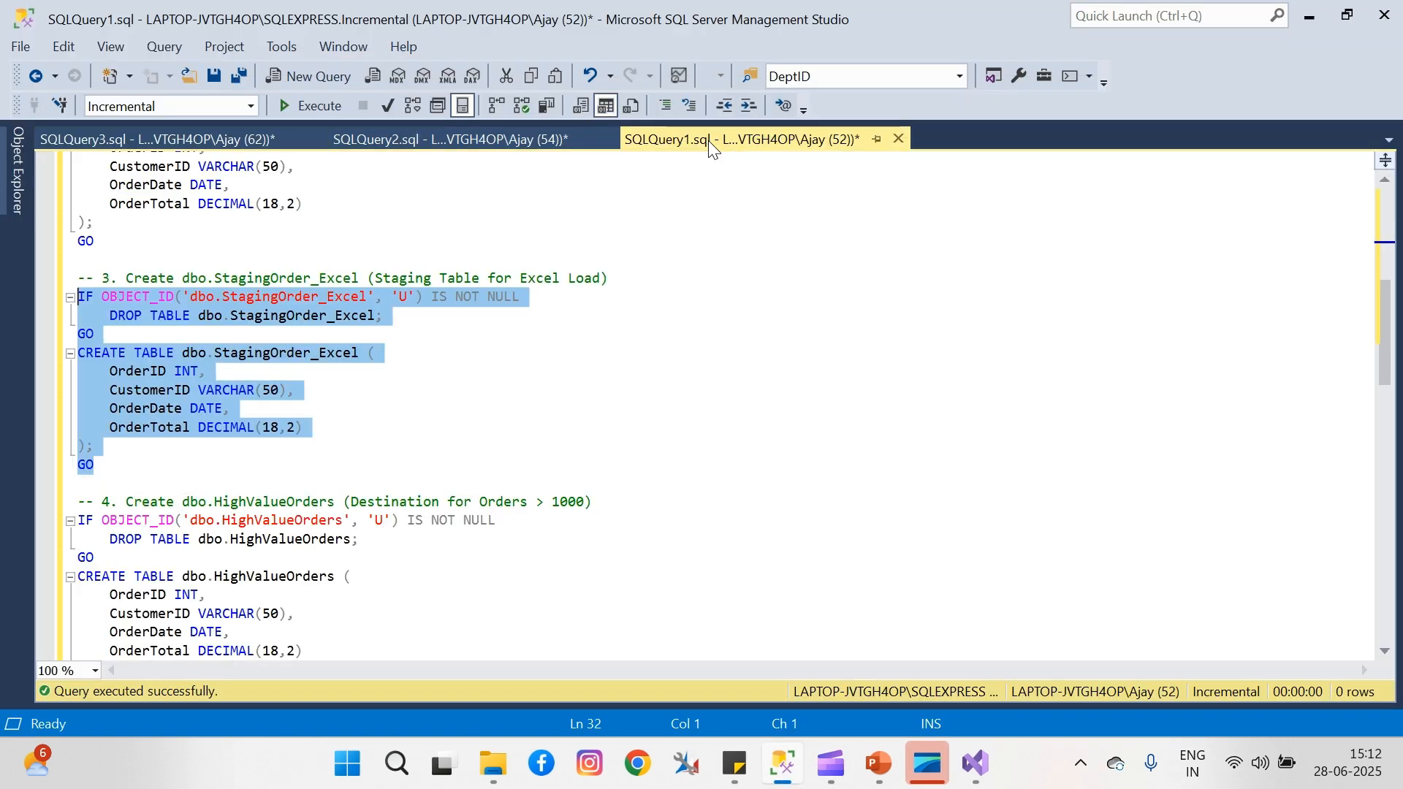
{"action": "left_click", "coordinate": [397, 440]}
{"action": "key", "text": "Down"}
{"action": "key", "text": "Down"}
{"action": "key", "text": "Down"}
{"action": "key", "text": "Down"}
{"action": "key", "text": "Down"}
{"action": "key", "text": "Down"}
{"action": "key", "text": "Down"}
{"action": "key", "text": "Down"}
{"action": "key", "text": "Down"}
{"action": "key", "text": "Down"}
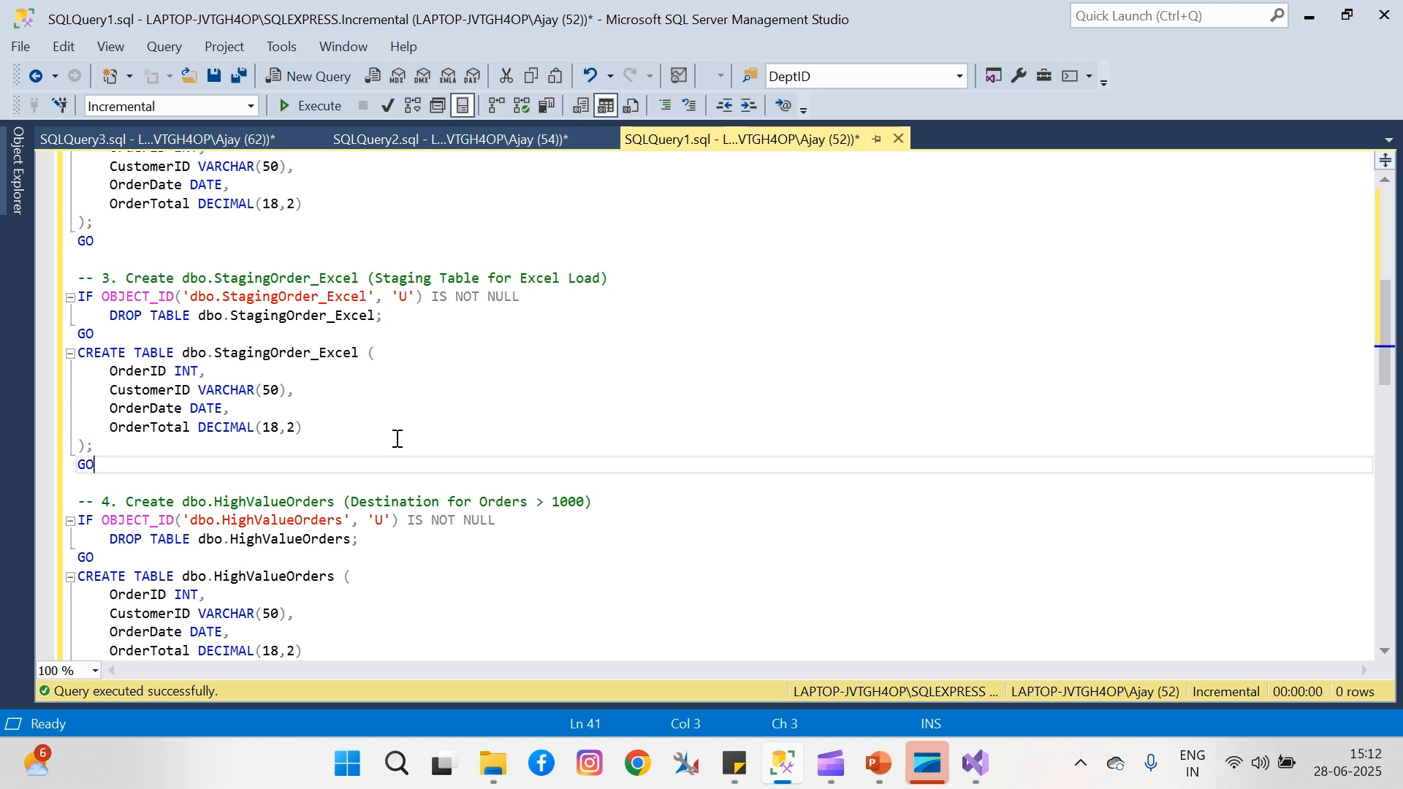
{"action": "key", "text": "Down"}
{"action": "key", "text": "Down"}
{"action": "key", "text": "Down"}
{"action": "key", "text": "Down"}
{"action": "key", "text": "Down"}
{"action": "key", "text": "Down"}
{"action": "key", "text": "Down"}
{"action": "key", "text": "Down"}
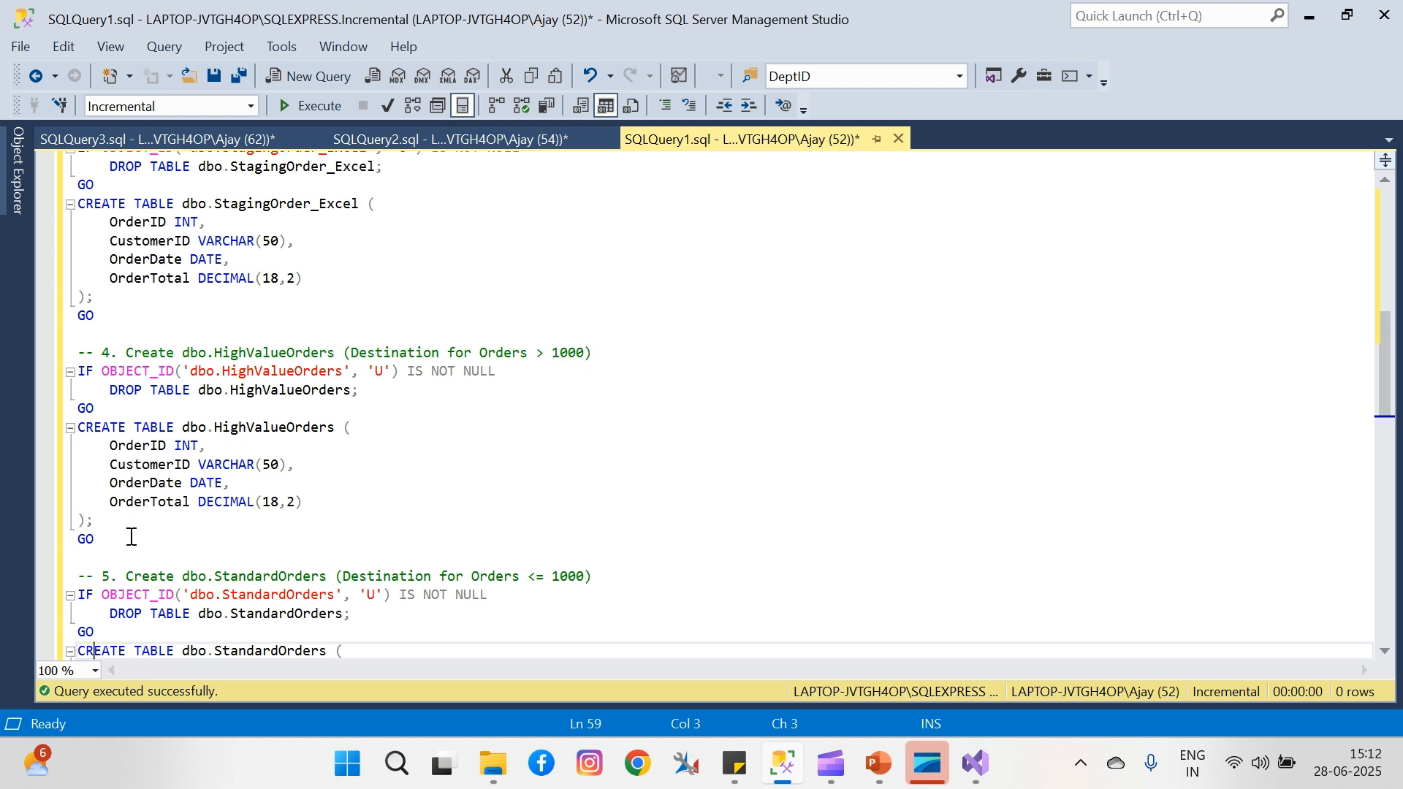
{"action": "left_click_drag", "start_coordinate": [95, 540], "coordinate": [44, 369]}
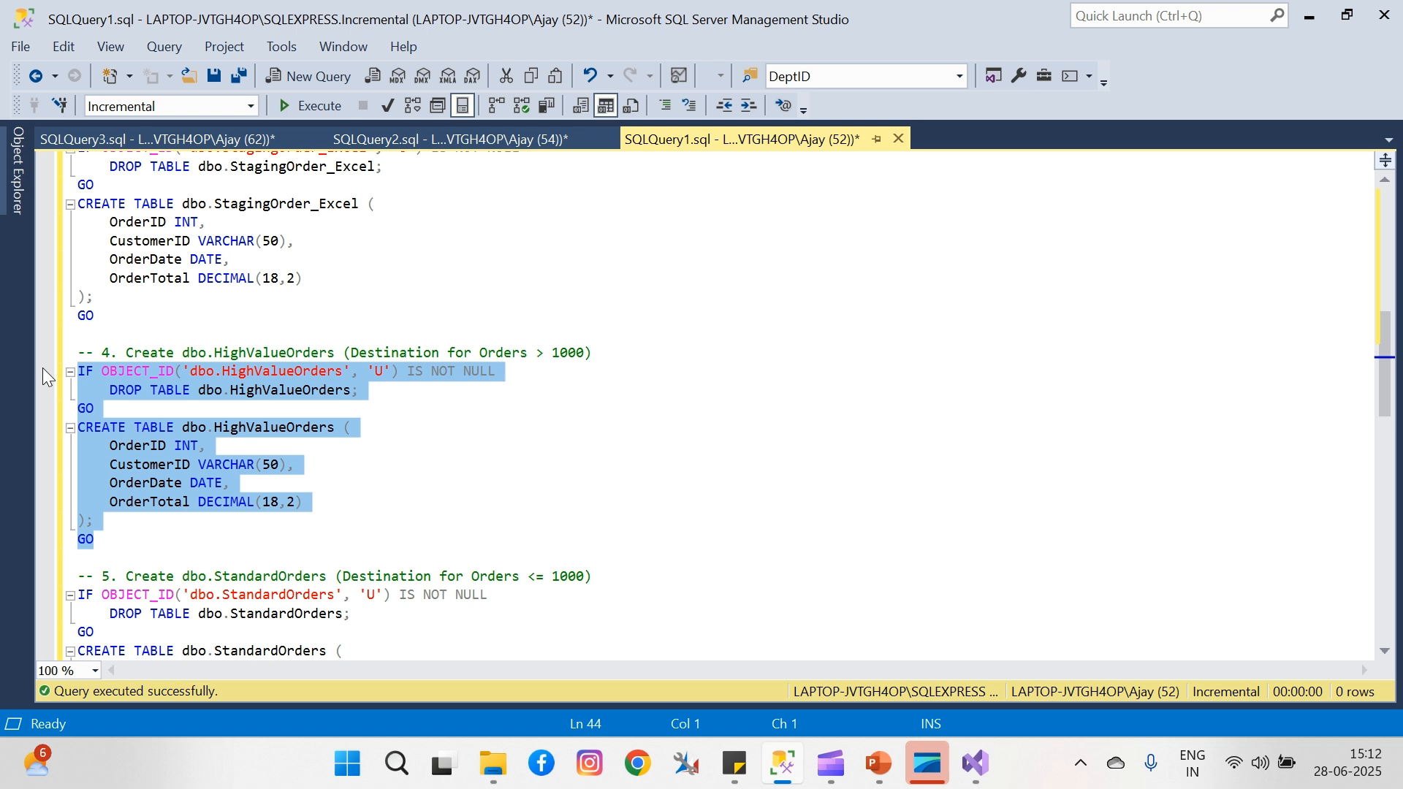
{"action": "left_click", "coordinate": [314, 106]}
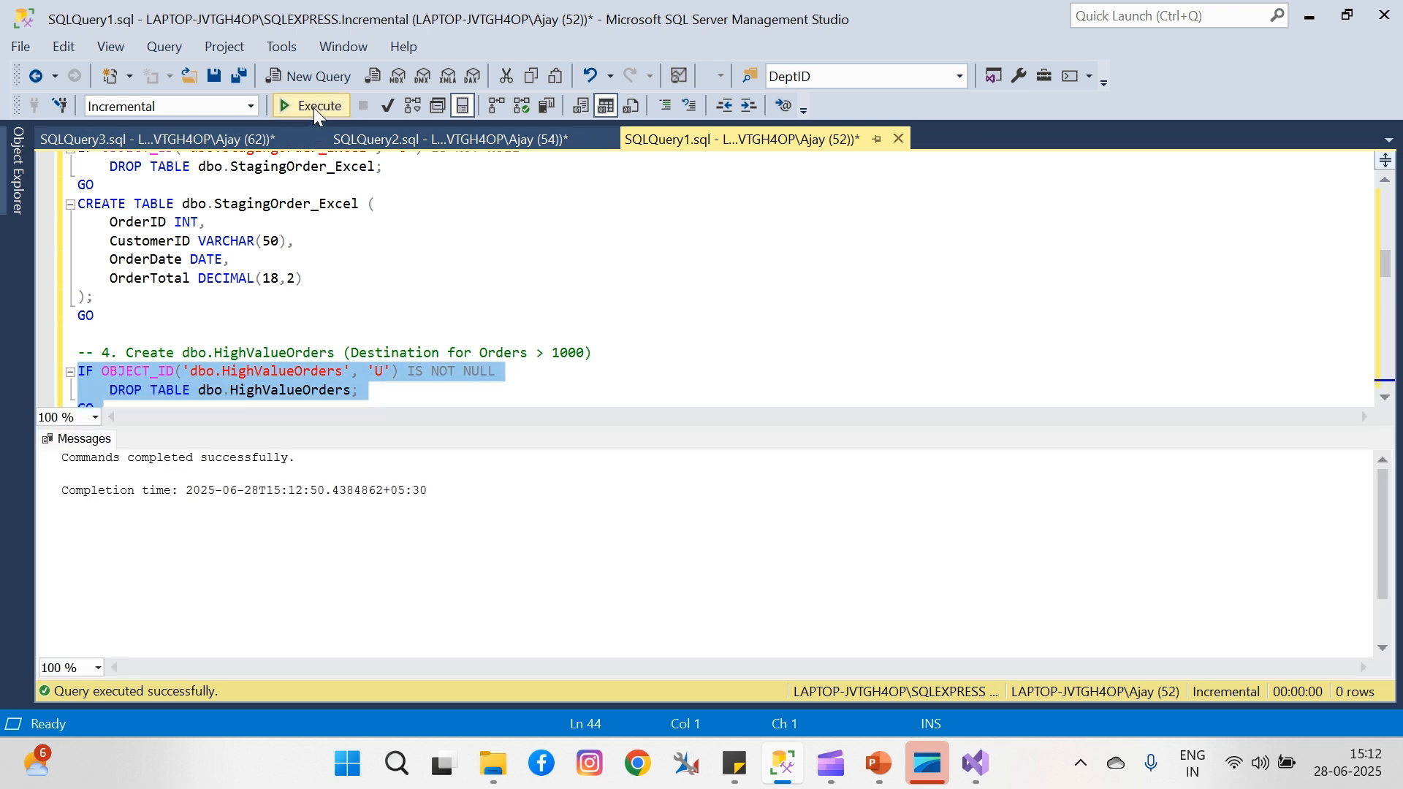
{"action": "key", "text": "ctrl+r"}
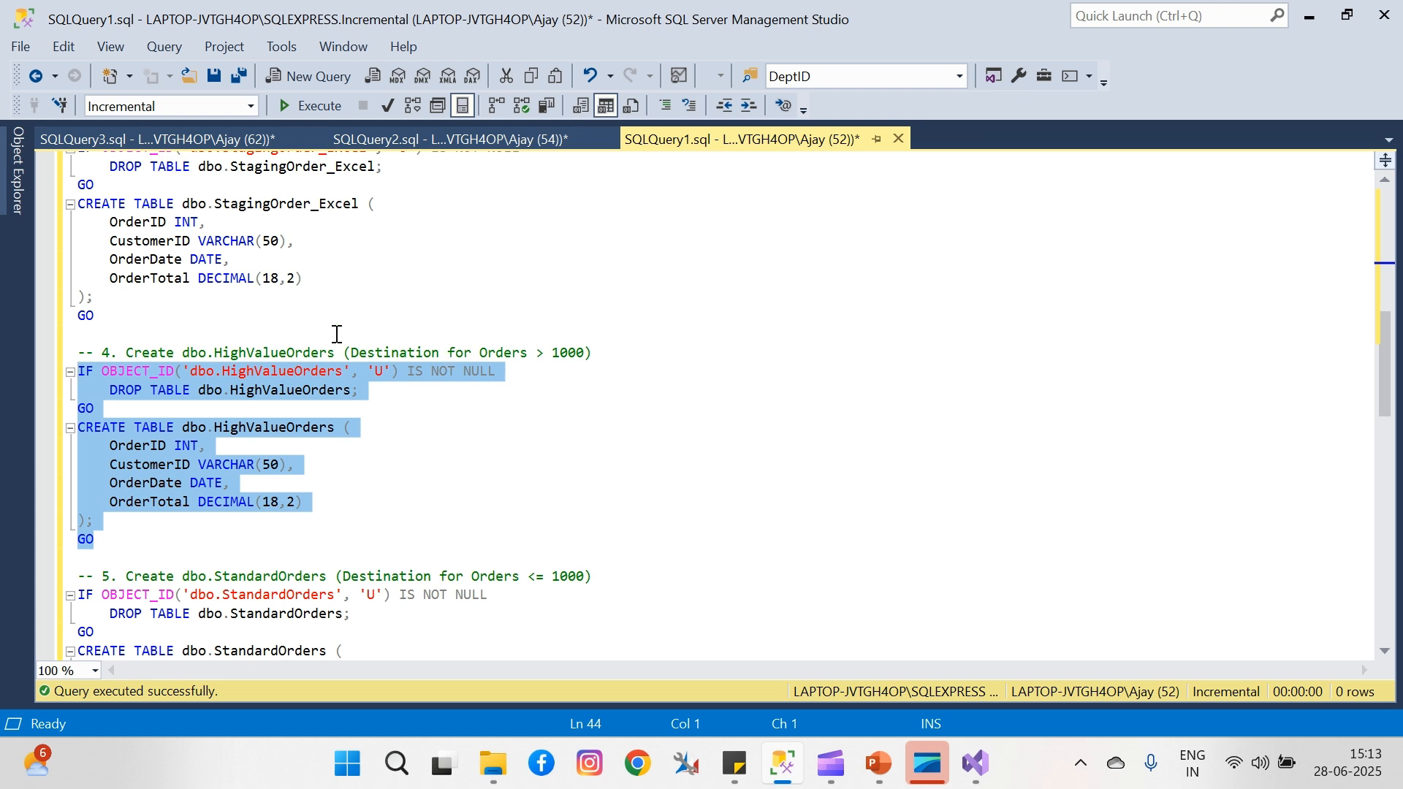
- Execute only the section 5 script that drops and creates dbo.StandardOrders, the destination for orders <= 1000
{"action": "left_click", "coordinate": [626, 358]}
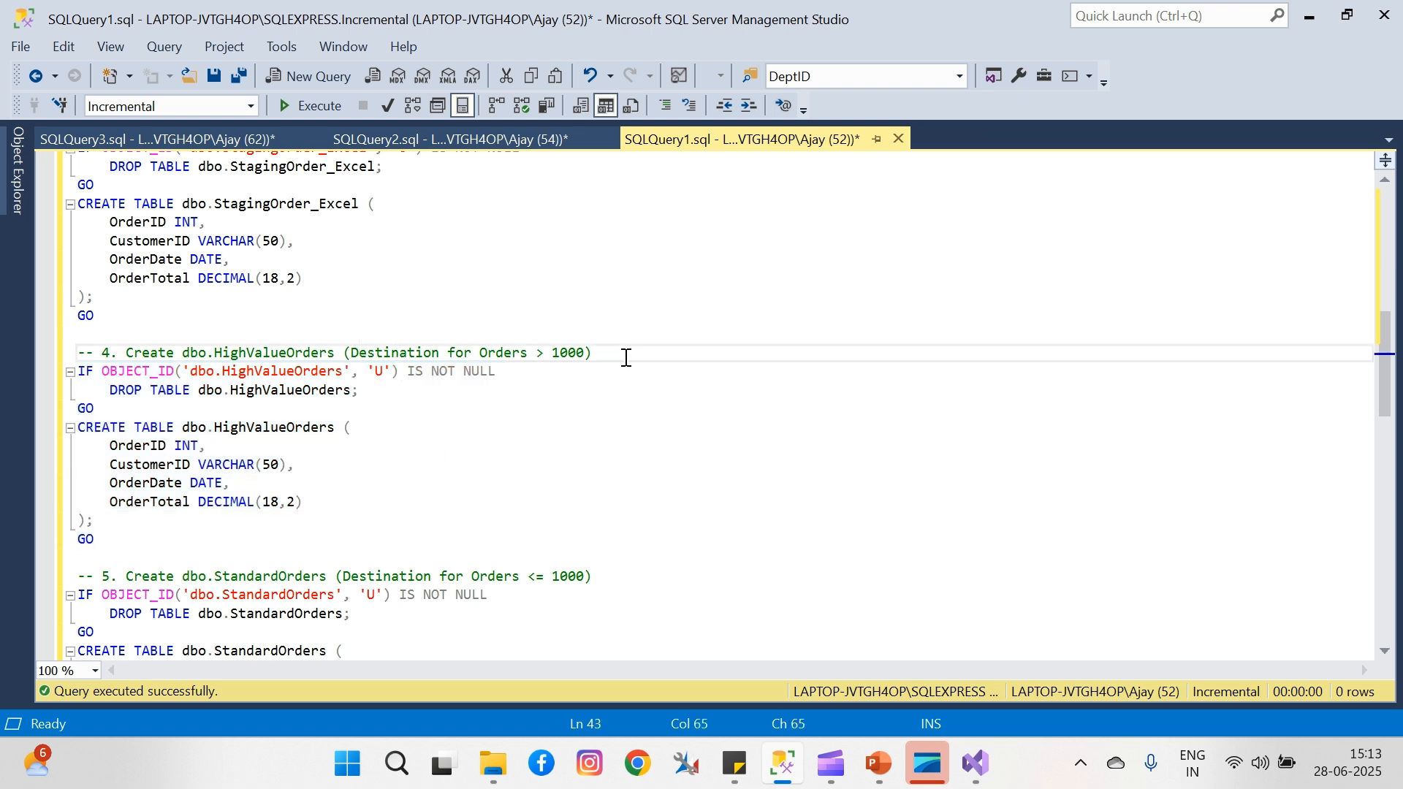
{"action": "left_click", "coordinate": [608, 576]}
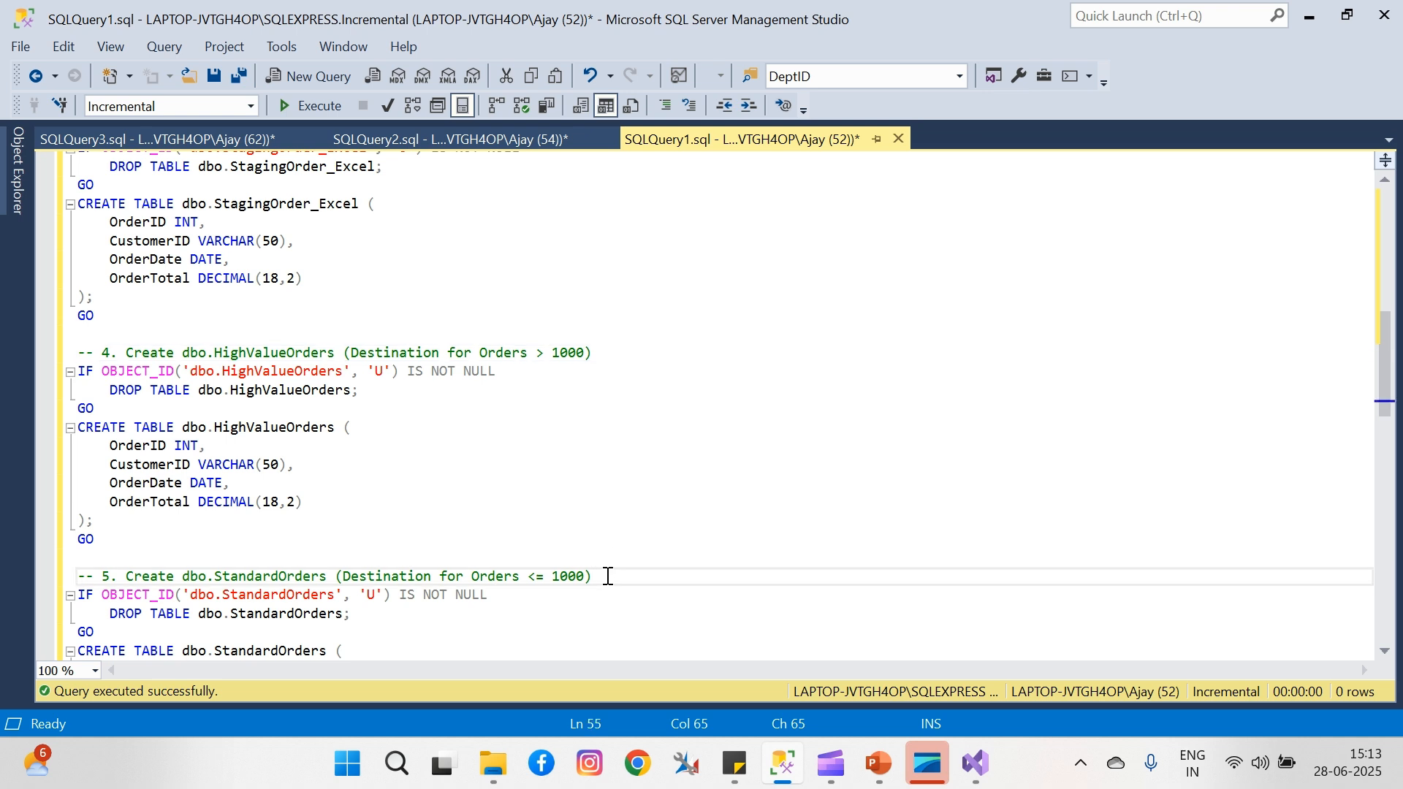
{"action": "left_click", "coordinate": [381, 600]}
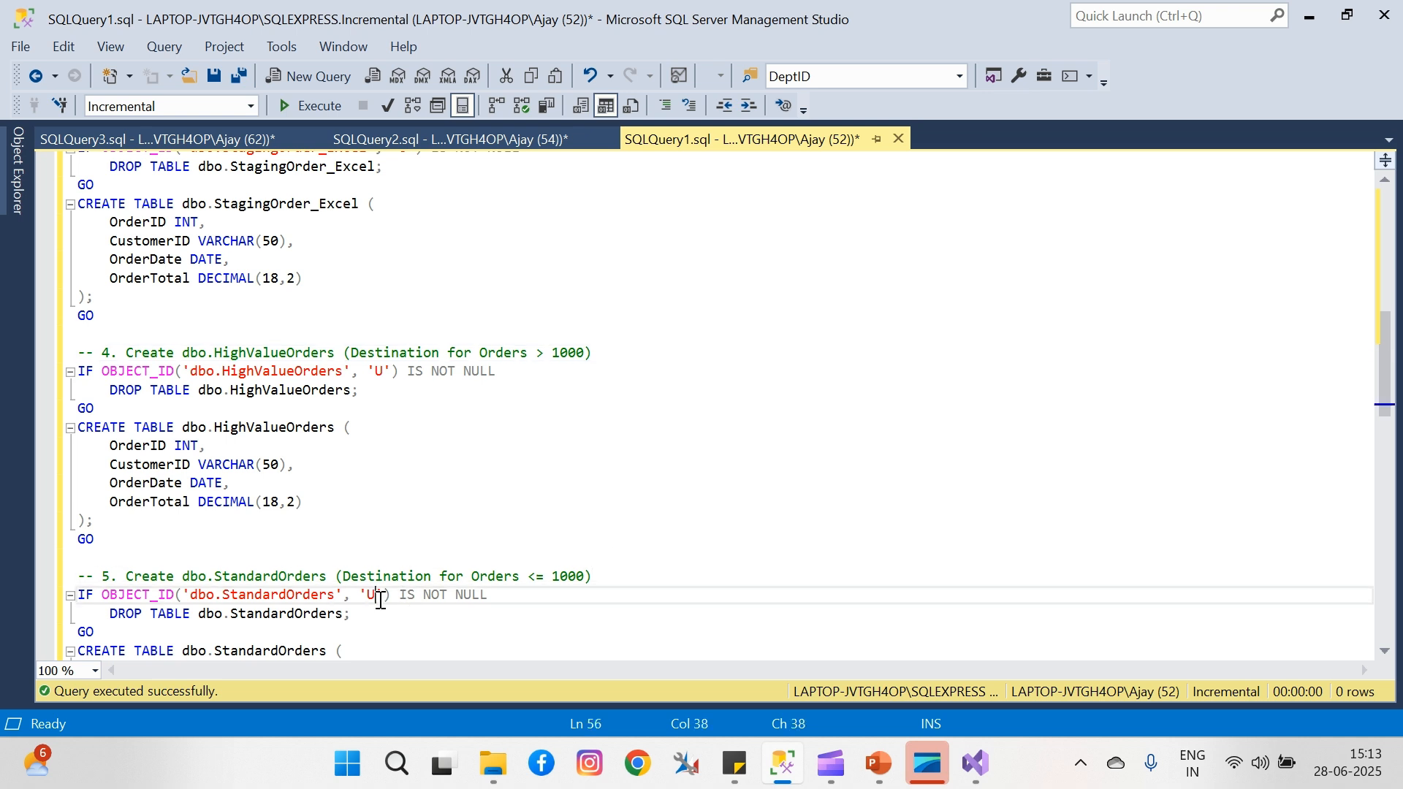
{"action": "key", "text": "Down"}
{"action": "key", "text": "Down"}
{"action": "key", "text": "Down"}
{"action": "type", "text": "OrderID INT,     CustomerID VARCHAR(50),     OrderDate DATE,     OrderTotal DECIMAL(18,2) ); GO"}
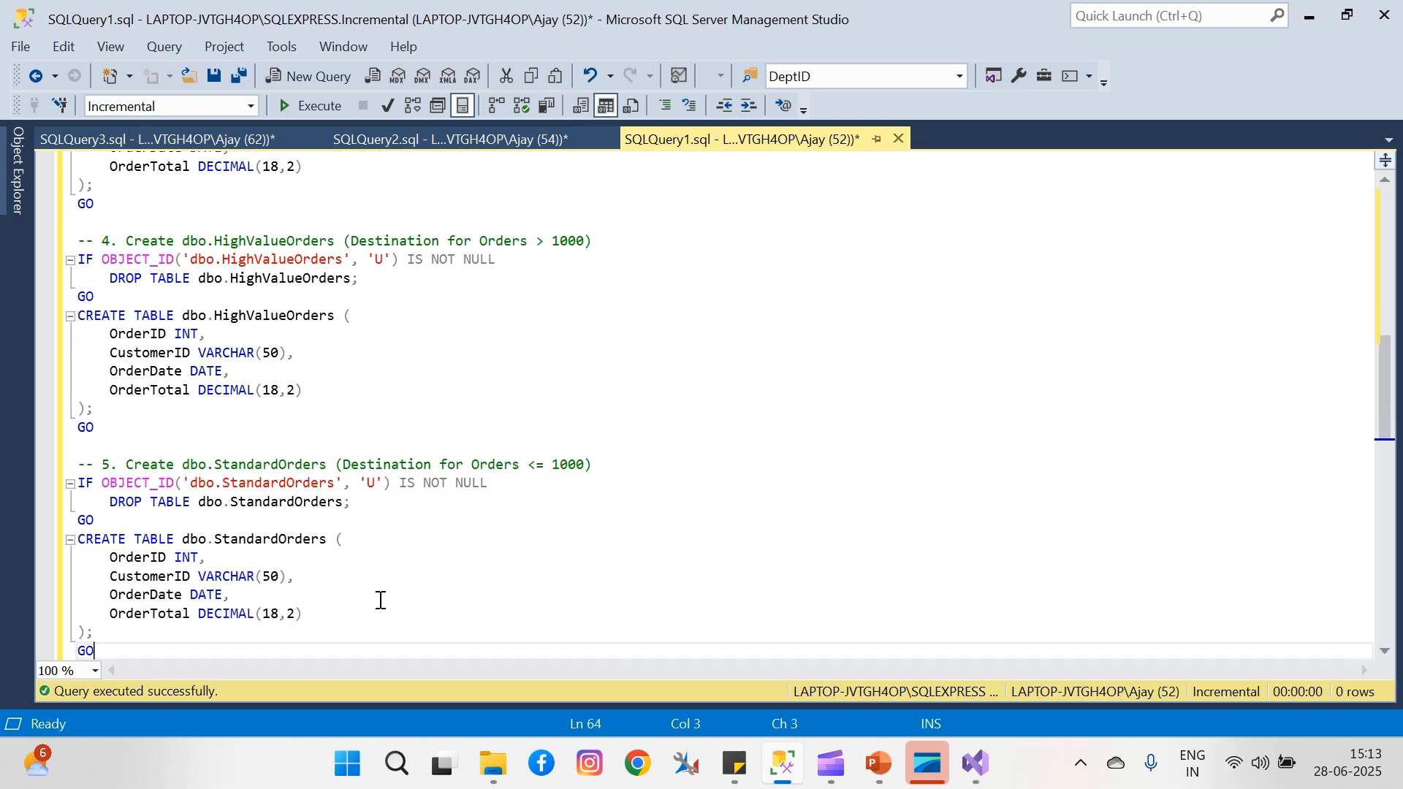
{"action": "left_click_drag", "start_coordinate": [109, 646], "coordinate": [70, 486]}
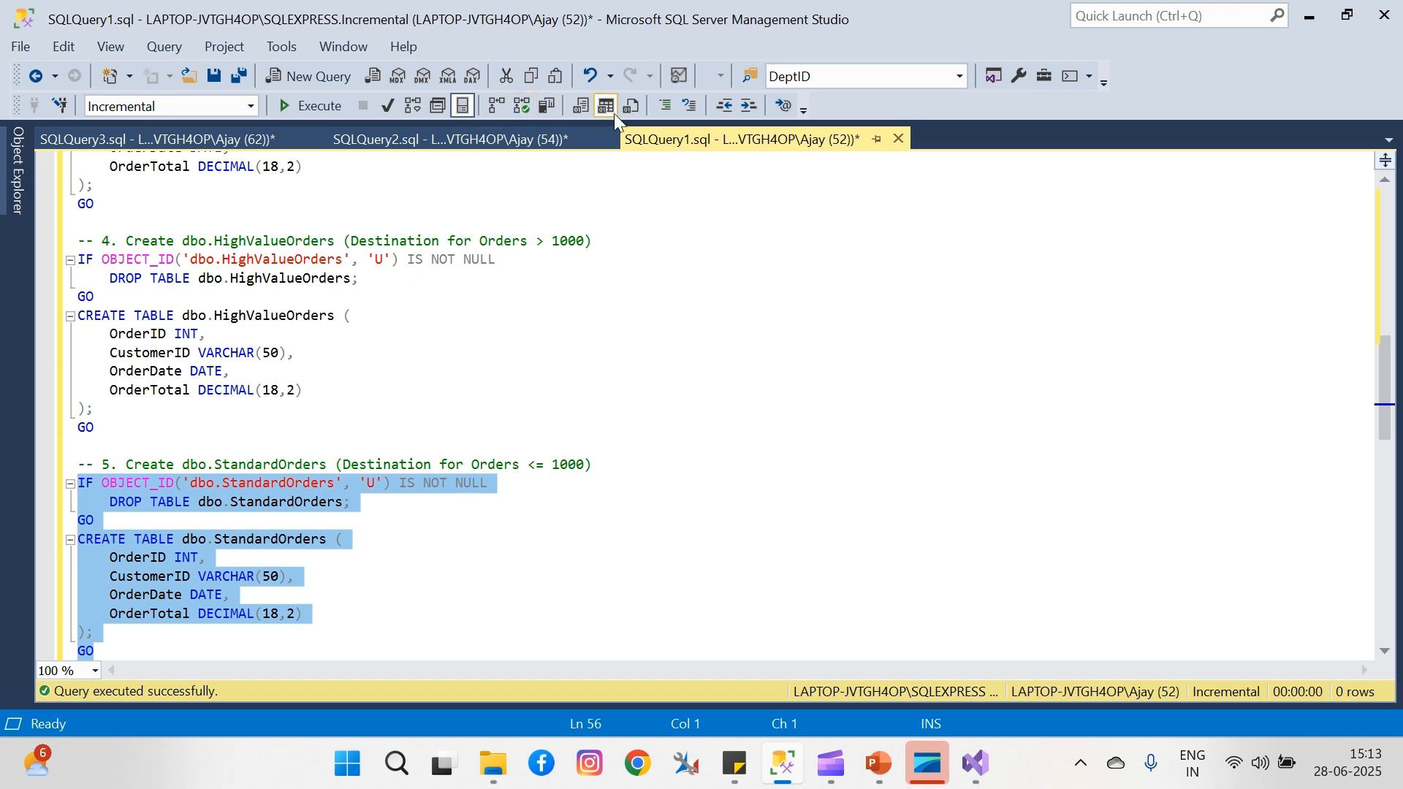
{"action": "left_click", "coordinate": [321, 106]}
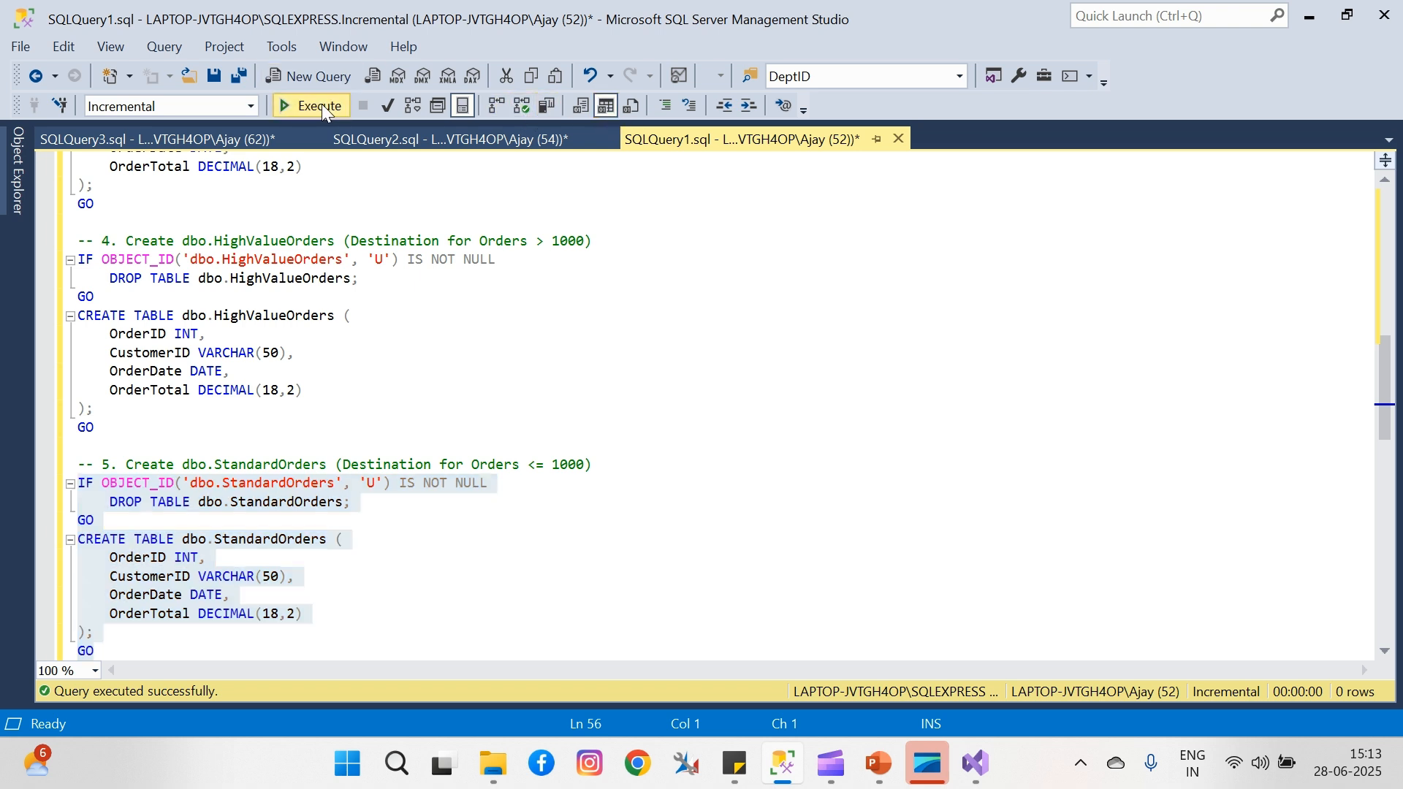
{"action": "key", "text": "ctrl+r"}
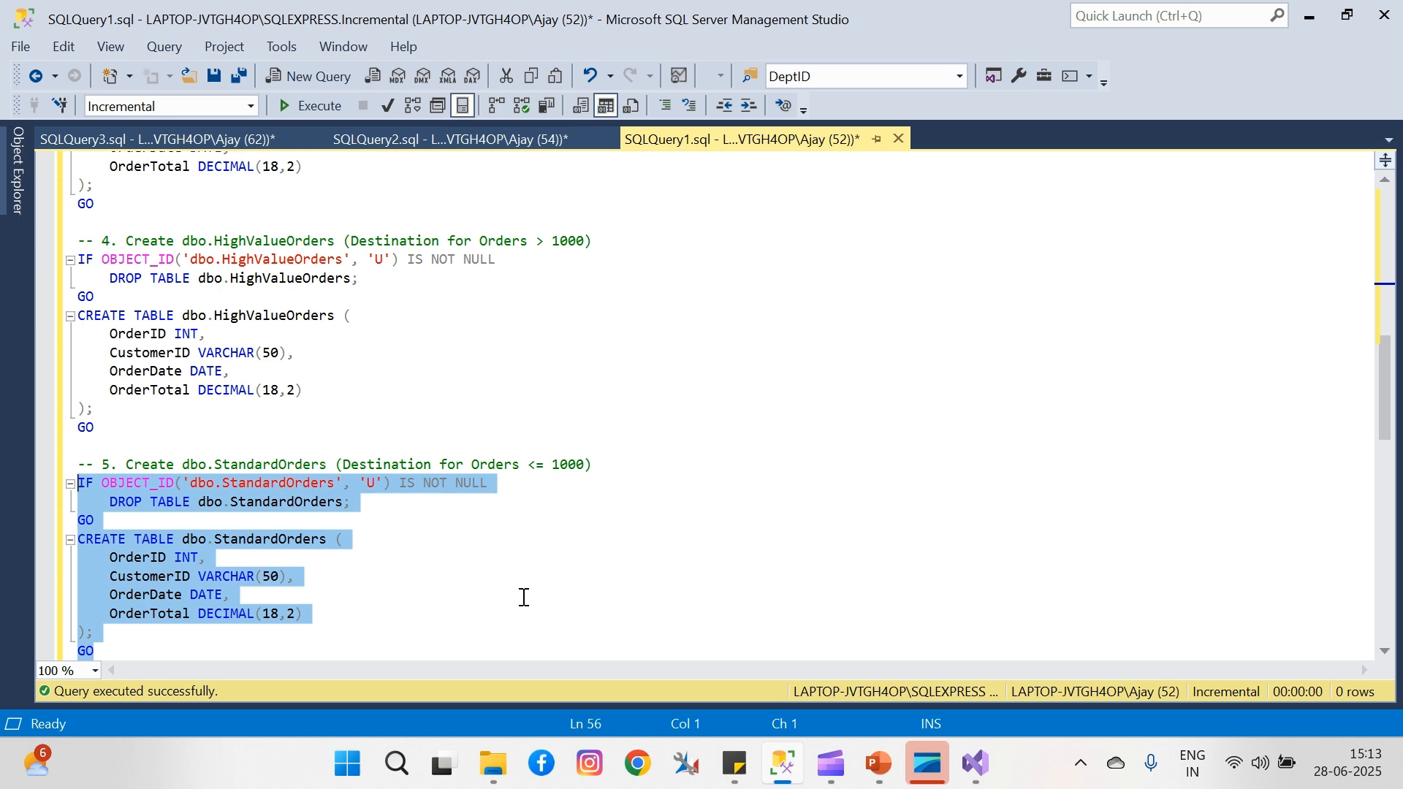
- Switch to Visual Studio and add a Data Flow Task to the package's control flow below Load_From_DB
{"action": "left_click", "coordinate": [968, 764]}
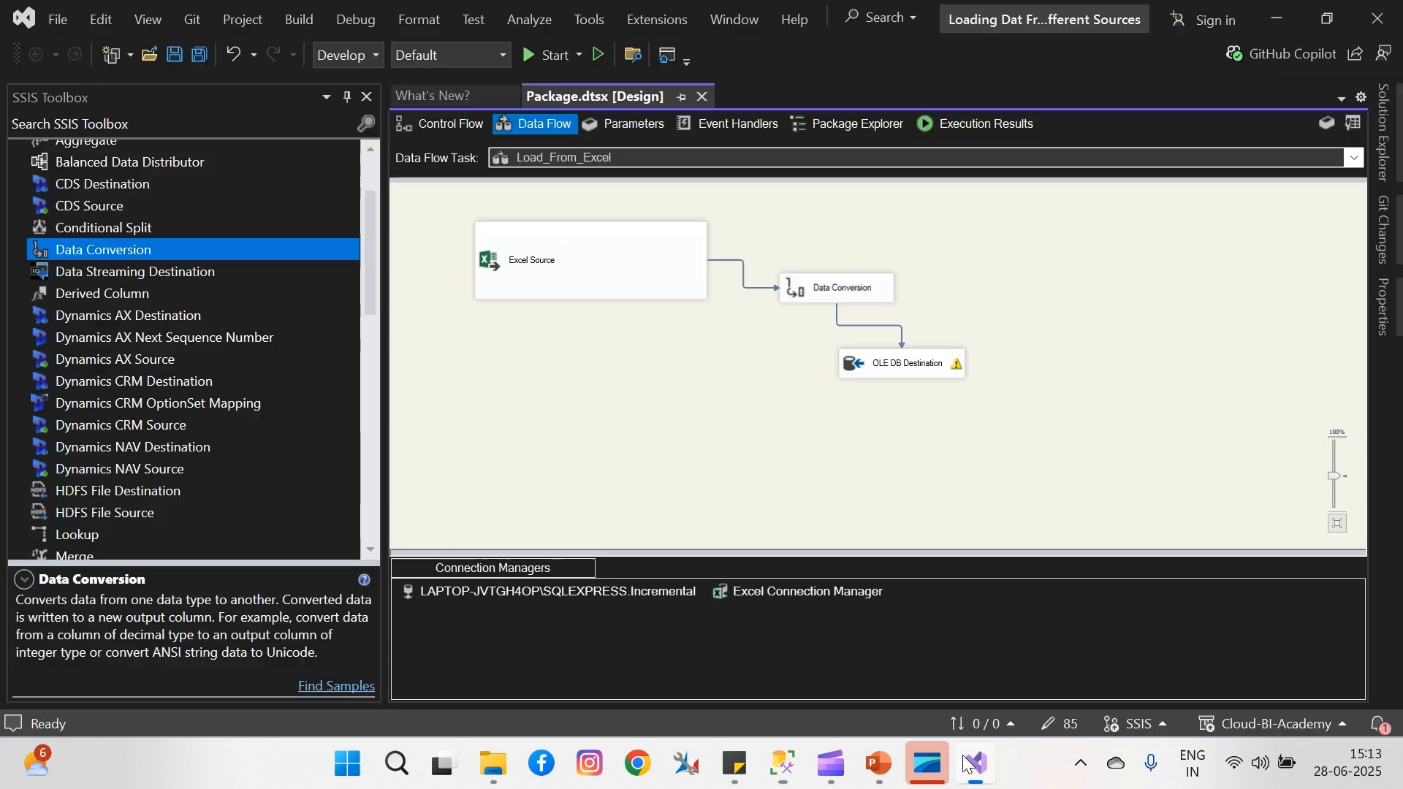
{"action": "left_click", "coordinate": [452, 128]}
{"action": "left_click", "coordinate": [724, 338]}
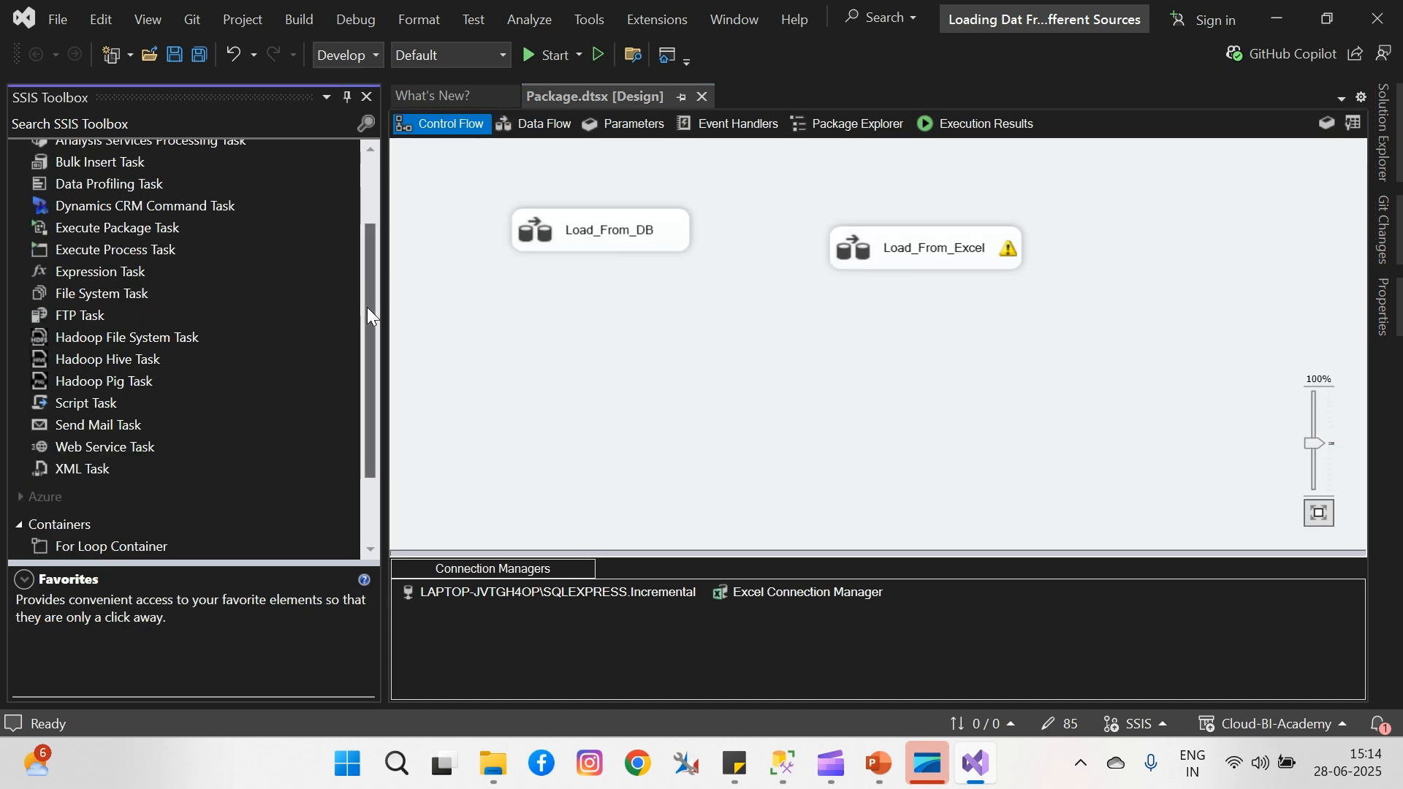
{"action": "scroll", "coordinate": [367, 306], "scroll_direction": "up", "scroll_amount": 3}
{"action": "left_click_drag", "start_coordinate": [133, 174], "coordinate": [557, 326]}
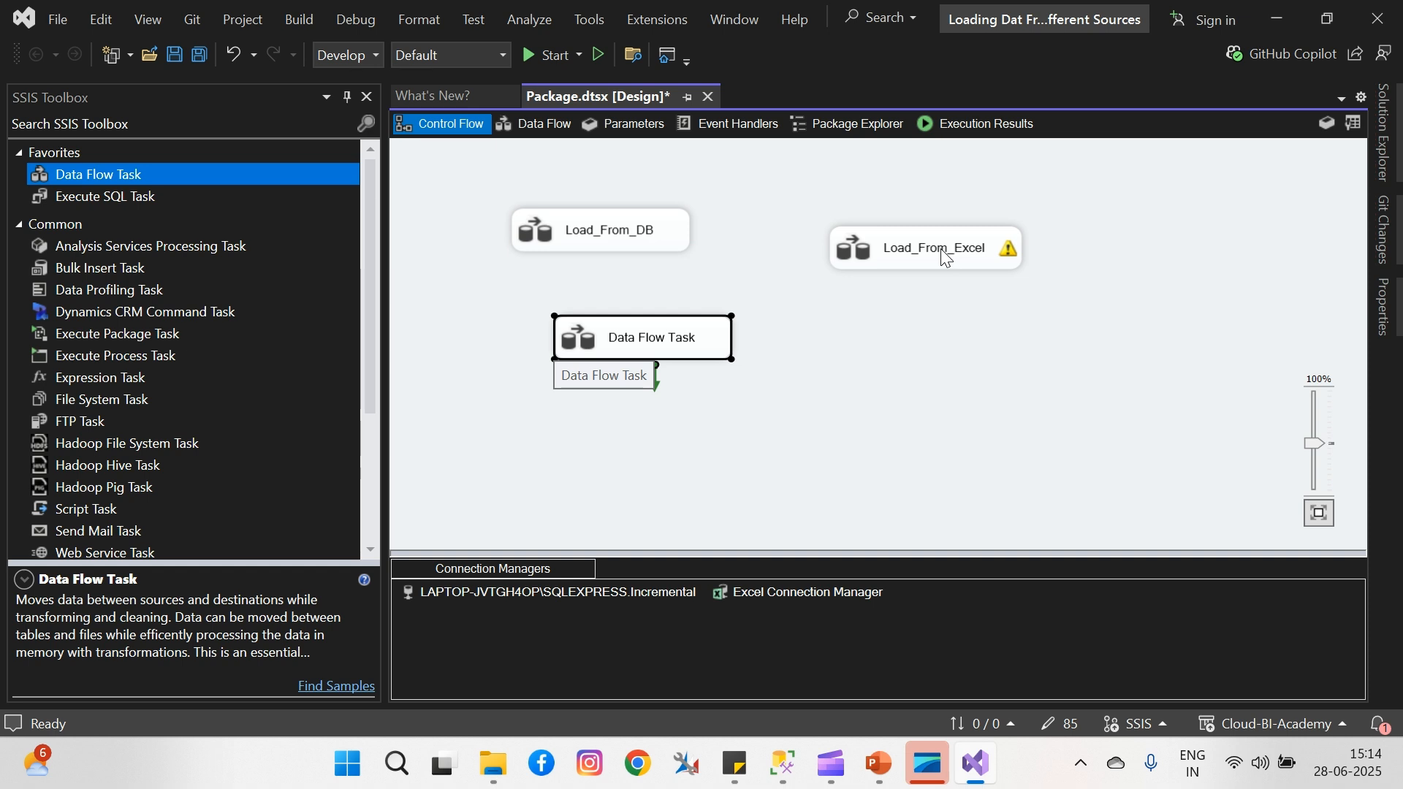
- Open the Load_From_DB data flow and reposition its OLE DB Source and OLE DB Destination higher on the design surface
{"action": "double_click", "coordinate": [577, 228]}
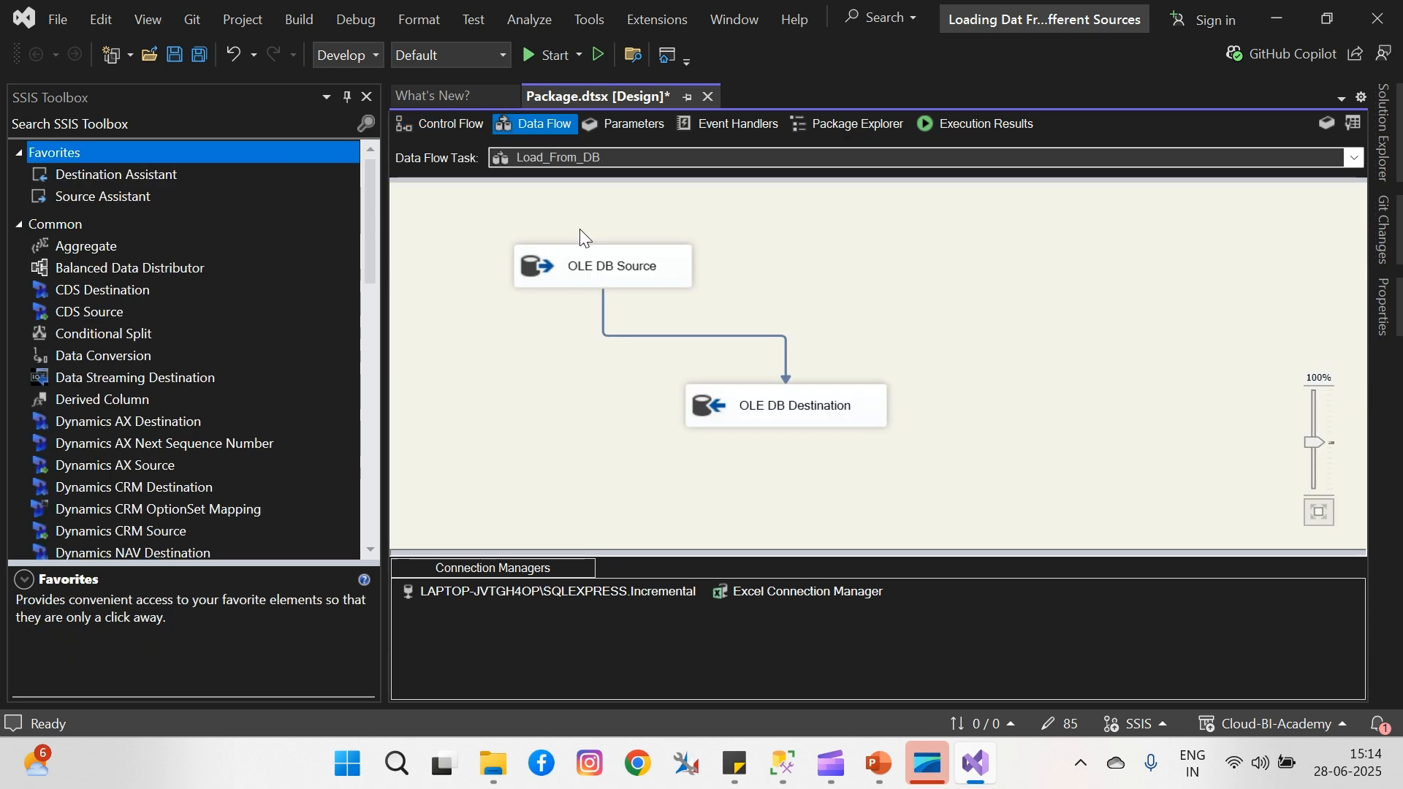
{"action": "left_click", "coordinate": [828, 424]}
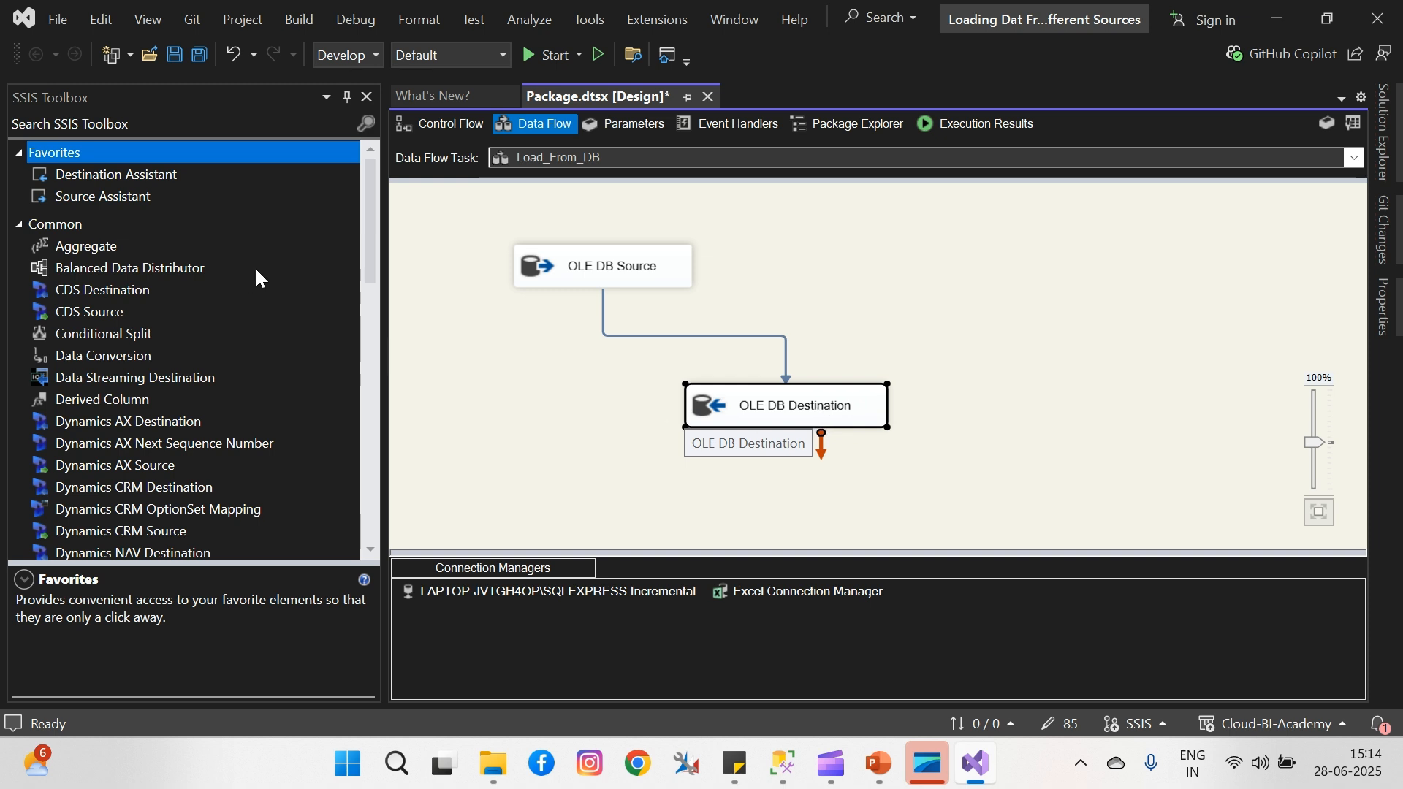
{"action": "left_click_drag", "start_coordinate": [612, 270], "coordinate": [522, 228]}
{"action": "left_click_drag", "start_coordinate": [752, 407], "coordinate": [720, 312]}
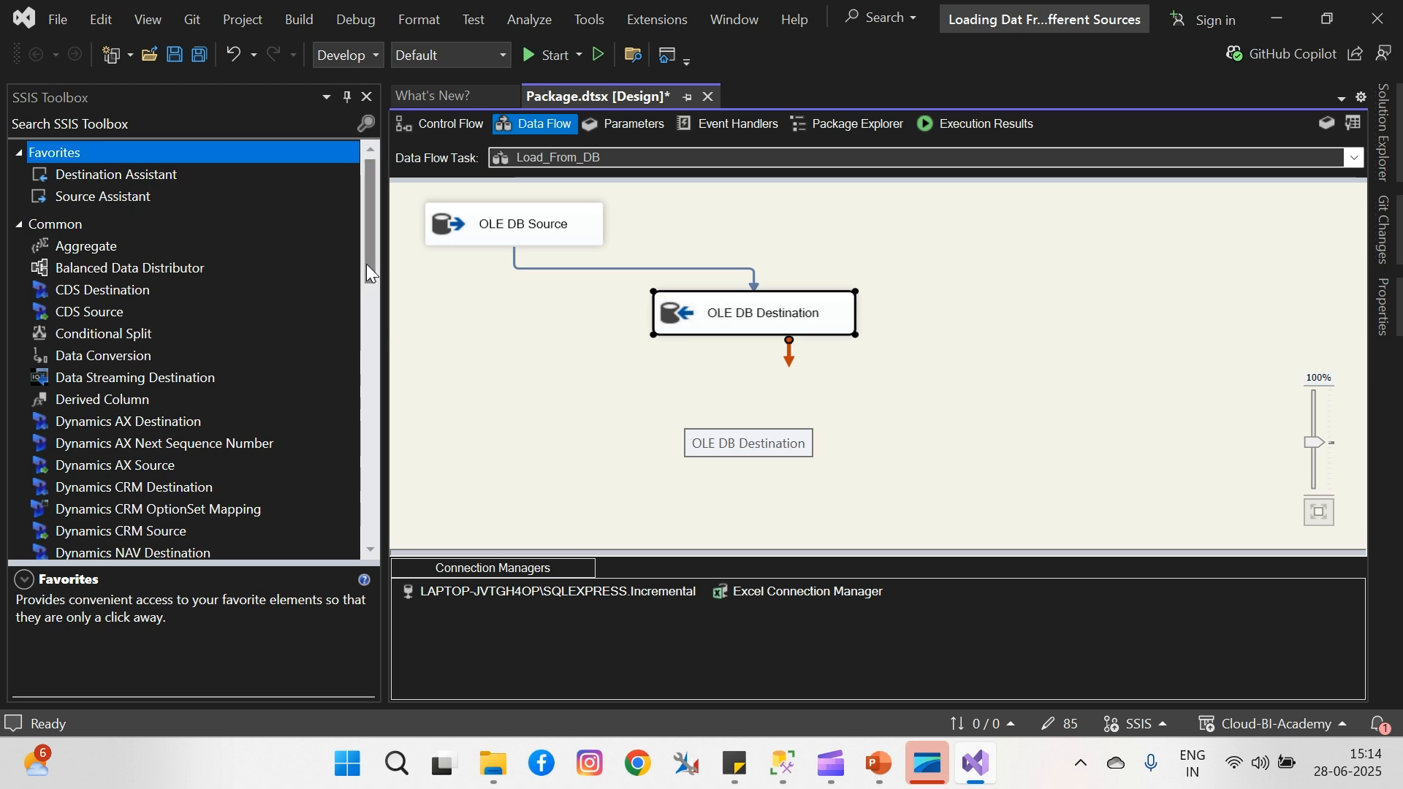
{"action": "left_click_drag", "start_coordinate": [366, 265], "coordinate": [366, 358]}
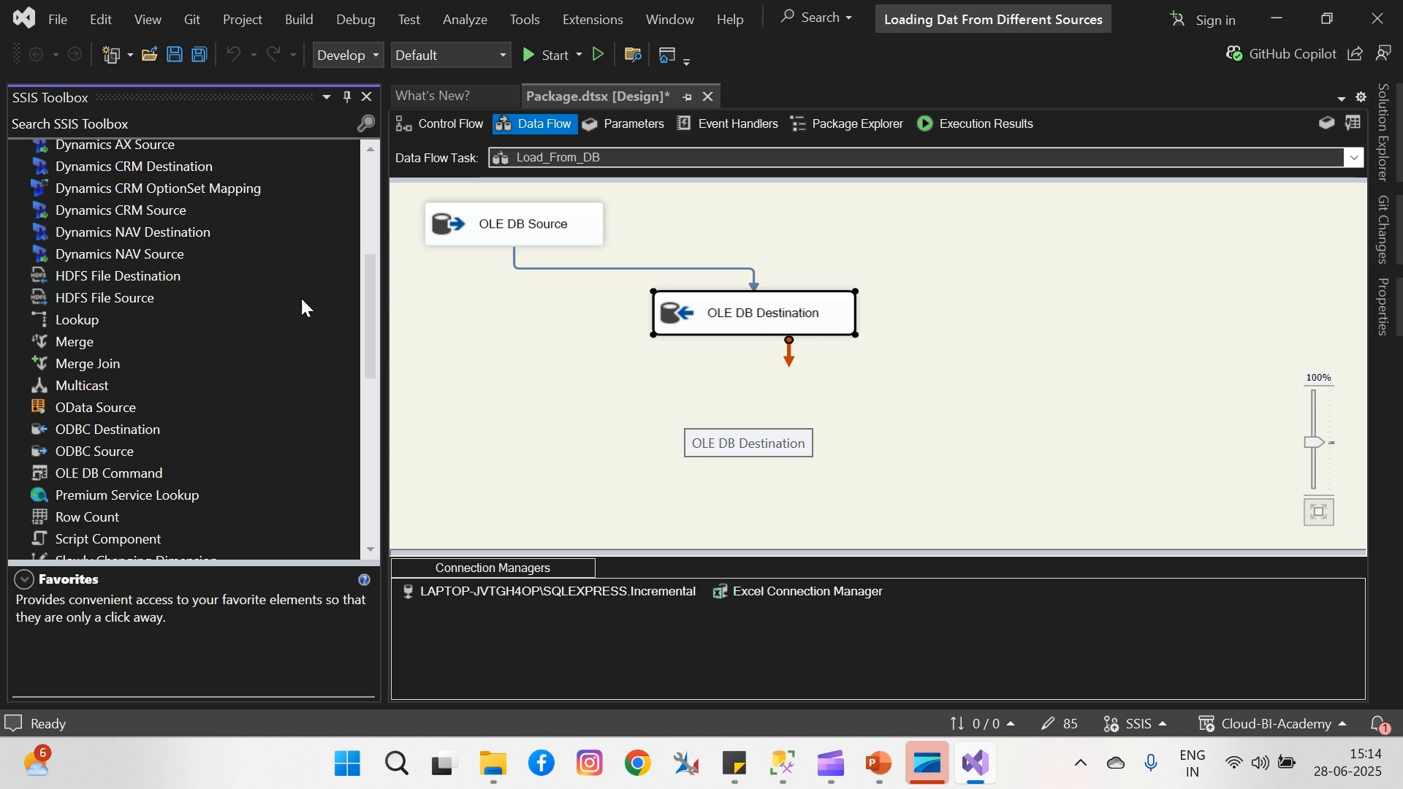
{"action": "left_click", "coordinate": [865, 411]}
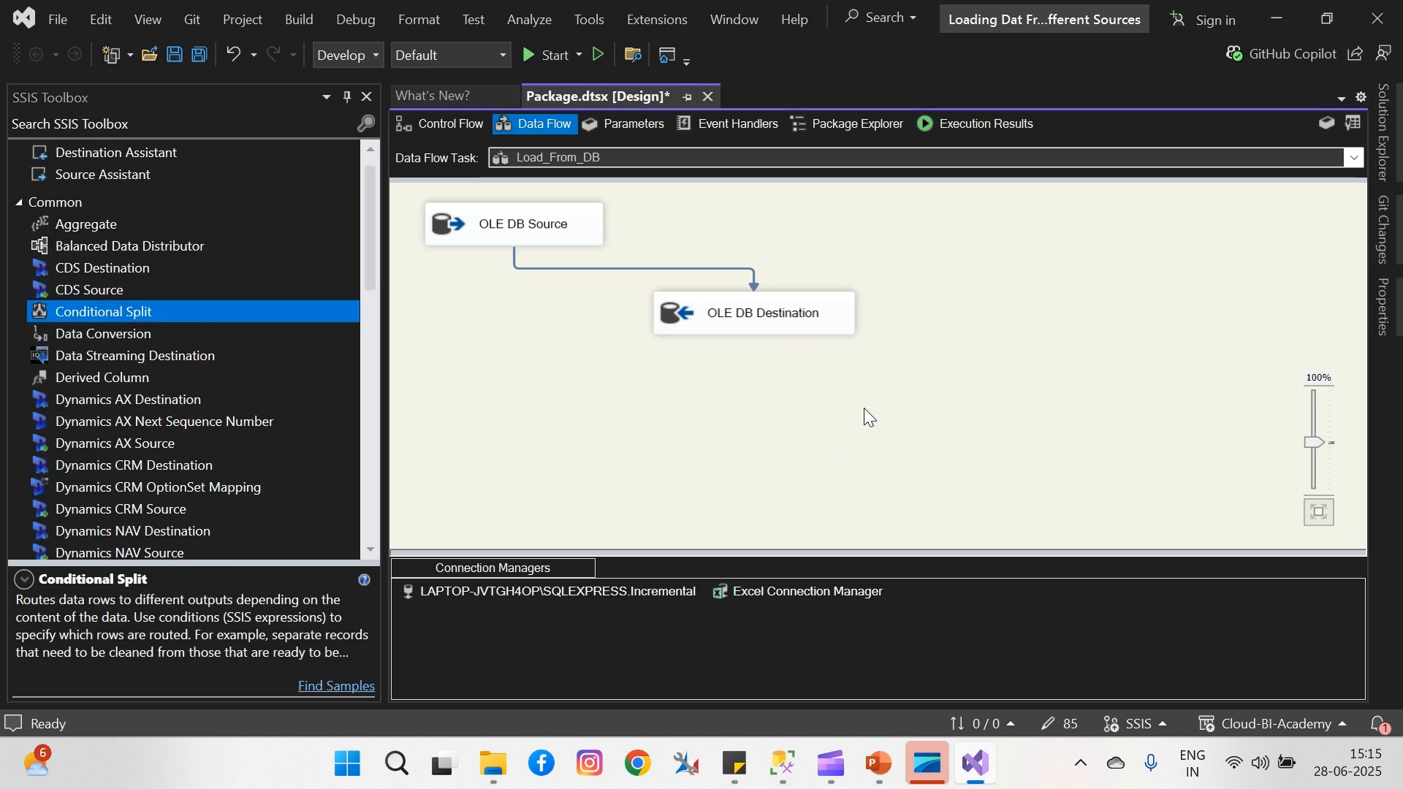
- Open the new Data Flow Task from the control flow and add an OLE DB Source to its empty design surface
{"action": "left_click", "coordinate": [468, 131]}
{"action": "double_click", "coordinate": [625, 318]}
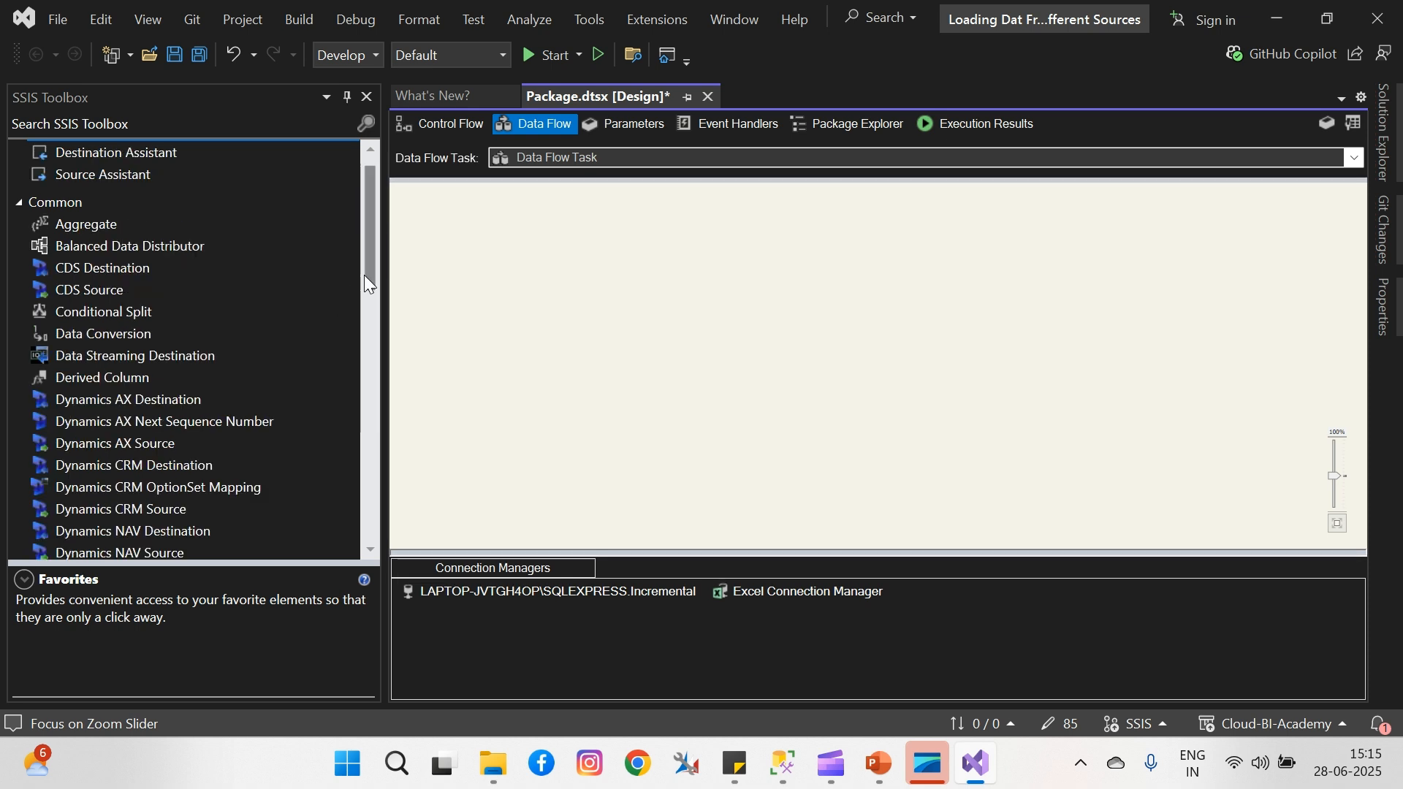
{"action": "left_click_drag", "start_coordinate": [371, 265], "coordinate": [384, 507]}
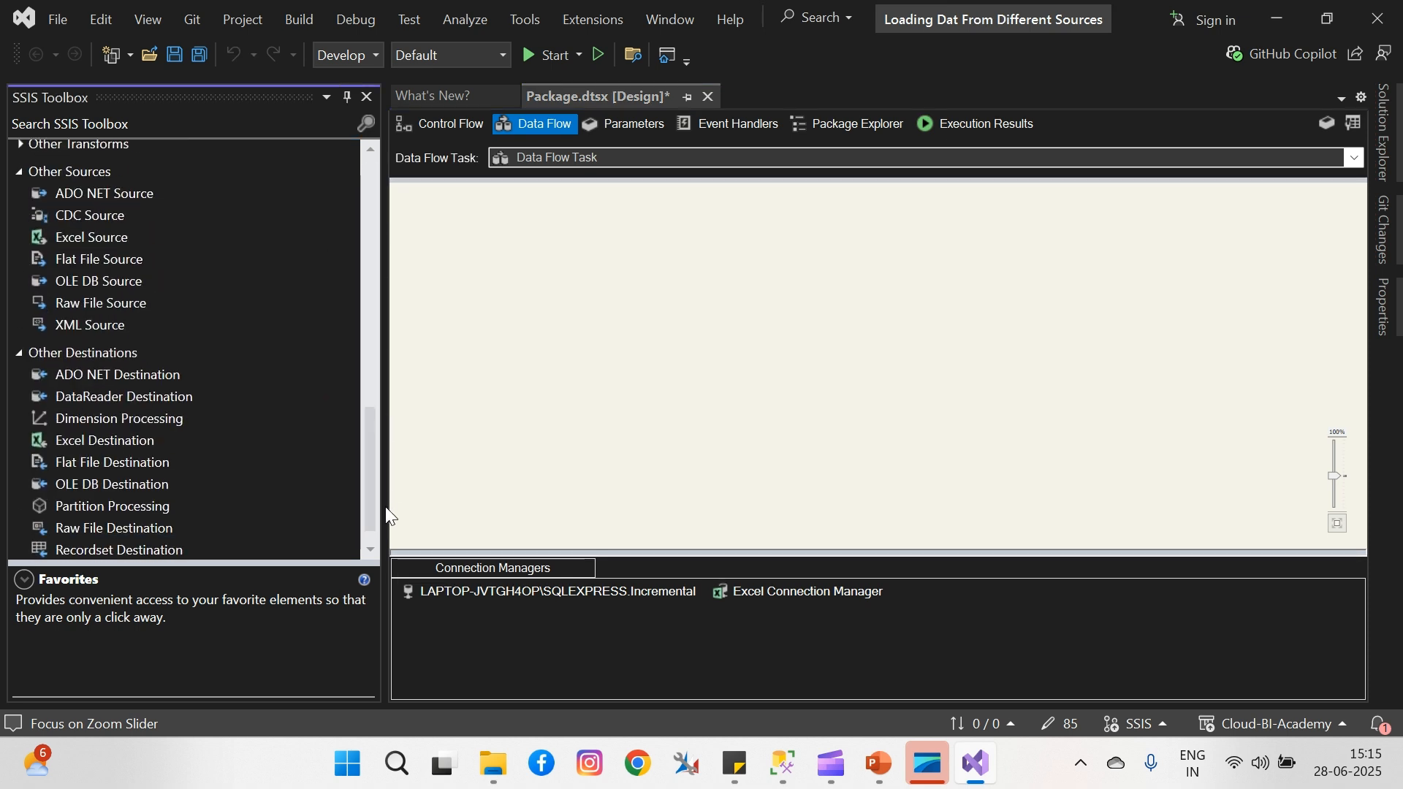
{"action": "left_click_drag", "start_coordinate": [102, 283], "coordinate": [527, 221]}
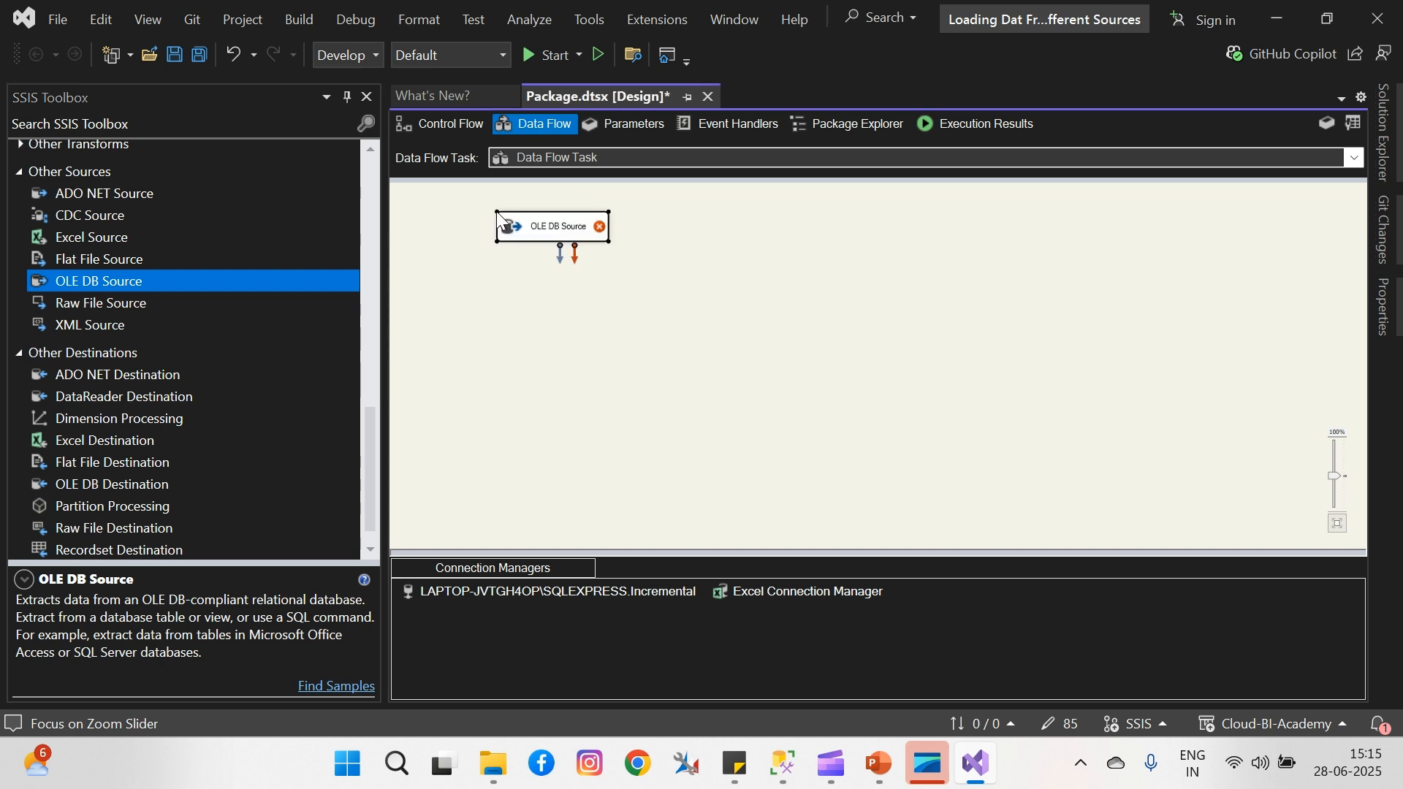
- Configure the OLE DB Source to read all columns from the [dbo].[StagingOrder] table
{"action": "double_click", "coordinate": [582, 228]}
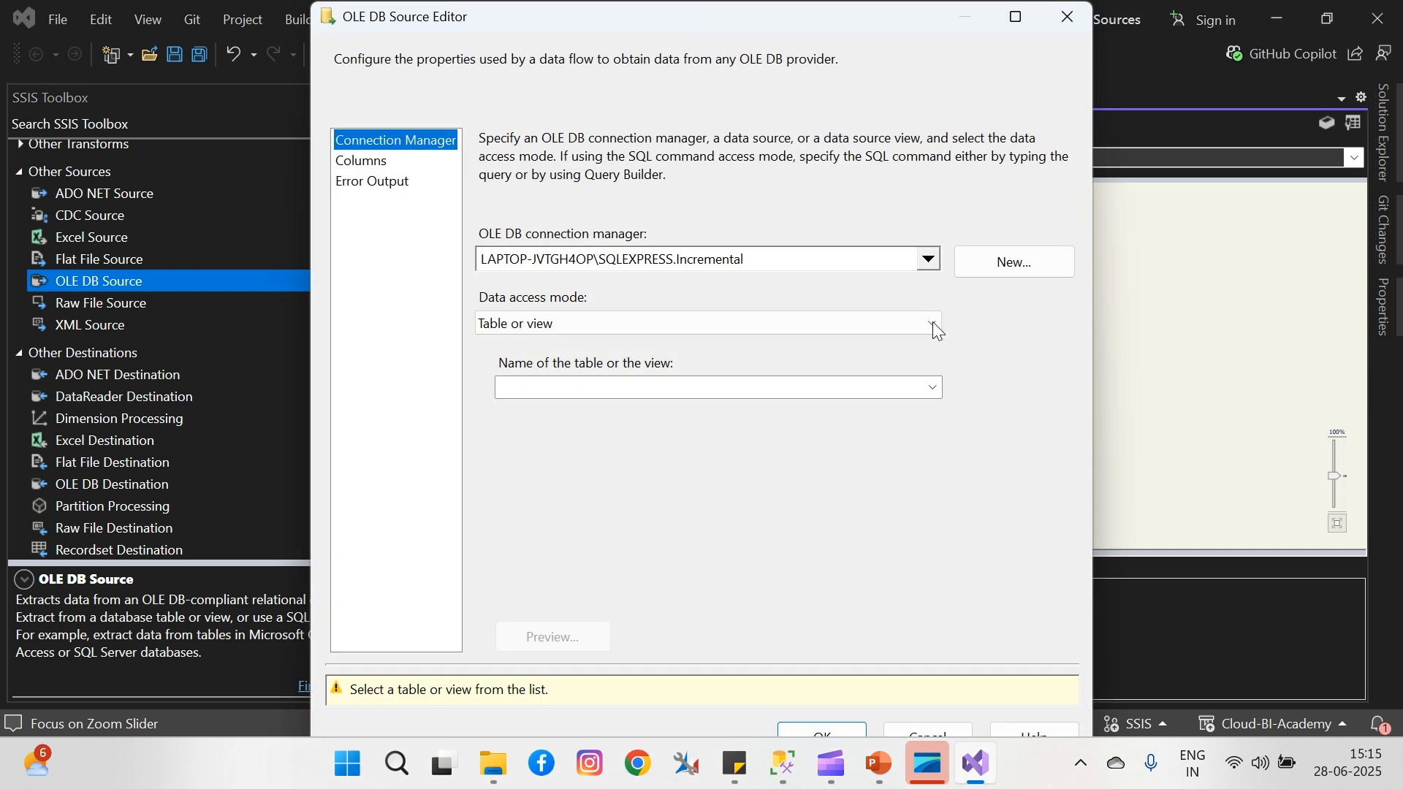
{"action": "left_click", "coordinate": [926, 385]}
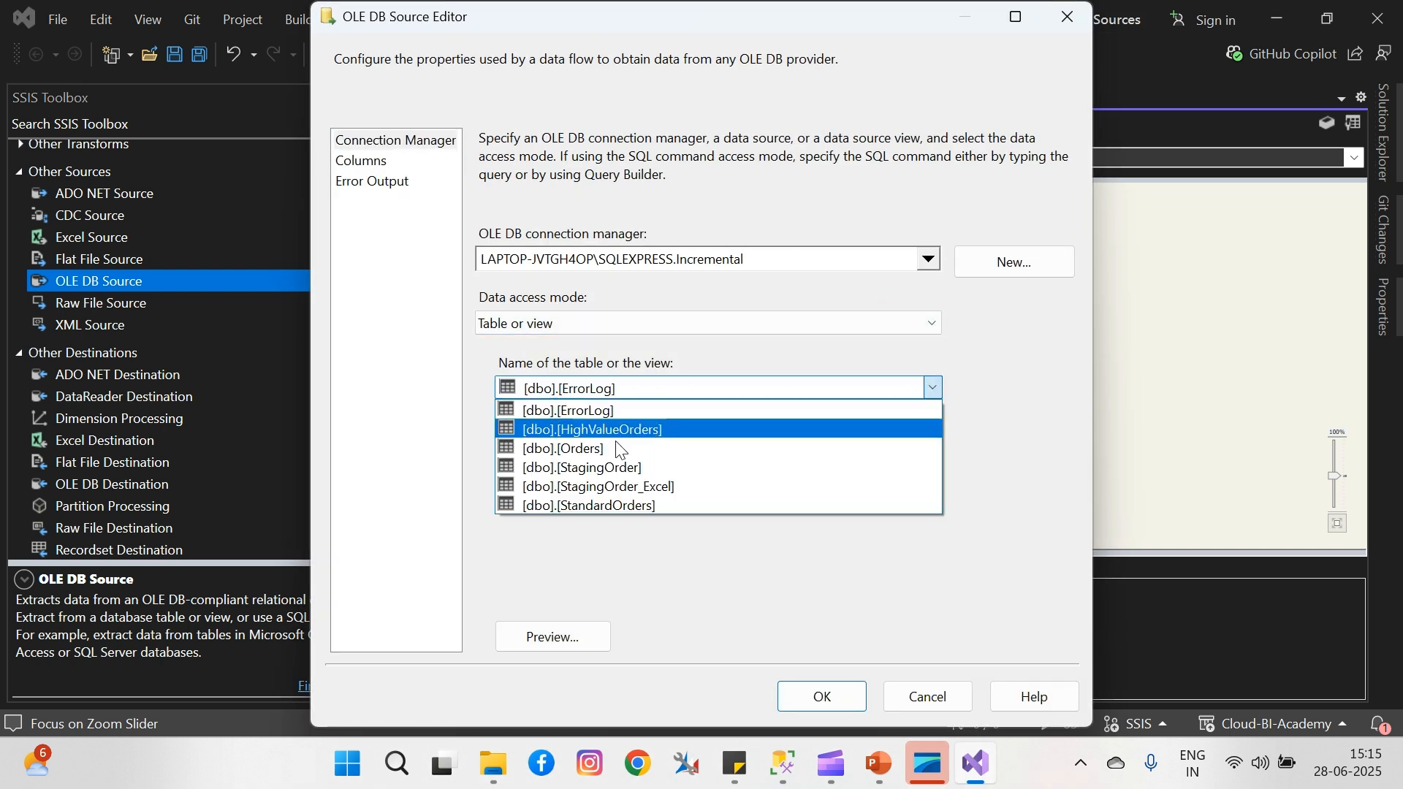
{"action": "left_click", "coordinate": [611, 470]}
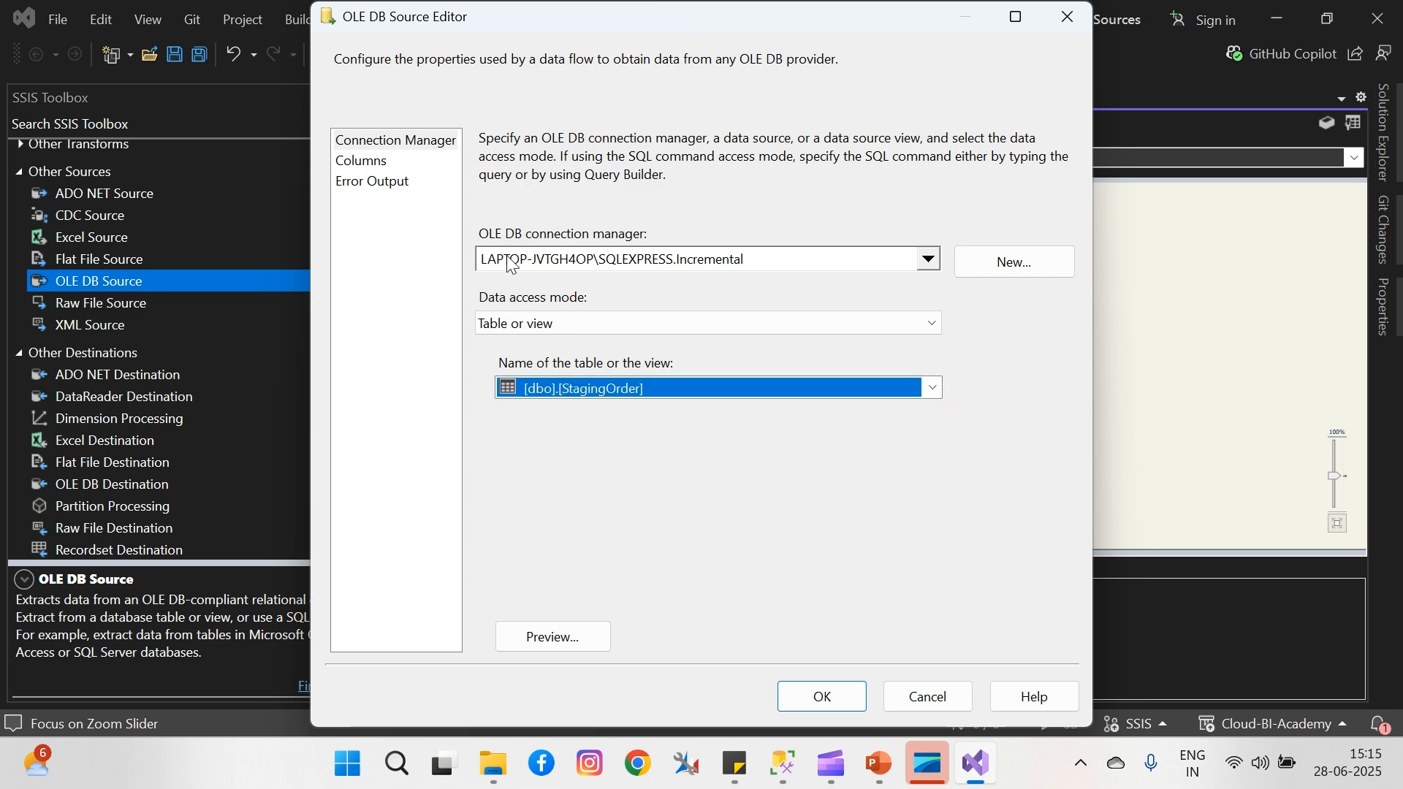
{"action": "left_click", "coordinate": [378, 169]}
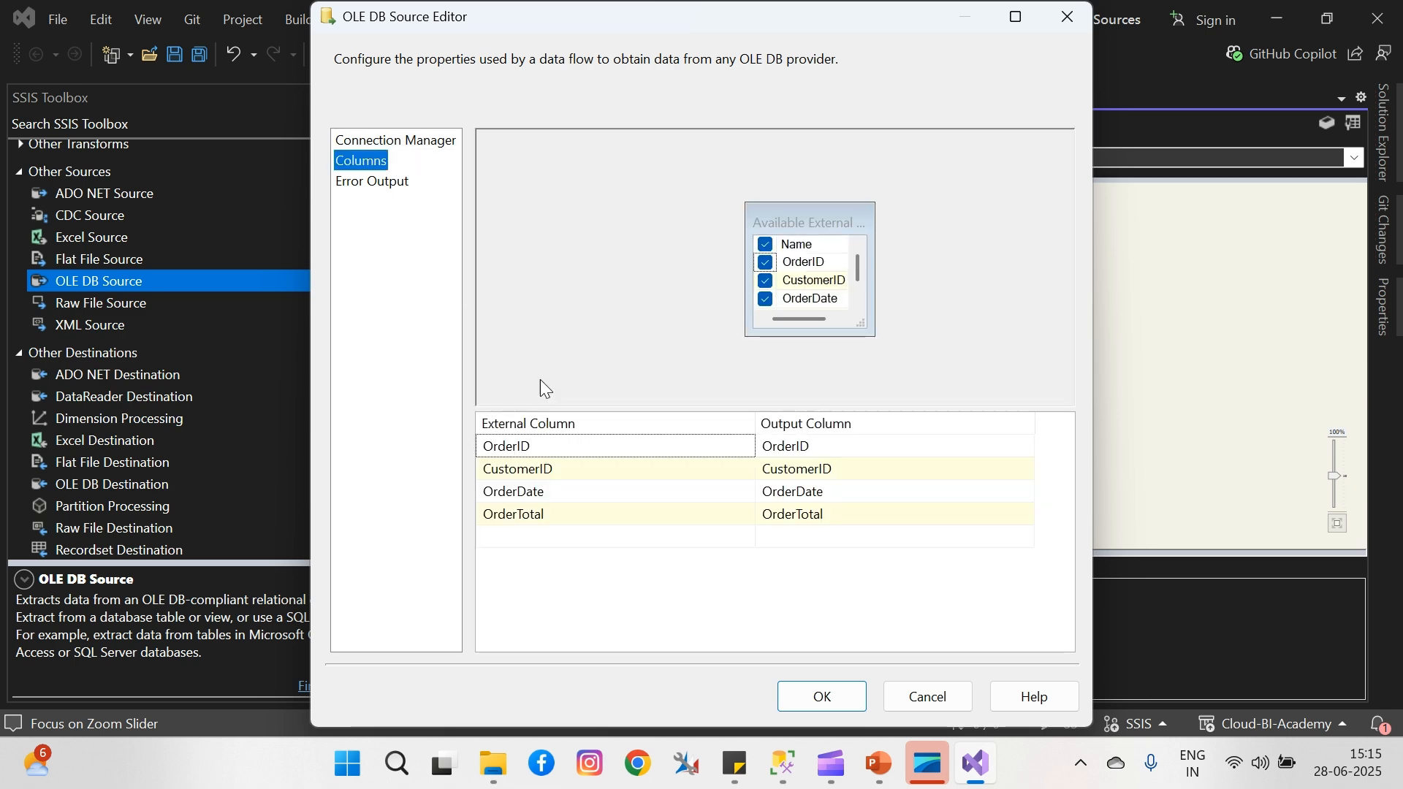
{"action": "left_click", "coordinate": [840, 703]}
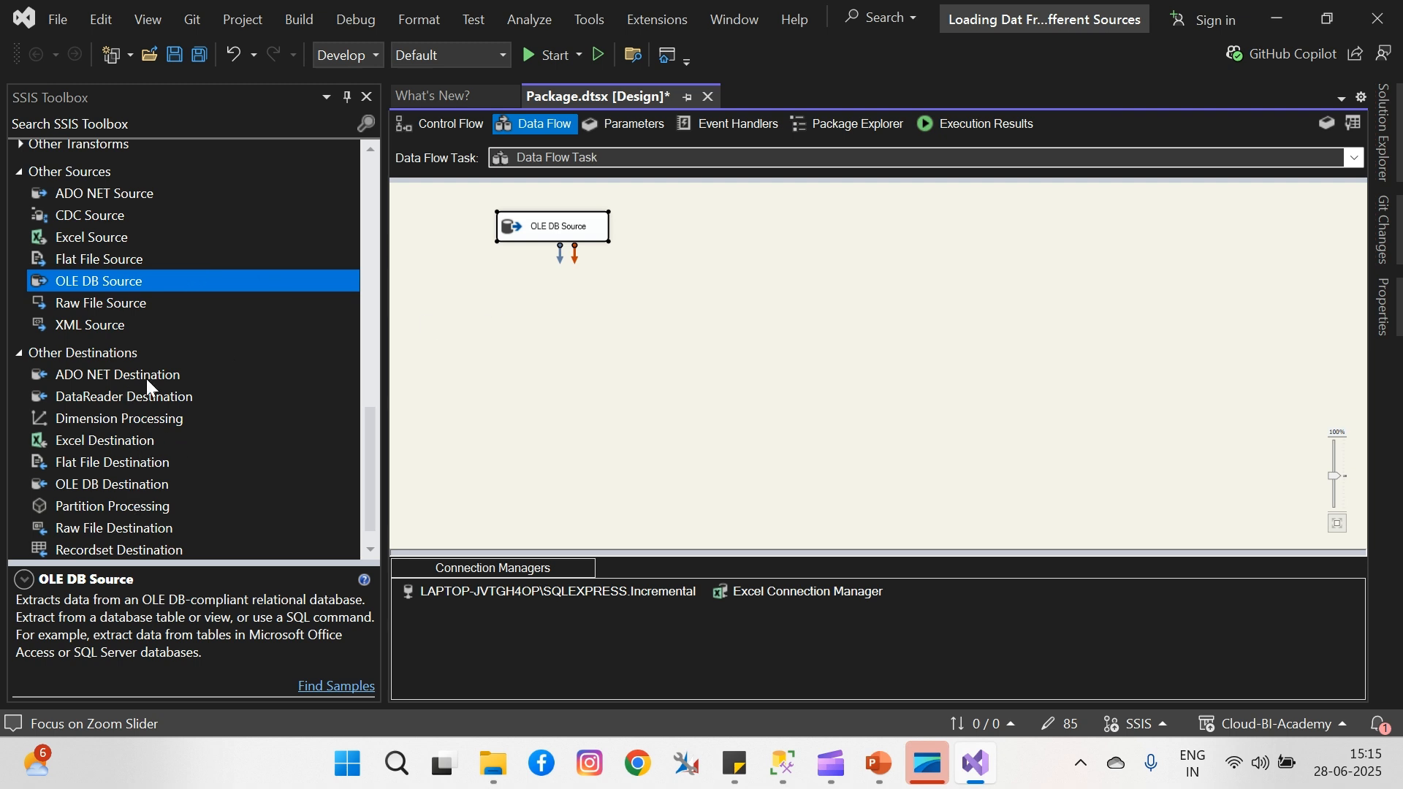
- Add a Conditional Split below the OLE DB Source, fed by its output, and open its editor
{"action": "left_click_drag", "start_coordinate": [370, 415], "coordinate": [360, 186]}
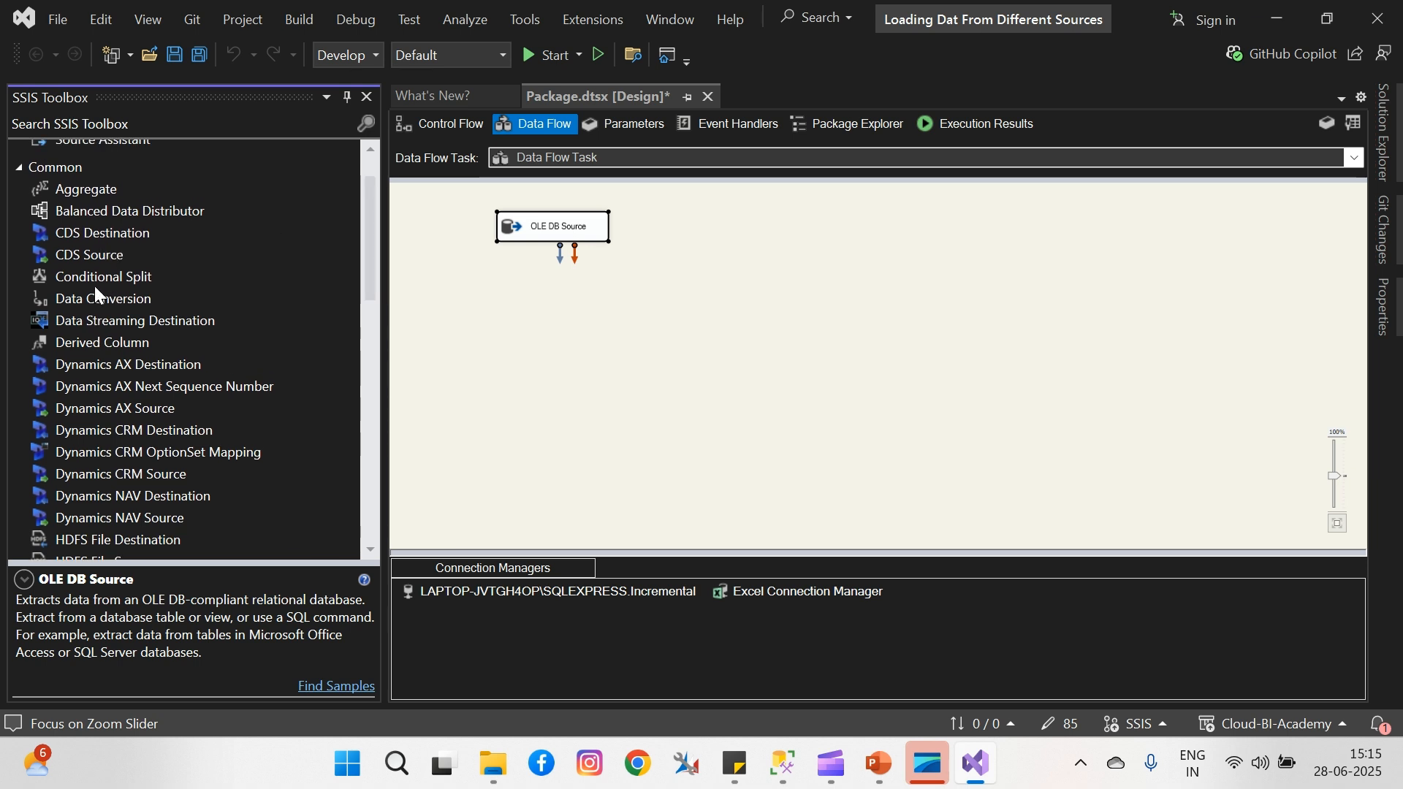
{"action": "left_click_drag", "start_coordinate": [103, 278], "coordinate": [651, 309]}
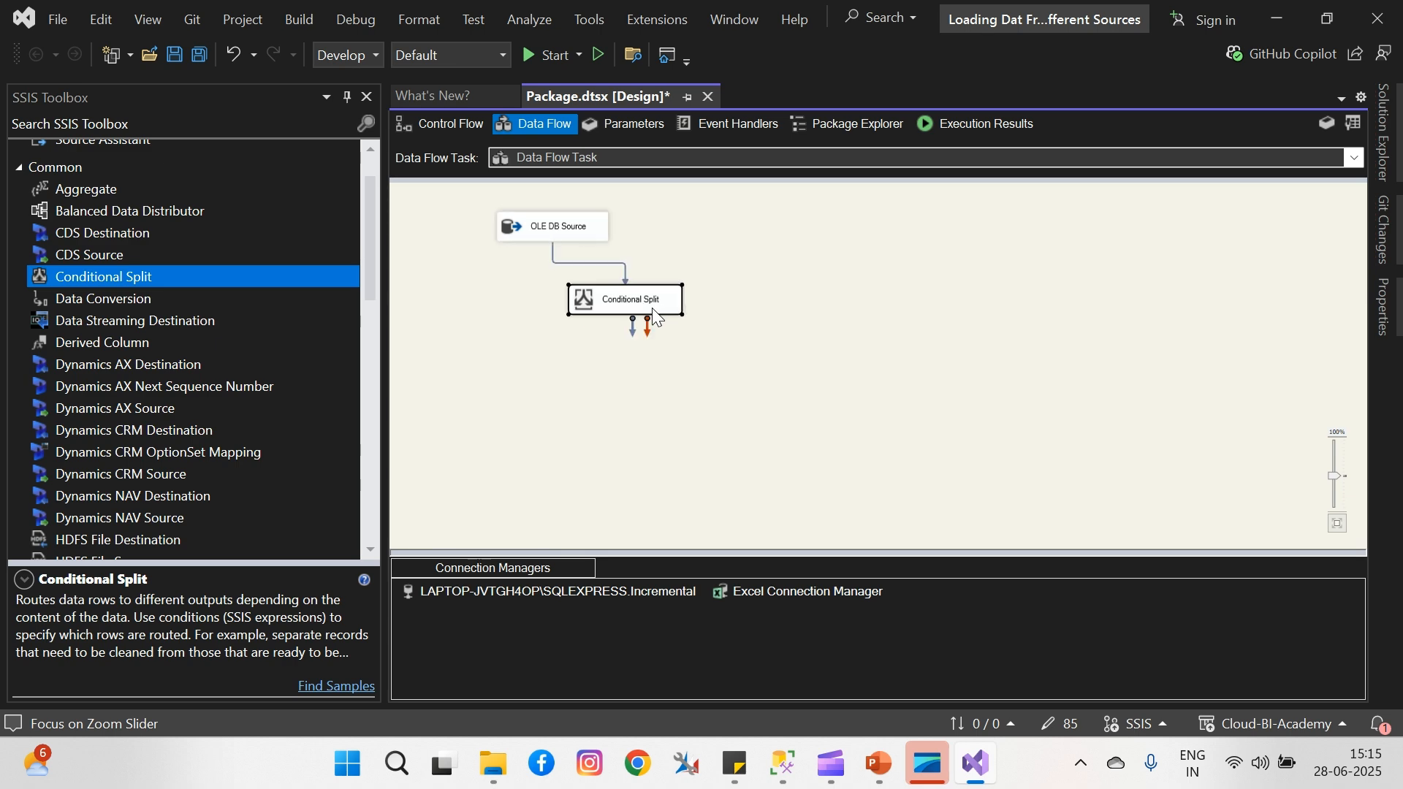
{"action": "double_click", "coordinate": [652, 308]}
- Add a first output named HighValueOrder to the Conditional Split
{"action": "left_click", "coordinate": [630, 341]}
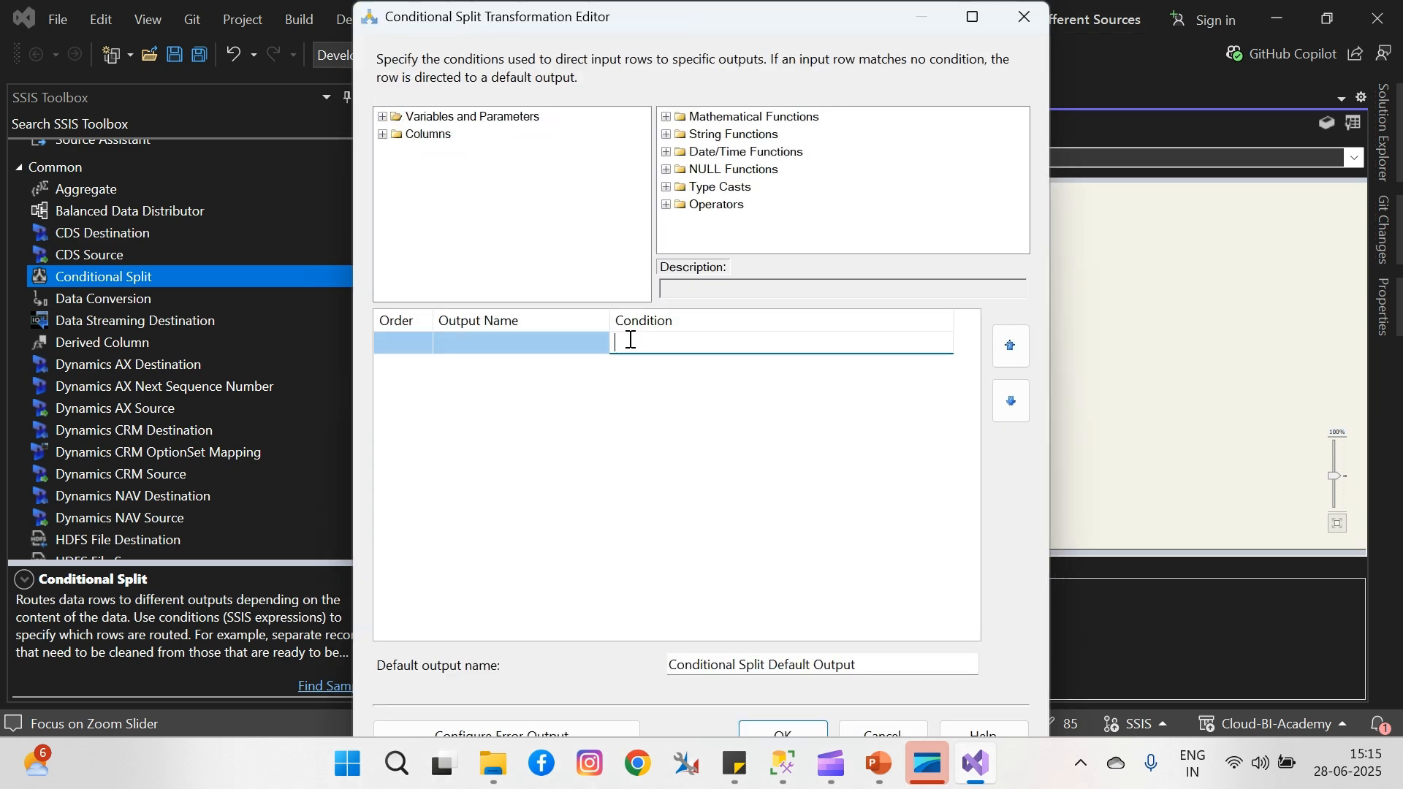
{"action": "left_click", "coordinate": [571, 342]}
{"action": "type", "text": "H"}
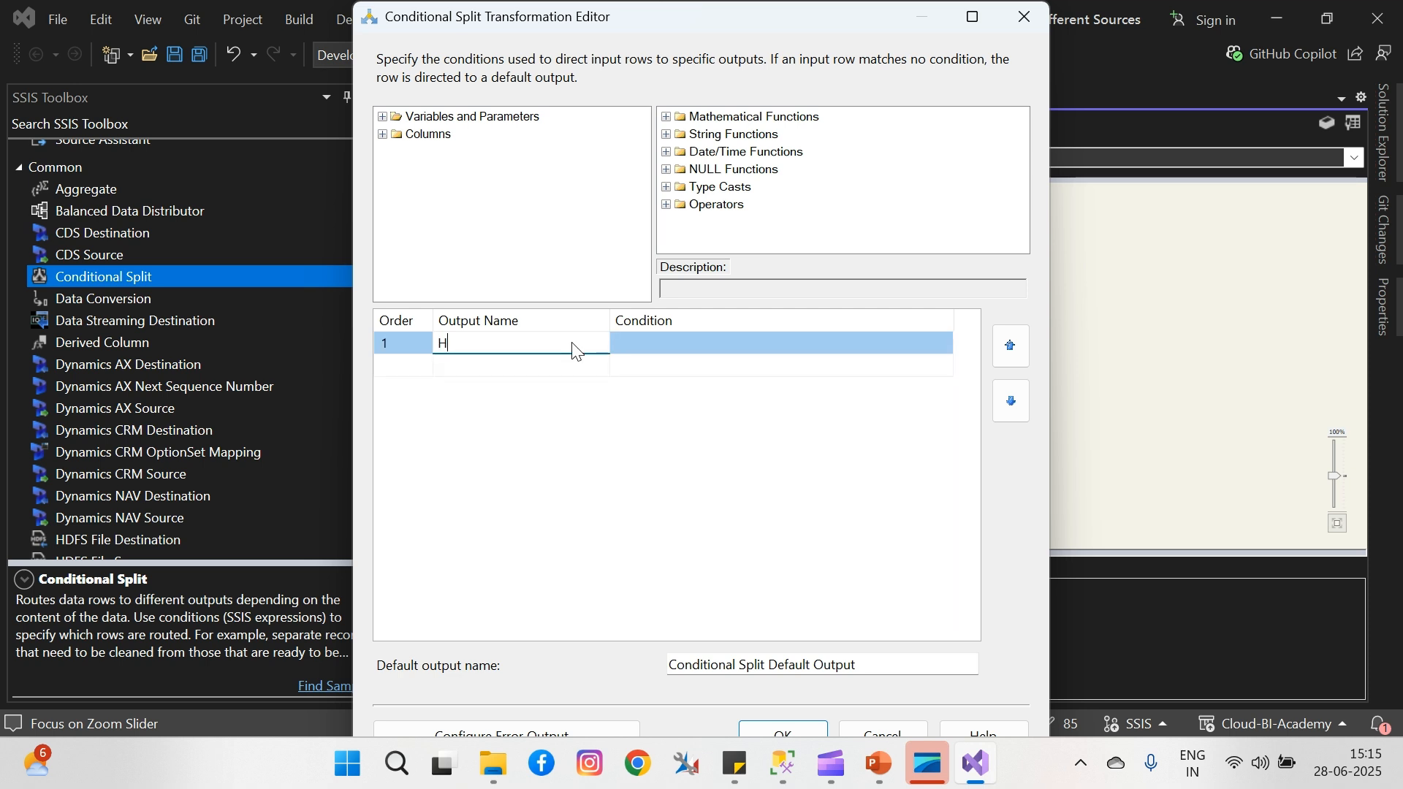
{"action": "type", "text": "ig"}
{"action": "type", "text": "h"}
{"action": "type", "text": "Sale"}
{"action": "key", "text": "BackSpace"}
{"action": "key", "text": "BackSpace"}
{"action": "key", "text": "BackSpace"}
{"action": "key", "text": "BackSpace"}
{"action": "key", "text": "BackSpace"}
{"action": "type", "text": "Vslure"}
{"action": "key", "text": "BackSpace"}
{"action": "key", "text": "BackSpace"}
{"action": "type", "text": "e"}
{"action": "key", "text": "BackSpace"}
{"action": "key", "text": "BackSpace"}
{"action": "key", "text": "BackSpace"}
{"action": "key", "text": "BackSpace"}
{"action": "type", "text": "alueOrder"}
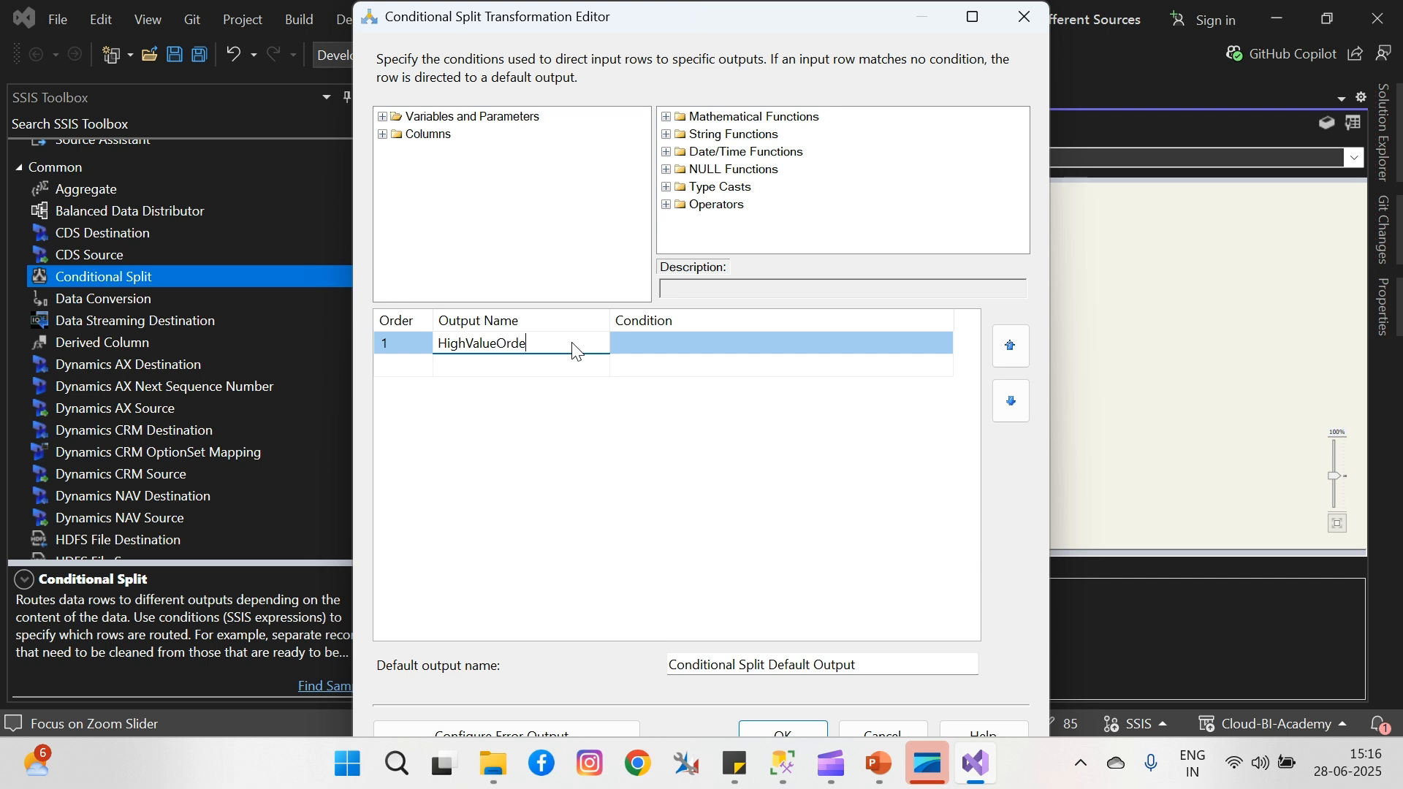
- Set the HighValueOrder output's condition to [OrderTotal] > 1000, using the OrderTotal column
{"action": "left_click", "coordinate": [639, 340]}
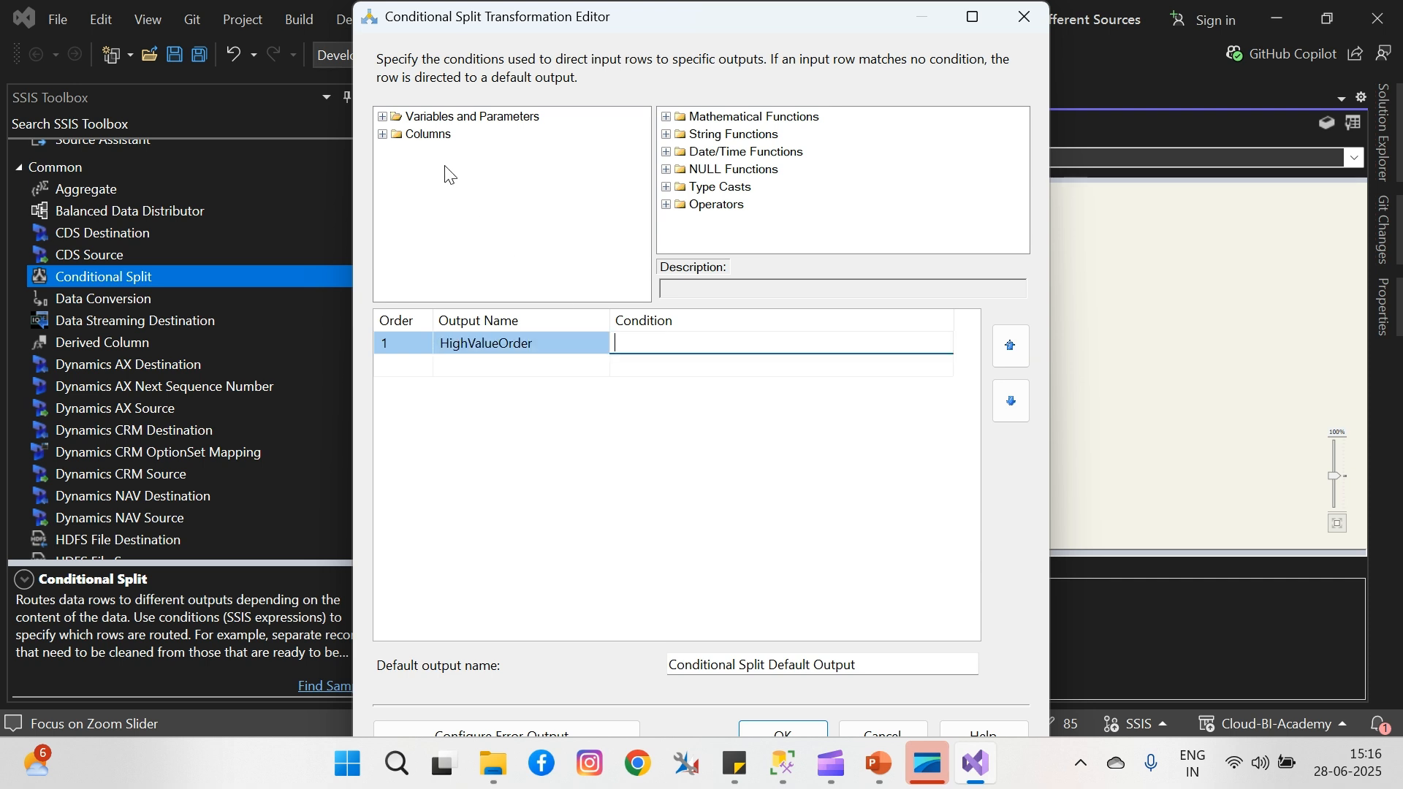
{"action": "left_click", "coordinate": [382, 135]}
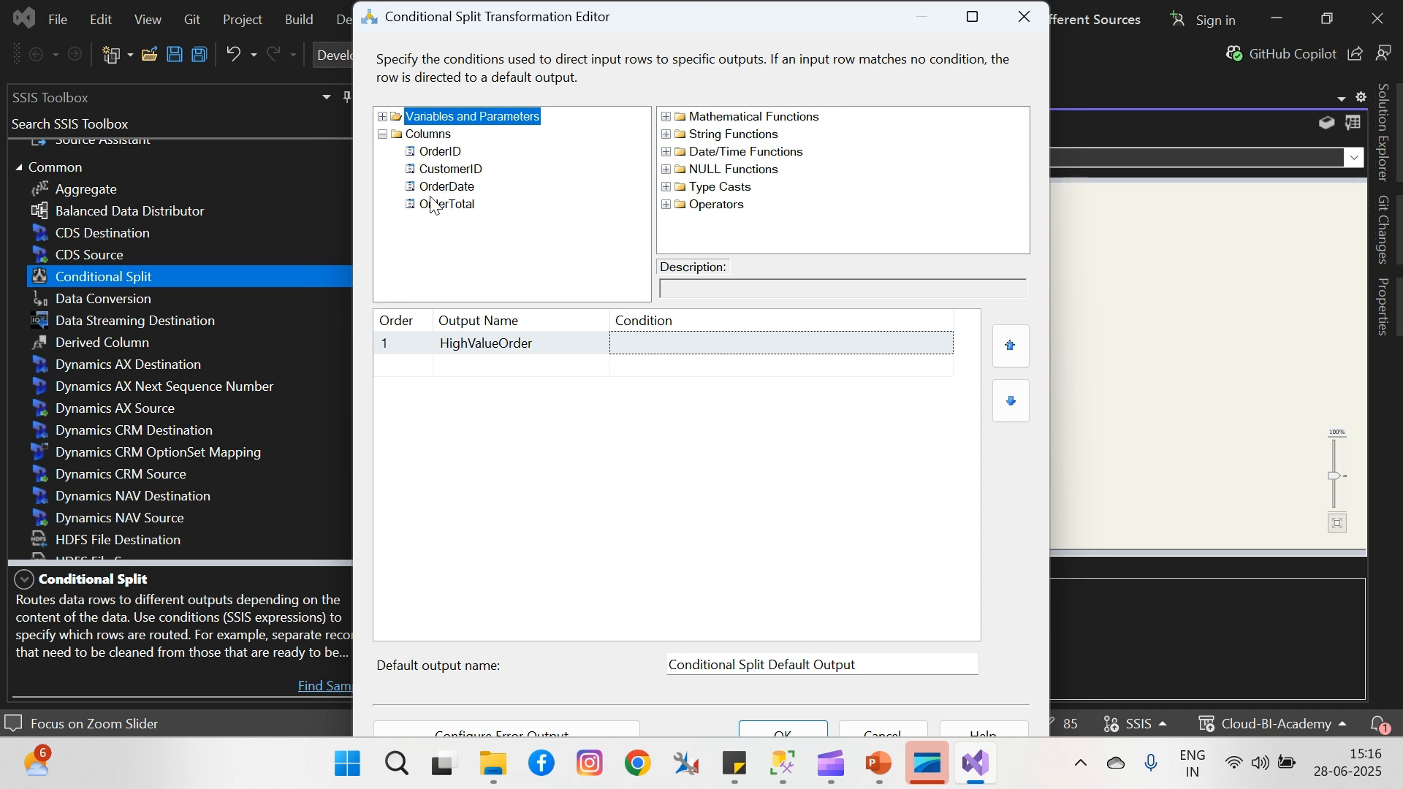
{"action": "left_click_drag", "start_coordinate": [427, 205], "coordinate": [626, 342]}
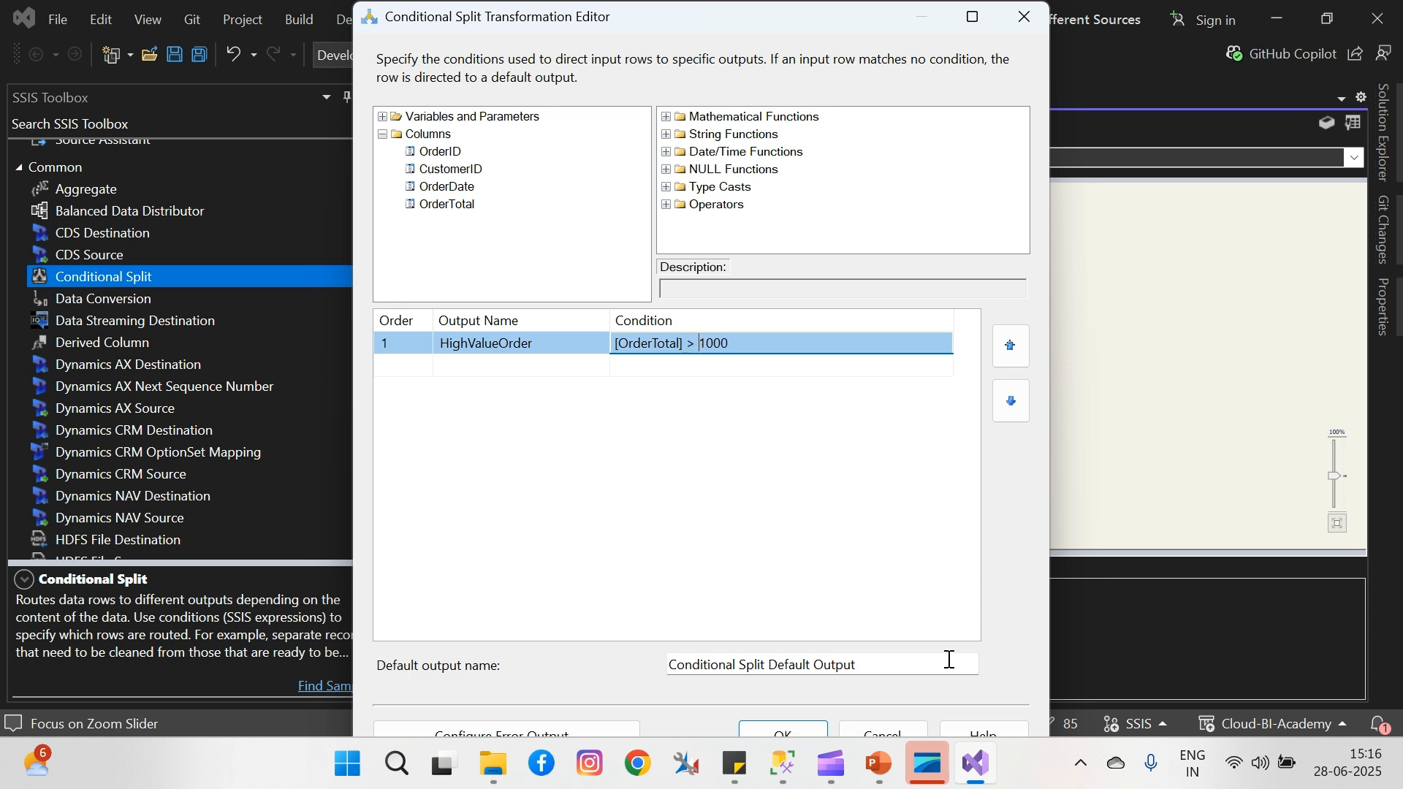
- Set the Conditional Split's default output name to StandardOrders and save the transformation
{"action": "left_click_drag", "start_coordinate": [870, 664], "coordinate": [599, 668]}
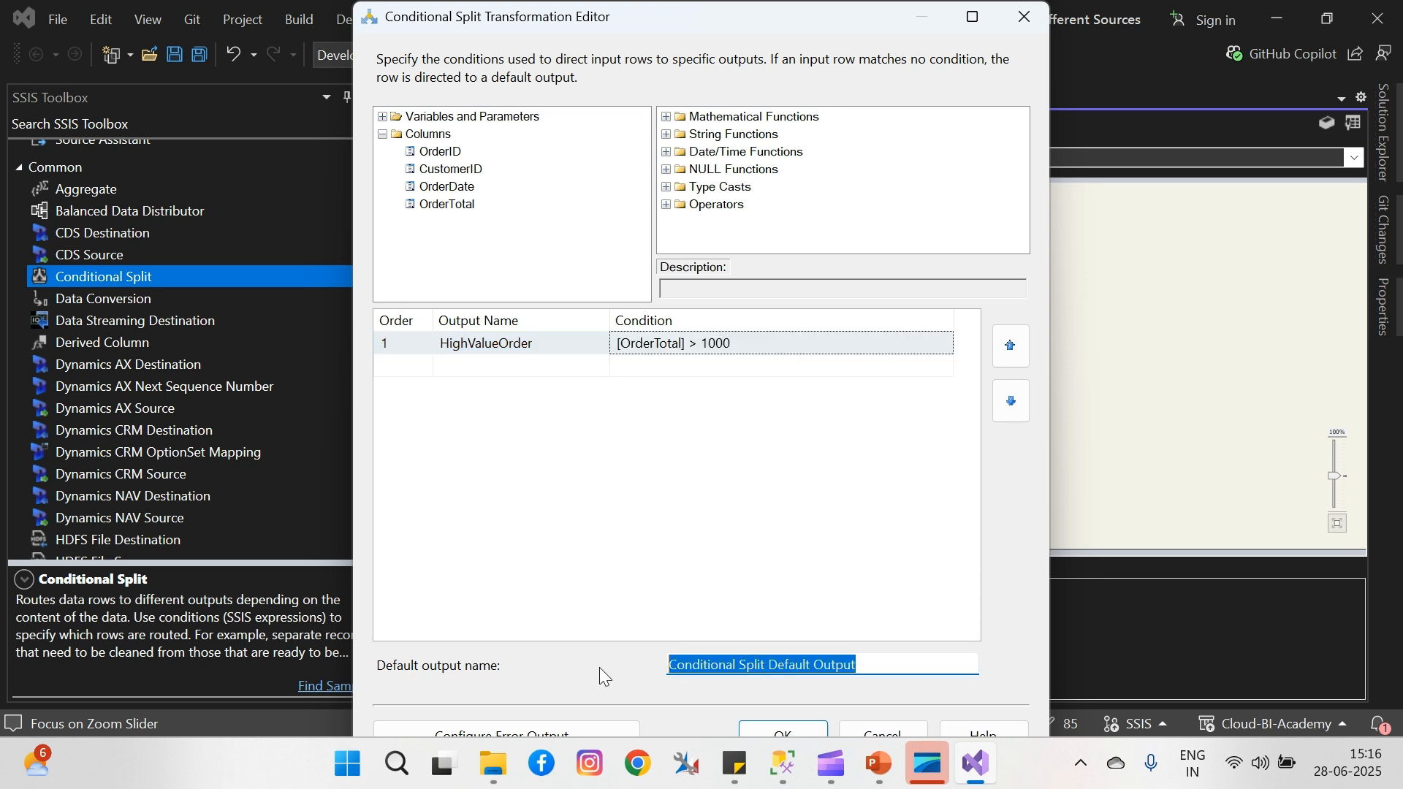
{"action": "type", "text": "St"}
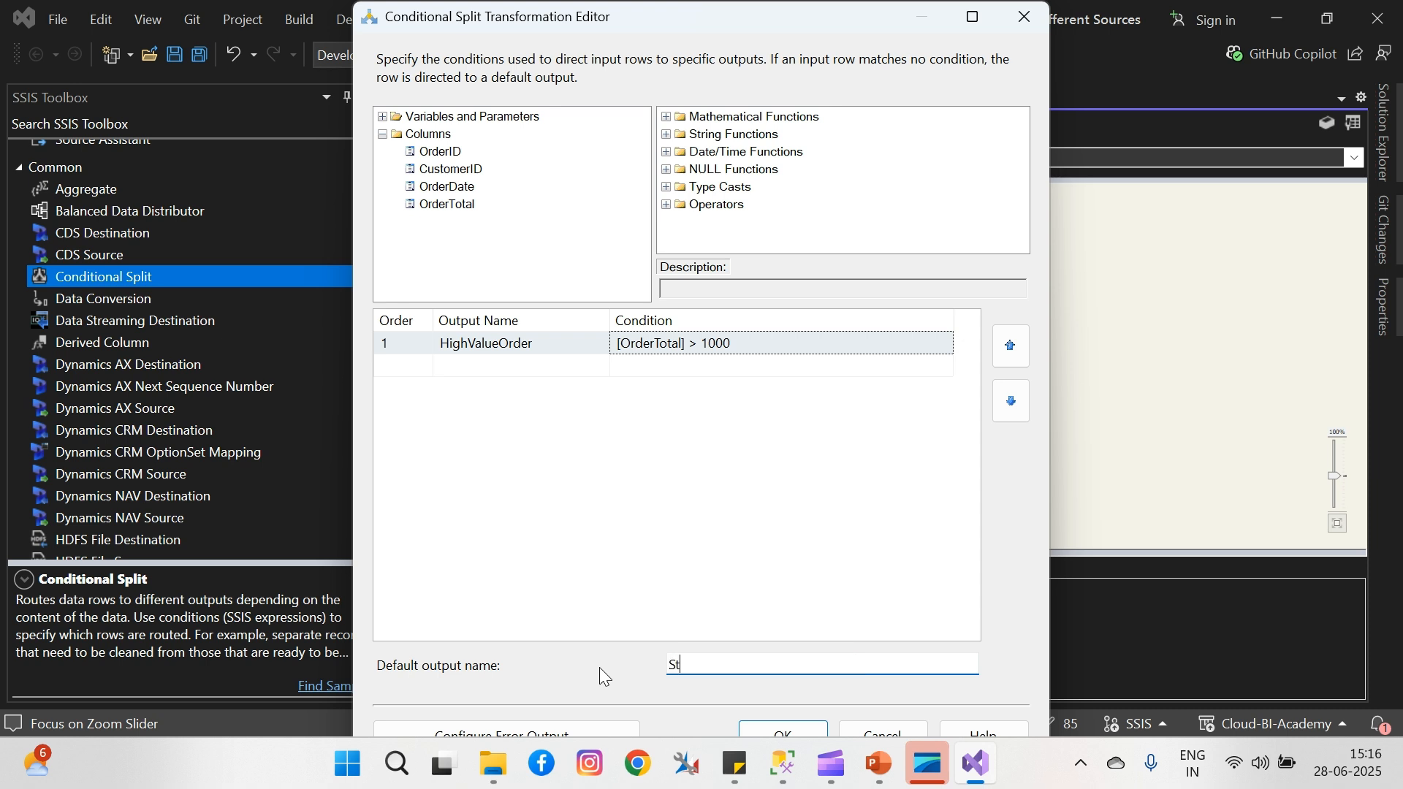
{"action": "type", "text": "andardORders"}
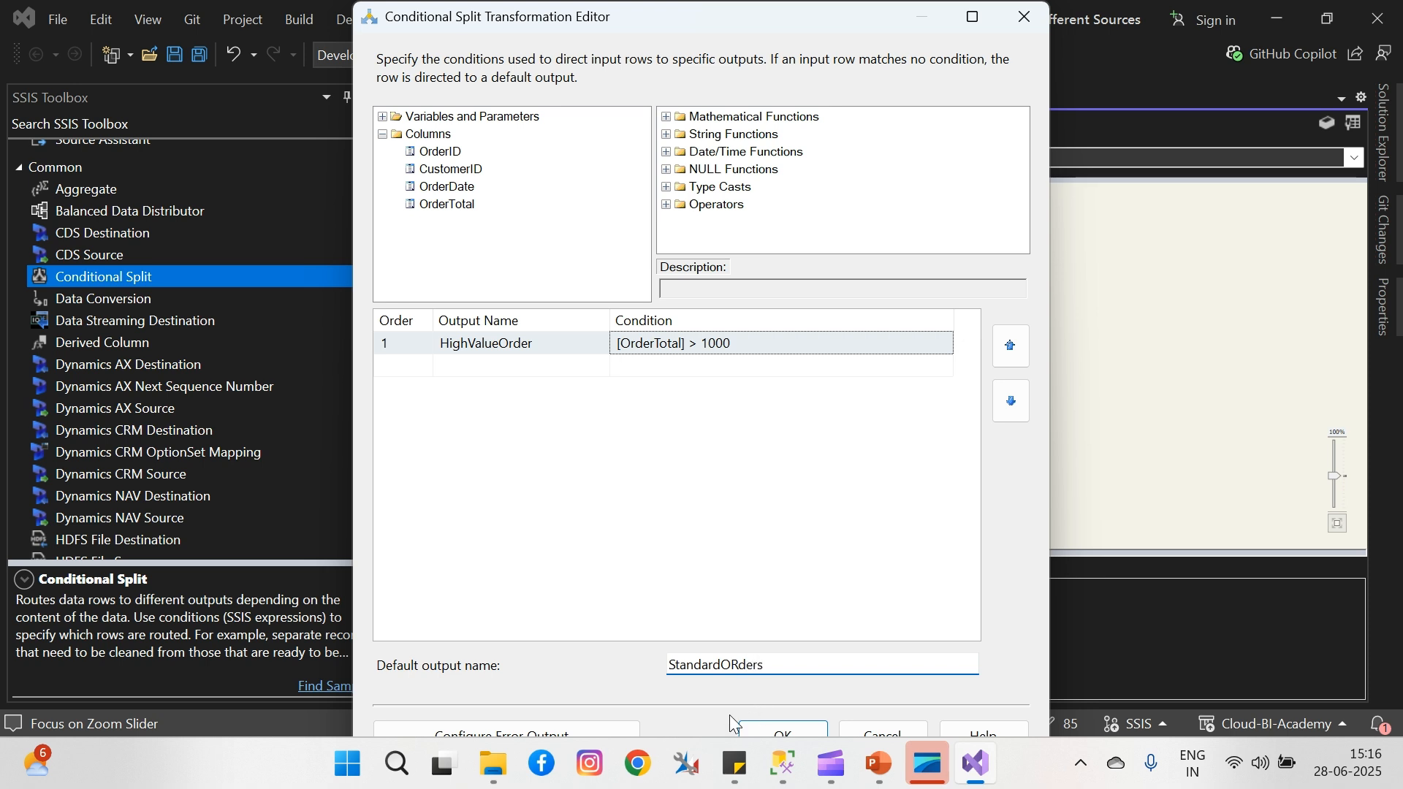
{"action": "left_click", "coordinate": [737, 664]}
{"action": "key", "text": "BackSpace"}
{"action": "type", "text": "r"}
{"action": "left_click", "coordinate": [767, 732]}
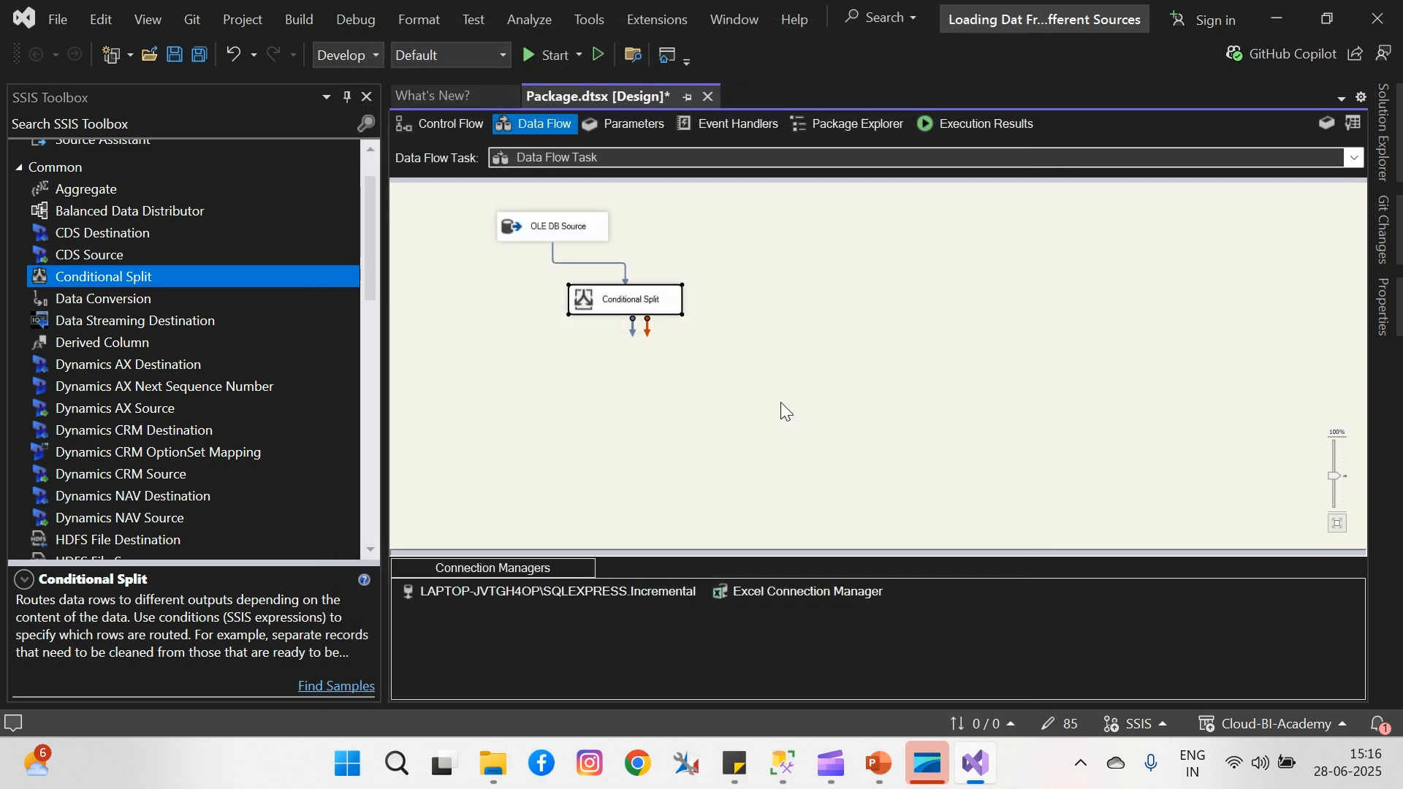
- Add two OLE DB Destinations side by side below the Conditional Split
{"action": "left_click_drag", "start_coordinate": [370, 282], "coordinate": [376, 502]}
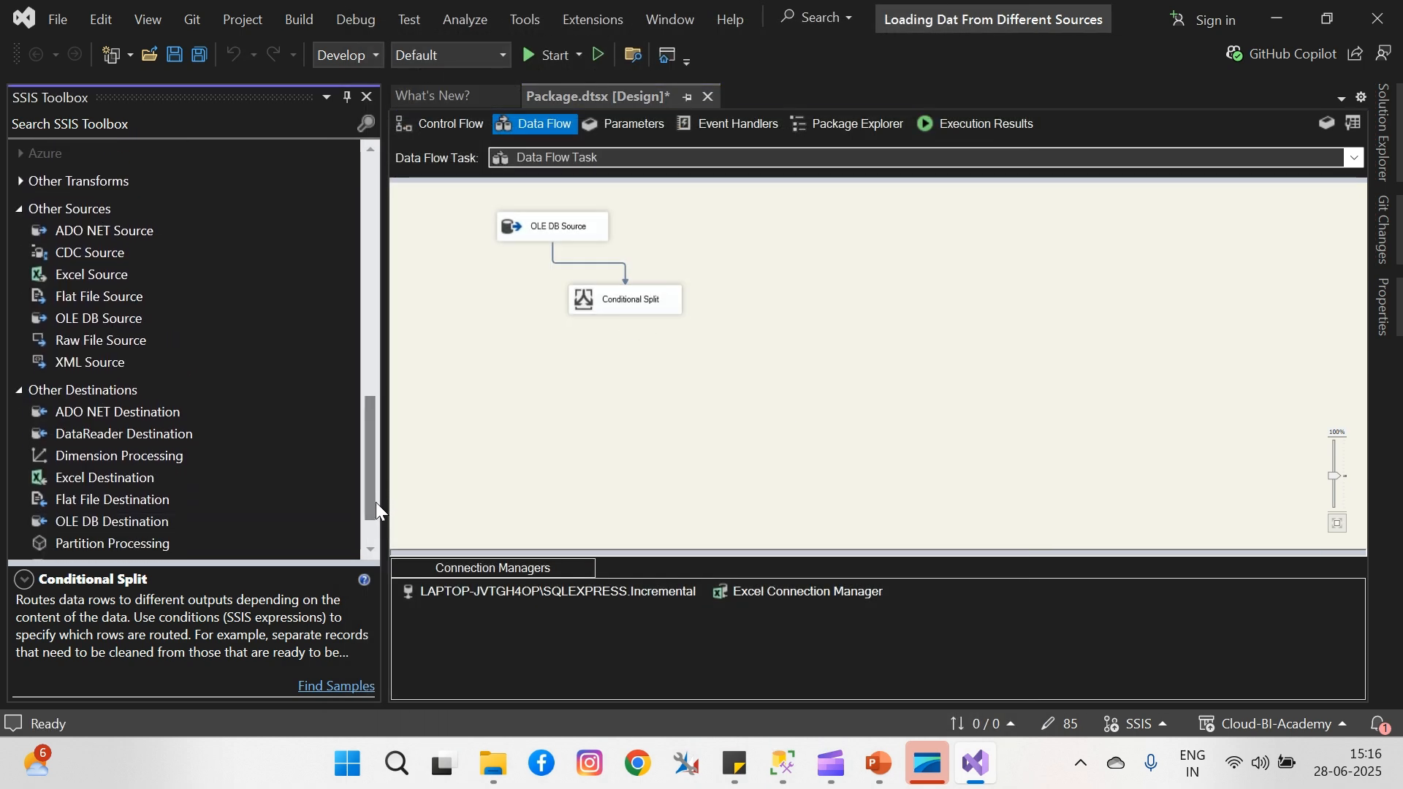
{"action": "left_click_drag", "start_coordinate": [370, 418], "coordinate": [370, 436]}
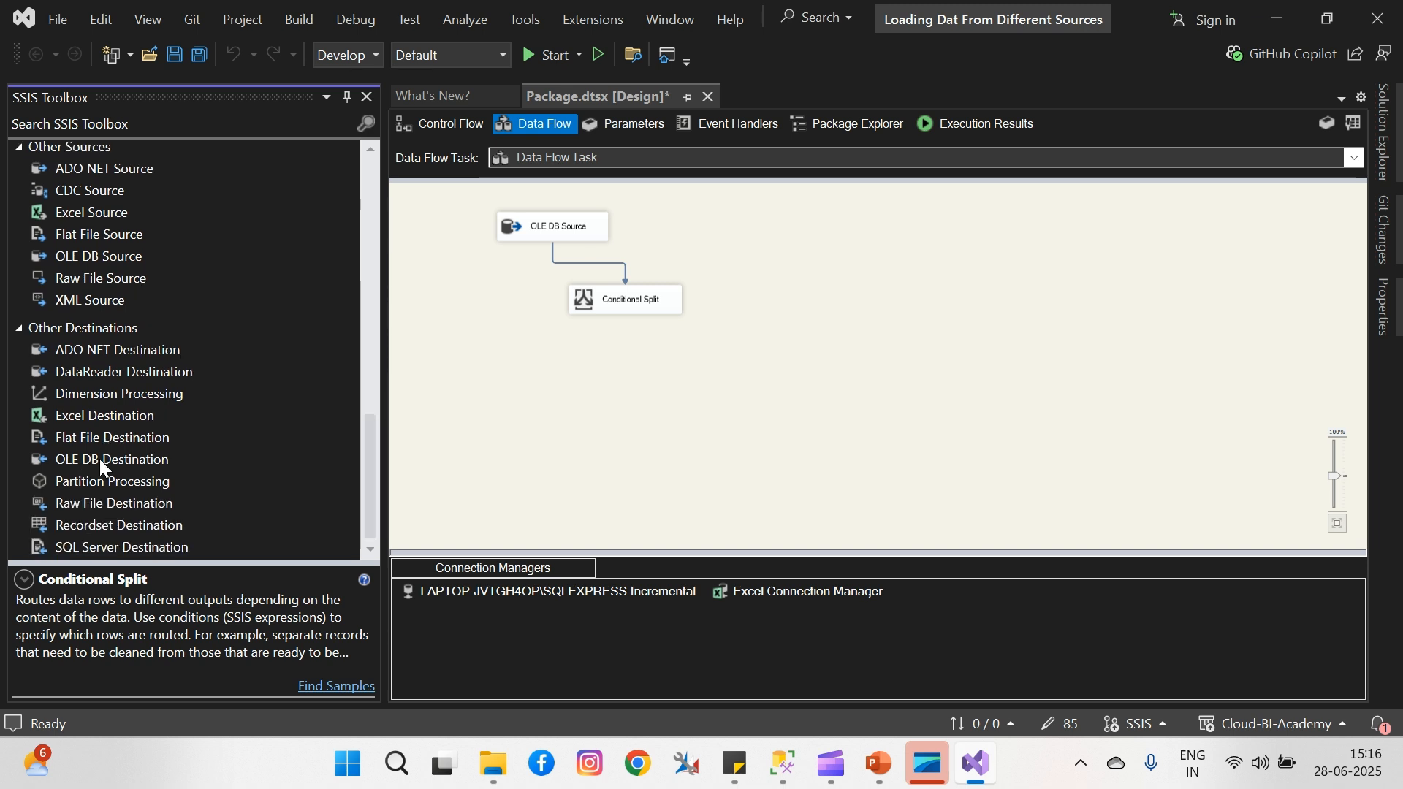
{"action": "left_click_drag", "start_coordinate": [104, 461], "coordinate": [581, 357]}
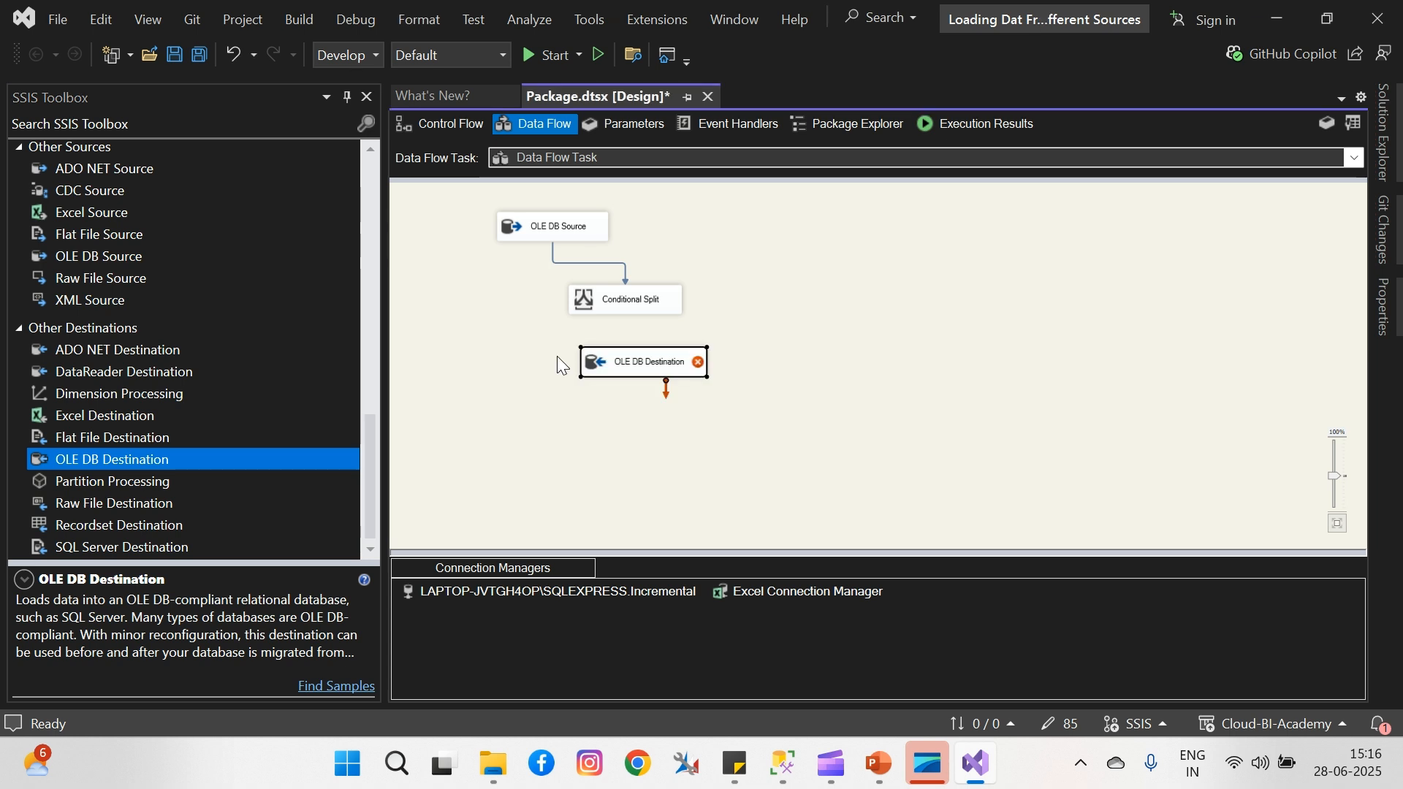
{"action": "left_click_drag", "start_coordinate": [172, 459], "coordinate": [748, 366]}
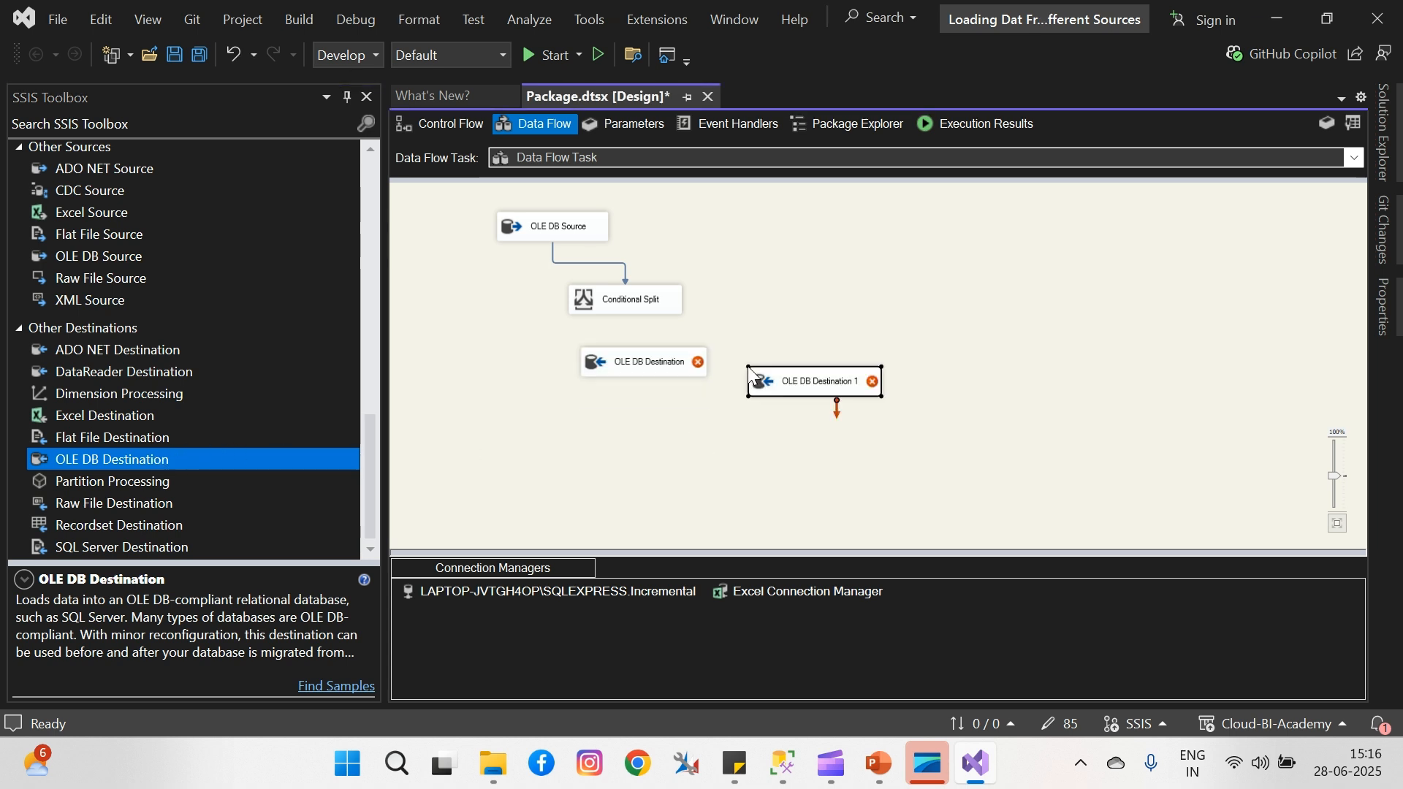
- Connect the Conditional Split's HighValueOrder output to the first OLE DB Destination and its StandardOrders output to the second
{"action": "left_click_drag", "start_coordinate": [648, 298], "coordinate": [641, 362]}
{"action": "left_click", "coordinate": [734, 280]}
{"action": "left_click", "coordinate": [726, 376]}
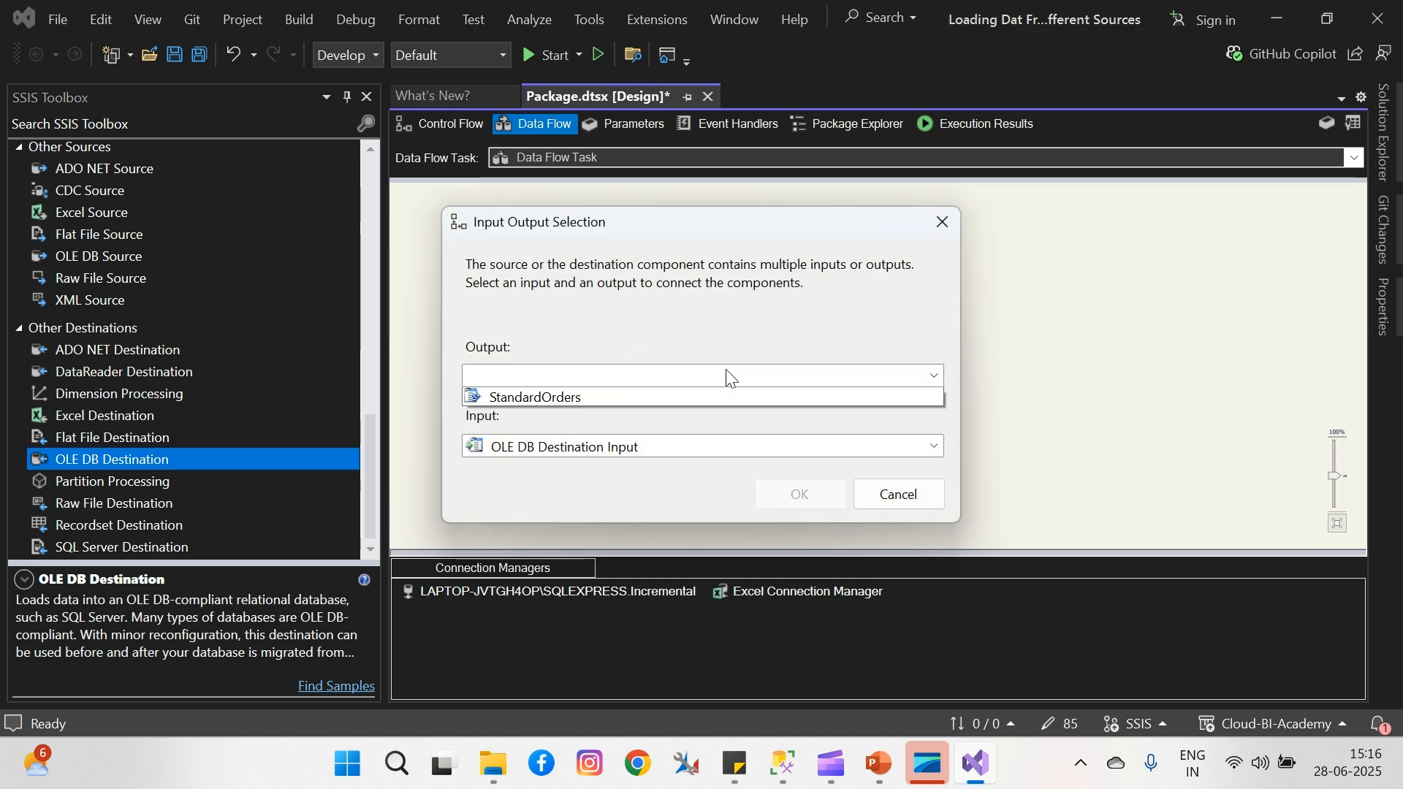
{"action": "left_click", "coordinate": [613, 398]}
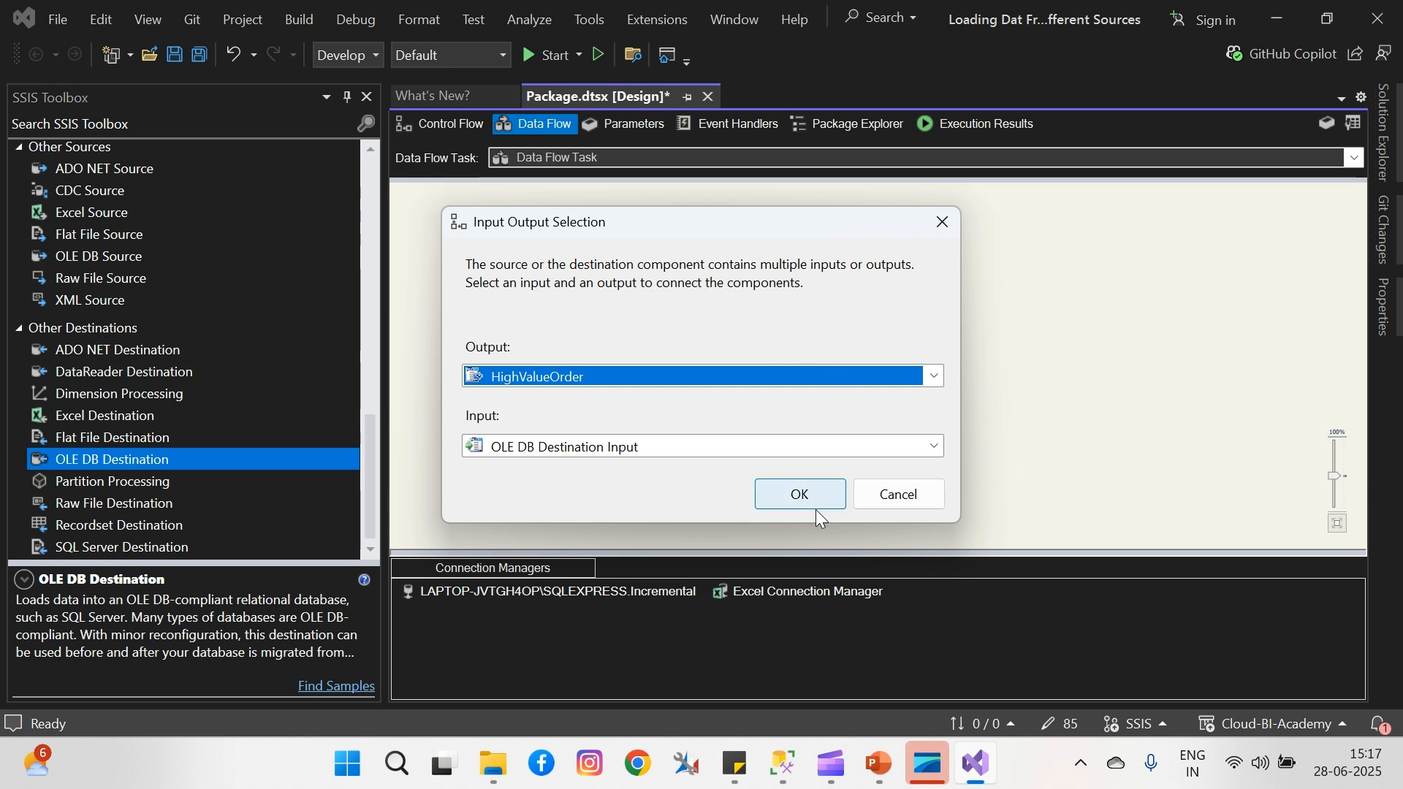
{"action": "left_click", "coordinate": [800, 494]}
{"action": "left_click", "coordinate": [718, 269]}
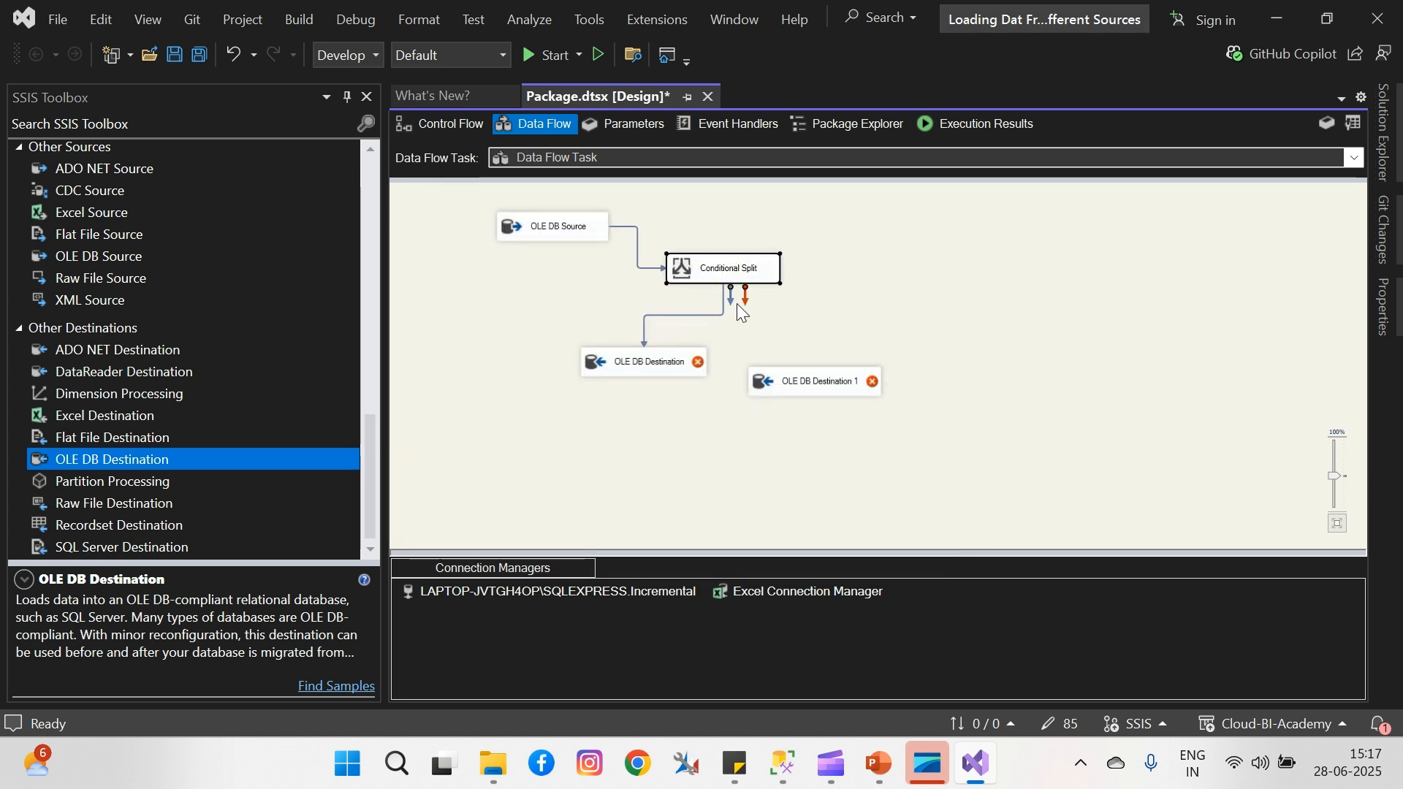
{"action": "left_click_drag", "start_coordinate": [732, 293], "coordinate": [848, 370]}
- Configure the first OLE DB Destination to load into [dbo].[HighValueOrders] with the columns mapped by matching name
{"action": "double_click", "coordinate": [638, 366]}
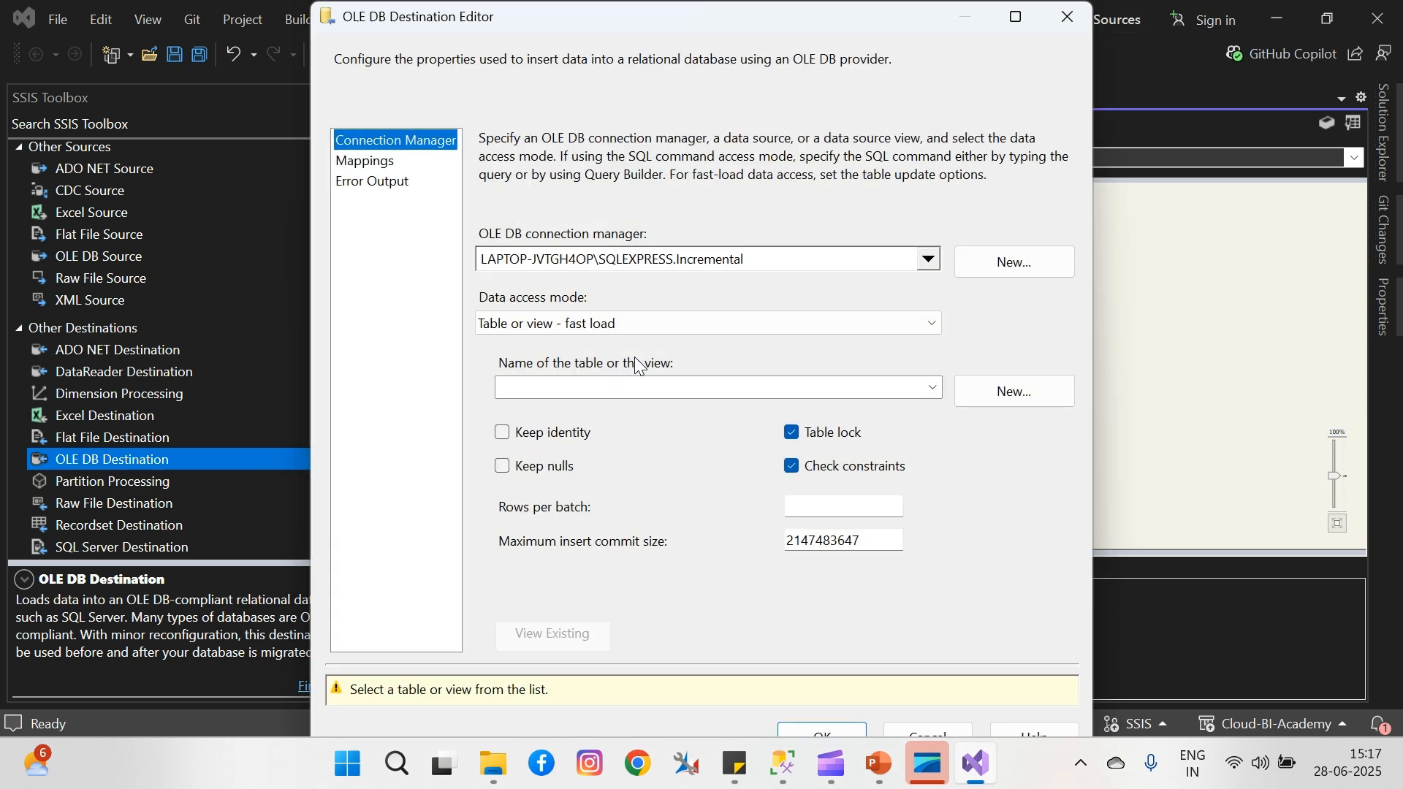
{"action": "left_click", "coordinate": [933, 388]}
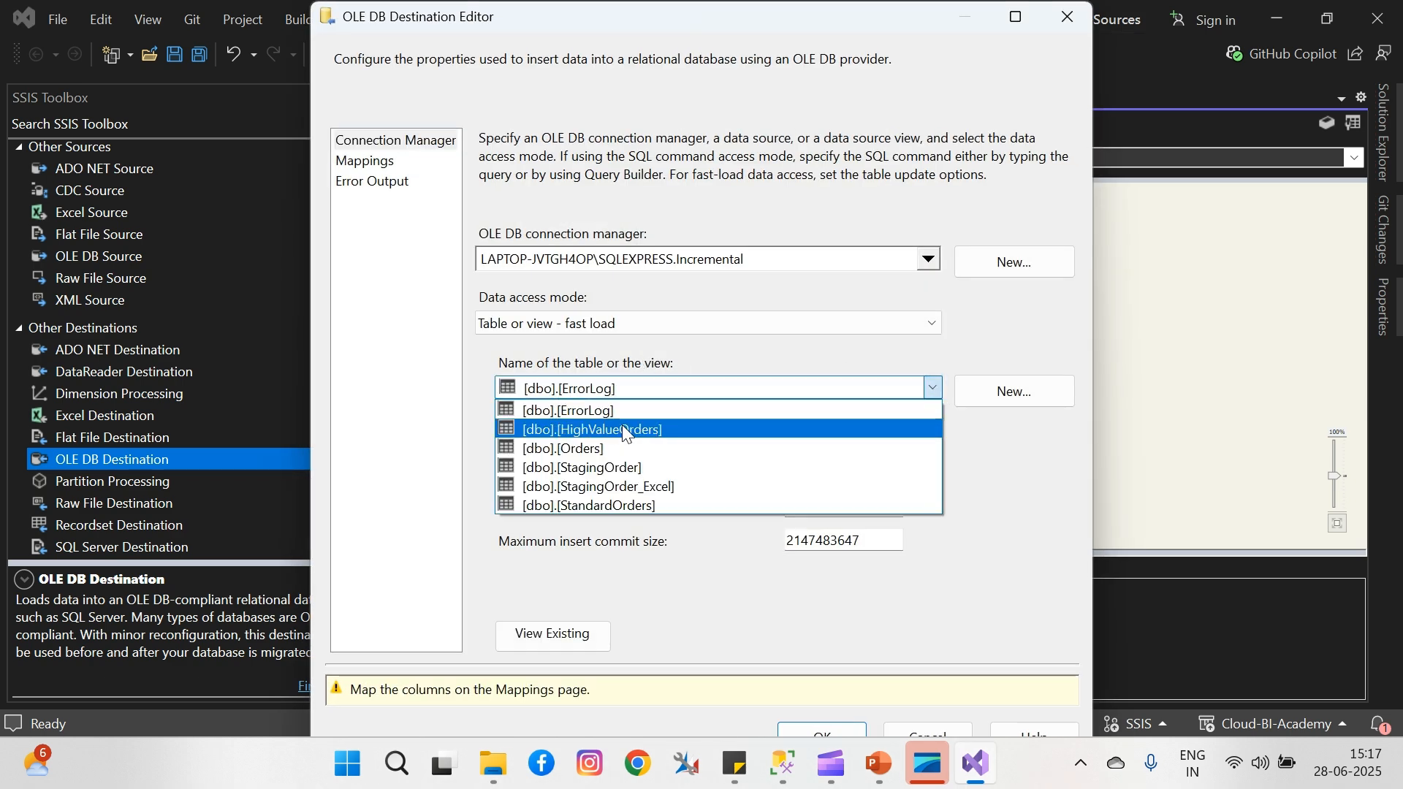
{"action": "left_click", "coordinate": [620, 429]}
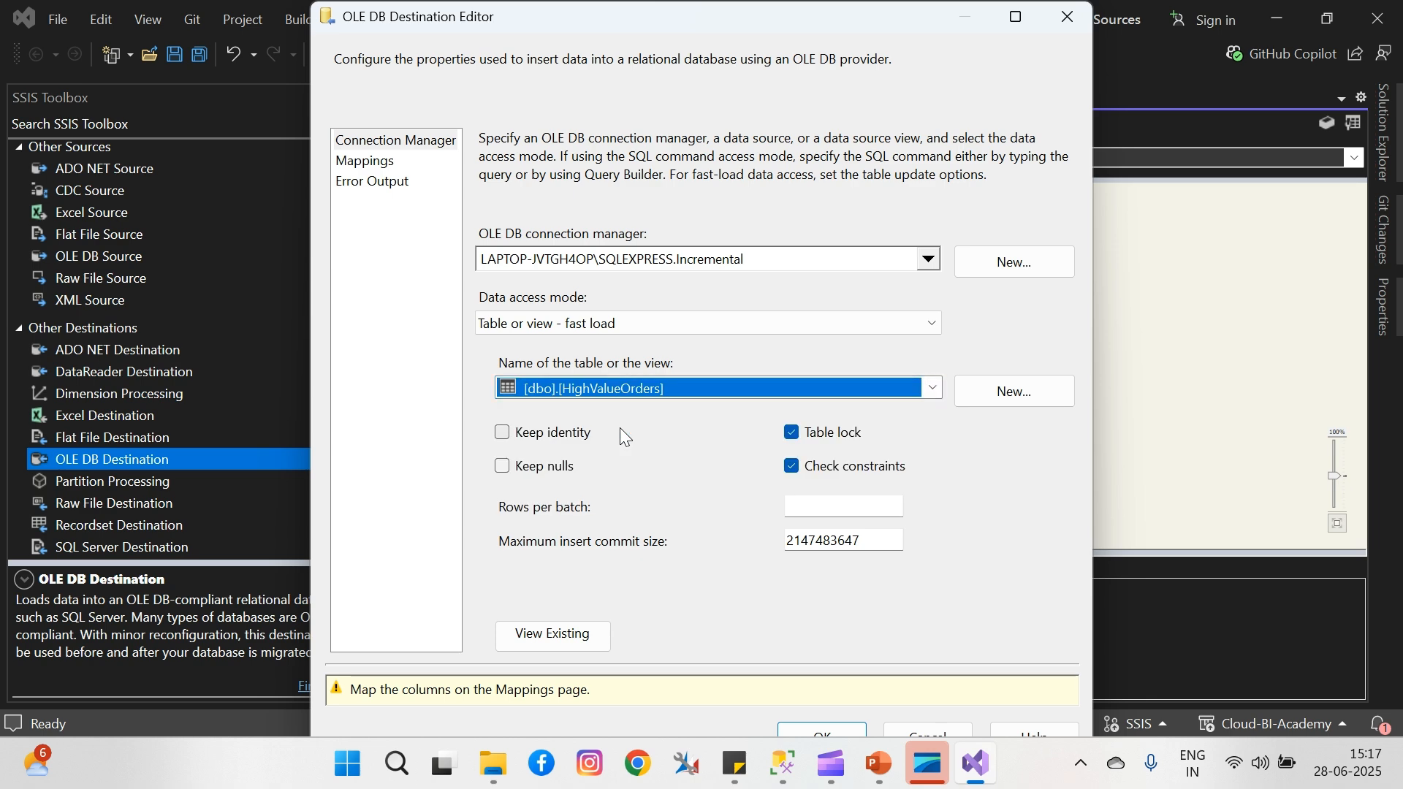
{"action": "left_click", "coordinate": [372, 161]}
{"action": "left_click", "coordinate": [811, 694]}
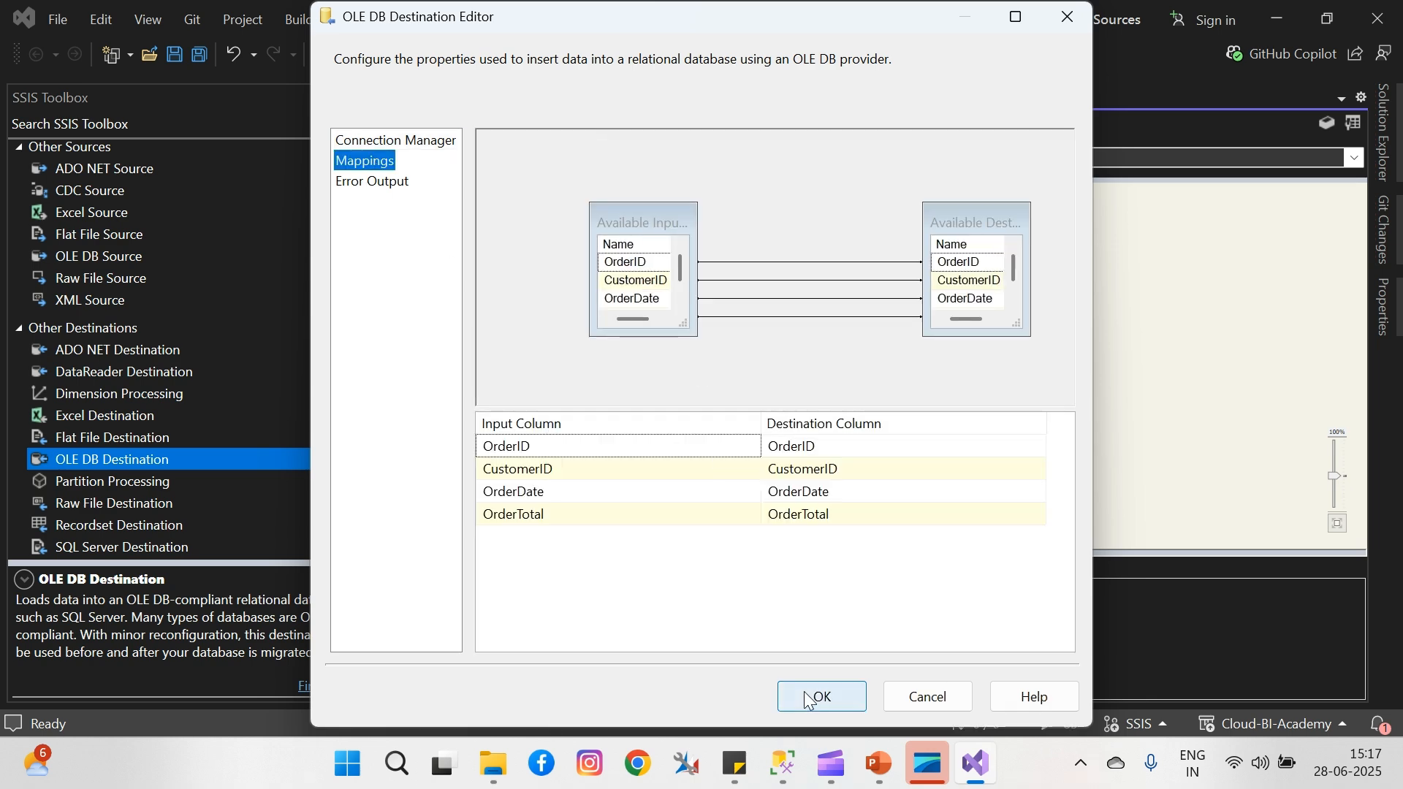
- Configure OLE DB Destination 1 to load into [dbo].[StandardOrders] with the columns mapped by matching name
{"action": "double_click", "coordinate": [846, 366]}
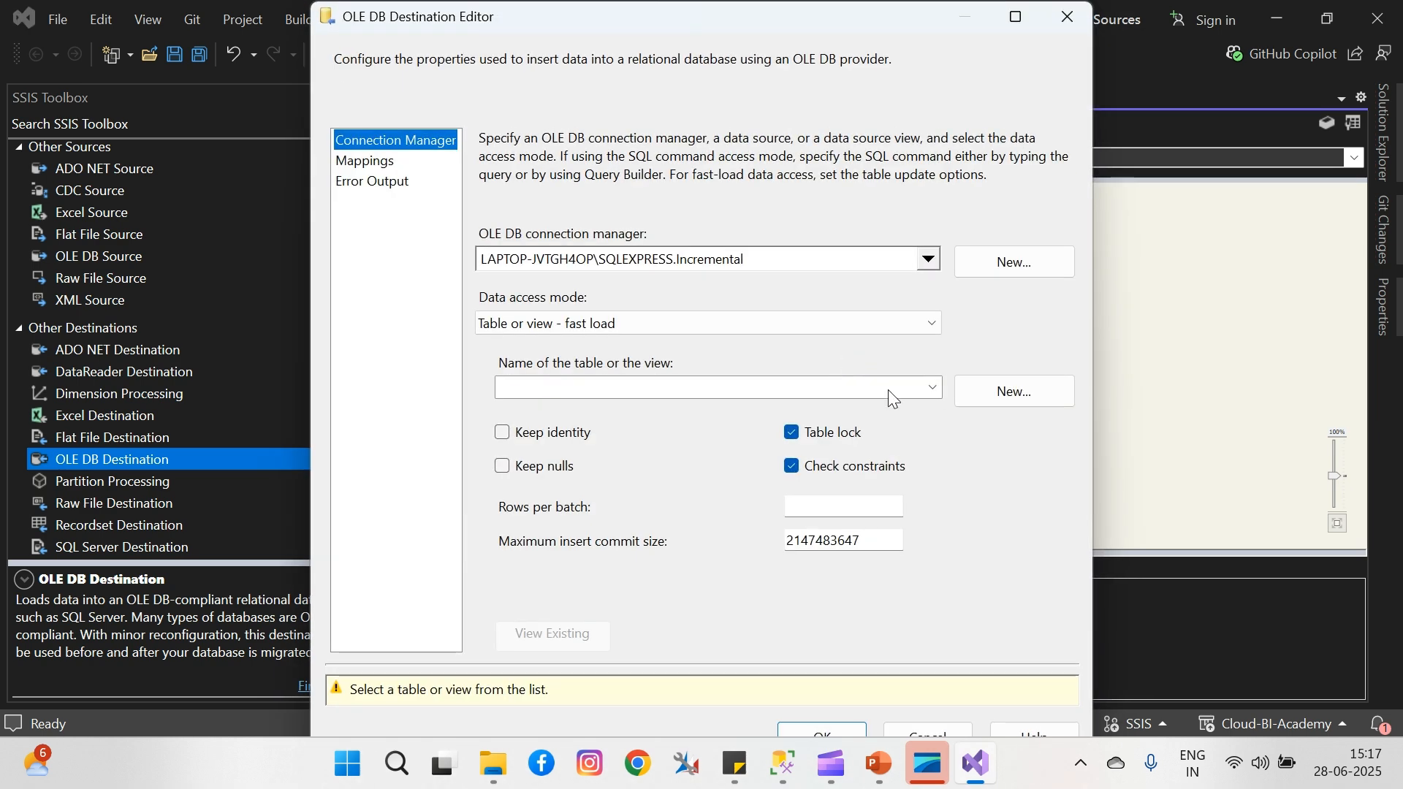
{"action": "left_click", "coordinate": [888, 388]}
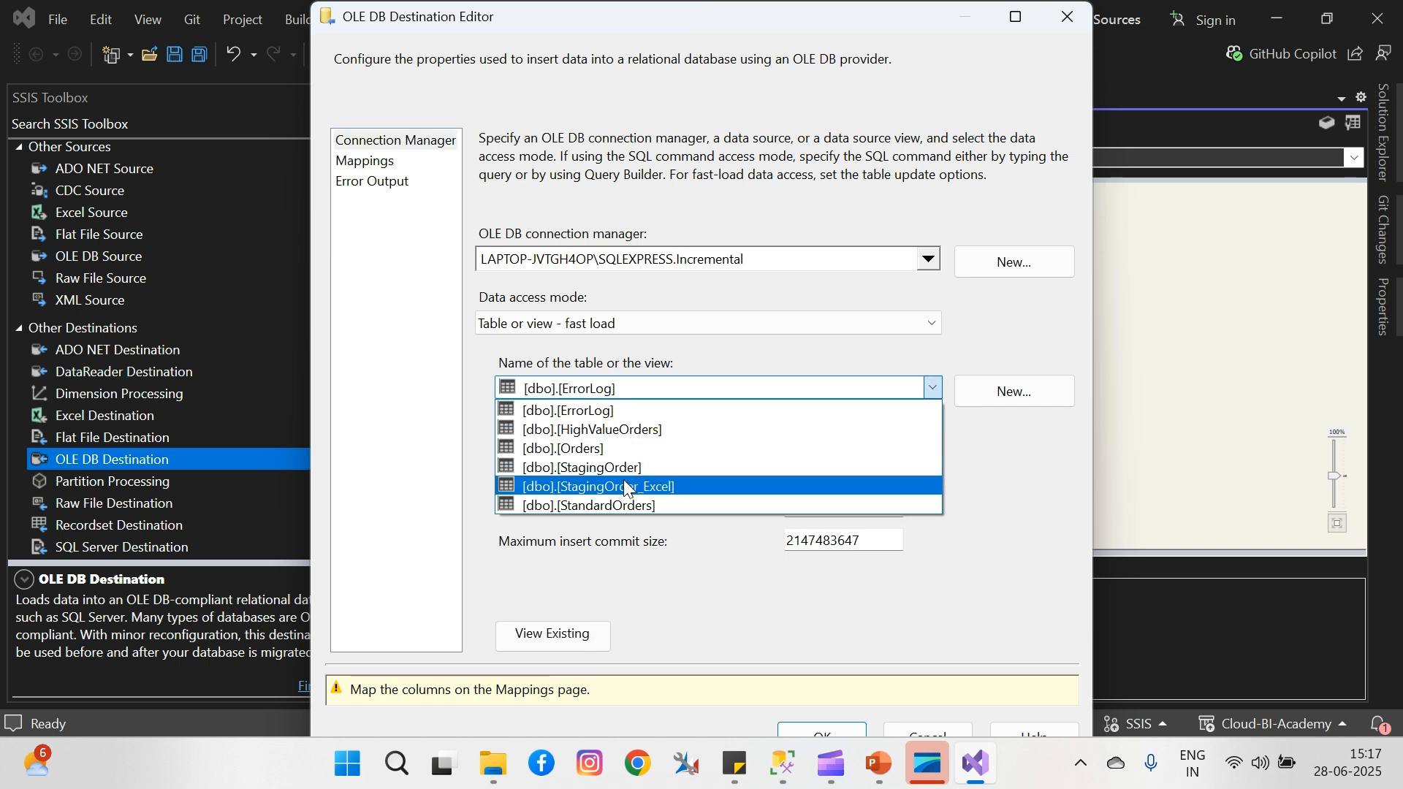
{"action": "left_click", "coordinate": [646, 506]}
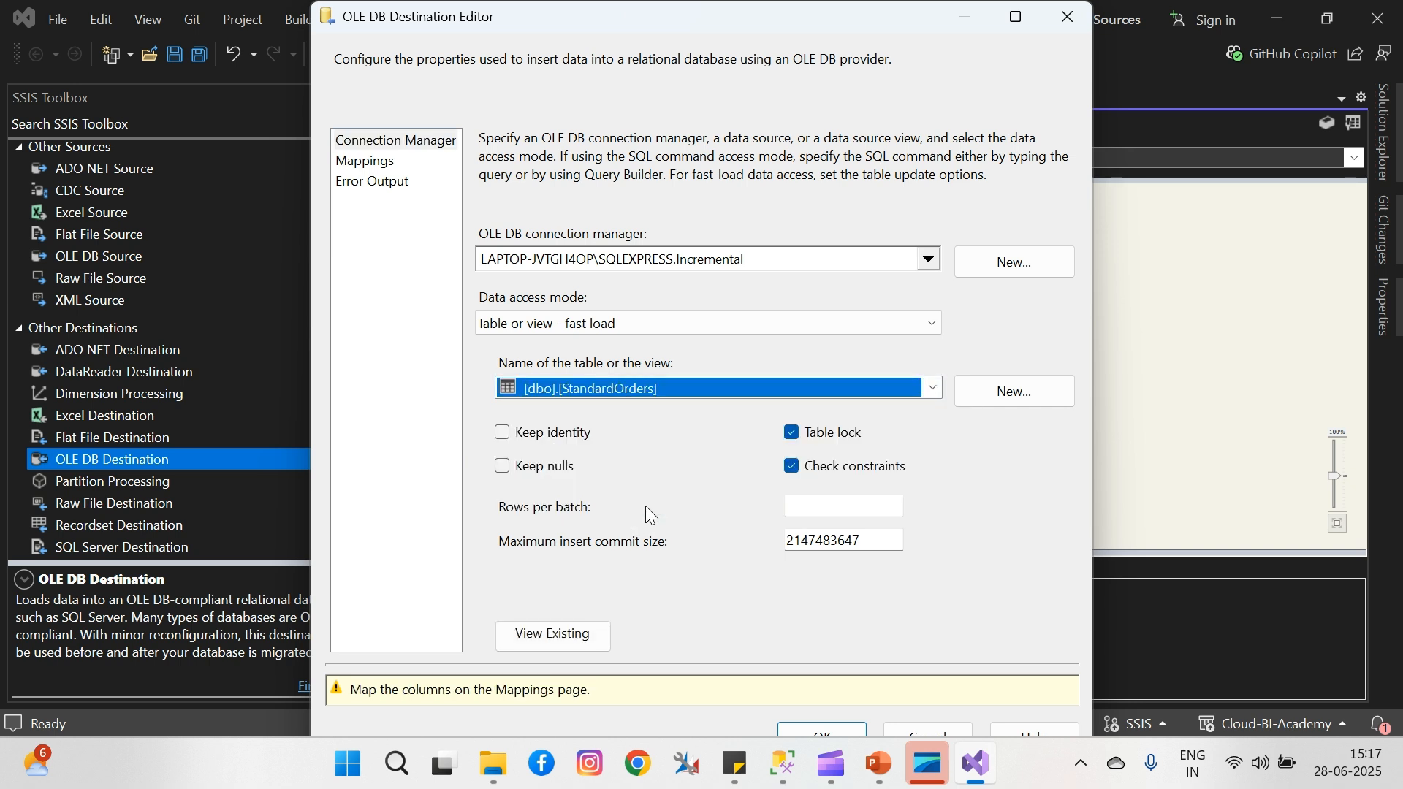
{"action": "left_click", "coordinate": [369, 168]}
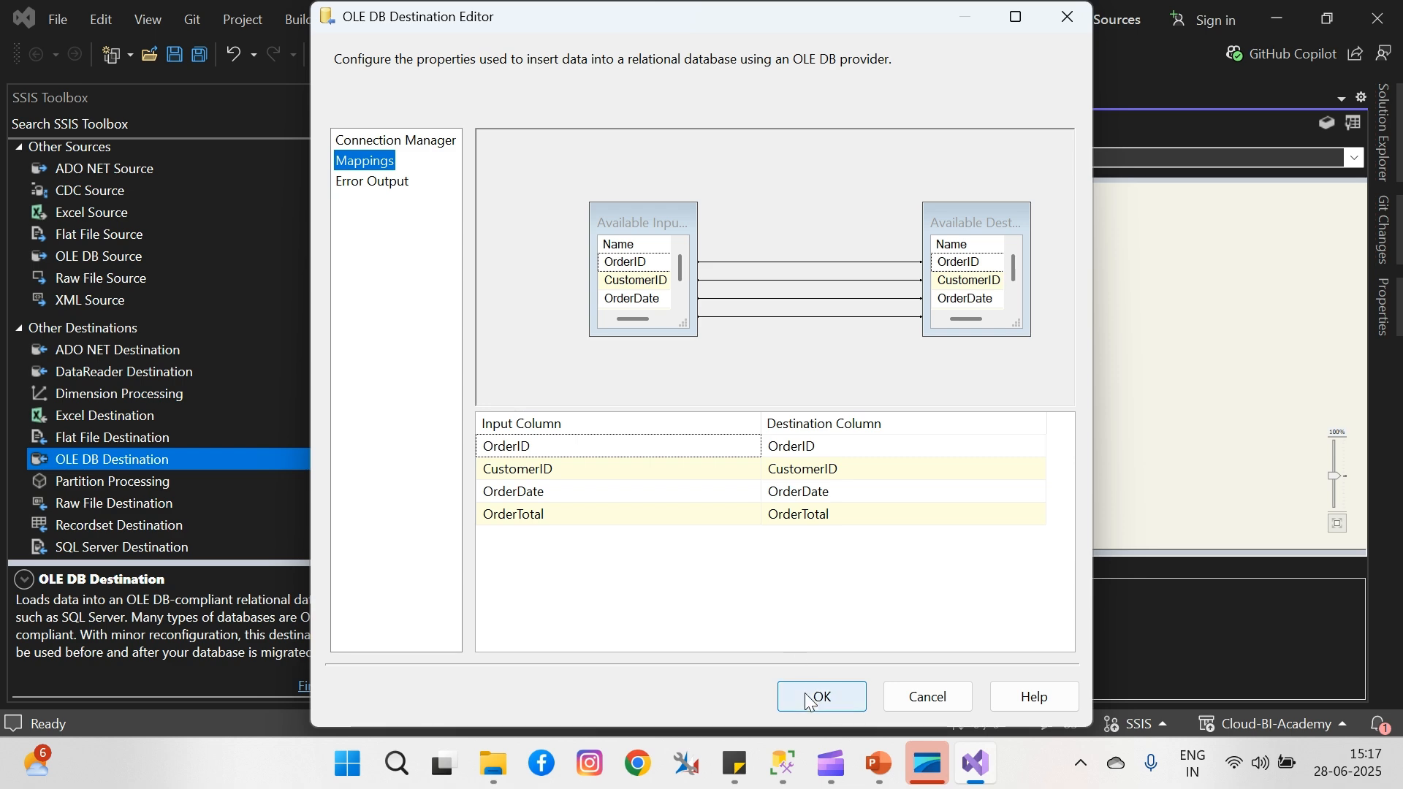
{"action": "left_click", "coordinate": [808, 694]}
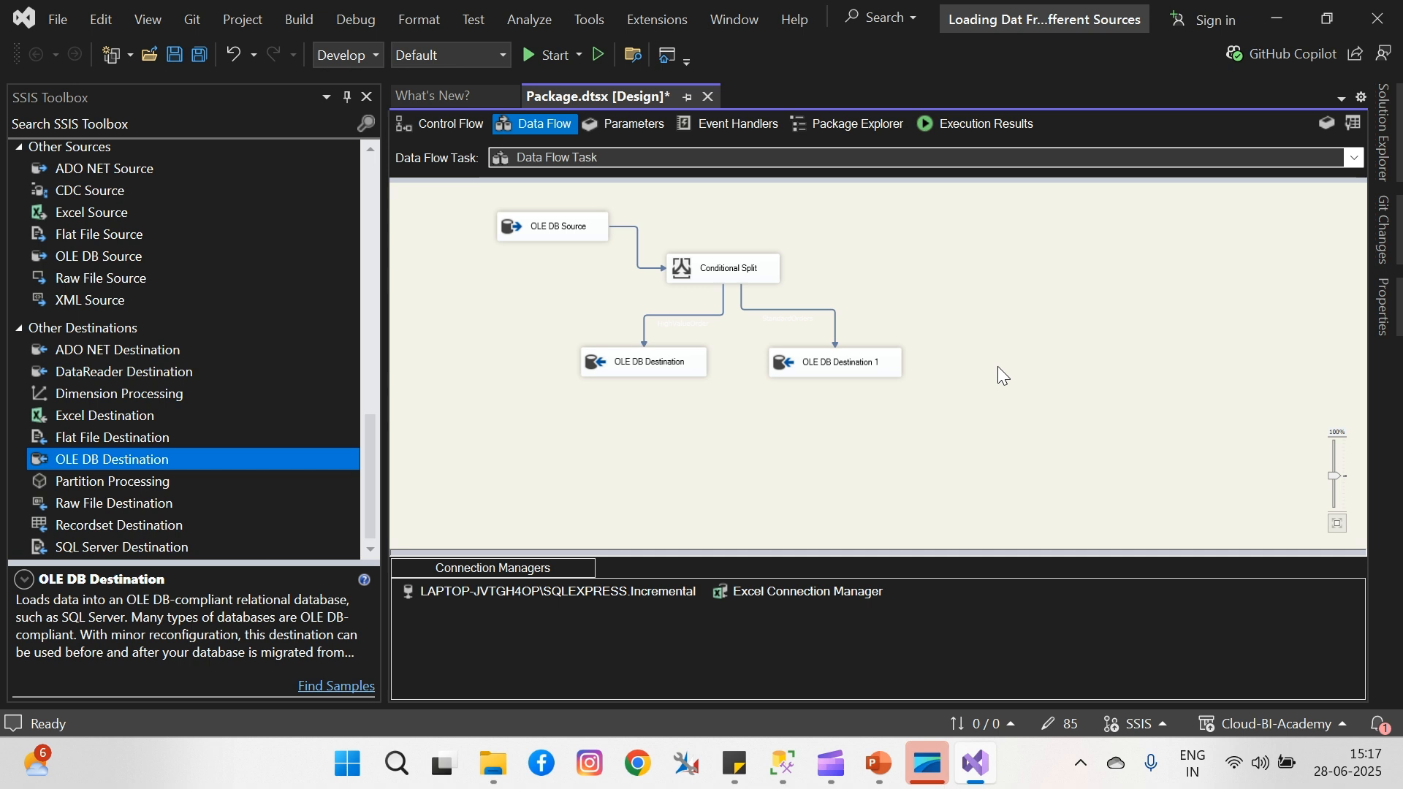
- Execute the Data Flow Task containing the Conditional Split on its own
{"action": "right_click", "coordinate": [941, 282]}
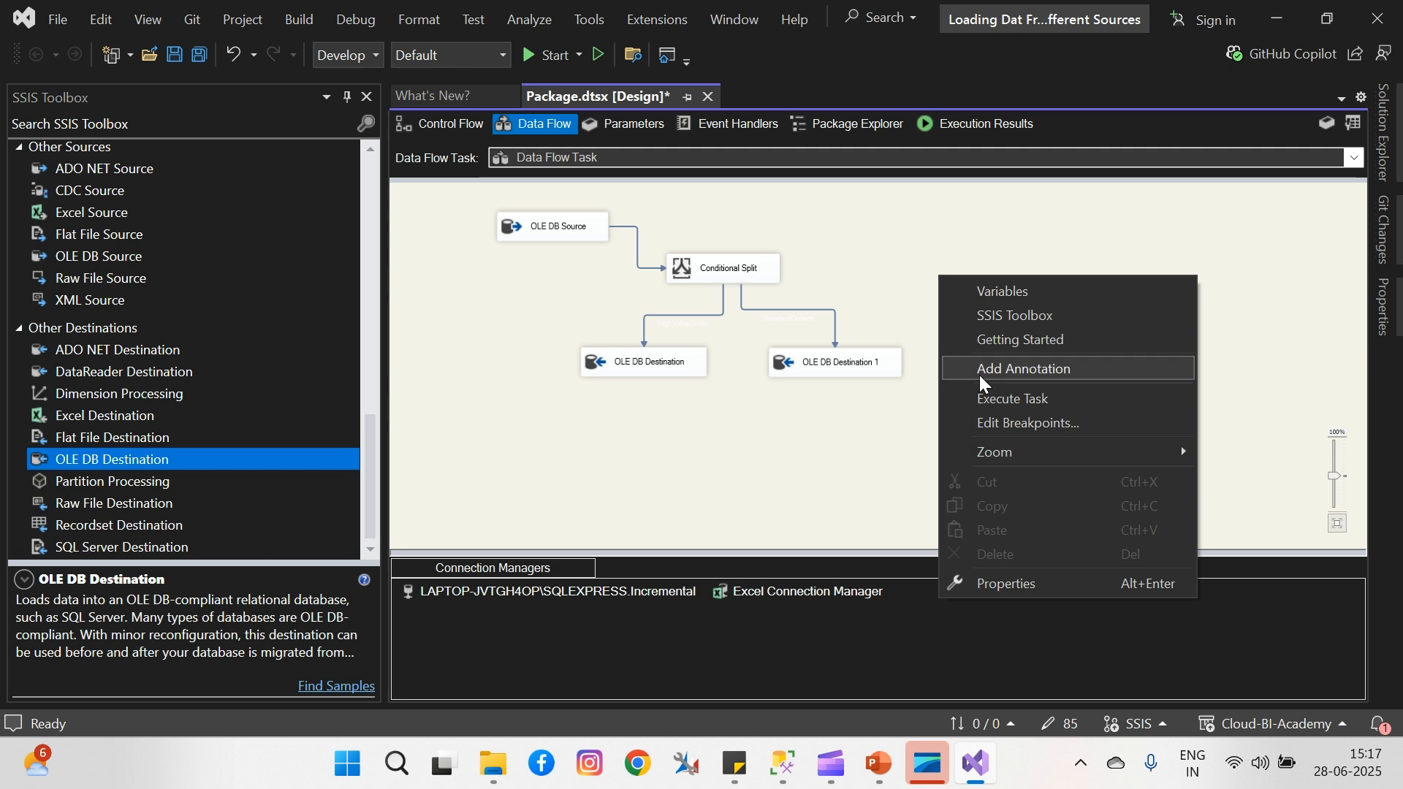
{"action": "left_click", "coordinate": [993, 400]}
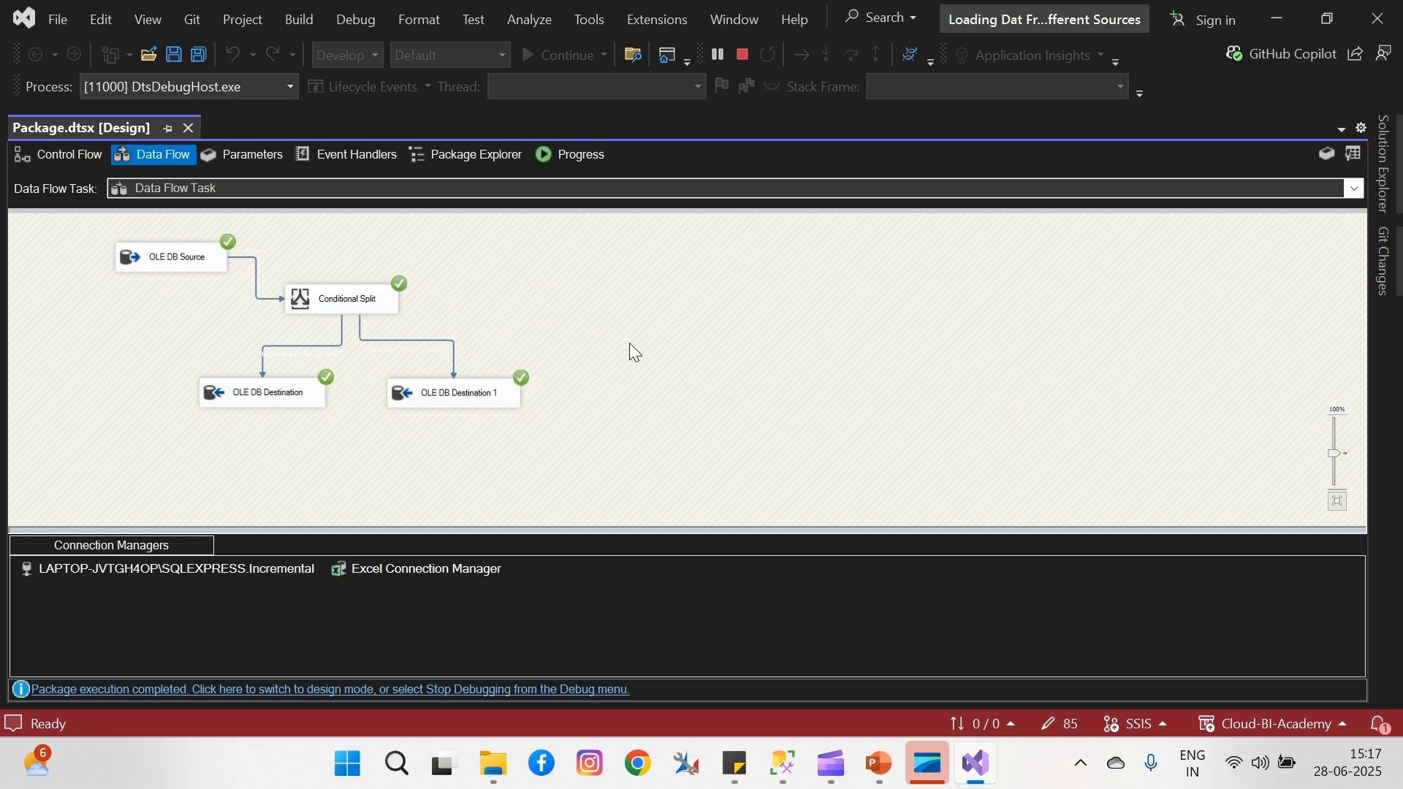
- Switch to SQL Server Management Studio and add a SELECT * query on HighValueOrders below the two staging queries in SQLQuery3.sql
{"action": "left_click", "coordinate": [783, 763]}
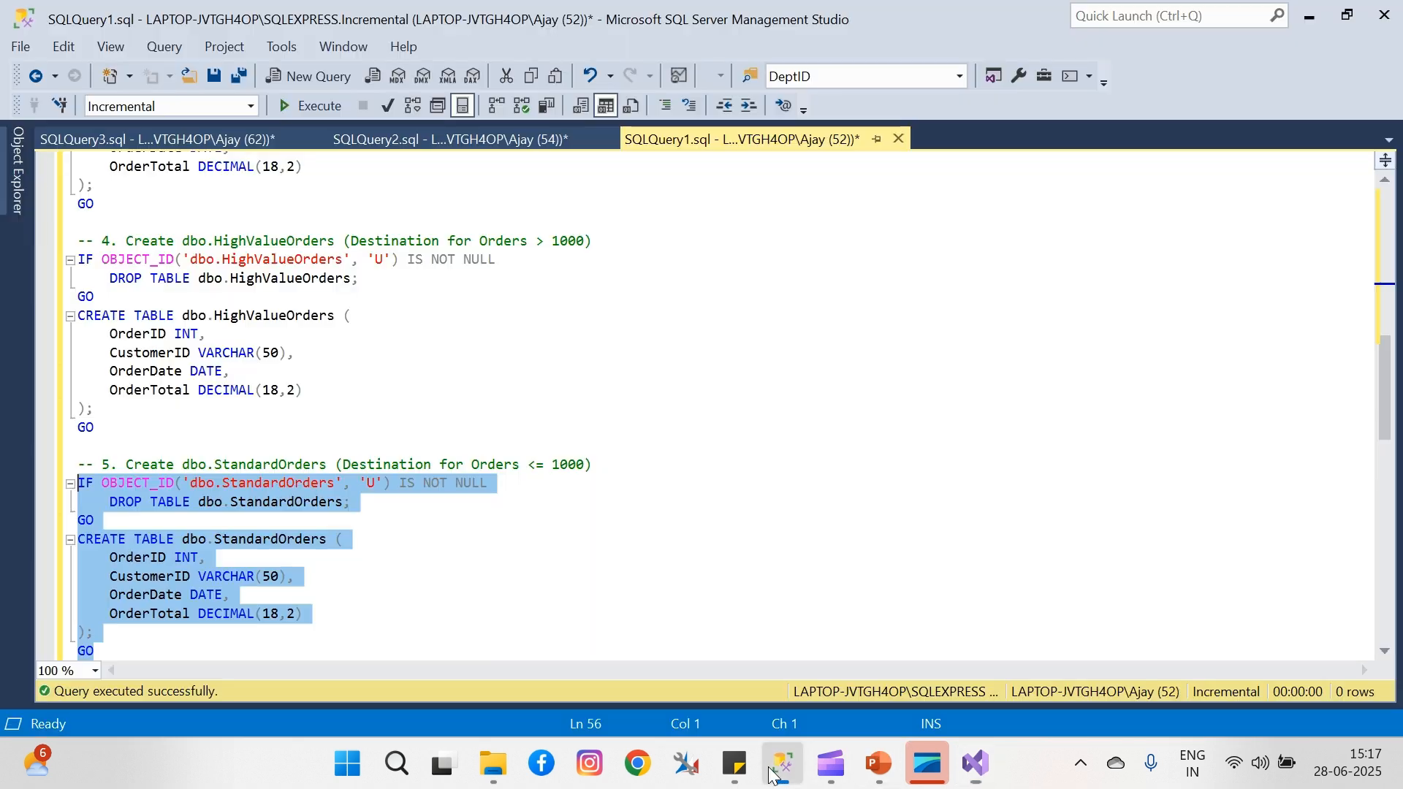
{"action": "left_click", "coordinate": [241, 135]}
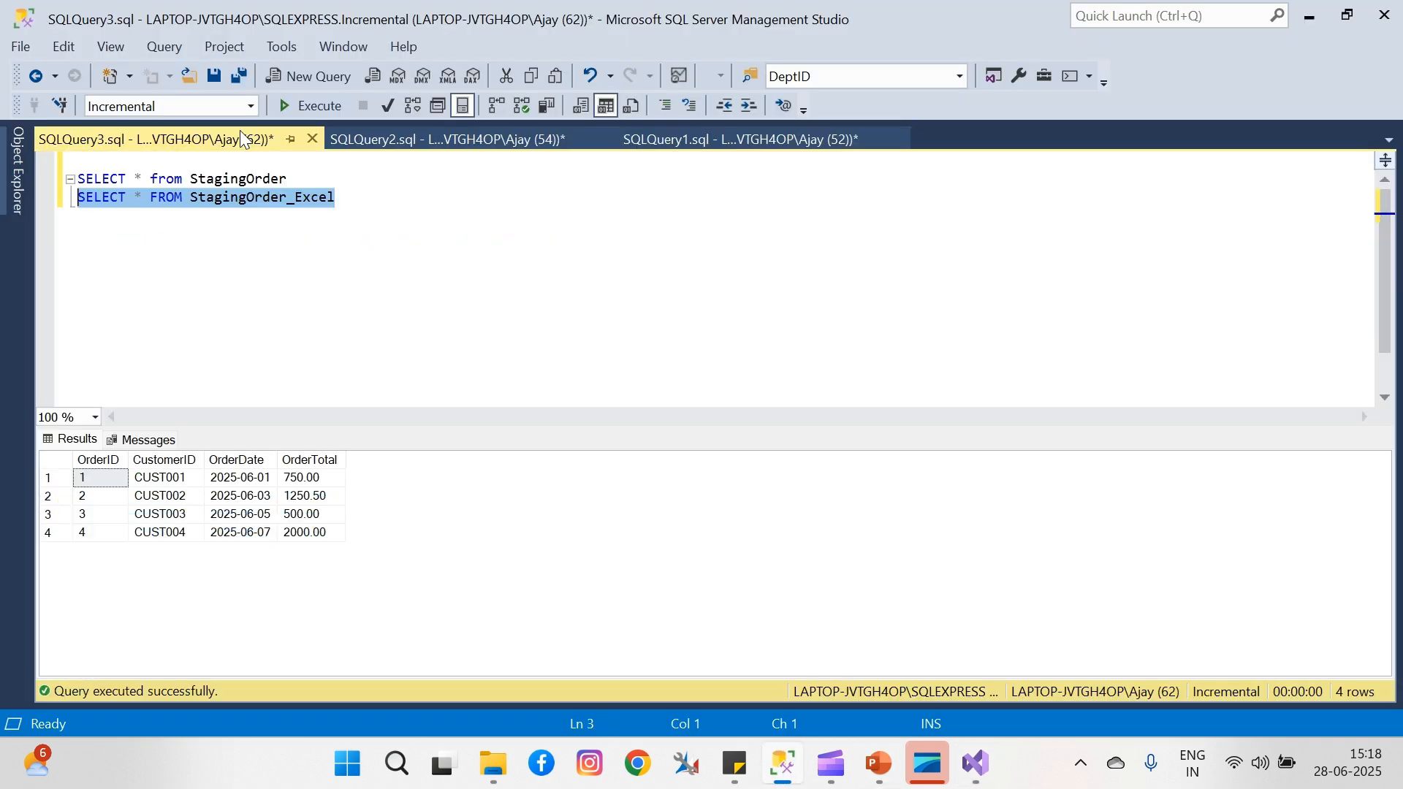
{"action": "left_click", "coordinate": [362, 210]}
{"action": "key", "text": "Return"}
{"action": "key", "text": "Return"}
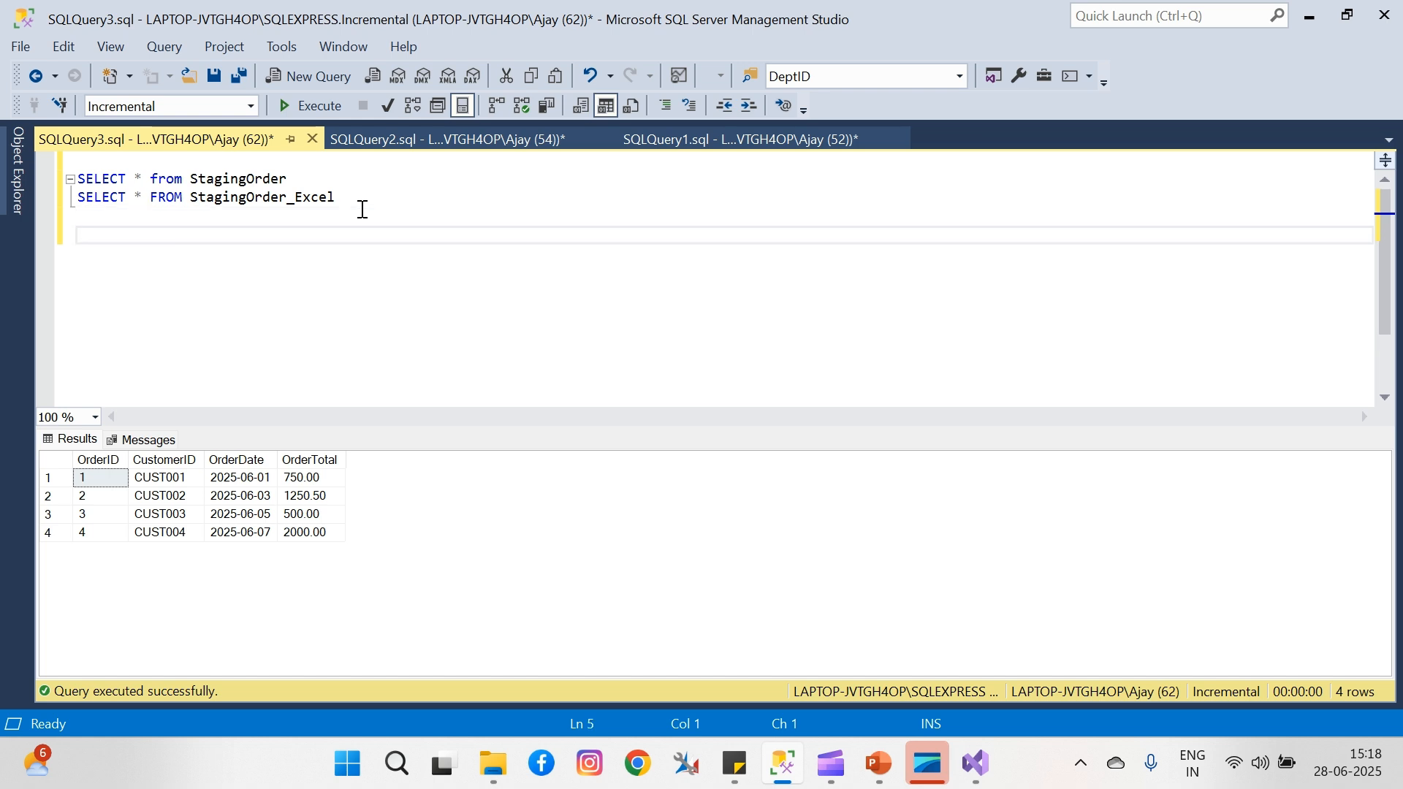
{"action": "type", "text": "SELECT * FROM hig"}
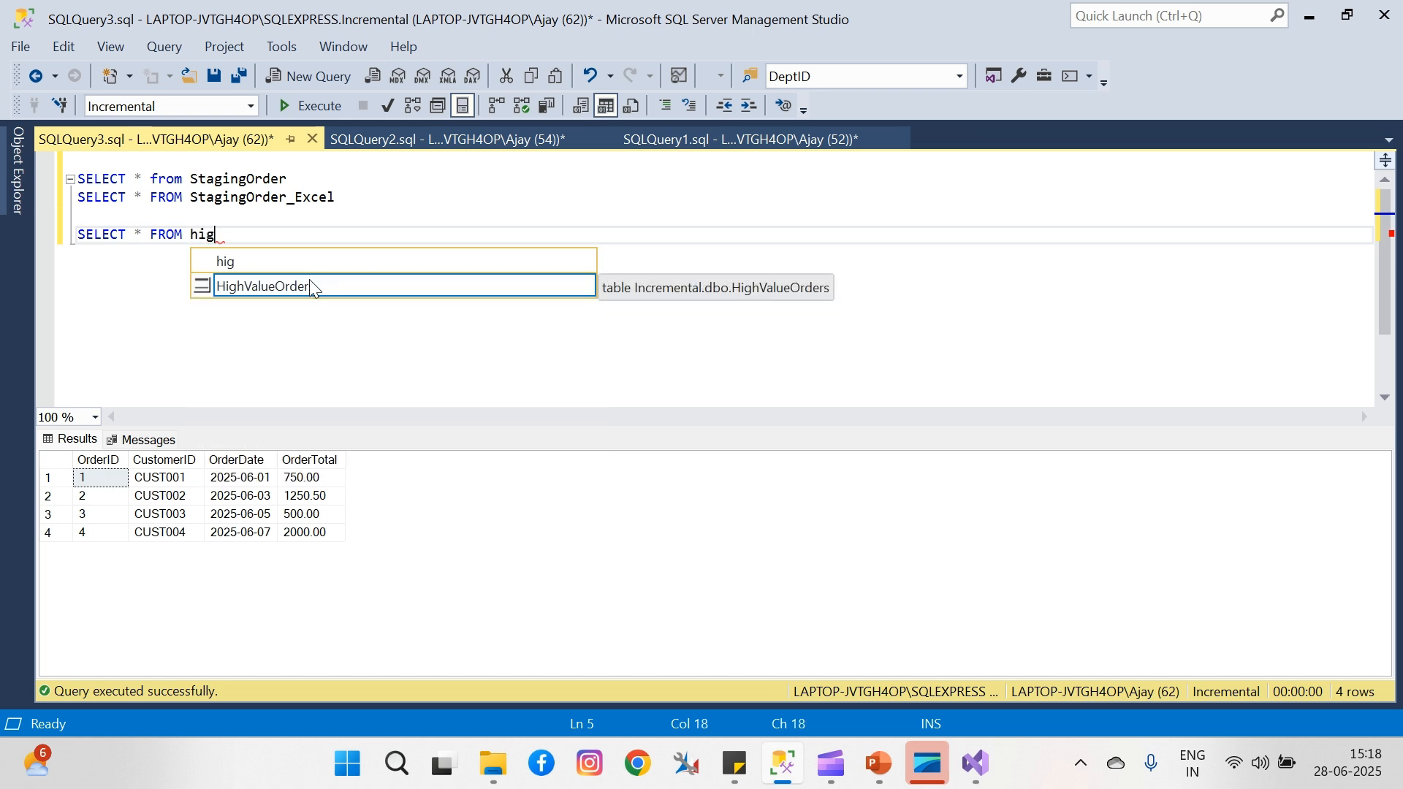
{"action": "double_click", "coordinate": [312, 286]}
- Add a SELECT * query on StandardOrders and run it with the StagingOrder and HighValueOrders queries, keeping the StagingOrder_Excel query commented out
{"action": "key", "text": "Return"}
{"action": "type", "text": "SE"}
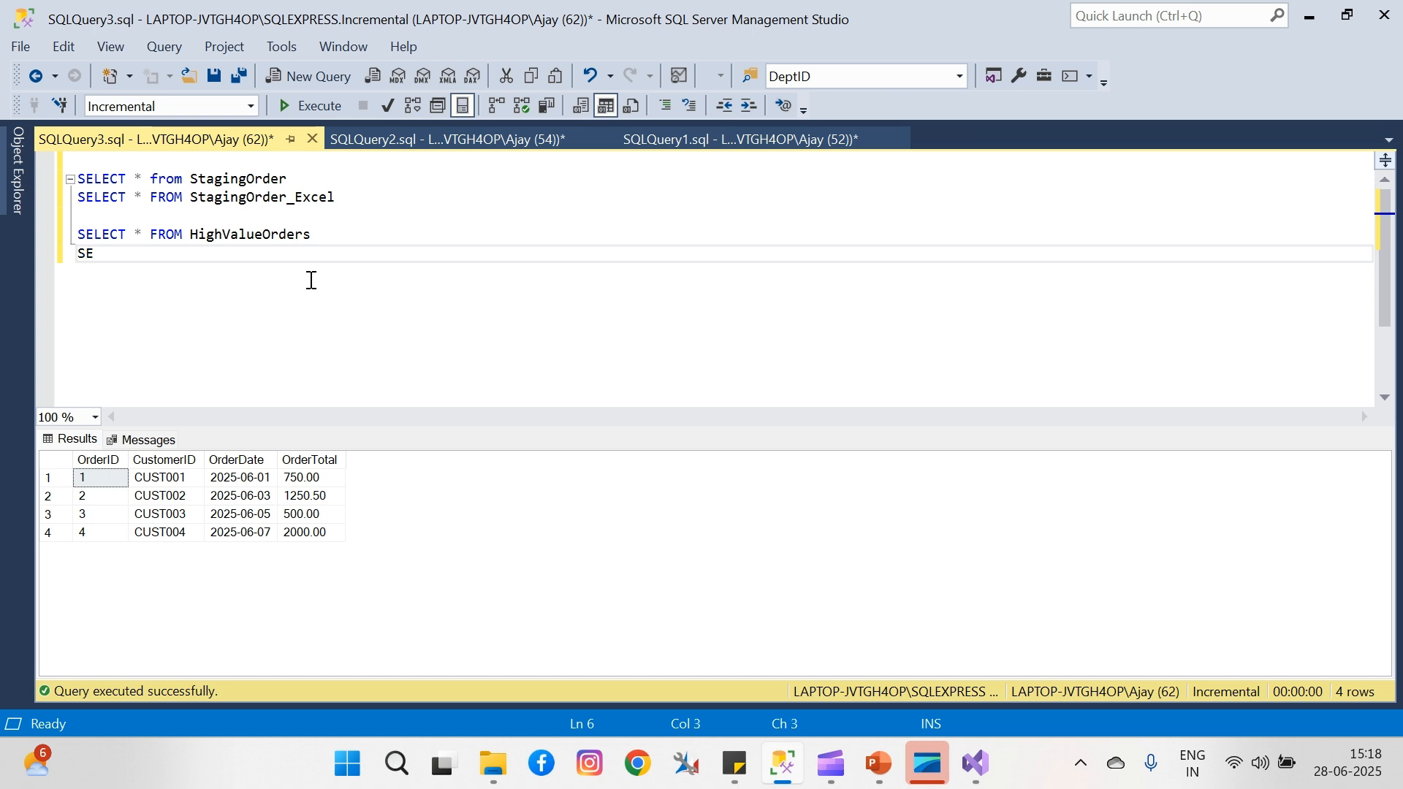
{"action": "type", "text": "LECT *"}
{"action": "type", "text": "FROM sta"}
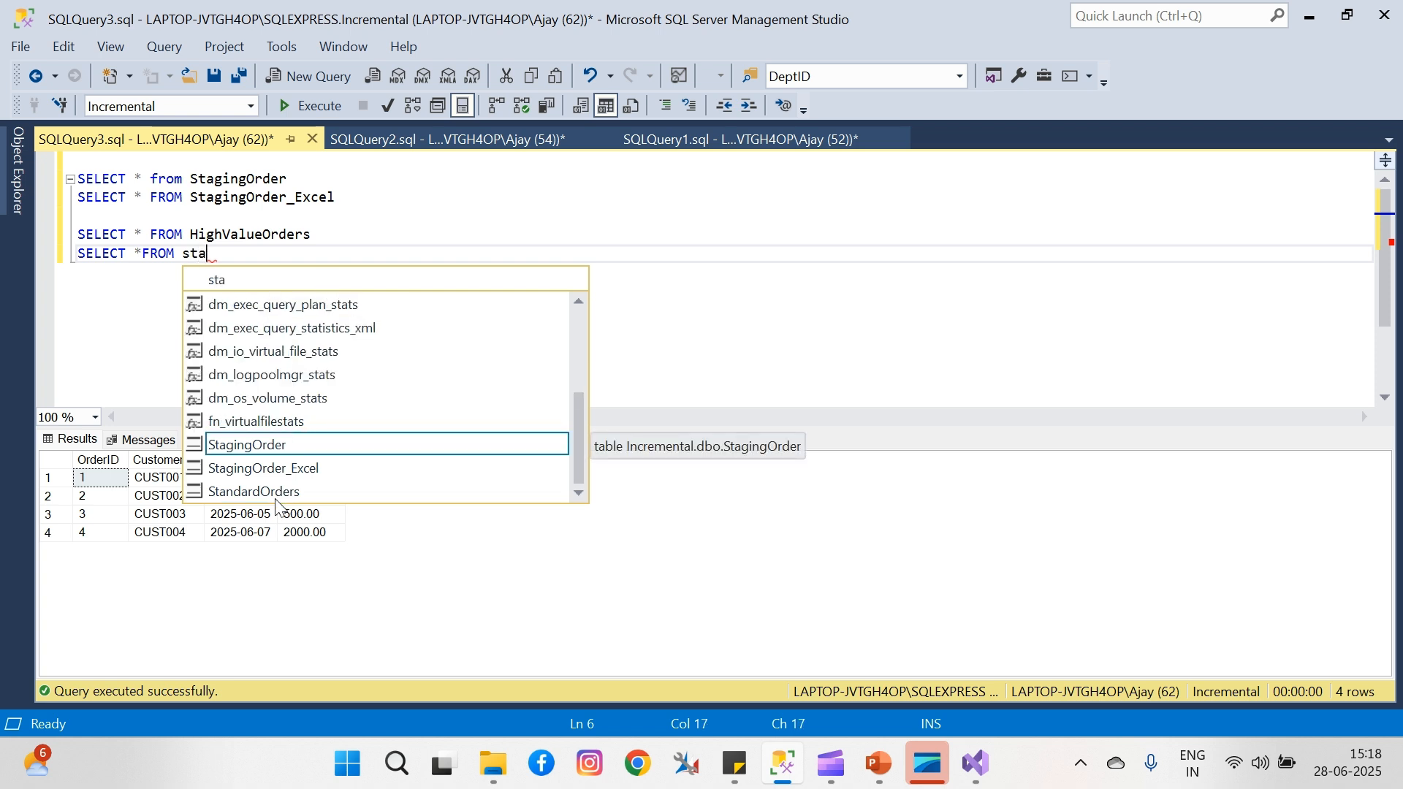
{"action": "left_click_drag", "start_coordinate": [640, 425], "coordinate": [640, 298]}
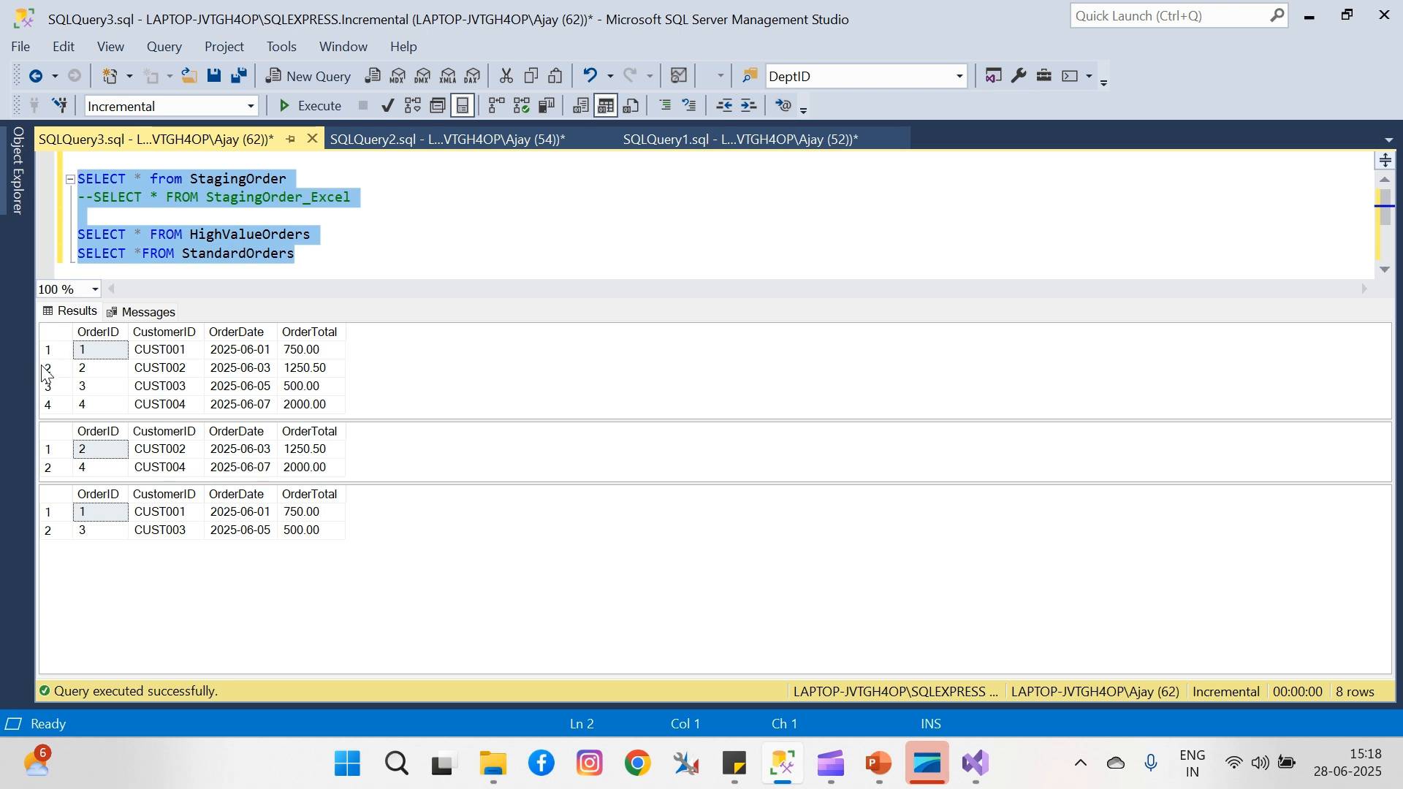
- Compare the order rows returned from StagingOrder, HighValueOrders and StandardOrders
{"action": "left_click", "coordinate": [89, 353]}
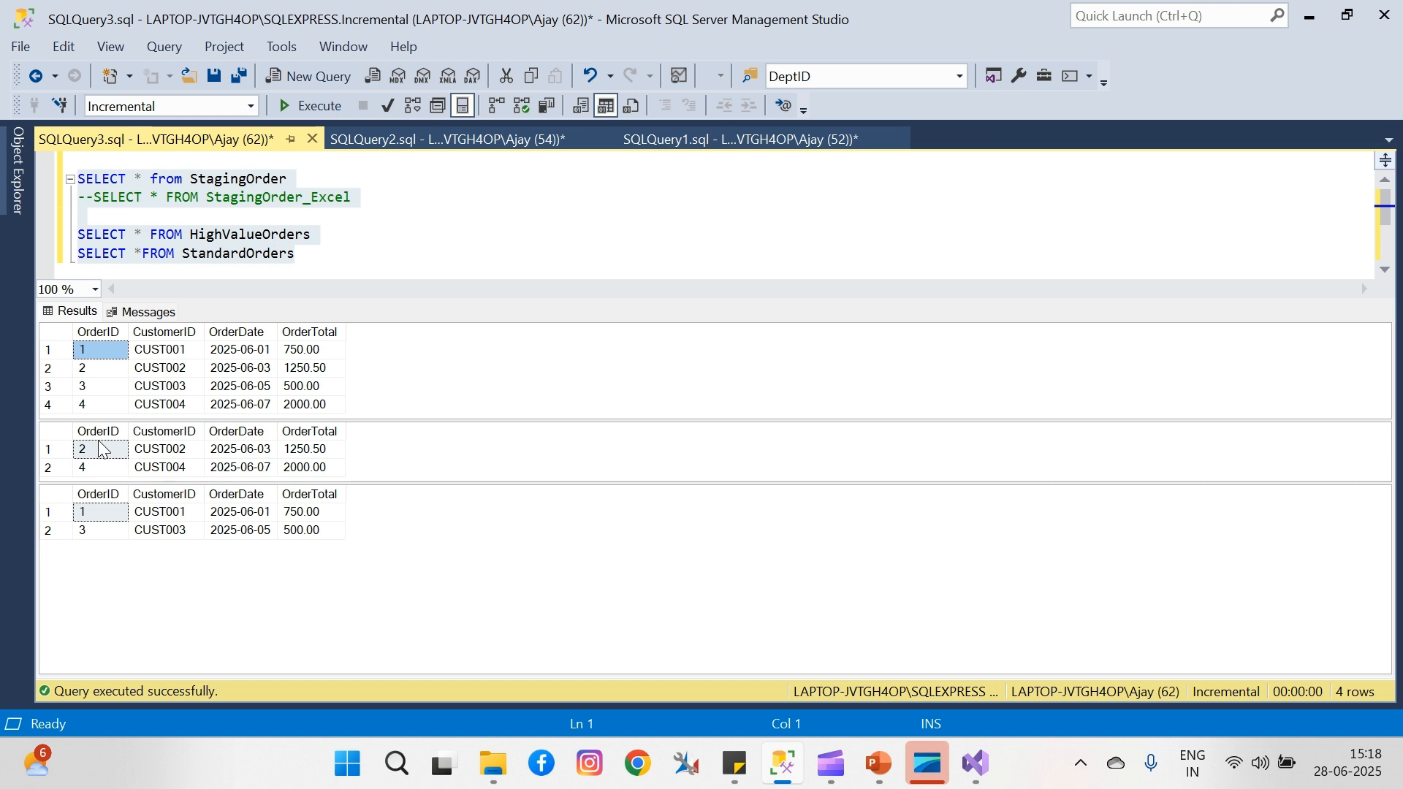
{"action": "left_click", "coordinate": [99, 443]}
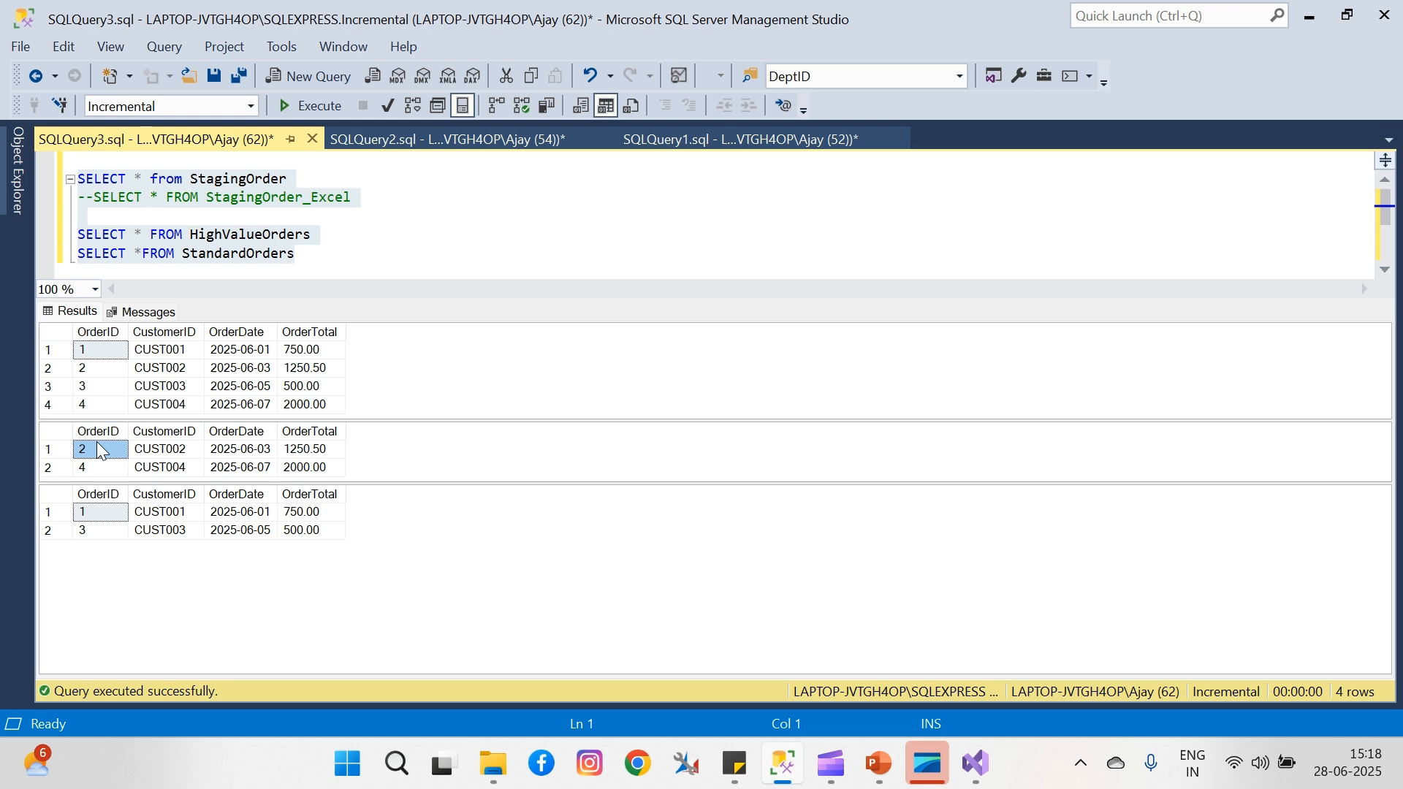
{"action": "left_click", "coordinate": [103, 515]}
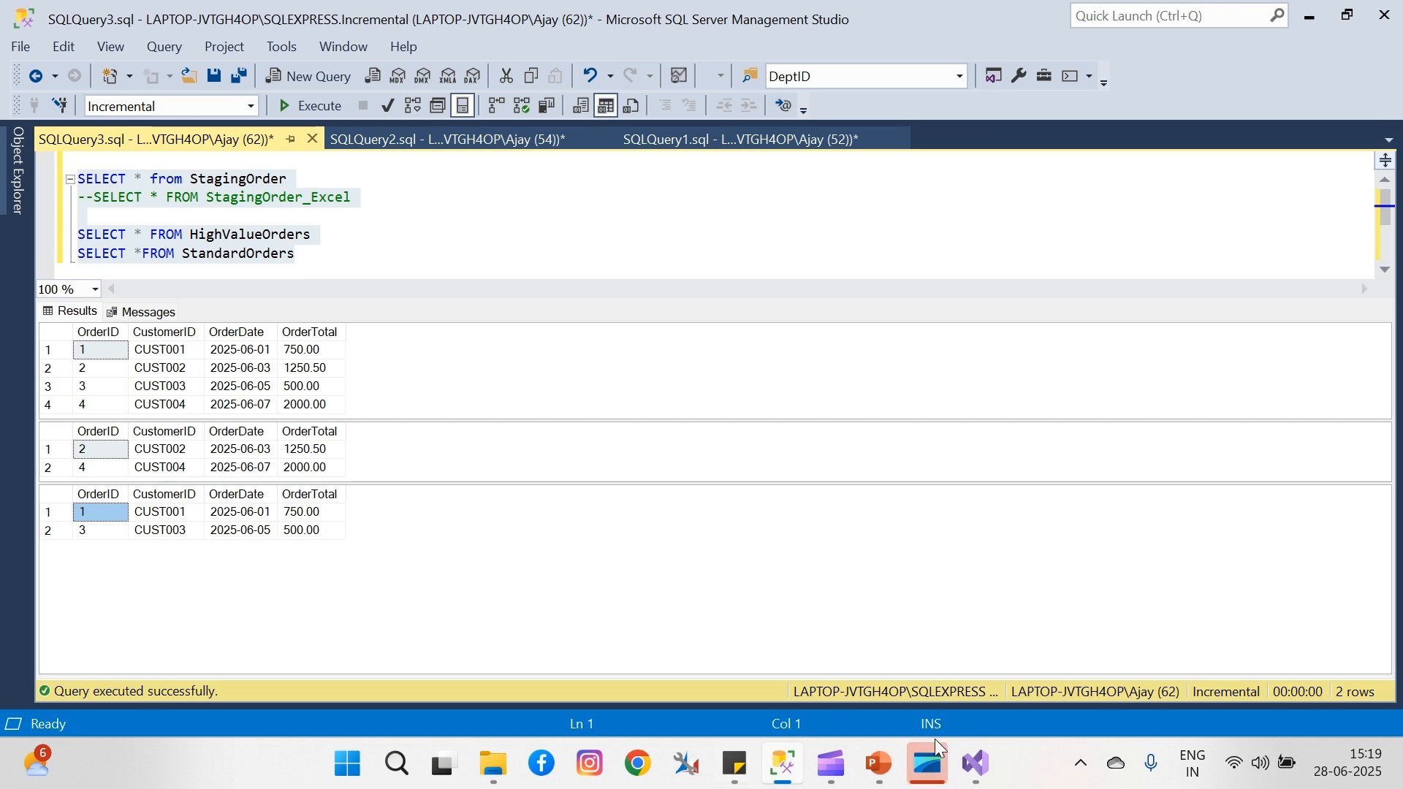
{"action": "mouse_move", "coordinate": [879, 764]}
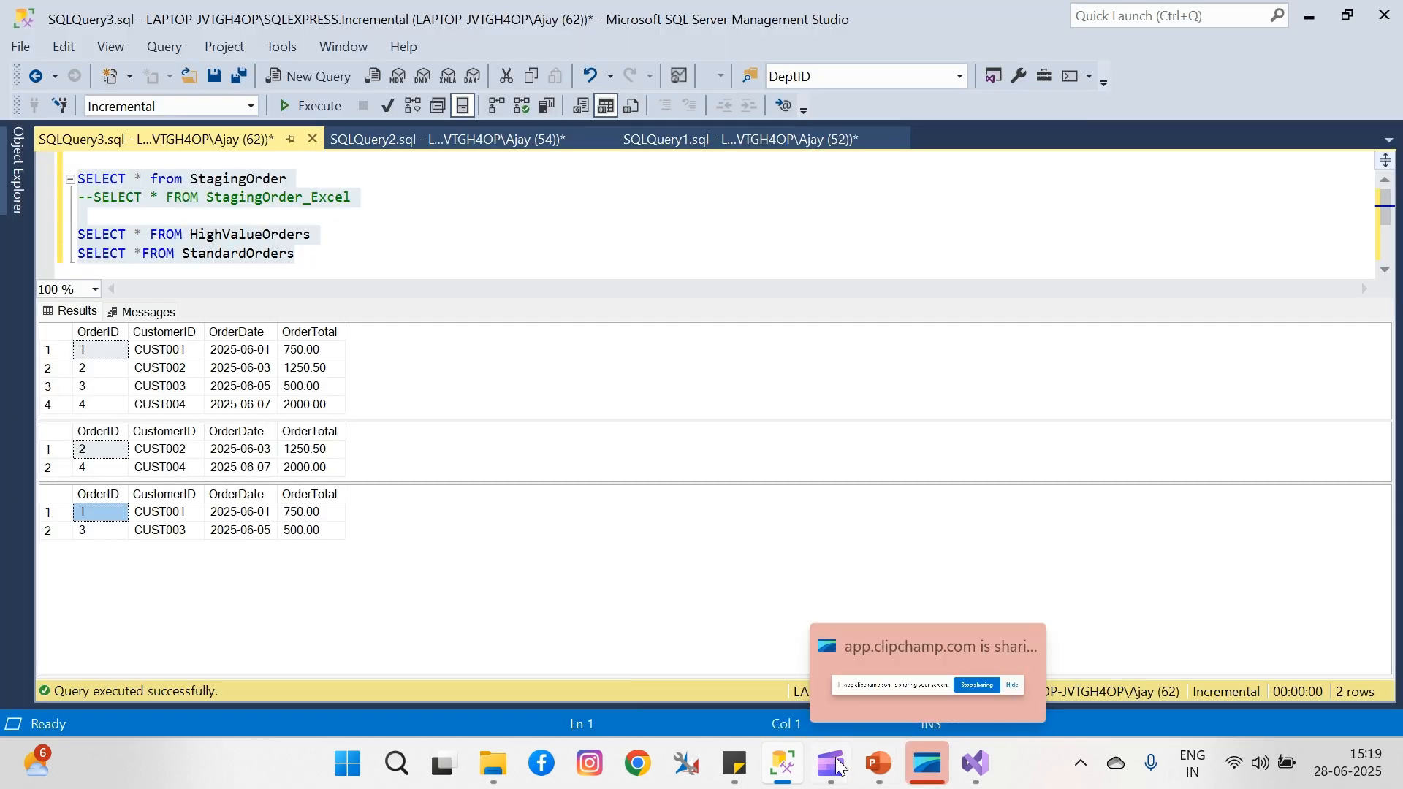
{"action": "mouse_move", "coordinate": [828, 765]}
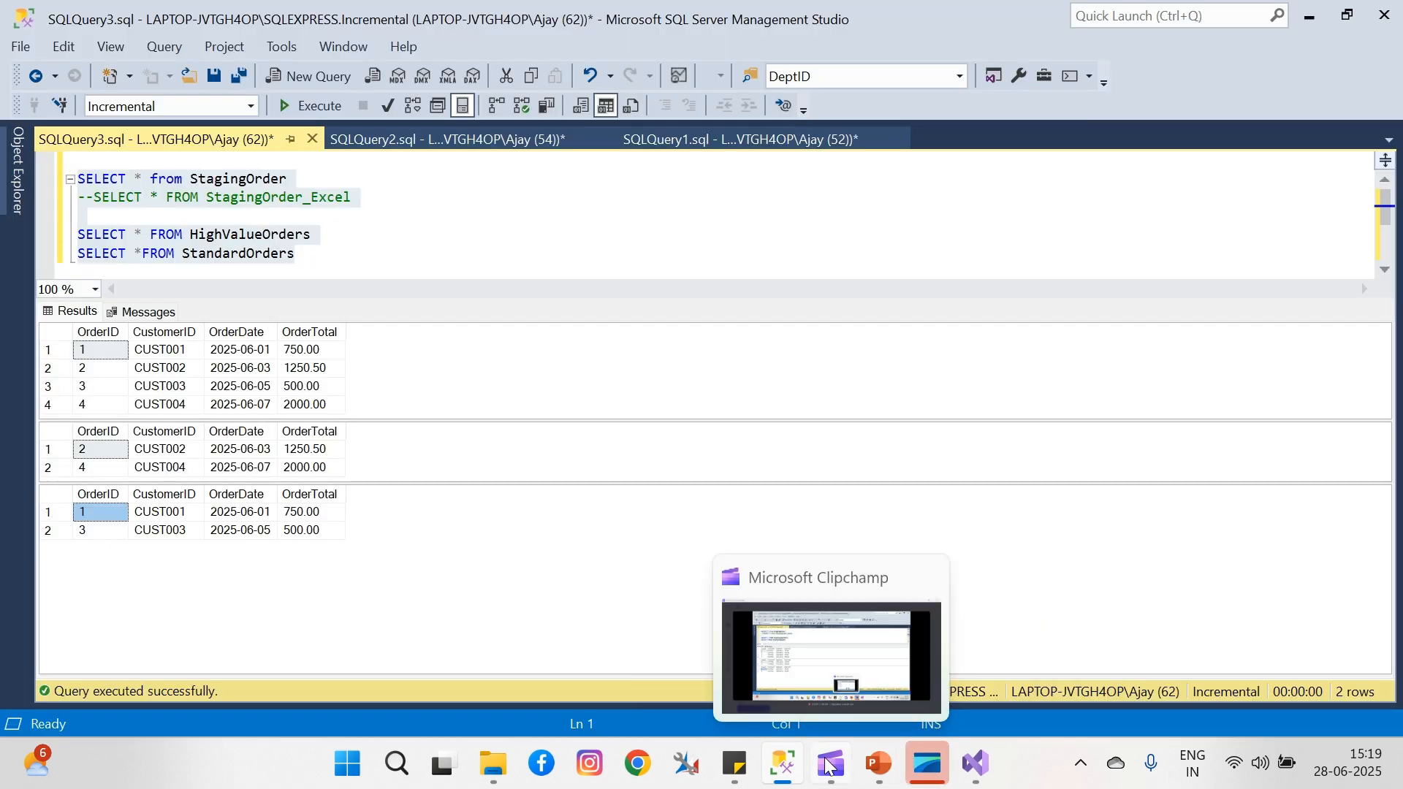
{"action": "left_click", "coordinate": [829, 765]}
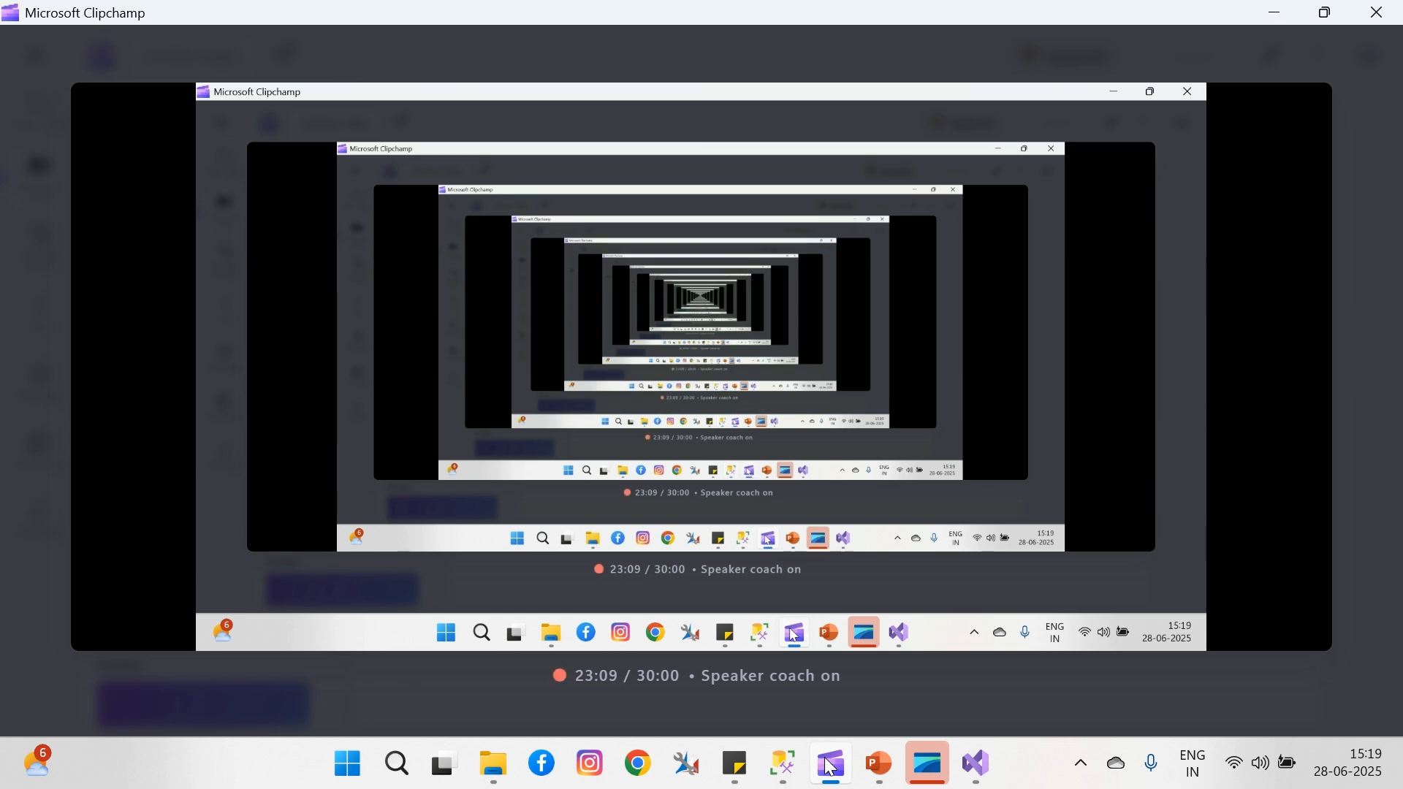
{"action": "left_click", "coordinate": [833, 765]}
- Switch back to Visual Studio and stop debugging the package
{"action": "mouse_move", "coordinate": [985, 754]}
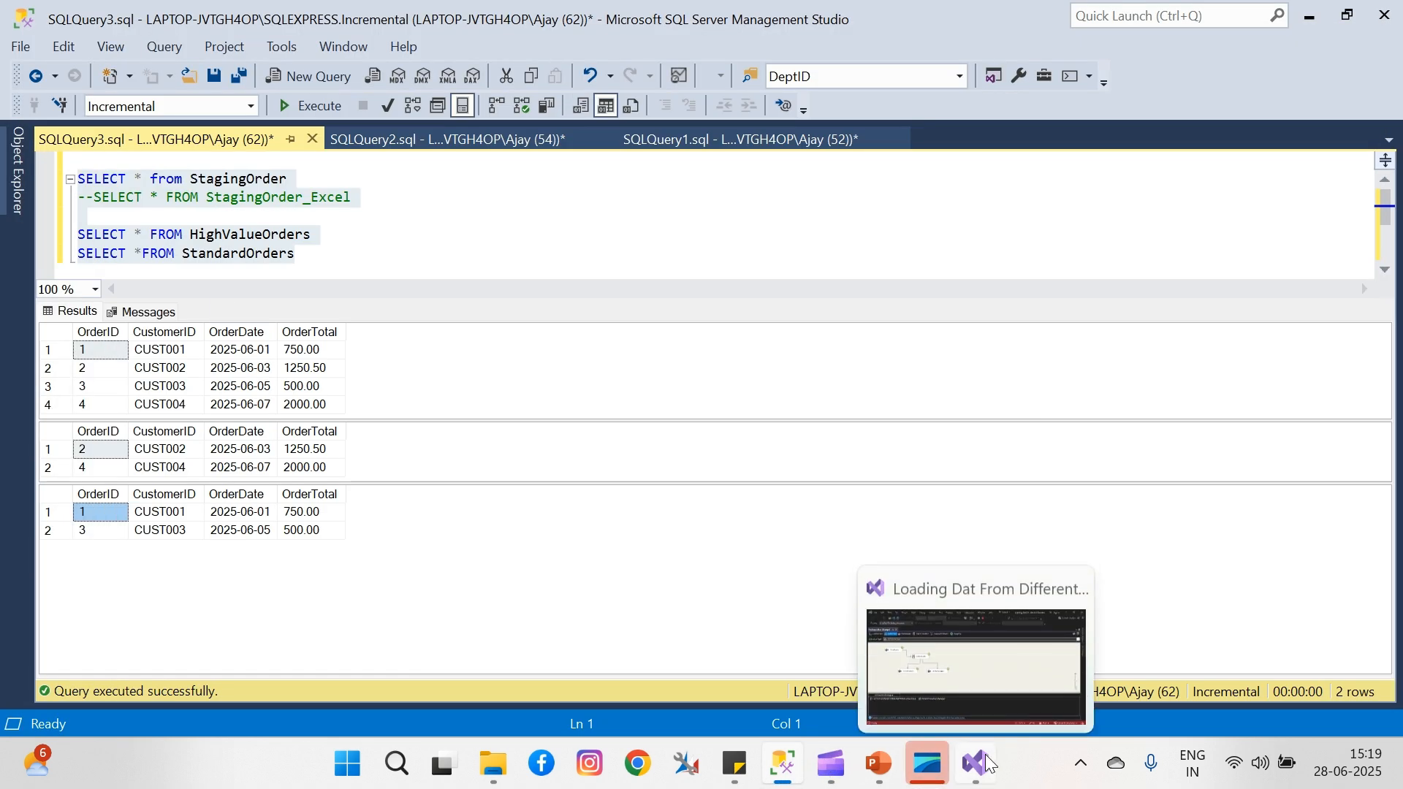
{"action": "left_click", "coordinate": [960, 599]}
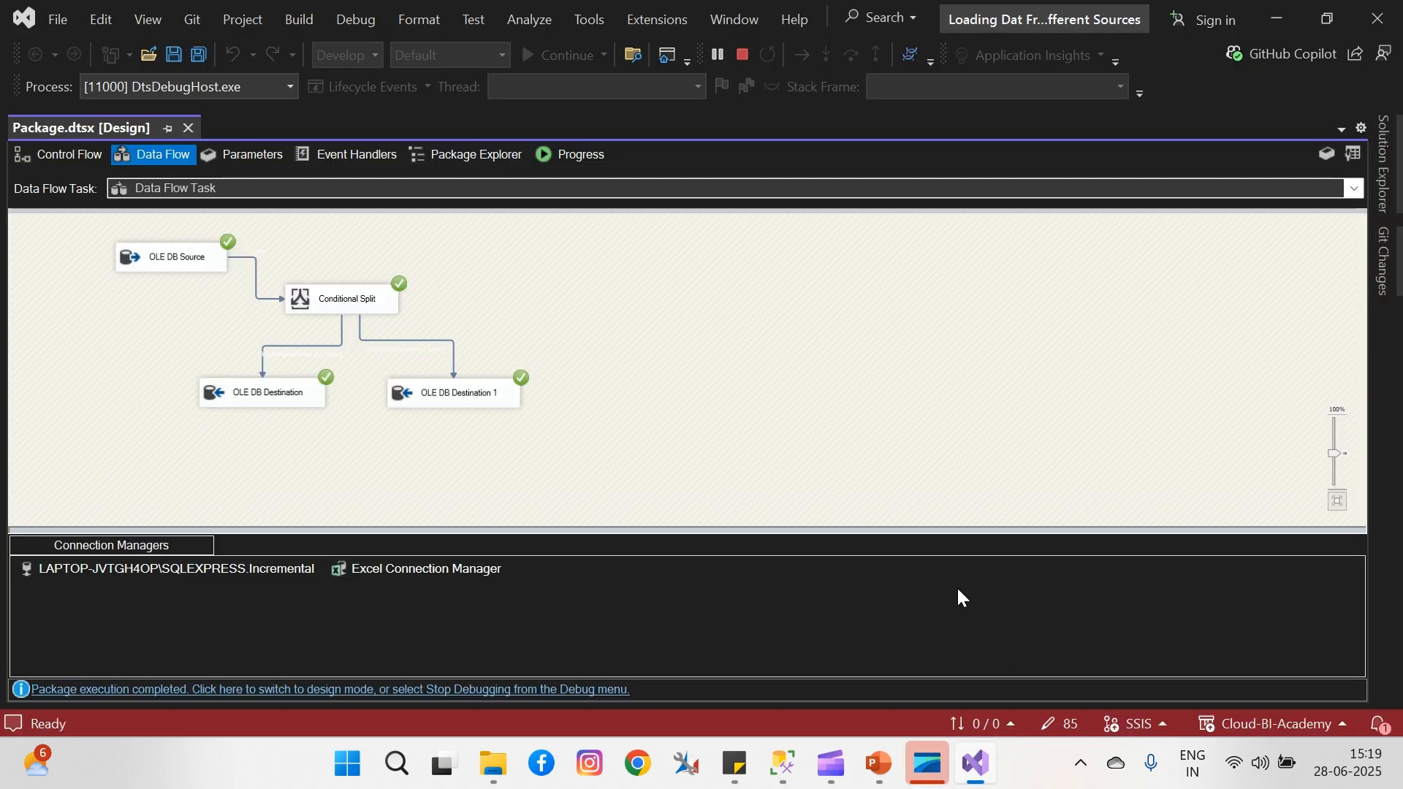
{"action": "left_click", "coordinate": [750, 51]}
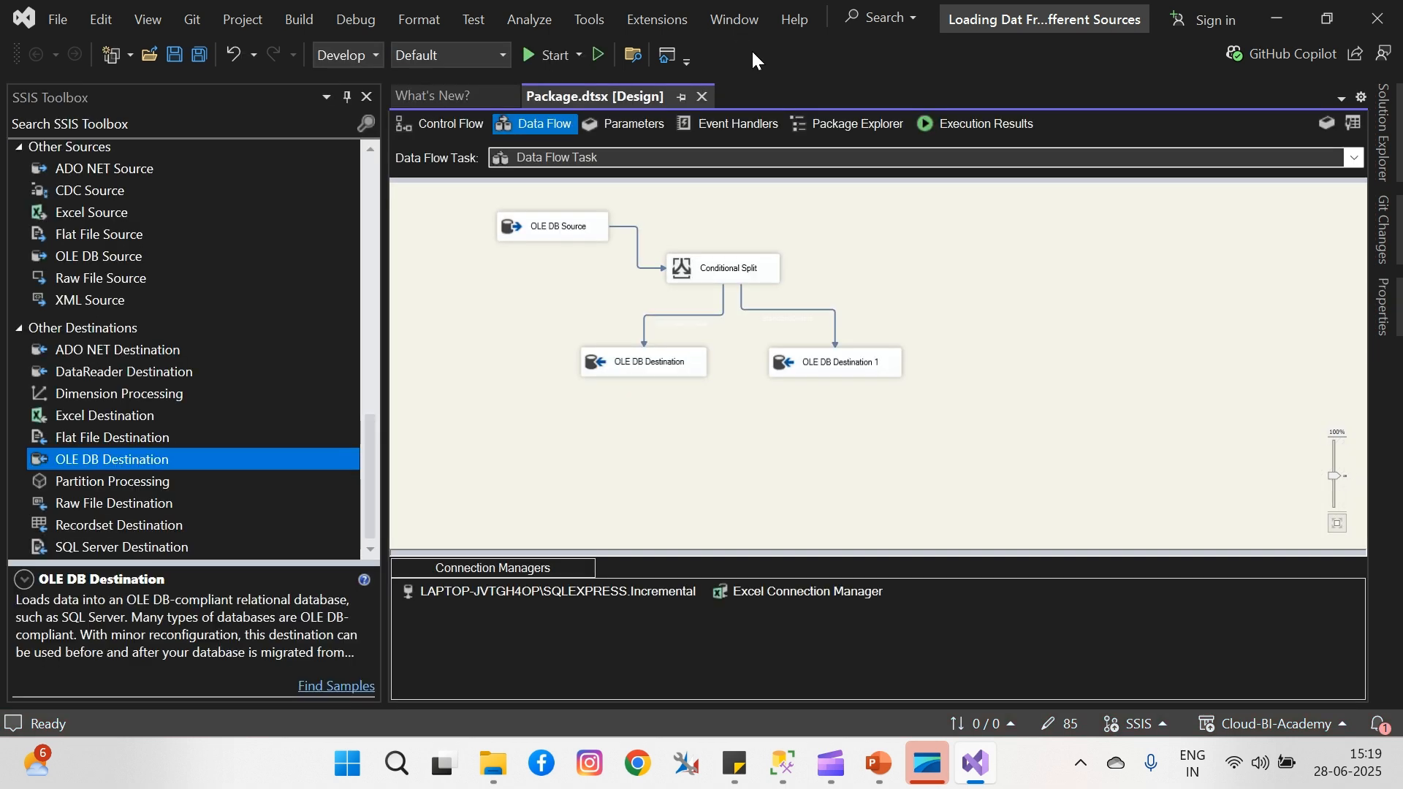
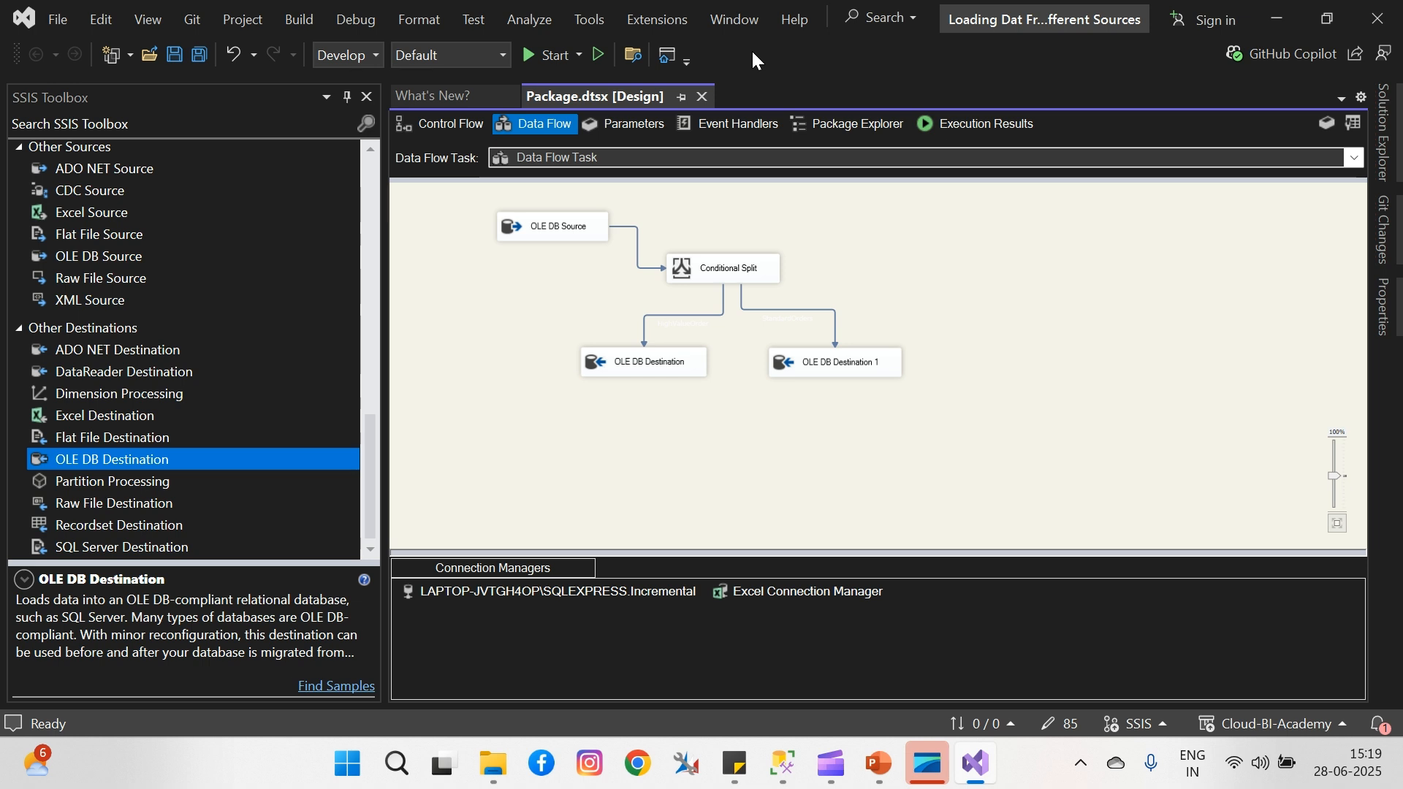
- Add a third OLE DB Destination to the data flow and connect the first OLE DB Destination's error output to it
{"action": "left_click", "coordinate": [666, 368]}
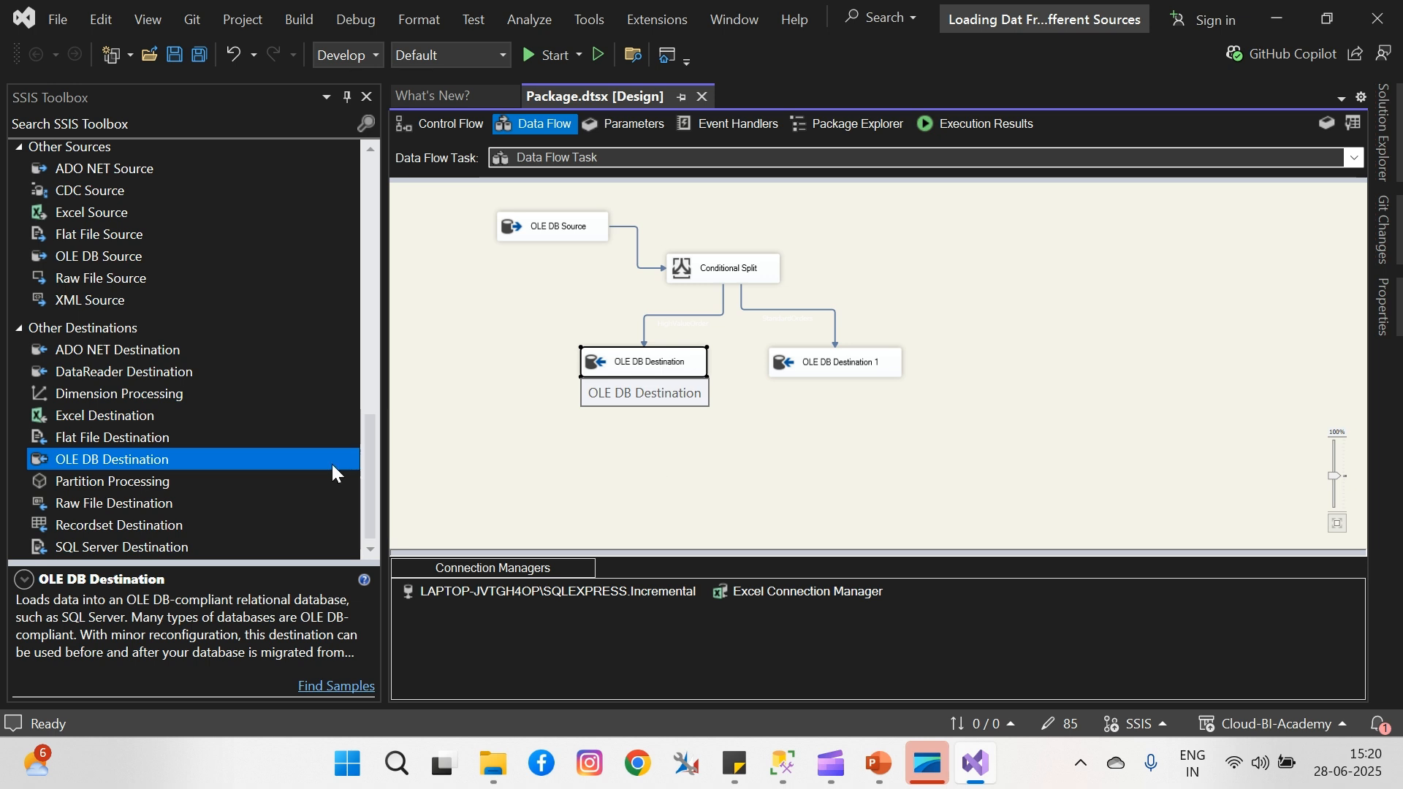
{"action": "left_click_drag", "start_coordinate": [106, 459], "coordinate": [690, 445]}
{"action": "left_click", "coordinate": [663, 371]}
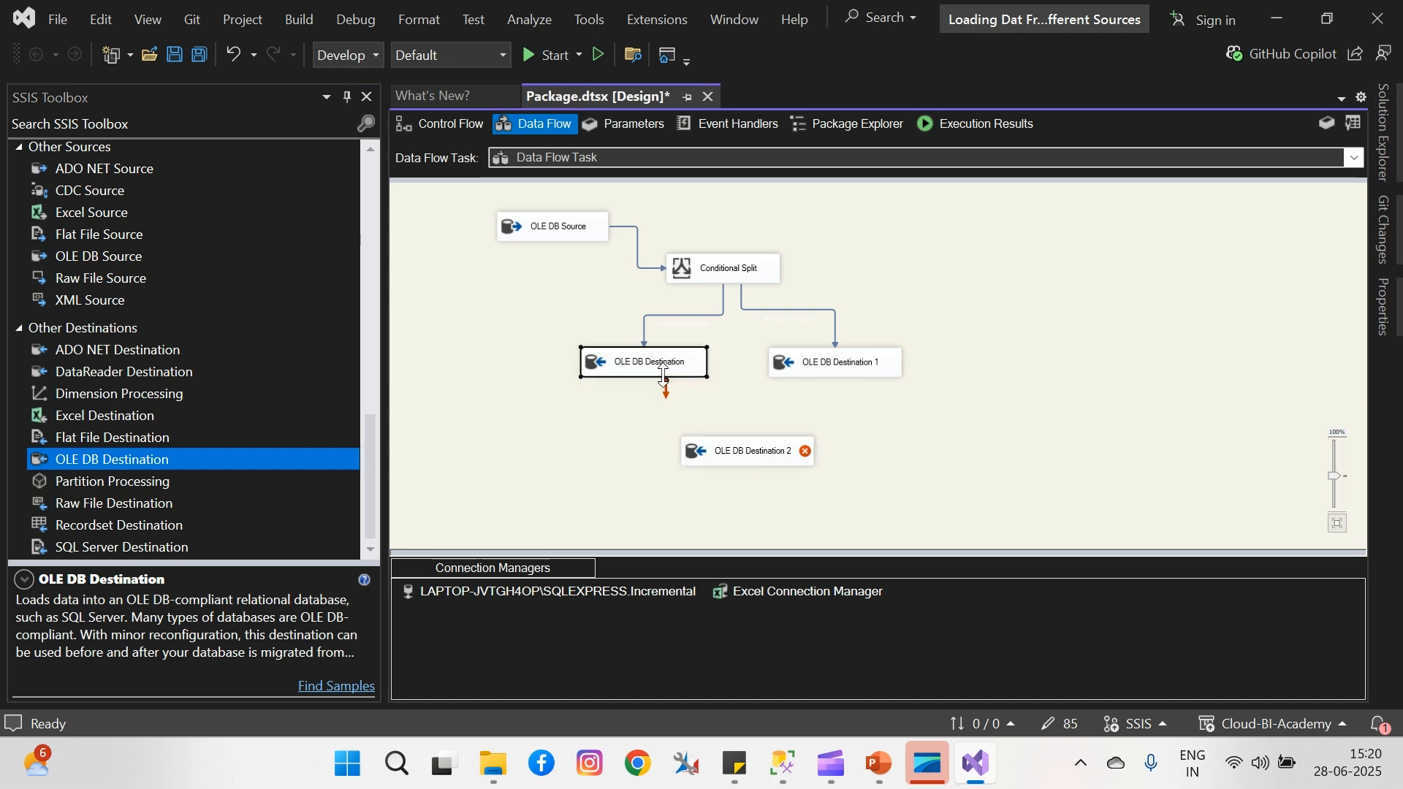
{"action": "left_click_drag", "start_coordinate": [667, 397], "coordinate": [782, 454]}
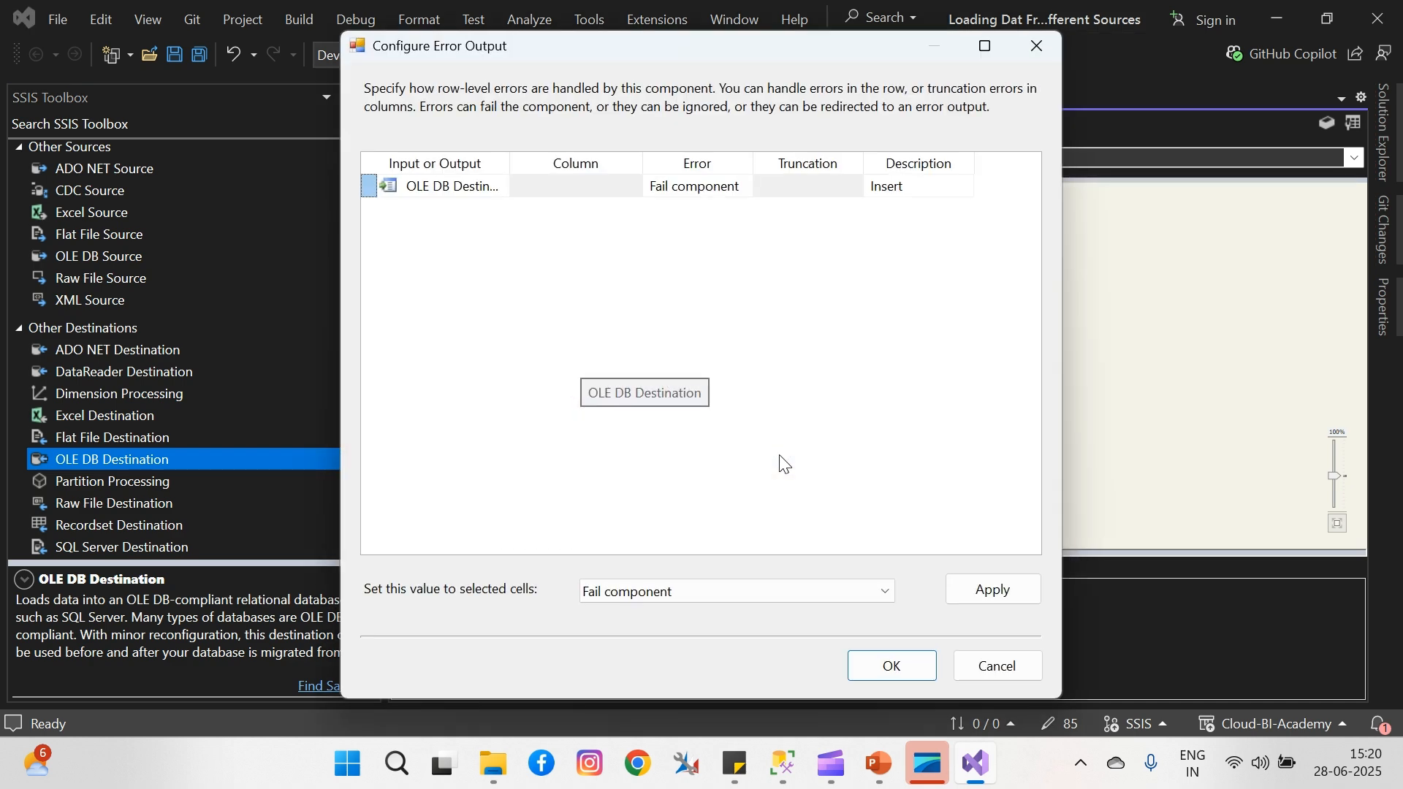
- Configure the first OLE DB Destination's error output to use Redirect row on errors
{"action": "left_click", "coordinate": [623, 194]}
{"action": "left_click", "coordinate": [819, 186]}
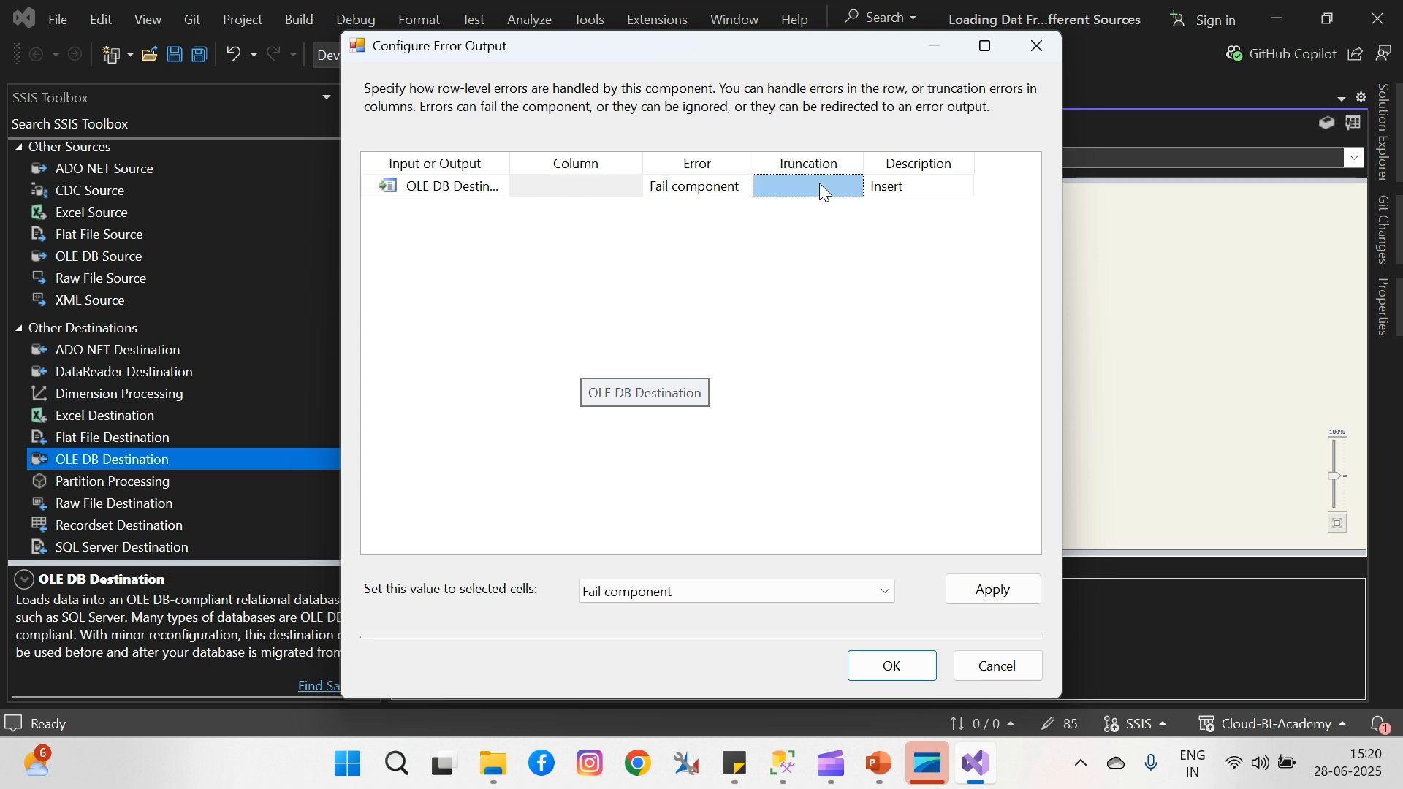
{"action": "left_click", "coordinate": [919, 190]}
{"action": "left_click", "coordinate": [720, 187]}
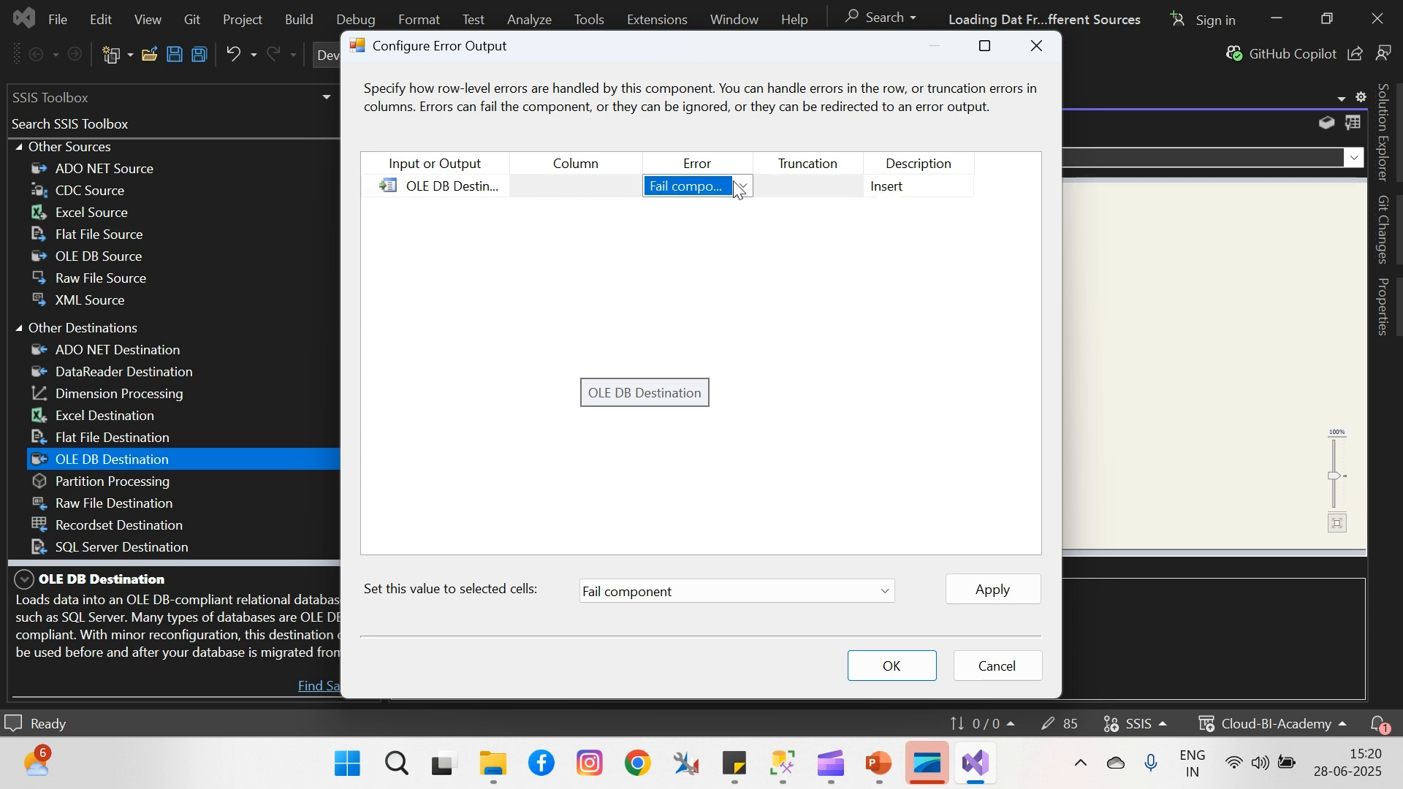
{"action": "left_click", "coordinate": [741, 187]}
{"action": "left_click", "coordinate": [705, 227]}
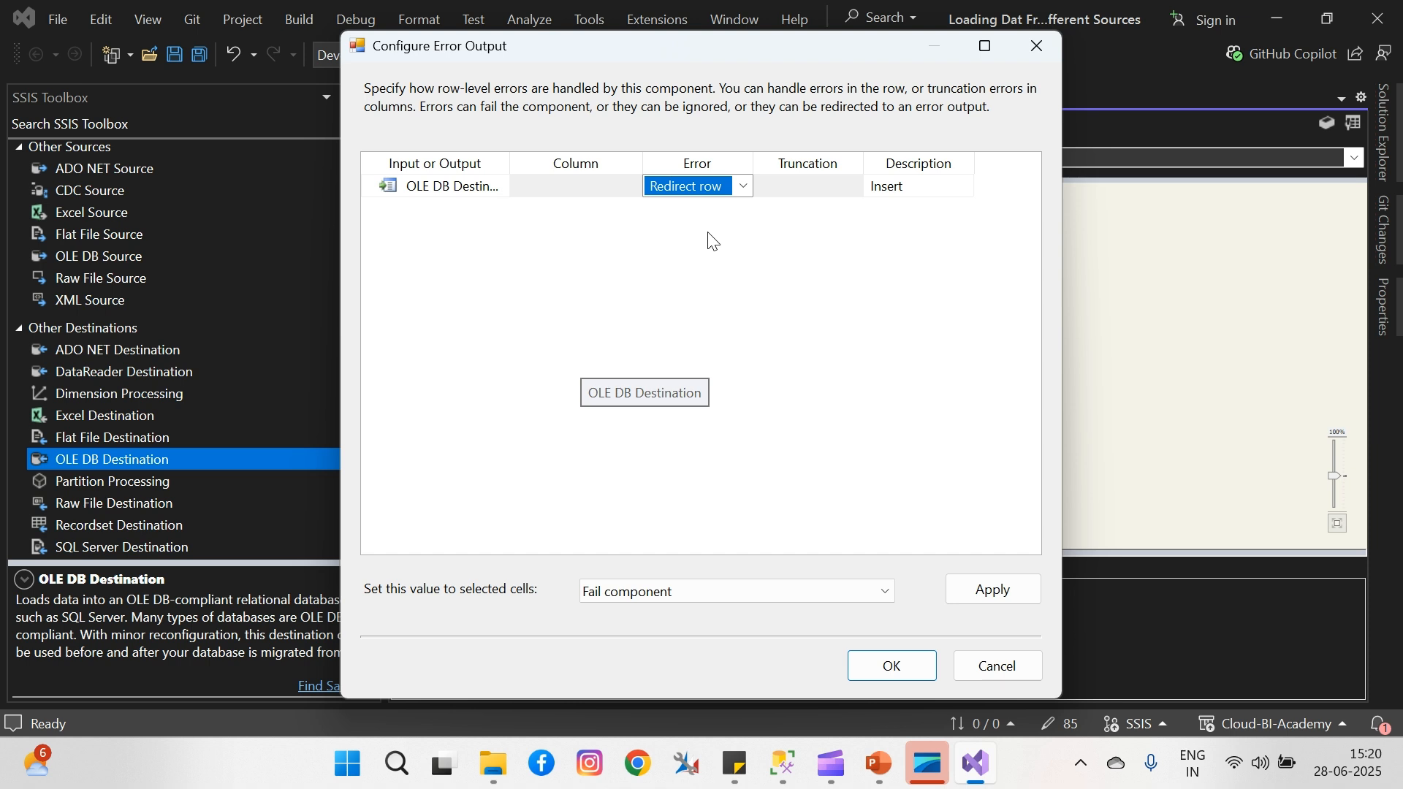
{"action": "left_click", "coordinate": [878, 677]}
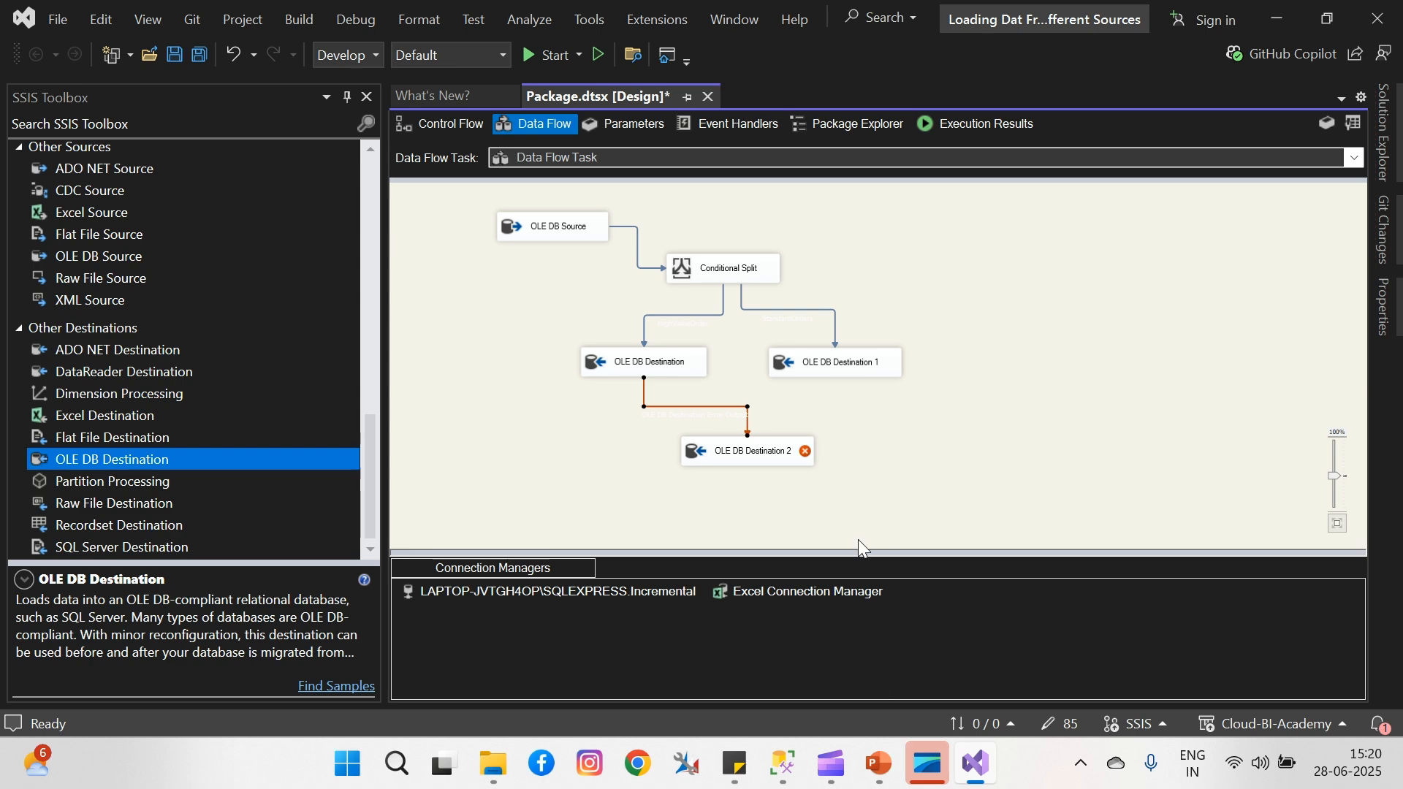
- Set [dbo].[ErrorLog] as the target table of OLE DB Destination 2
{"action": "double_click", "coordinate": [776, 460]}
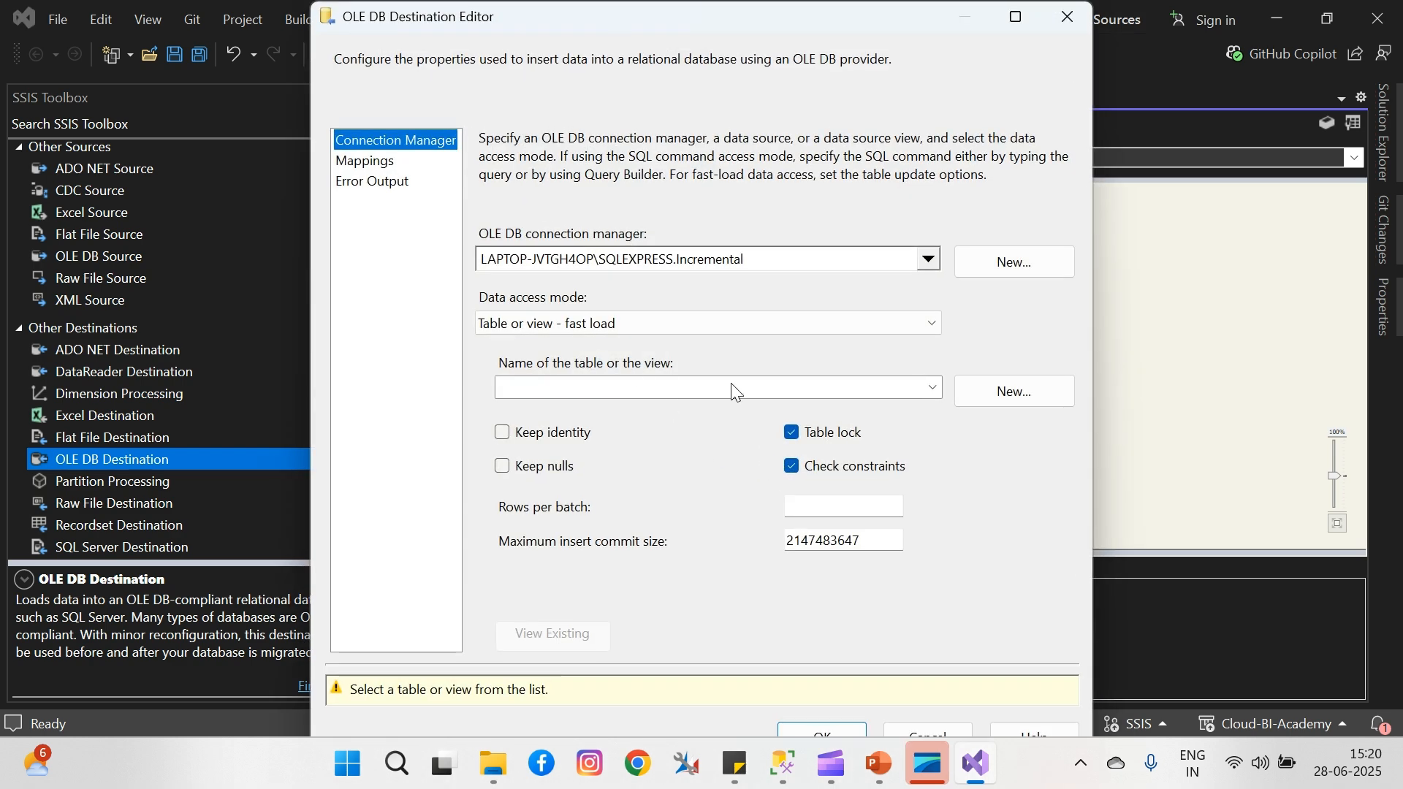
{"action": "left_click", "coordinate": [922, 385]}
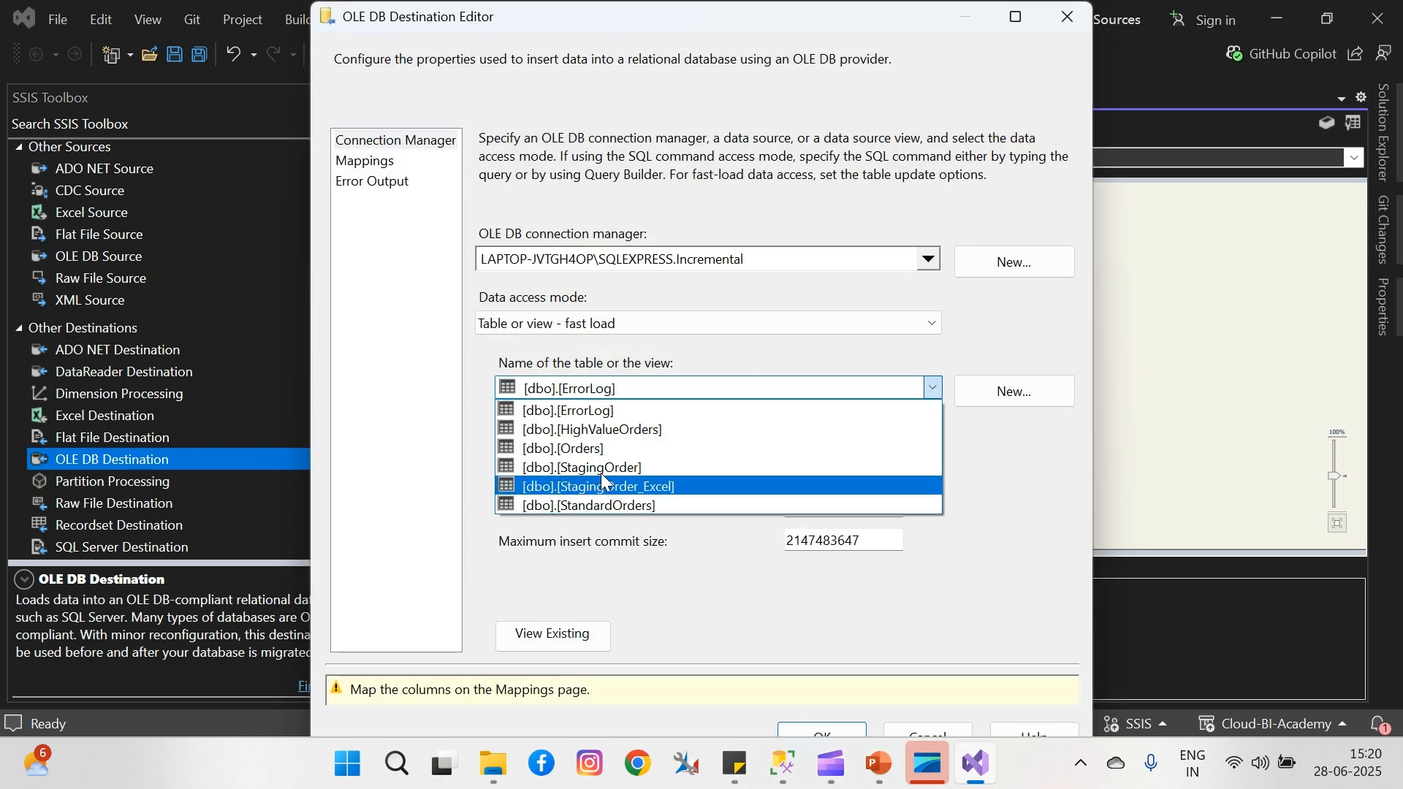
{"action": "left_click", "coordinate": [648, 407]}
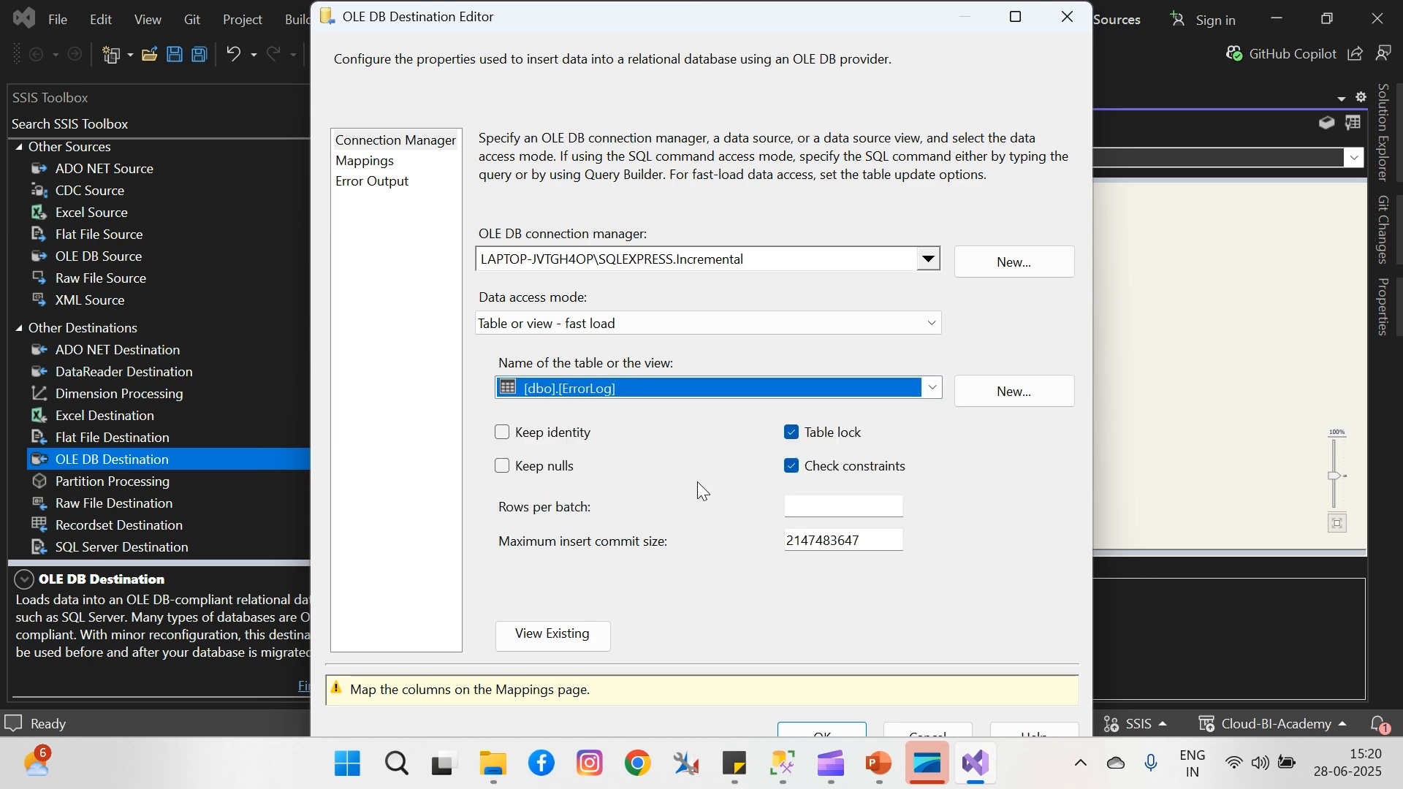
- Switch to SQL Server Management Studio and examine the column definitions of dbo.ErrorLog in the SQLQuery1 table-creation script
{"action": "left_click", "coordinate": [782, 764]}
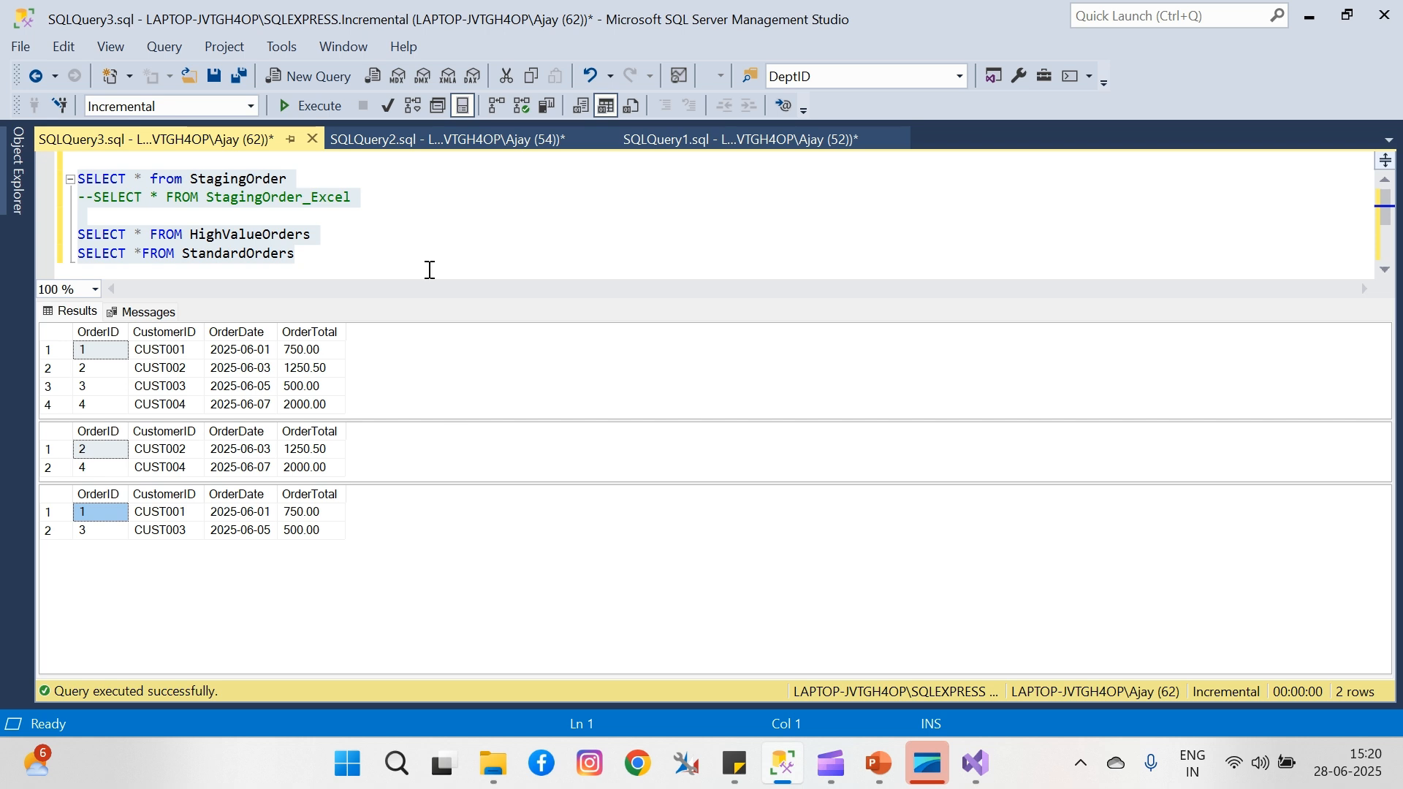
{"action": "left_click", "coordinate": [725, 142]}
{"action": "left_click", "coordinate": [568, 562]}
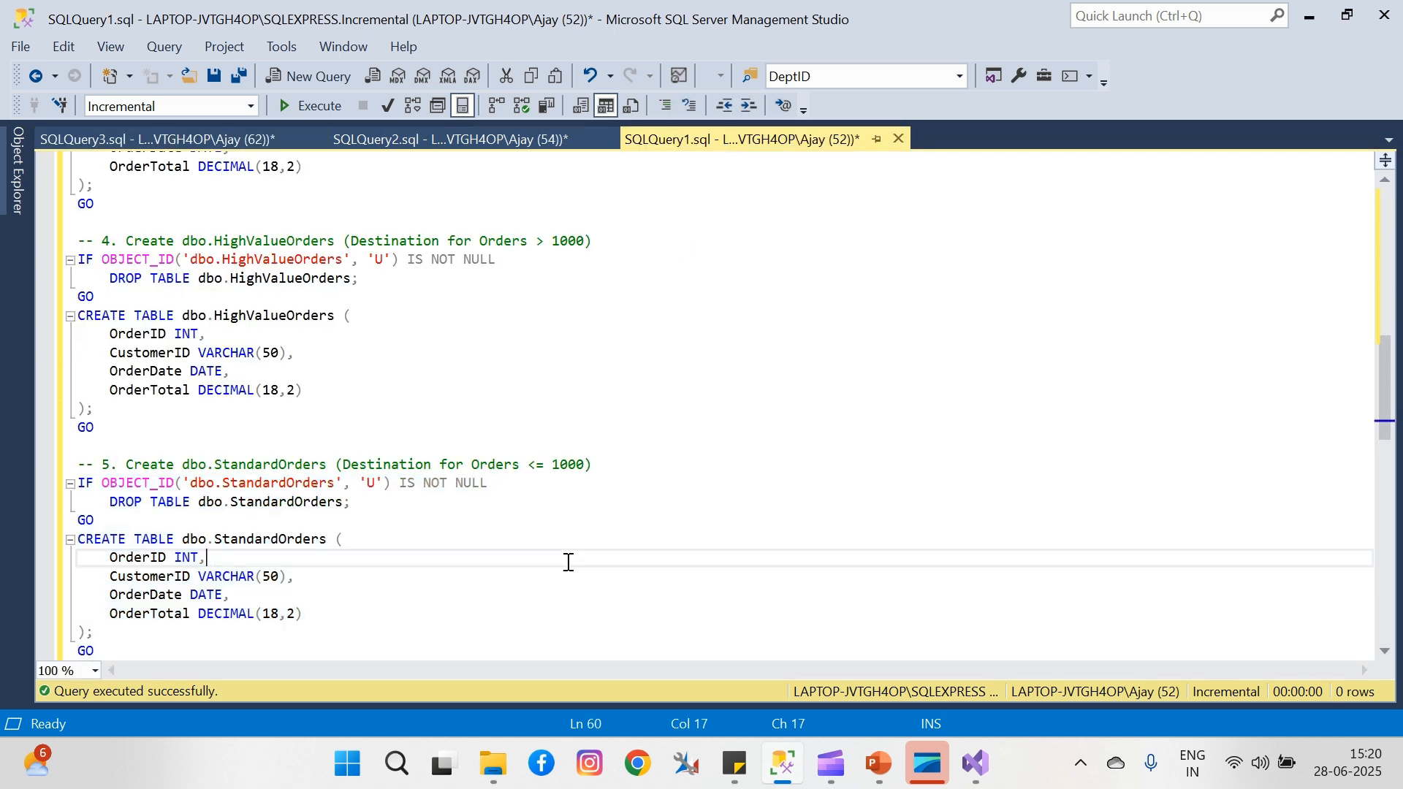
{"action": "key", "text": "ctrl+End"}
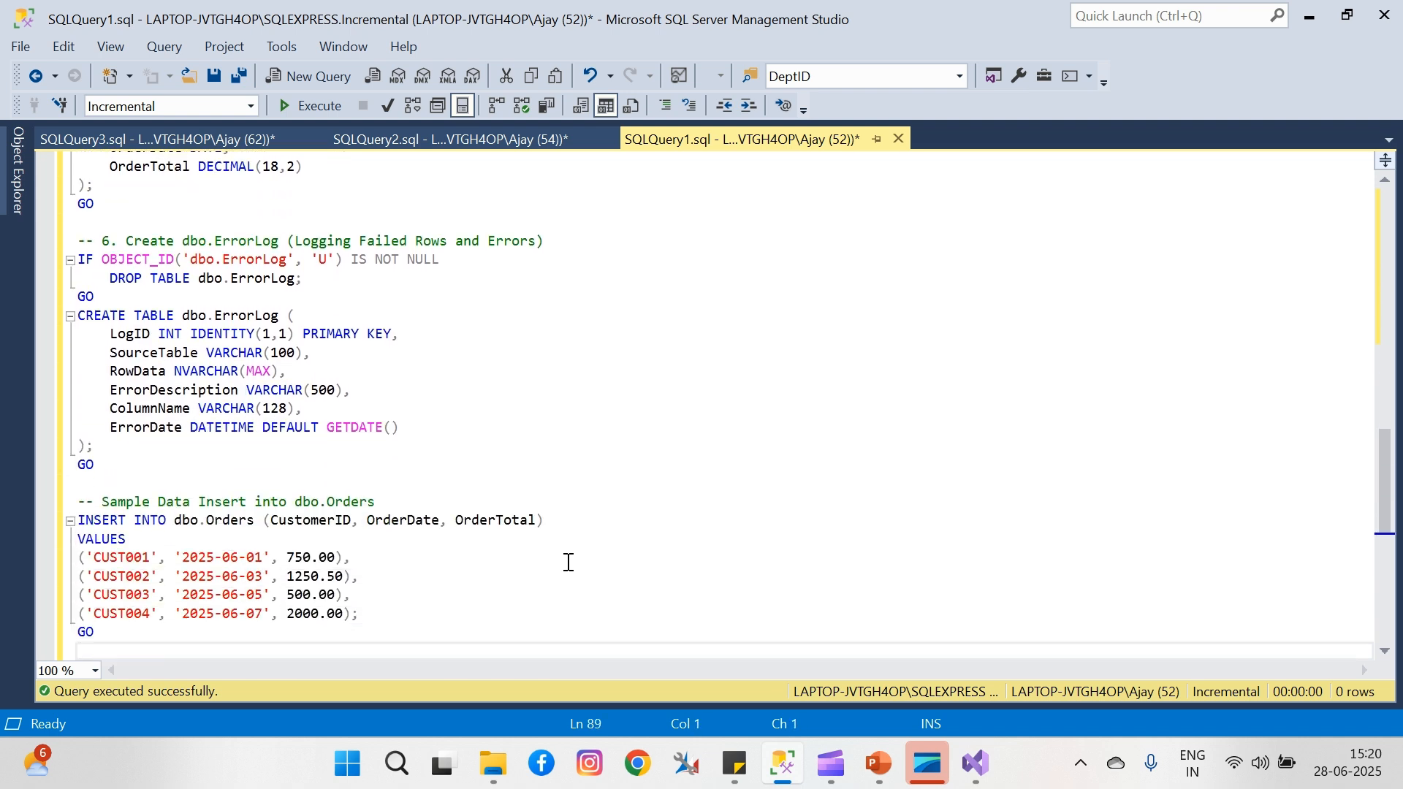
{"action": "key", "text": "Up"}
{"action": "key", "text": "Up"}
{"action": "key", "text": "Up"}
{"action": "key", "text": "Up"}
{"action": "key", "text": "Up"}
{"action": "key", "text": "Up"}
{"action": "key", "text": "Up"}
{"action": "key", "text": "Up"}
{"action": "key", "text": "Up"}
{"action": "key", "text": "Up"}
{"action": "key", "text": "Up"}
{"action": "key", "text": "Up"}
{"action": "key", "text": "Up"}
{"action": "key", "text": "Up"}
{"action": "key", "text": "Up"}
{"action": "key", "text": "Up"}
{"action": "key", "text": "Up"}
{"action": "key", "text": "Up"}
{"action": "key", "text": "Up"}
{"action": "key", "text": "Up"}
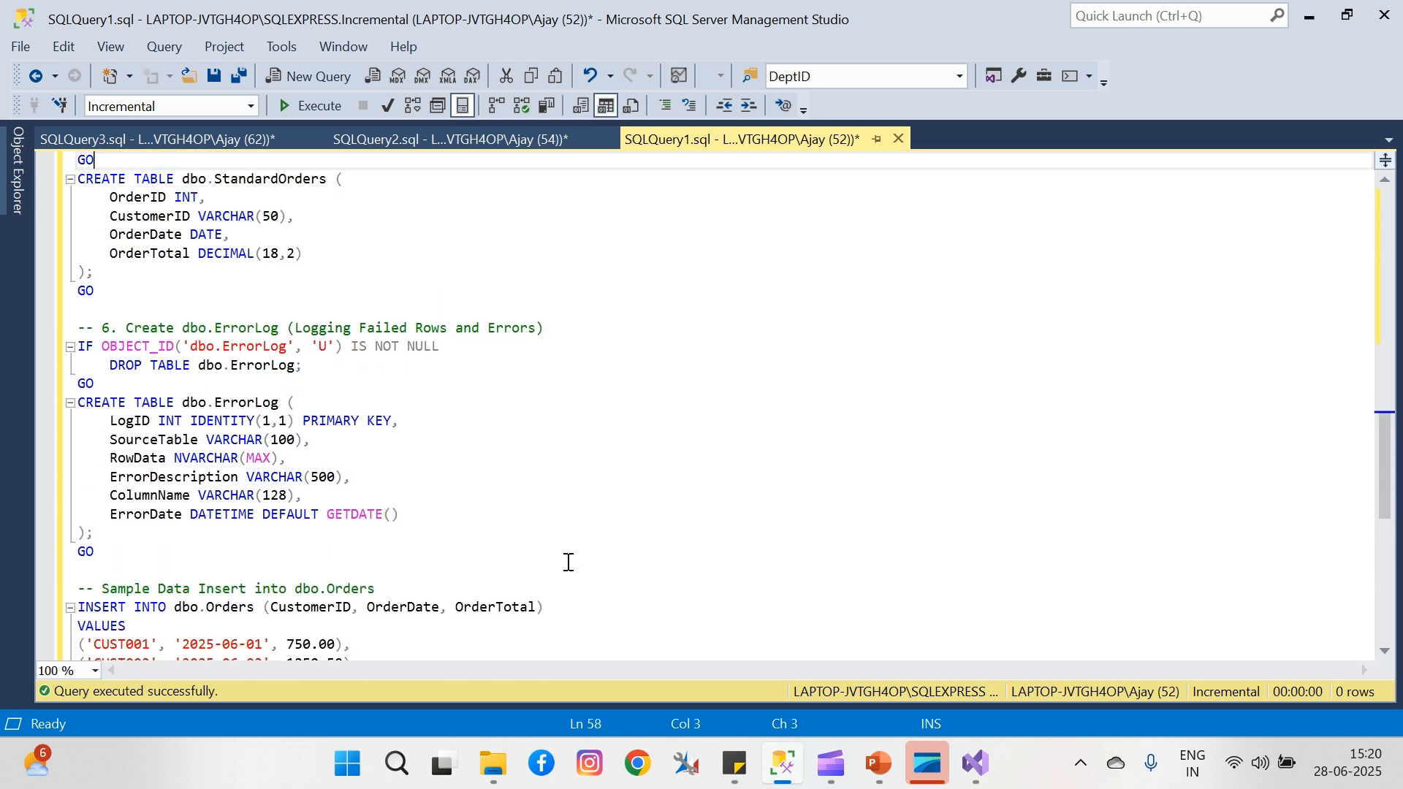
{"action": "key", "text": "Up"}
{"action": "key", "text": "Up"}
{"action": "key", "text": "Up"}
{"action": "key", "text": "Up"}
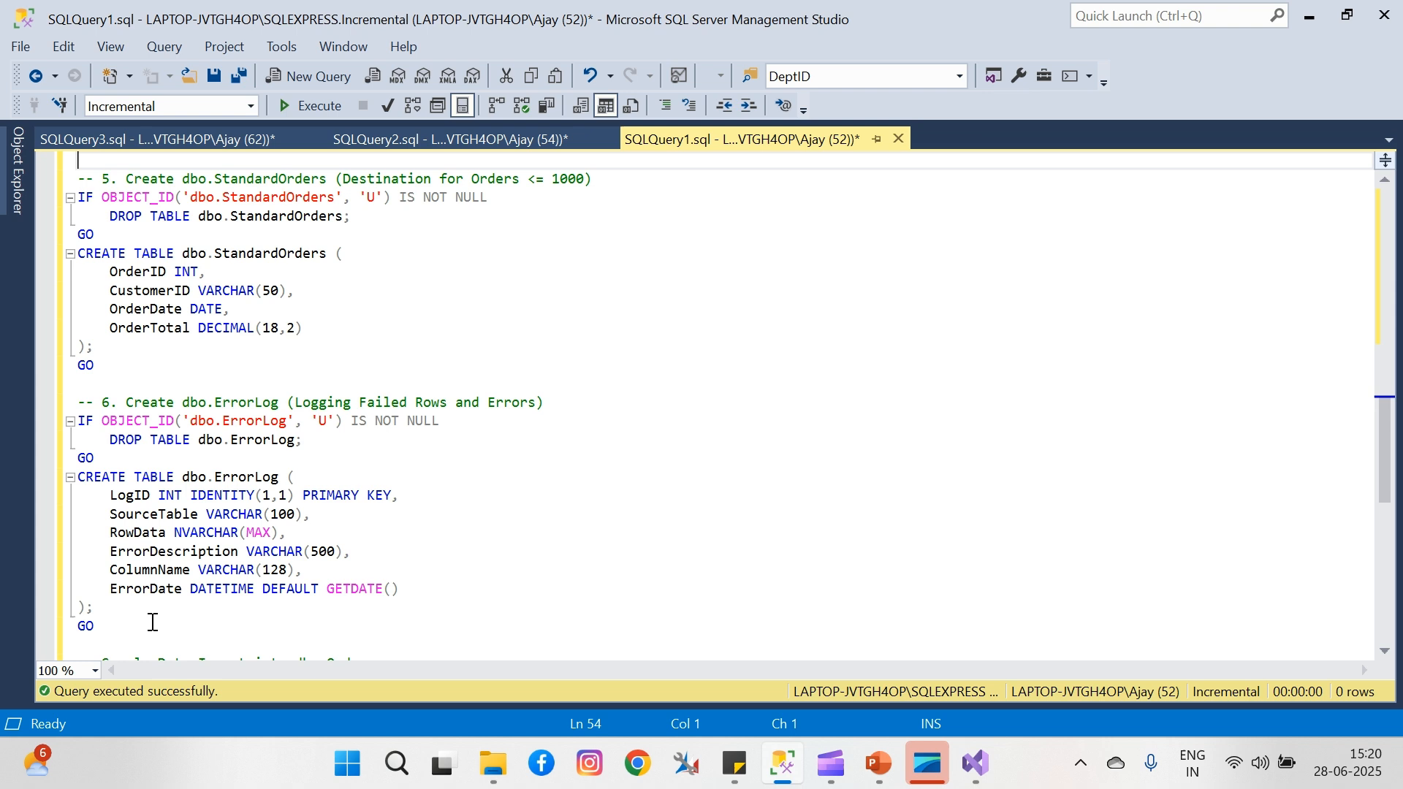
{"action": "left_click", "coordinate": [126, 496]}
{"action": "left_click", "coordinate": [144, 516]}
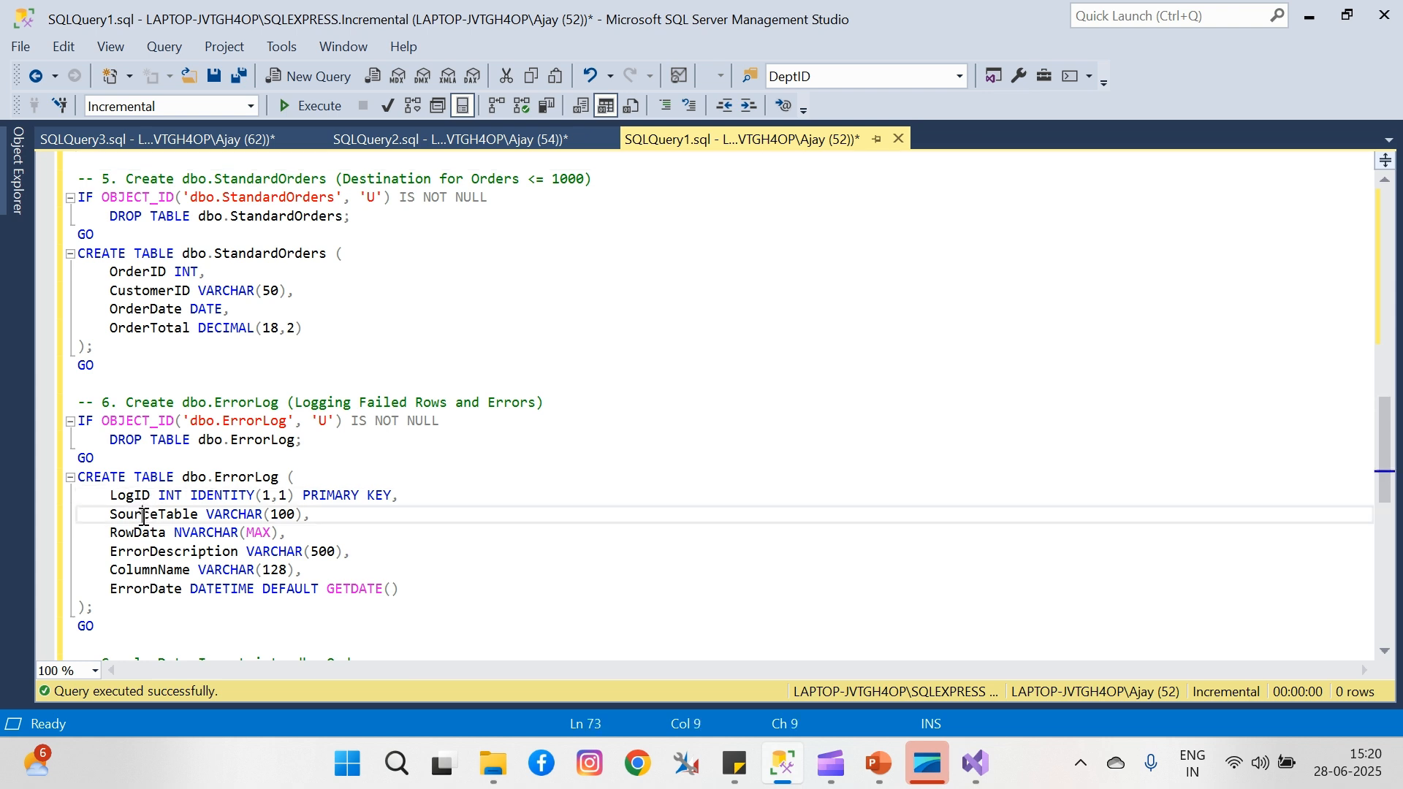
{"action": "left_click", "coordinate": [127, 533]}
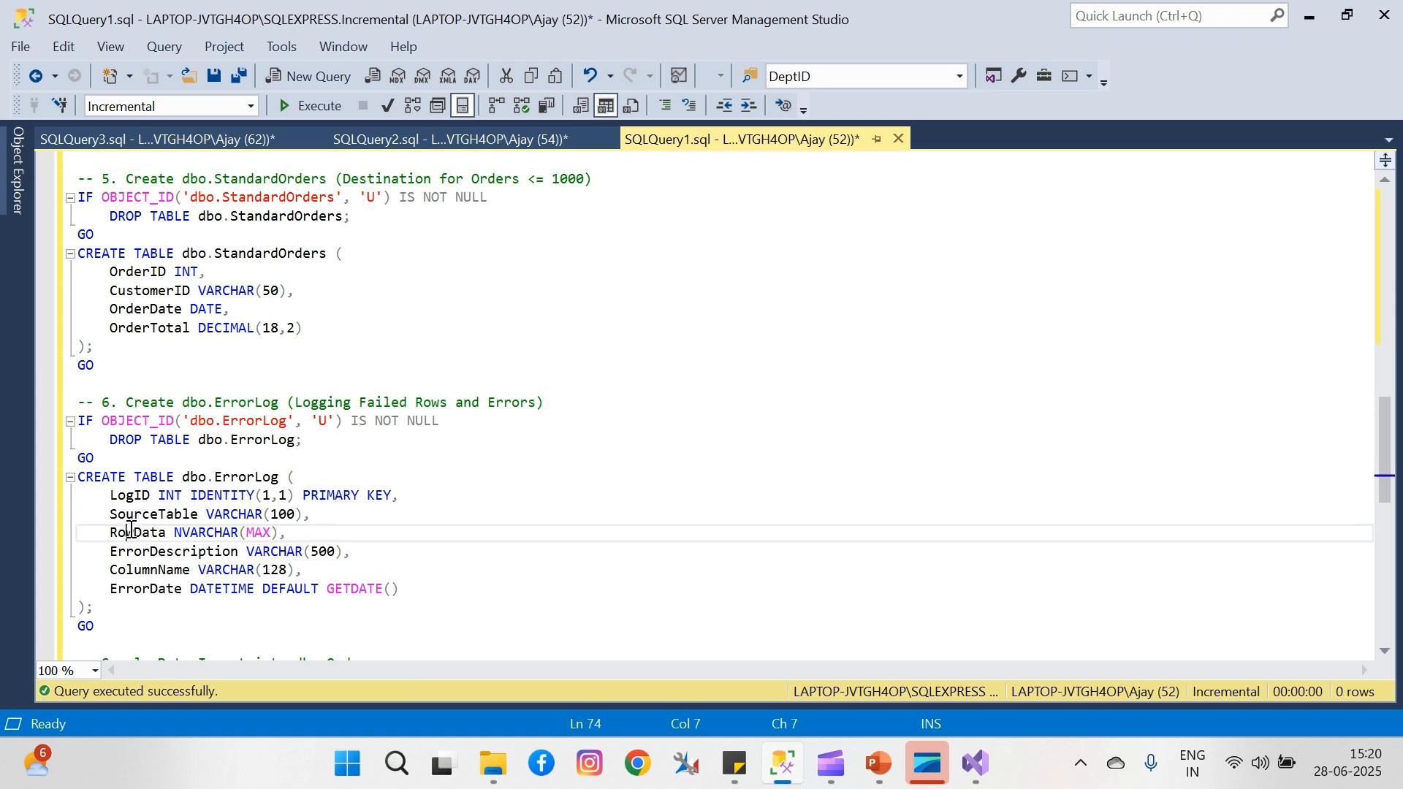
{"action": "left_click", "coordinate": [165, 553]}
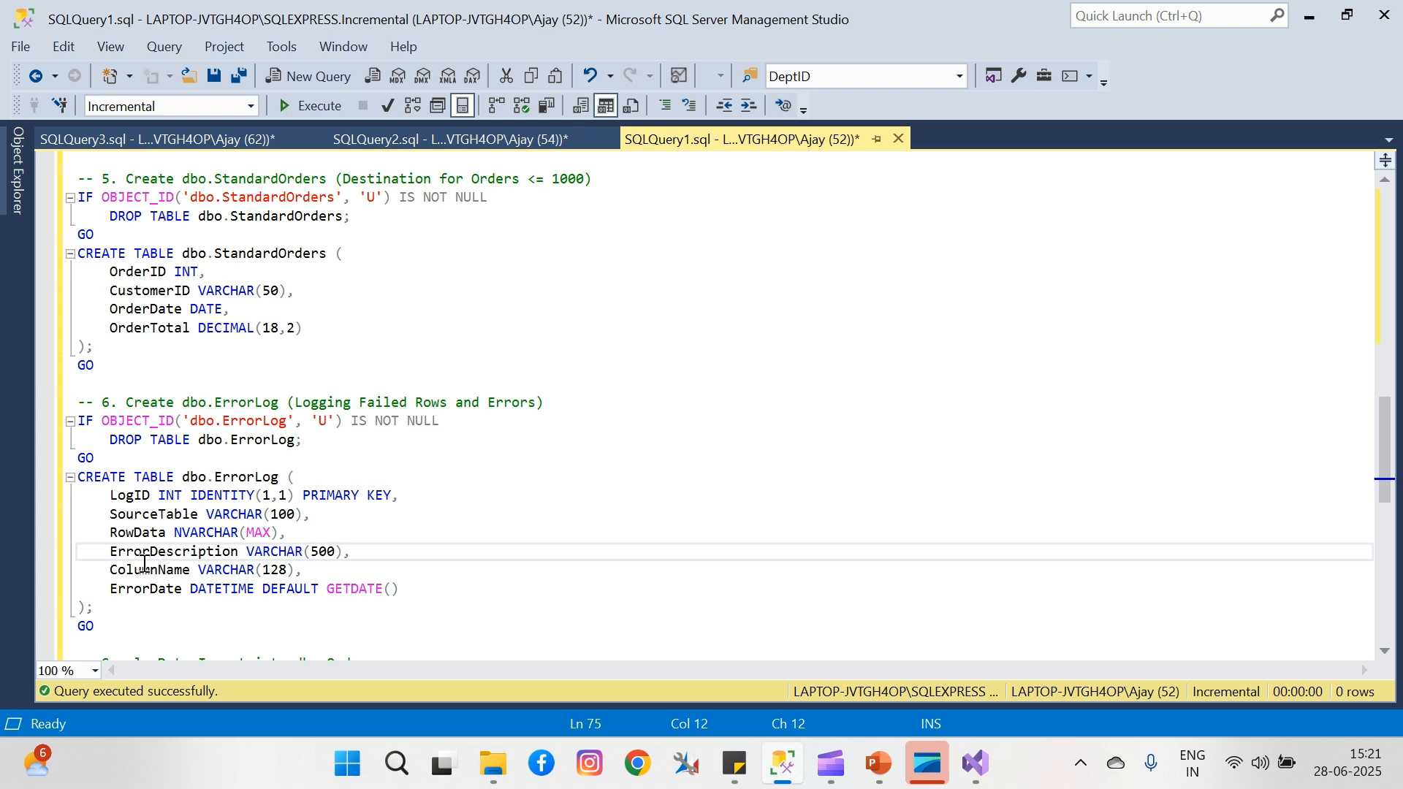
{"action": "left_click", "coordinate": [142, 569]}
{"action": "left_click", "coordinate": [130, 600]}
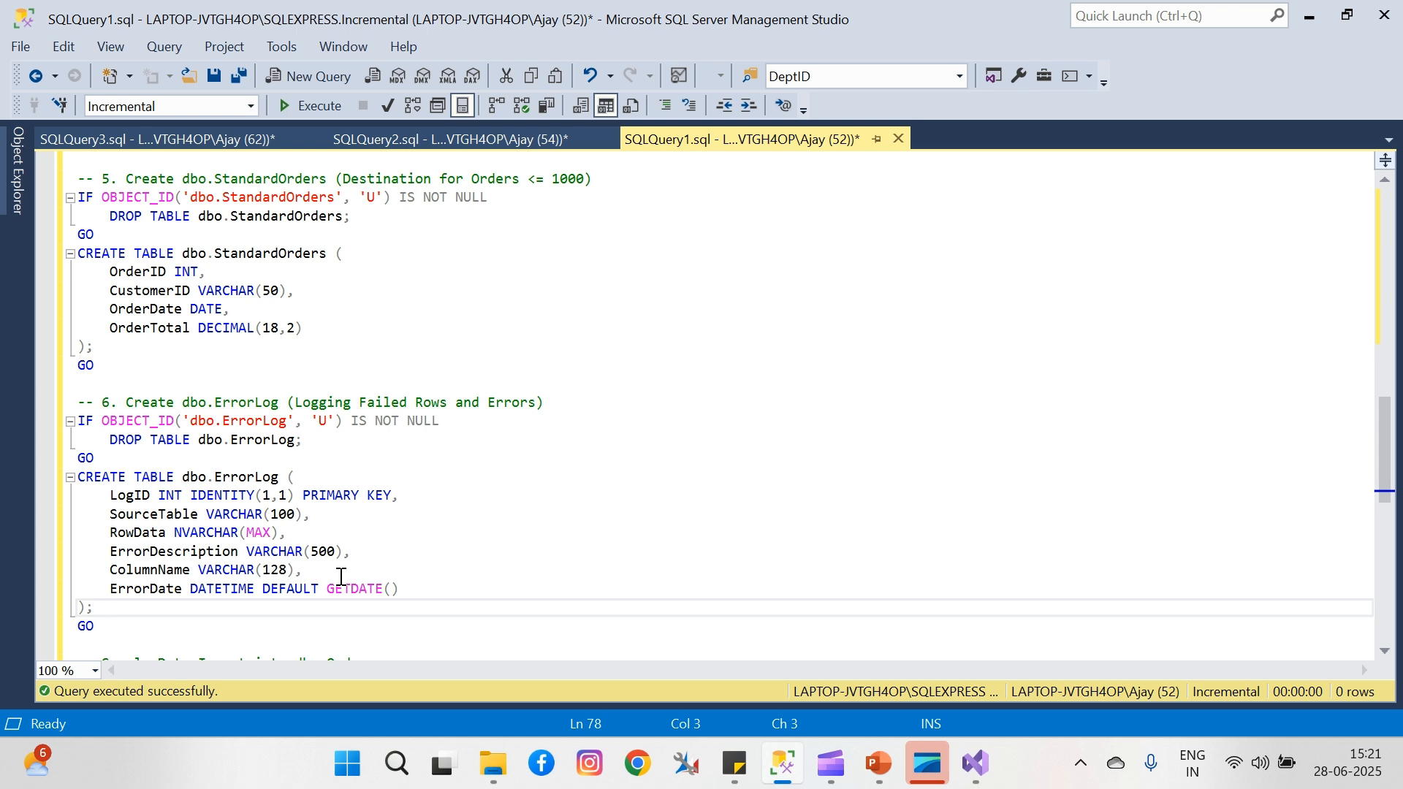
- Execute only section 6 of the script to drop and recreate the dbo.ErrorLog table, and hide the results pane
{"action": "left_click_drag", "start_coordinate": [121, 626], "coordinate": [66, 403]}
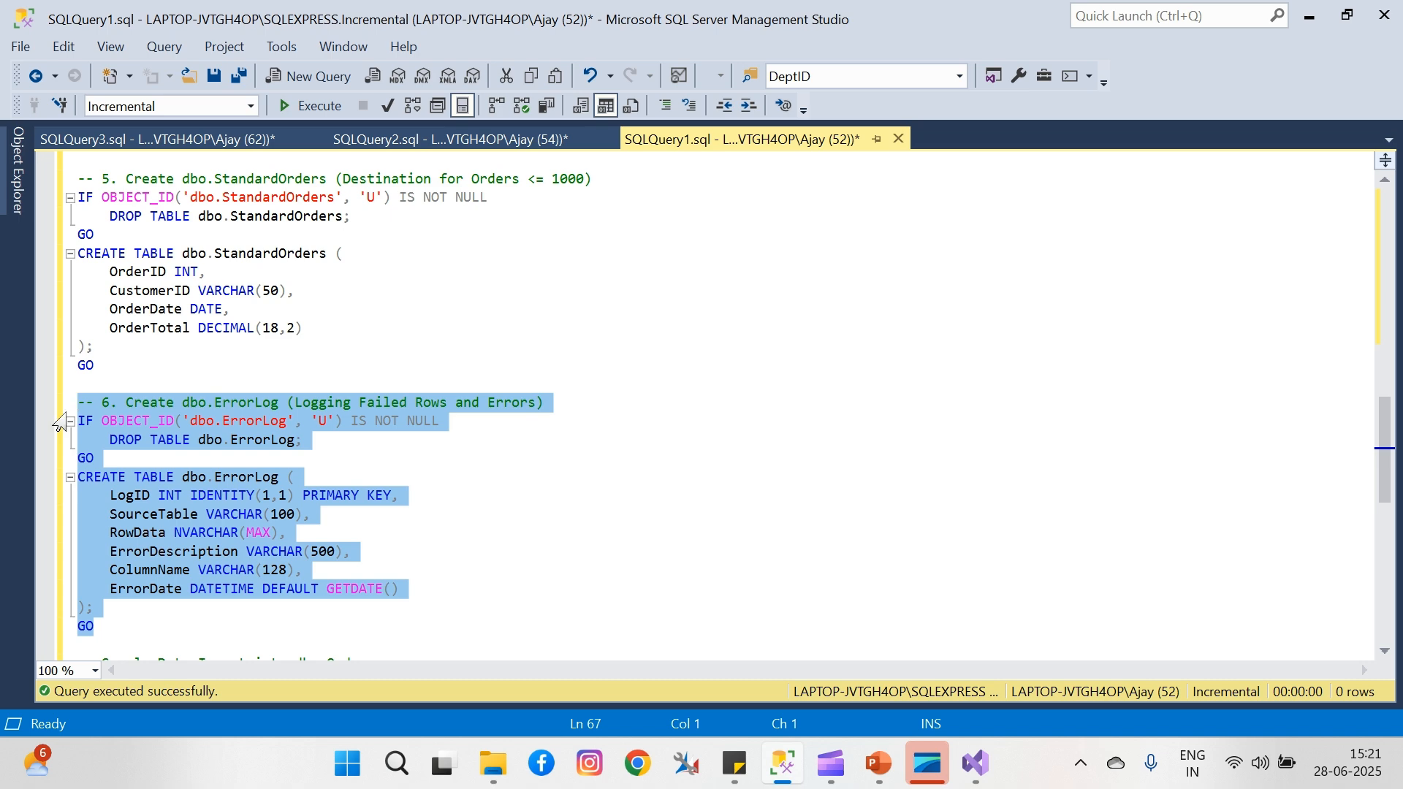
{"action": "left_click", "coordinate": [304, 107]}
{"action": "key", "text": "ctrl+r"}
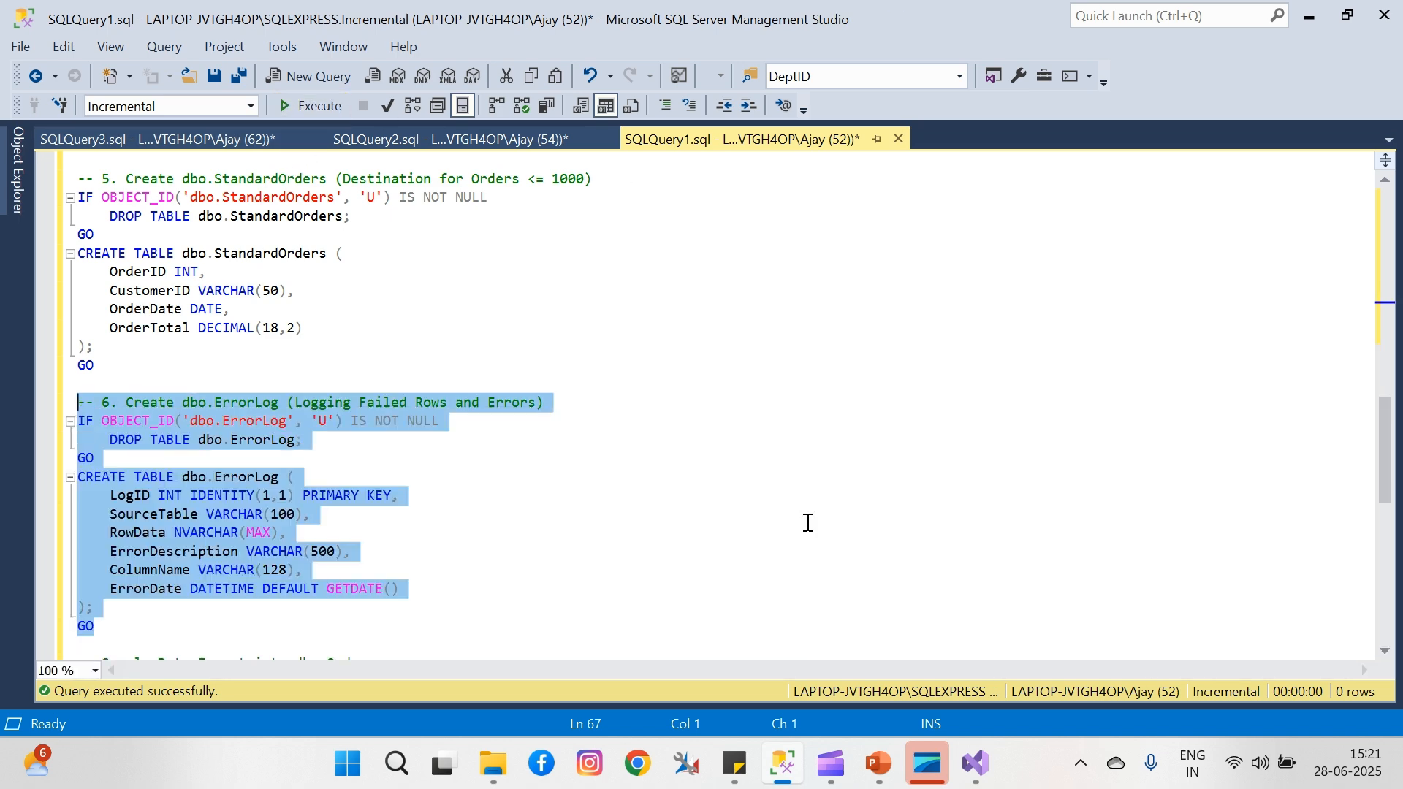
- Back in Visual Studio, map ErrorCode to ErrorDescription and ErrorColumn to ColumnName for the ErrorLog destination
{"action": "left_click", "coordinate": [979, 763]}
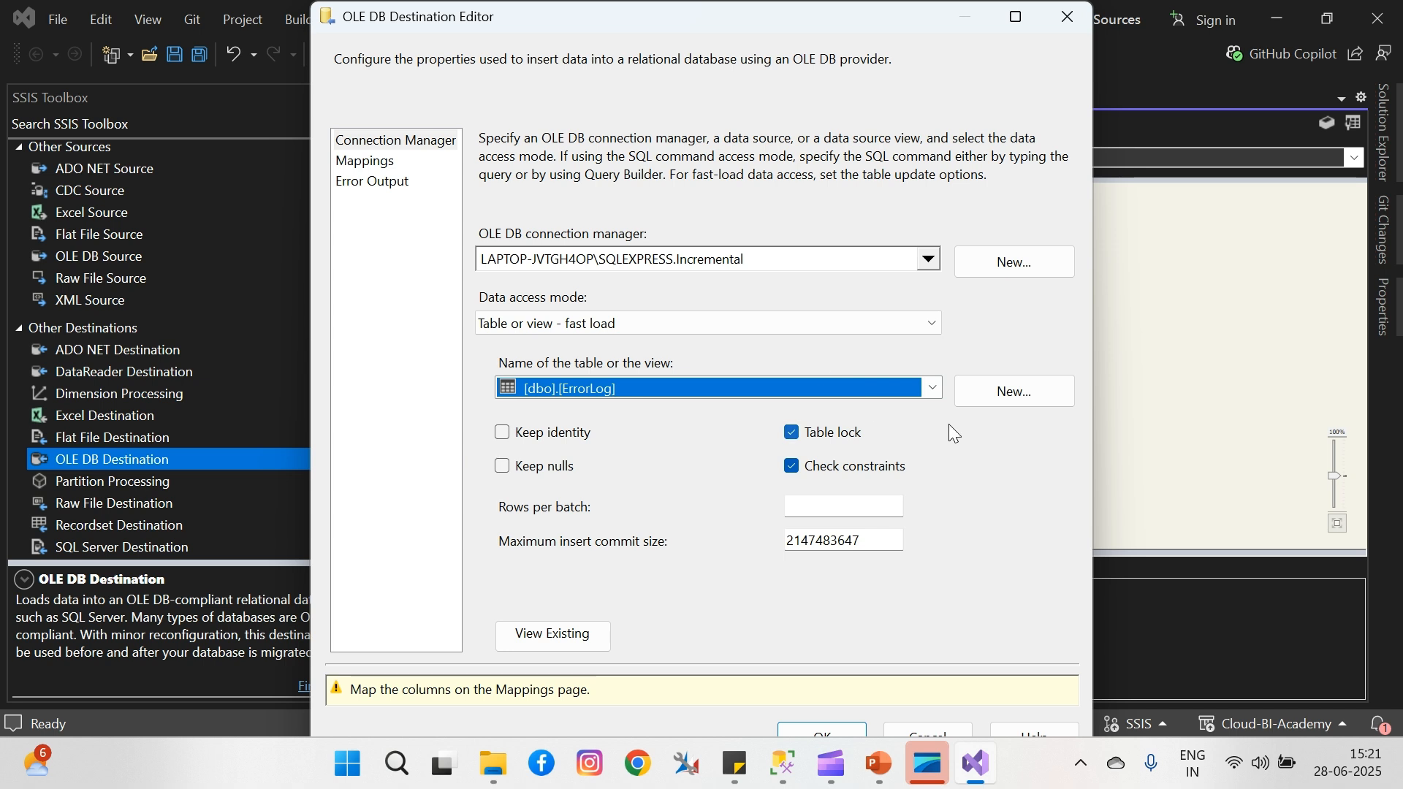
{"action": "left_click", "coordinate": [392, 160]}
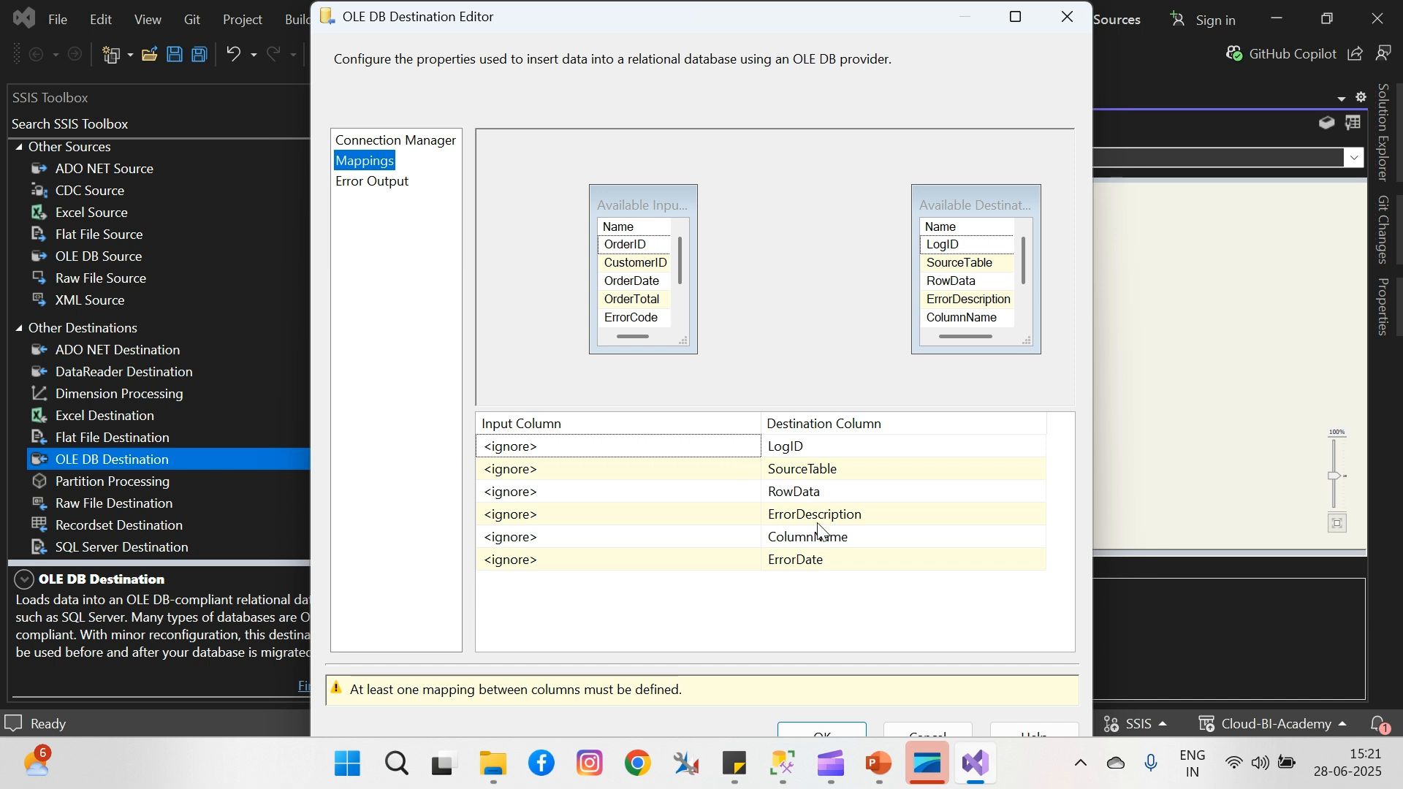
{"action": "left_click", "coordinate": [751, 516]}
{"action": "left_click", "coordinate": [752, 519]}
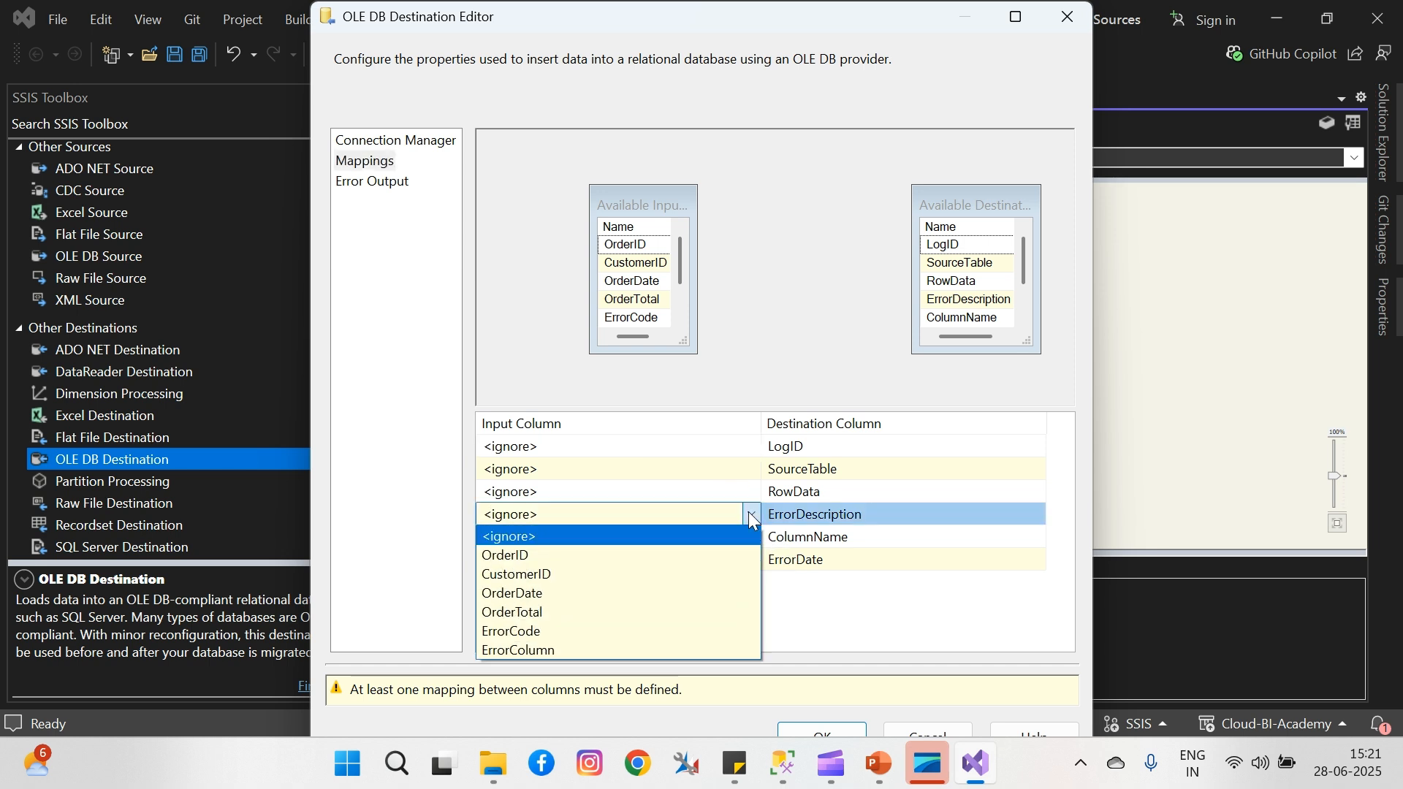
{"action": "left_click", "coordinate": [562, 633]}
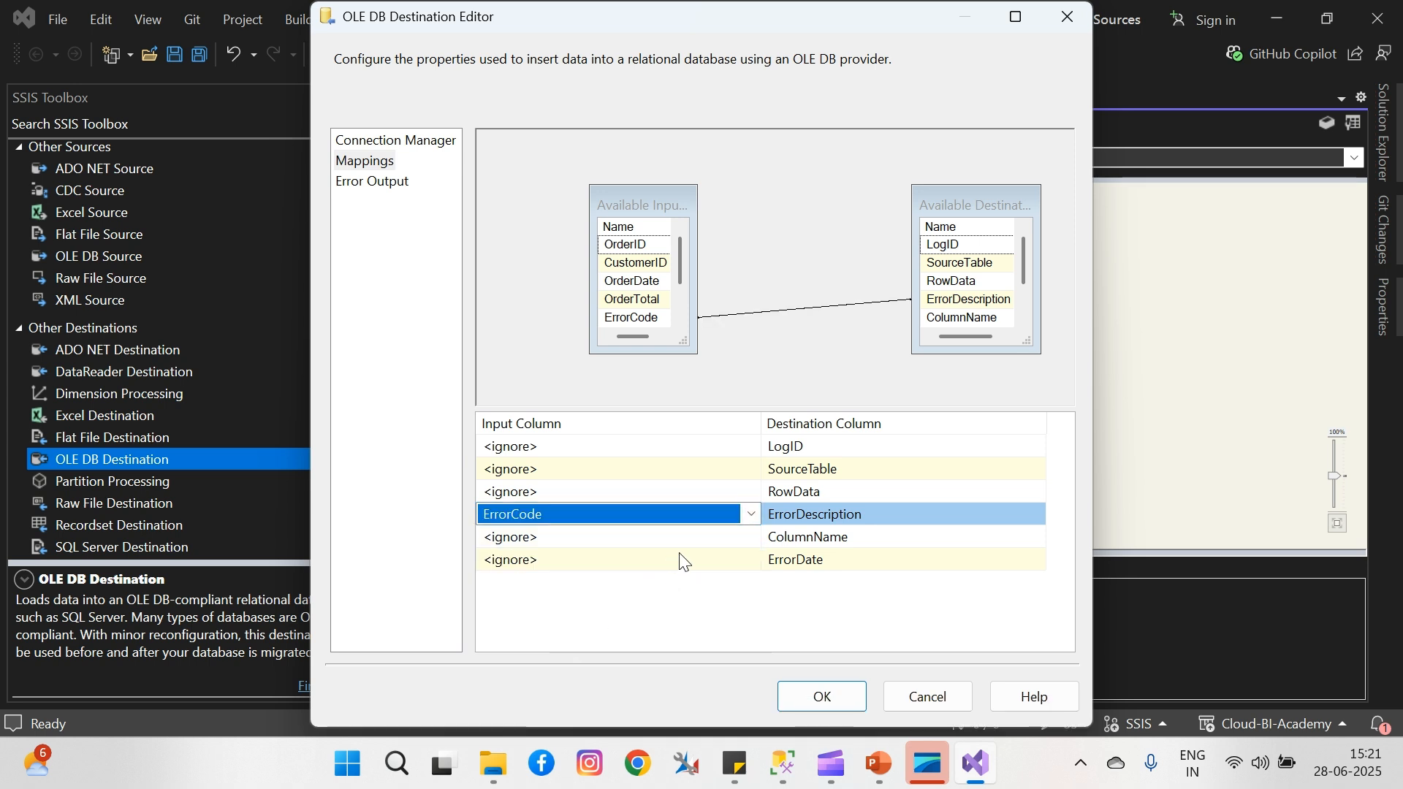
{"action": "left_click", "coordinate": [731, 538]}
{"action": "left_click", "coordinate": [751, 538]}
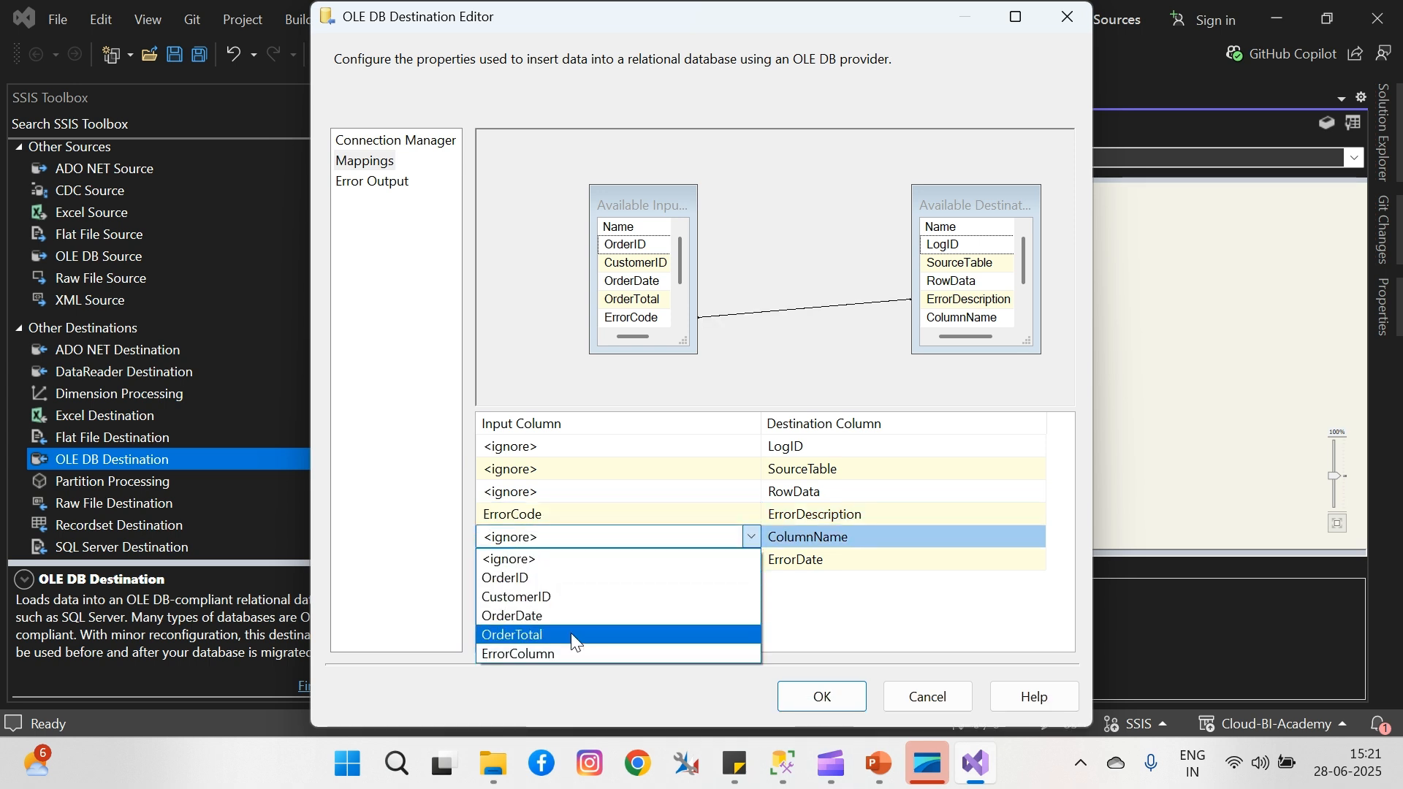
{"action": "left_click", "coordinate": [563, 652]}
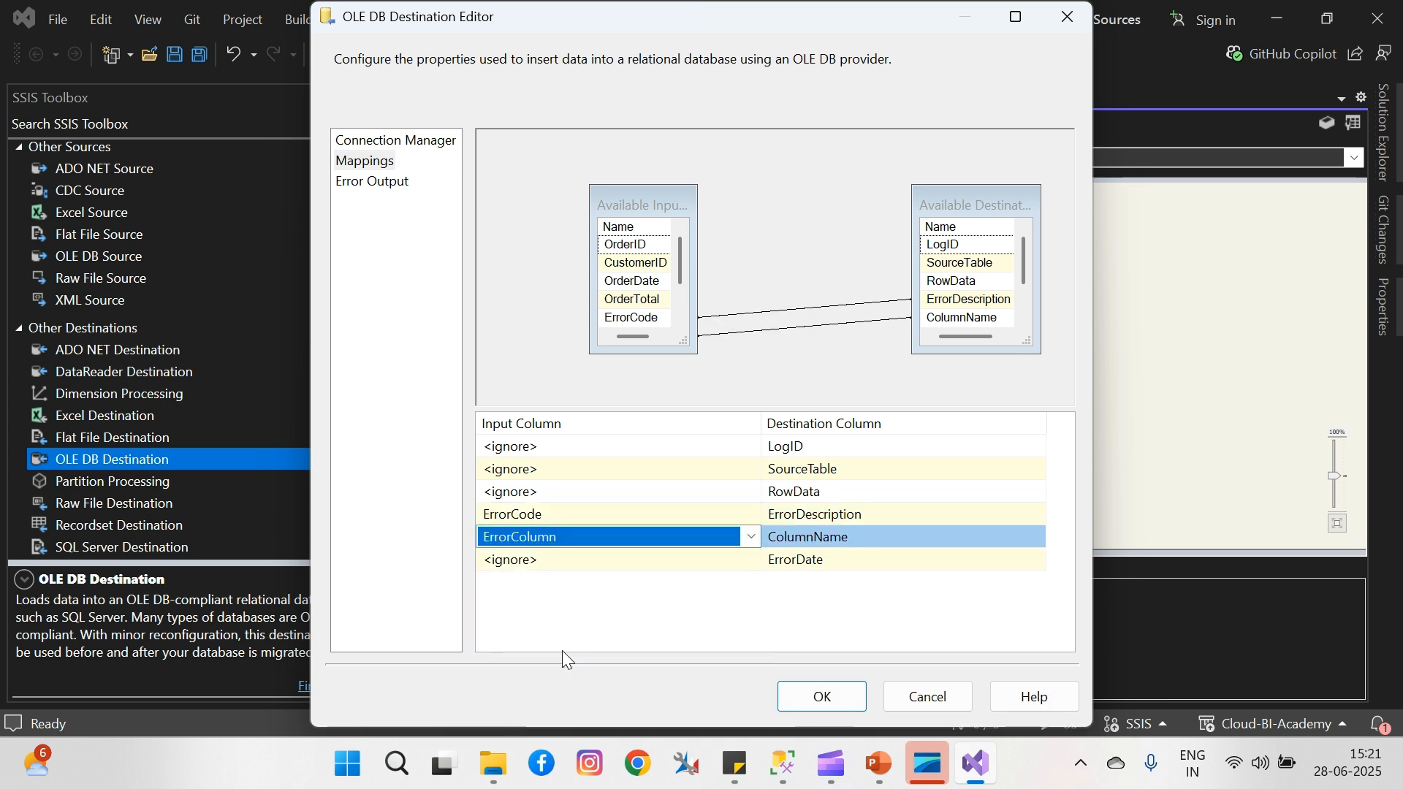
- Map the OrderID input column to the LogID destination column, leaving SourceTable ignored
{"action": "left_click", "coordinate": [744, 446]}
{"action": "left_click", "coordinate": [751, 447]}
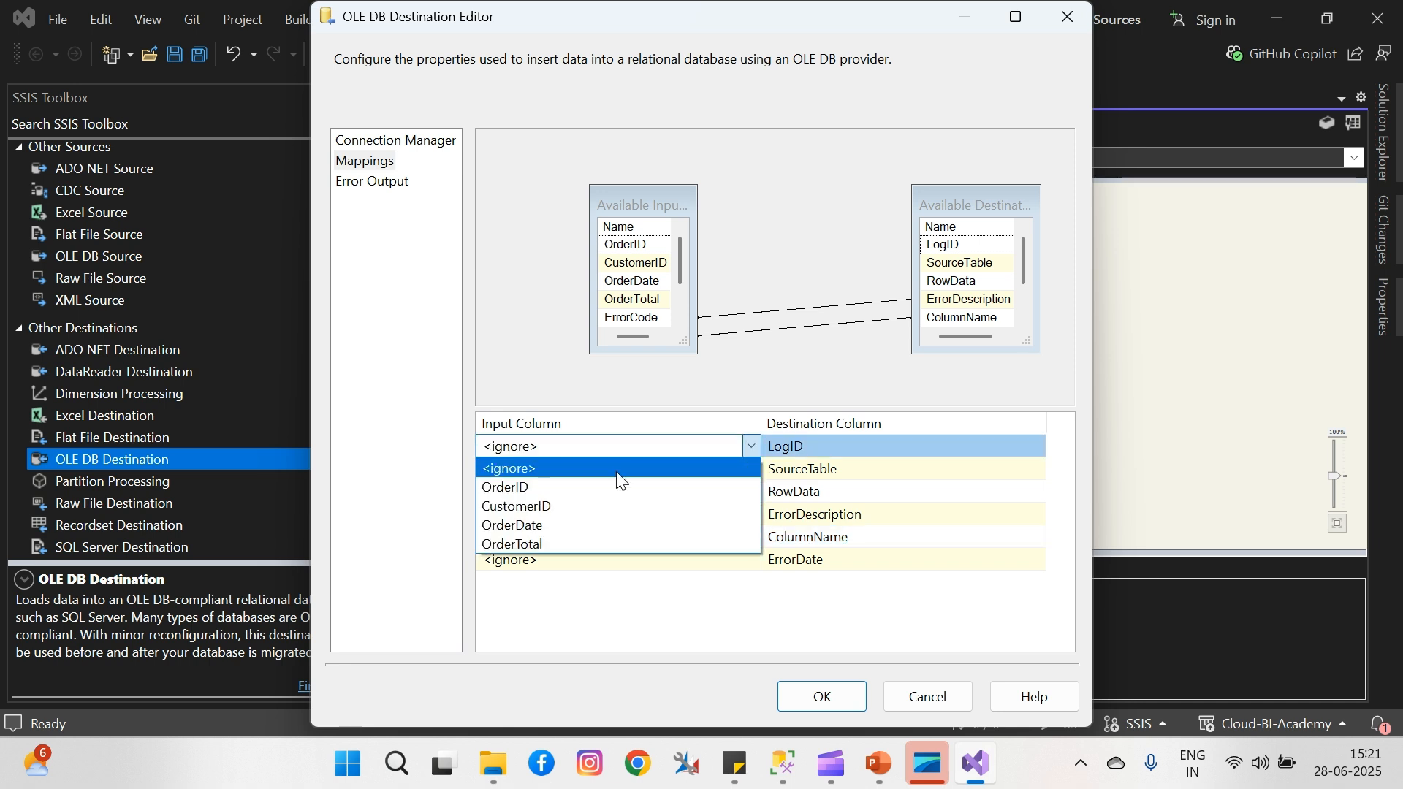
{"action": "left_click", "coordinate": [583, 489]}
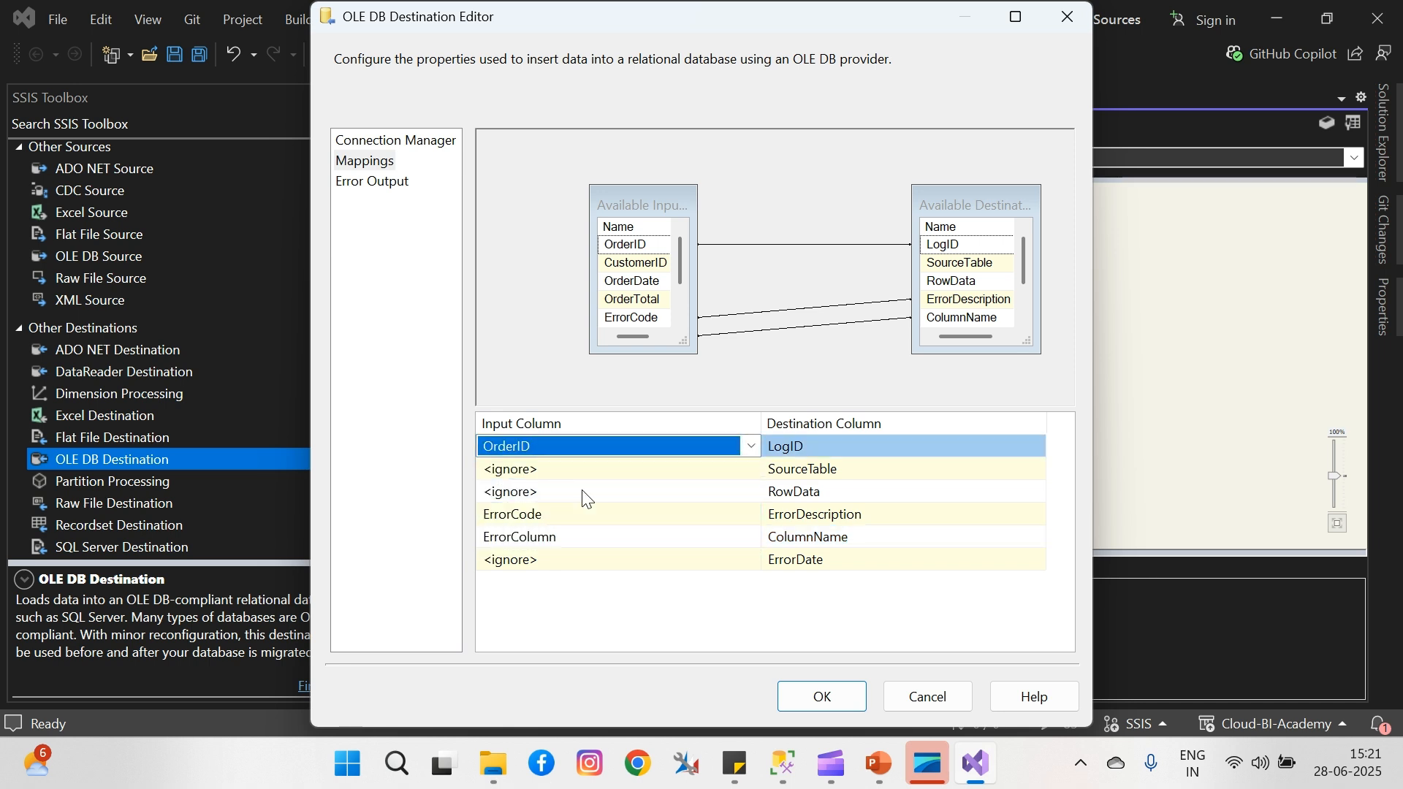
{"action": "left_click", "coordinate": [736, 474]}
{"action": "left_click", "coordinate": [748, 469]}
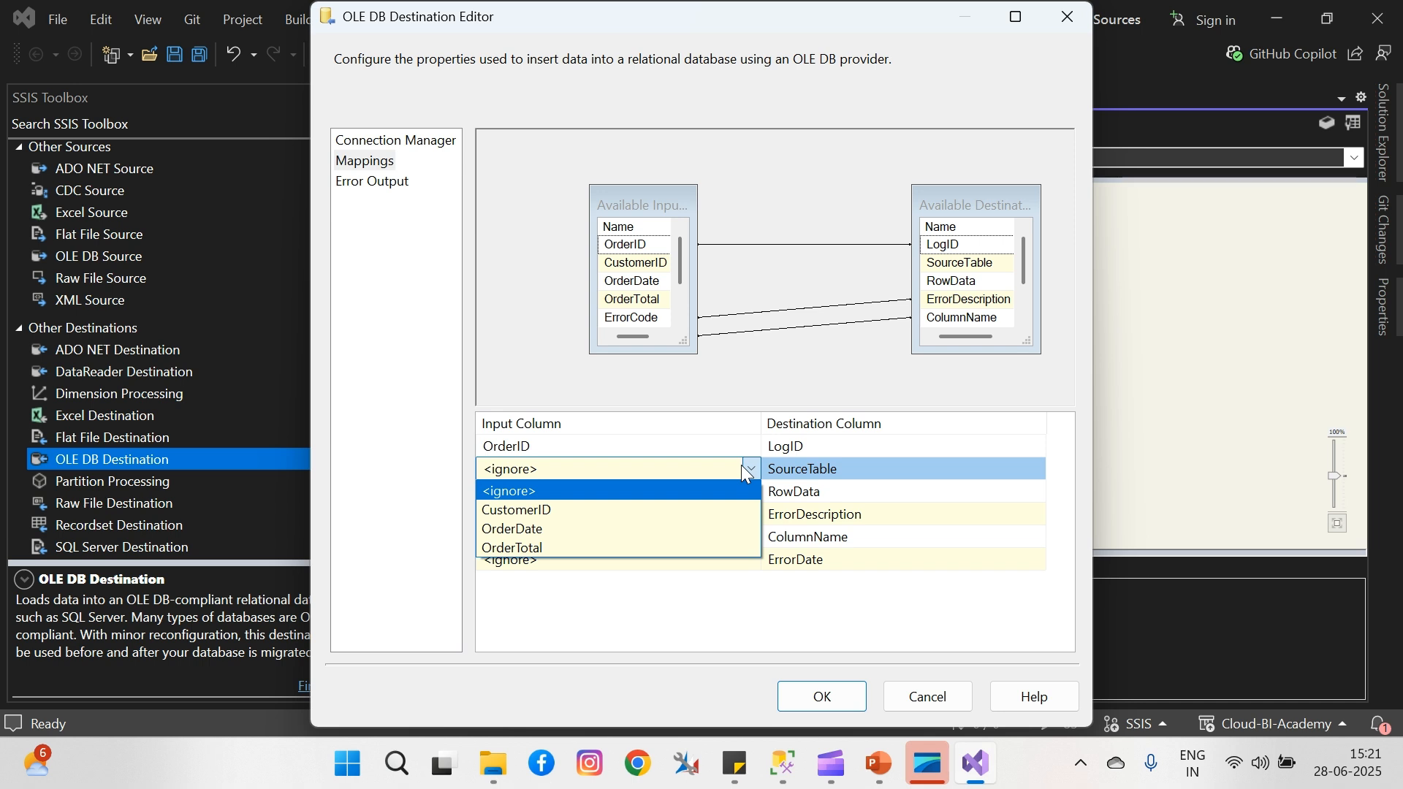
{"action": "left_click", "coordinate": [712, 591]}
- Map the OrderDate input column to the ErrorDate destination column and accept the destination settings
{"action": "left_click", "coordinate": [720, 567]}
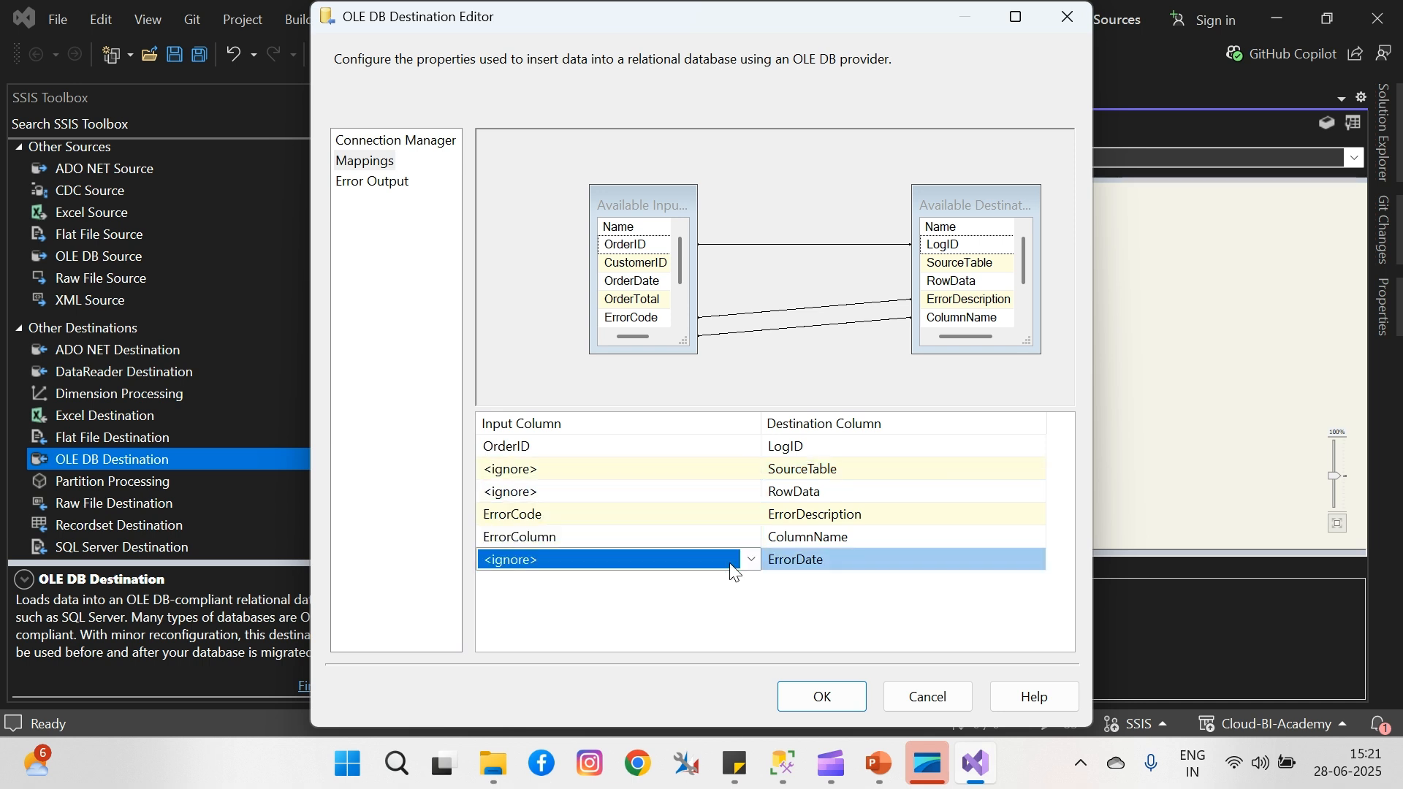
{"action": "left_click", "coordinate": [748, 559]}
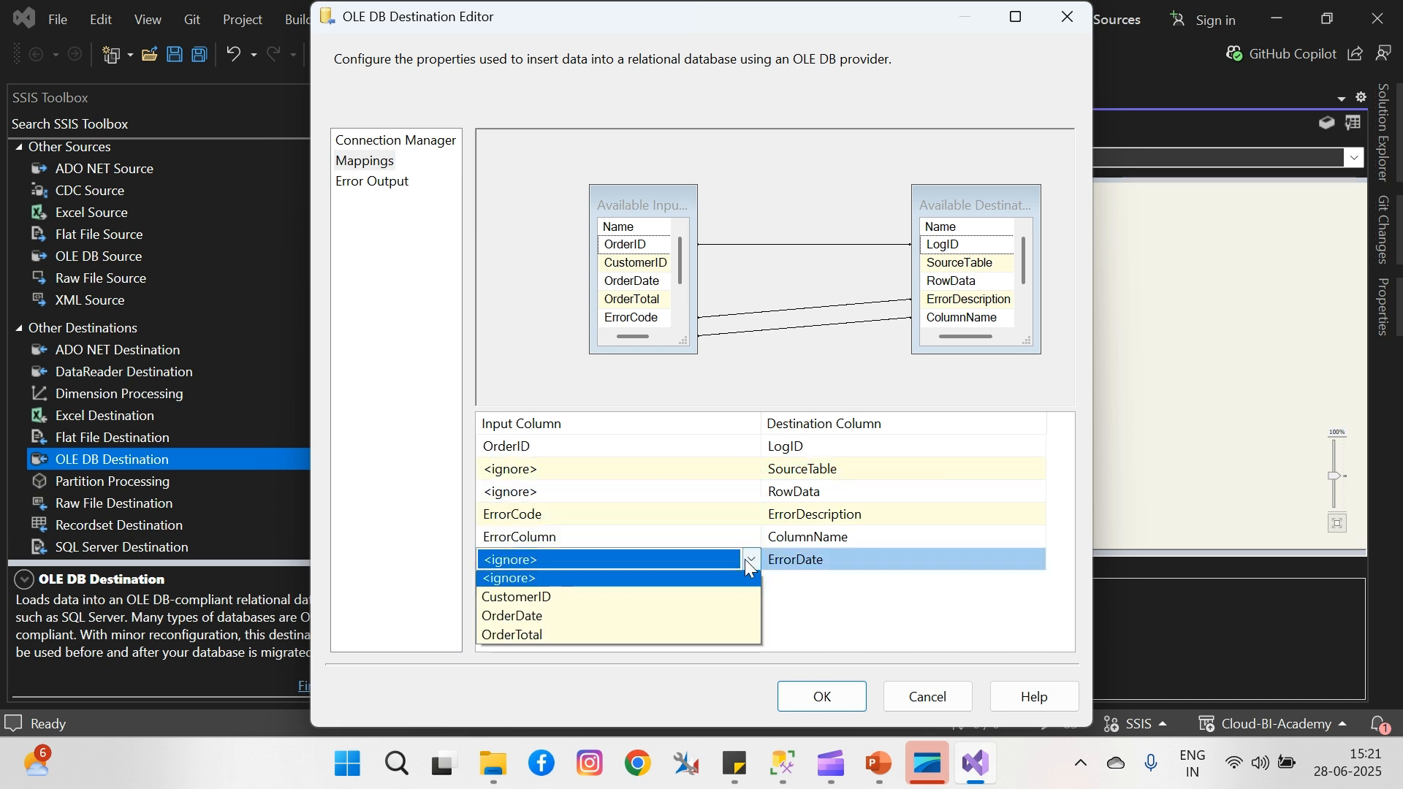
{"action": "left_click", "coordinate": [584, 621]}
{"action": "left_click", "coordinate": [822, 697]}
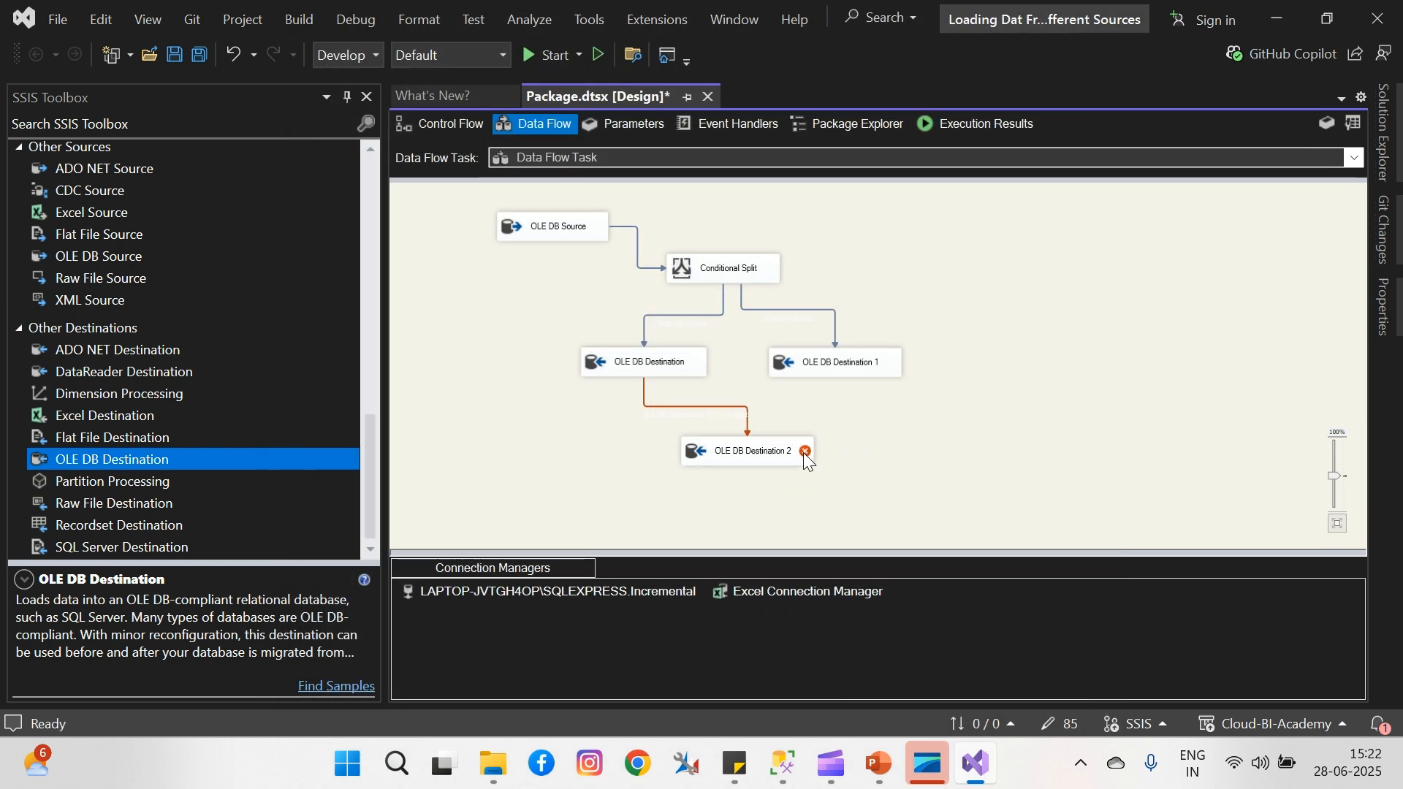
- Reopen the mappings of OLE DB Destination 2, set the LogID input column to <ignore>, and accept the change
{"action": "double_click", "coordinate": [774, 452]}
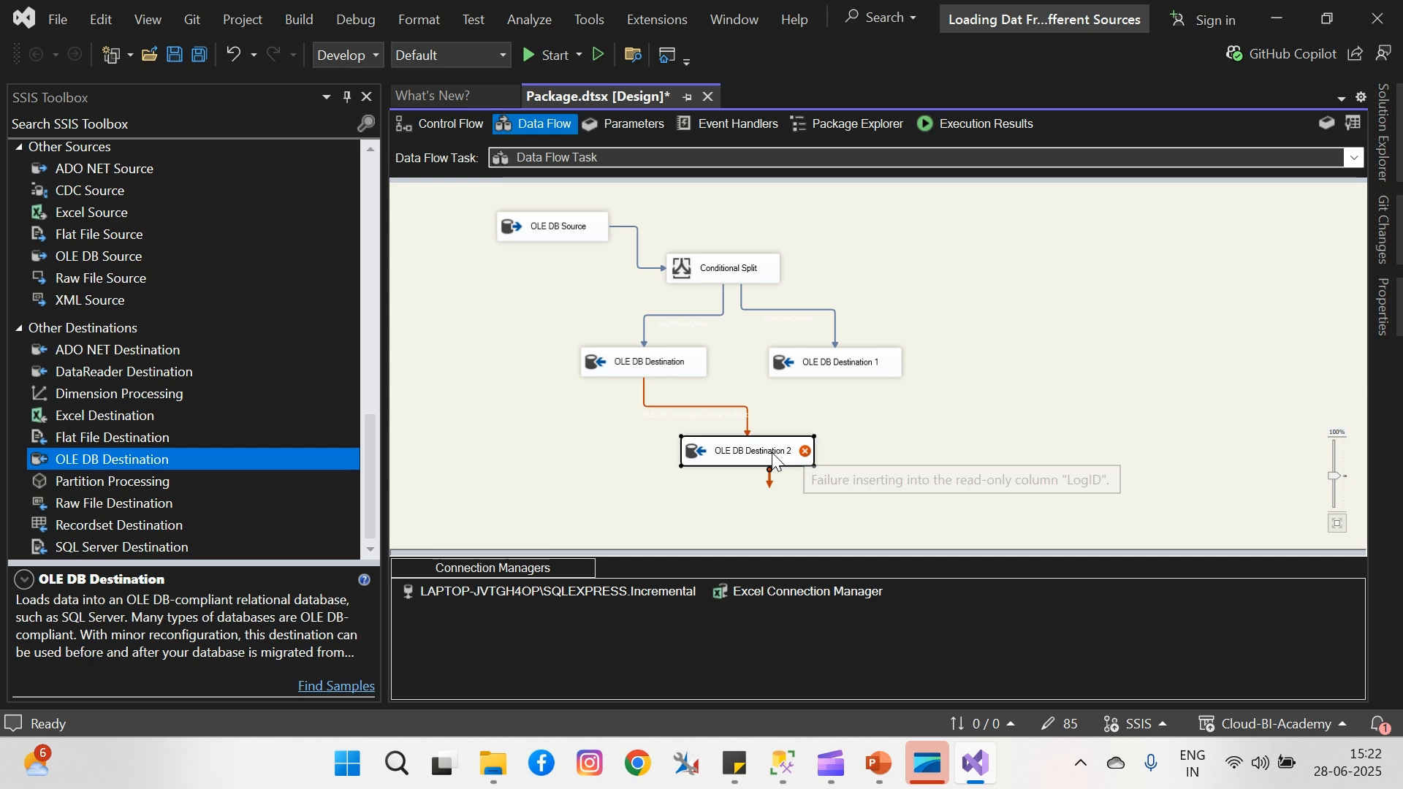
{"action": "left_click", "coordinate": [366, 160]}
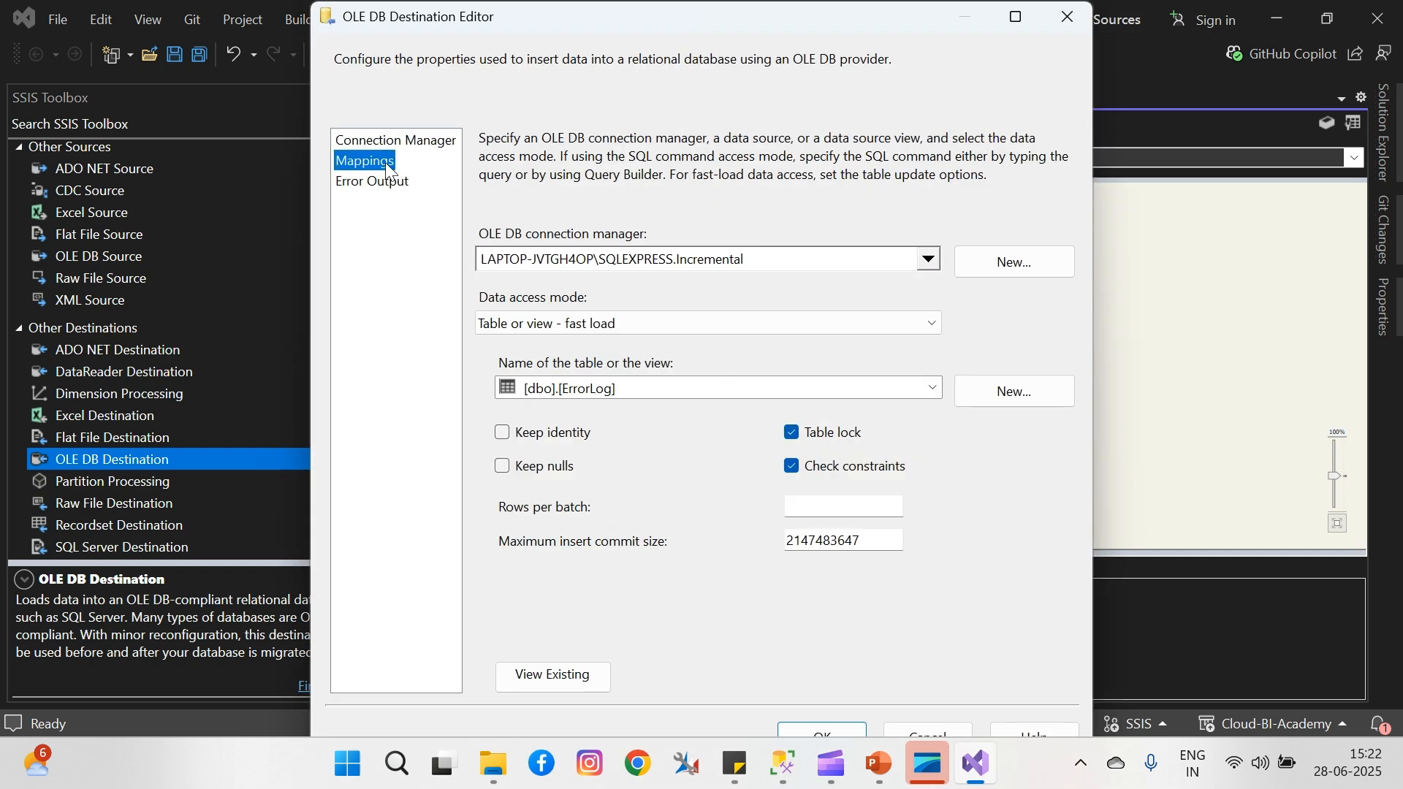
{"action": "left_click", "coordinate": [696, 453]}
{"action": "left_click", "coordinate": [731, 446]}
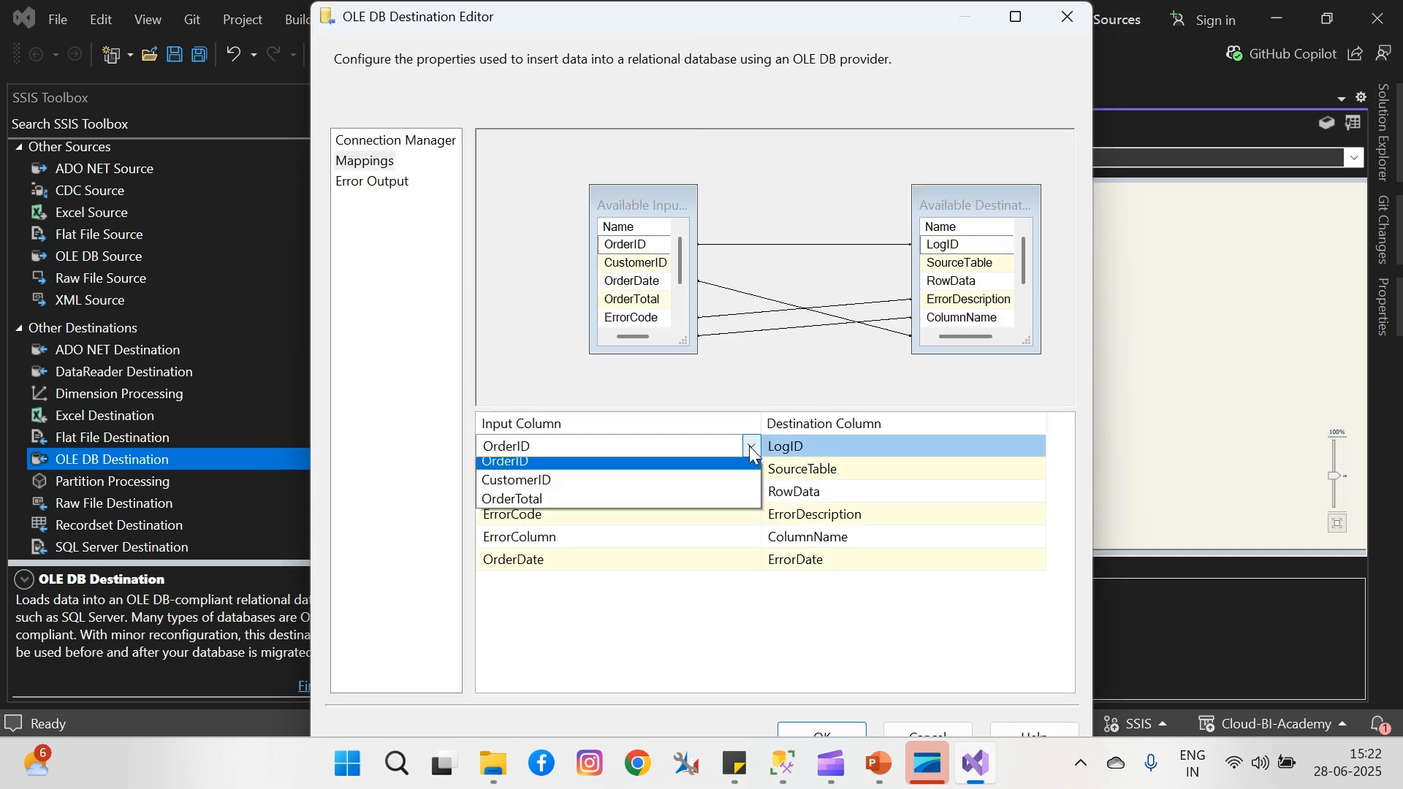
{"action": "left_click", "coordinate": [582, 474]}
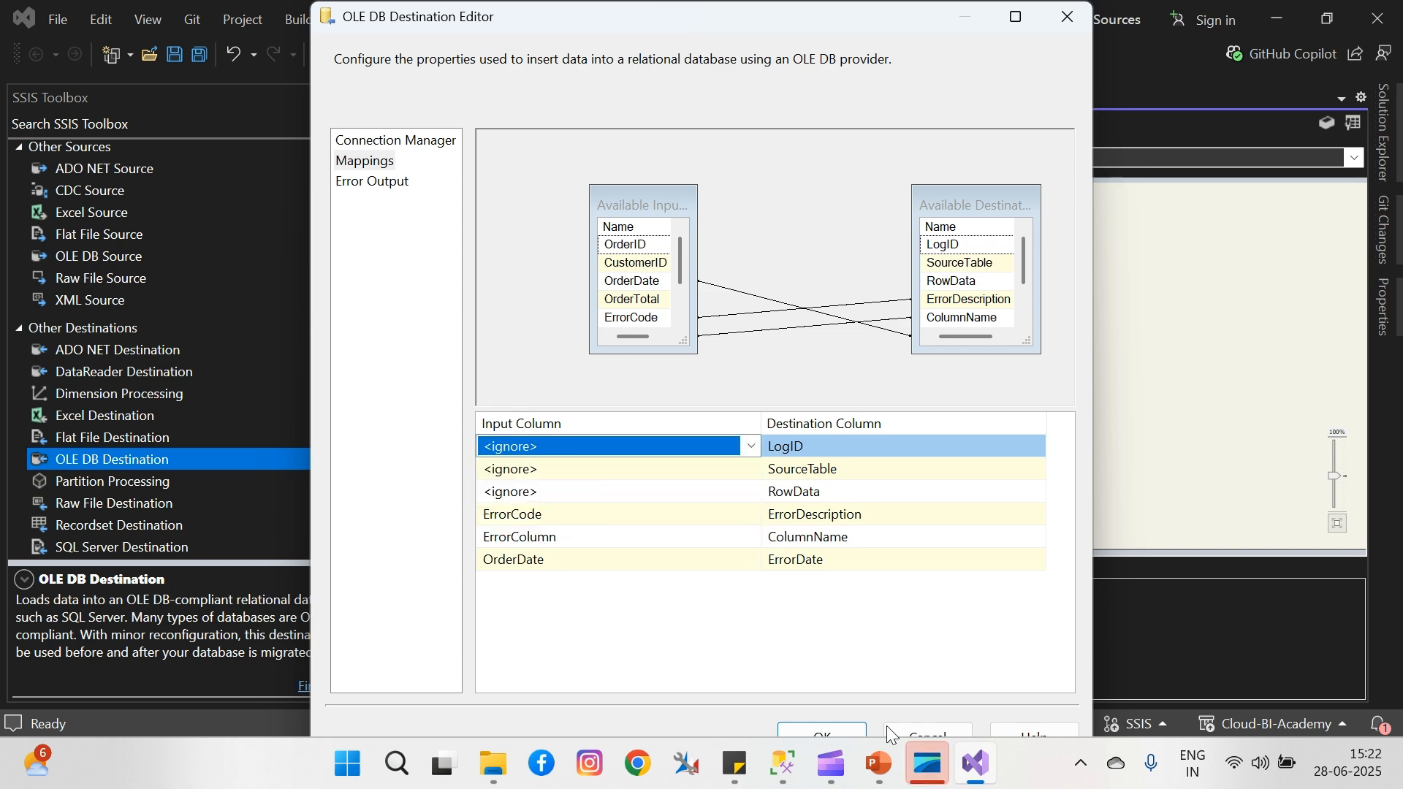
{"action": "left_click", "coordinate": [836, 726]}
- Execute the Data Flow Task from the data flow design surface
{"action": "left_click", "coordinate": [900, 449]}
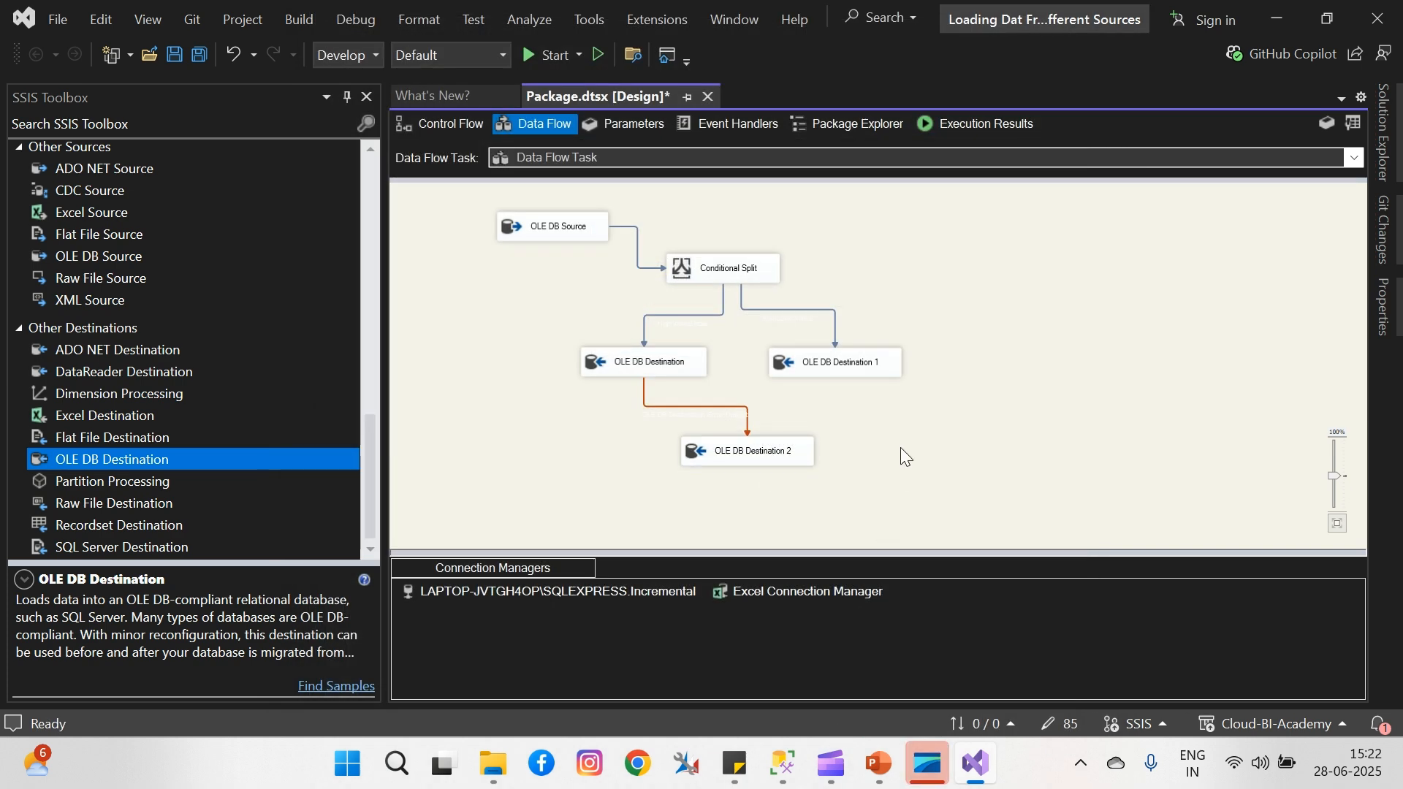
{"action": "right_click", "coordinate": [901, 449]}
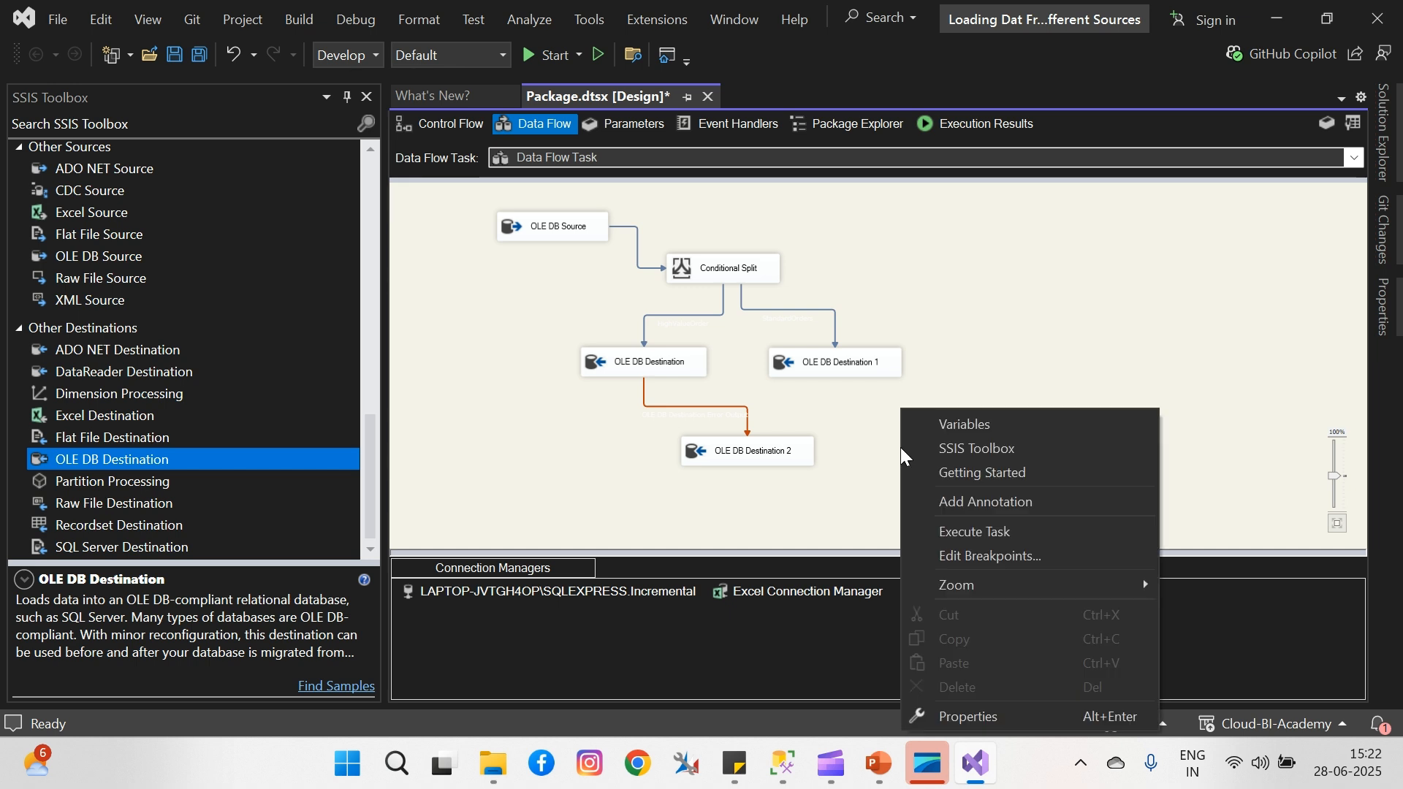
{"action": "left_click", "coordinate": [956, 523]}
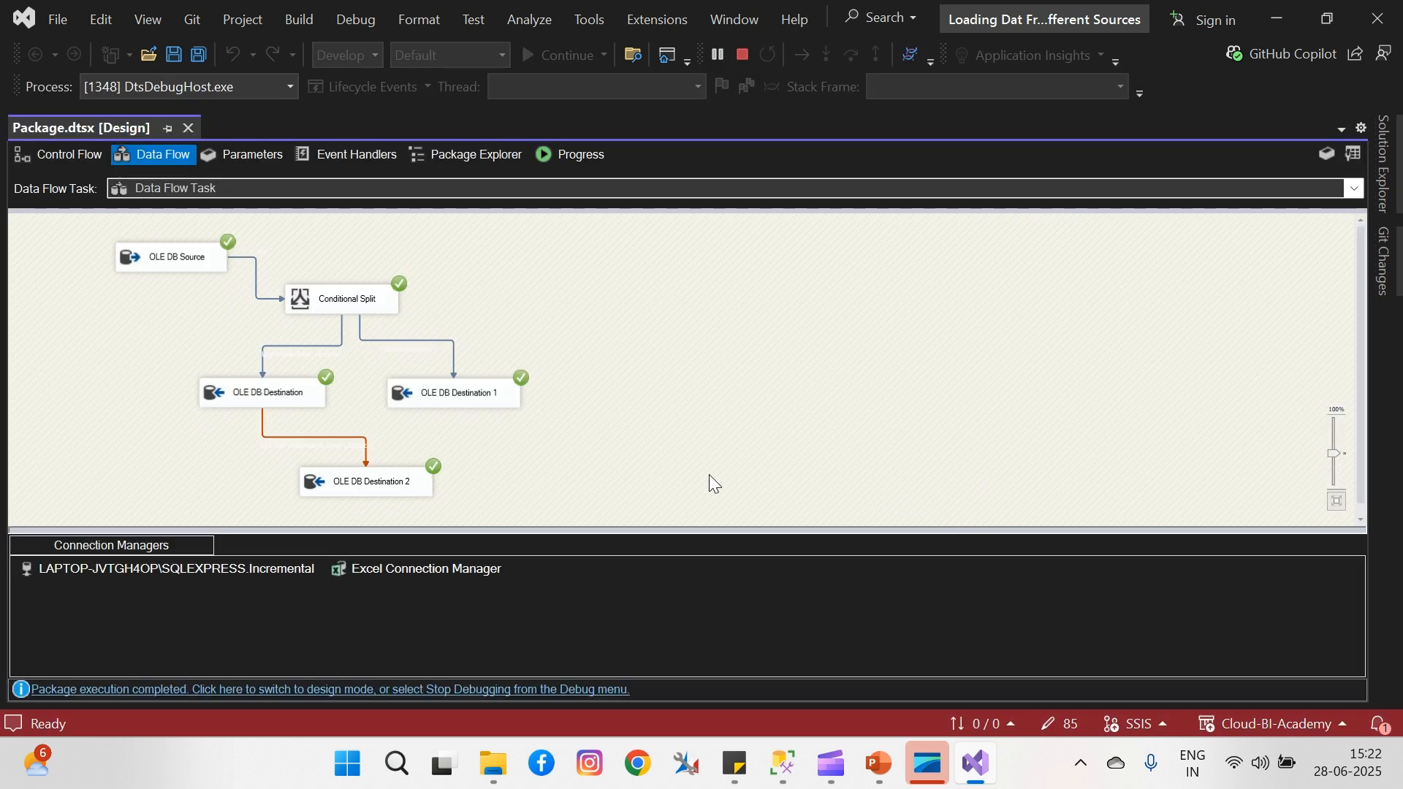
- Switch to SQL Server Management Studio and add the query "SELECT *FROM ErrorLog" at the end of SQLQuery3
{"action": "left_click", "coordinate": [781, 764]}
{"action": "left_click", "coordinate": [240, 143]}
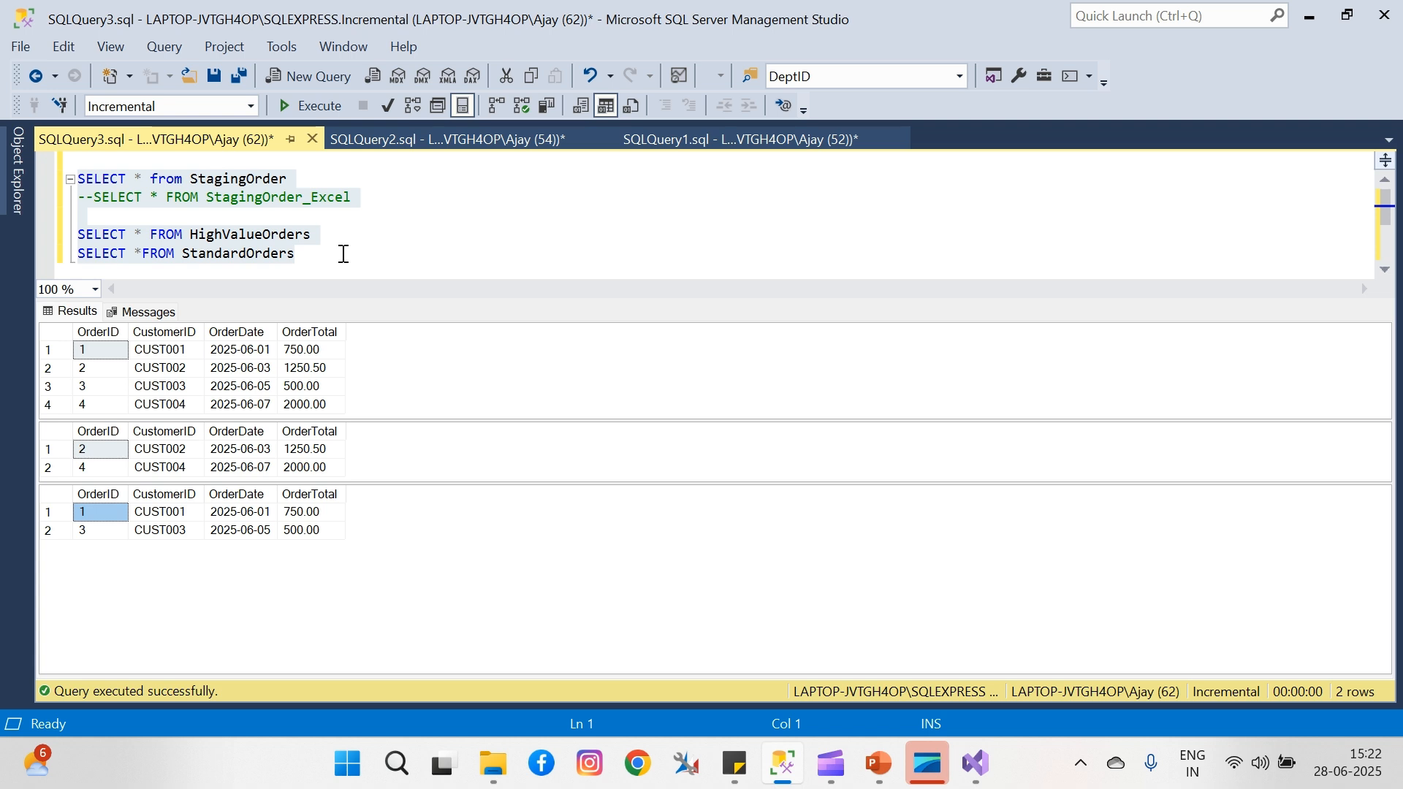
{"action": "key", "text": "ctrl+r"}
{"action": "key", "text": "ctrl+End"}
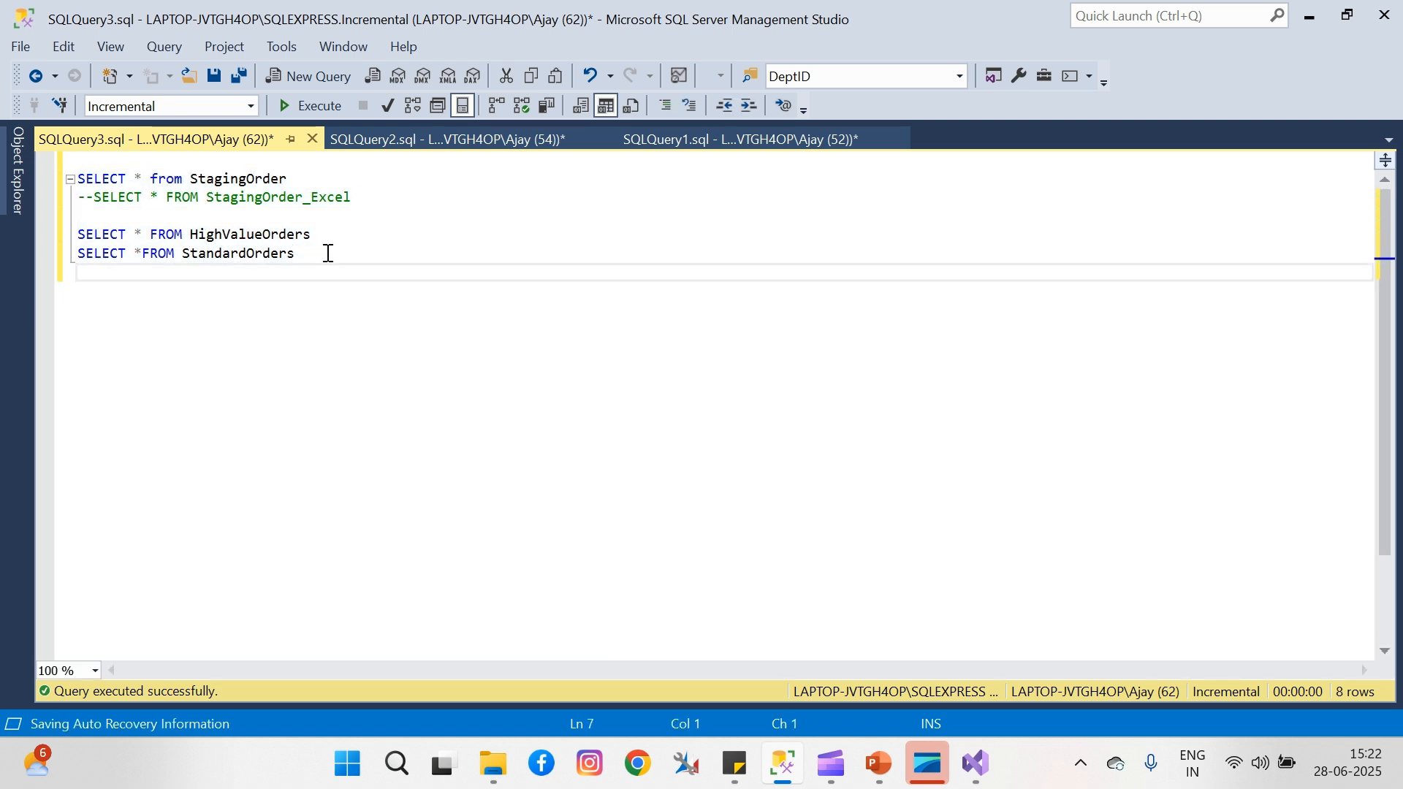
{"action": "key", "text": "Return"}
{"action": "type", "text": "SELECT"}
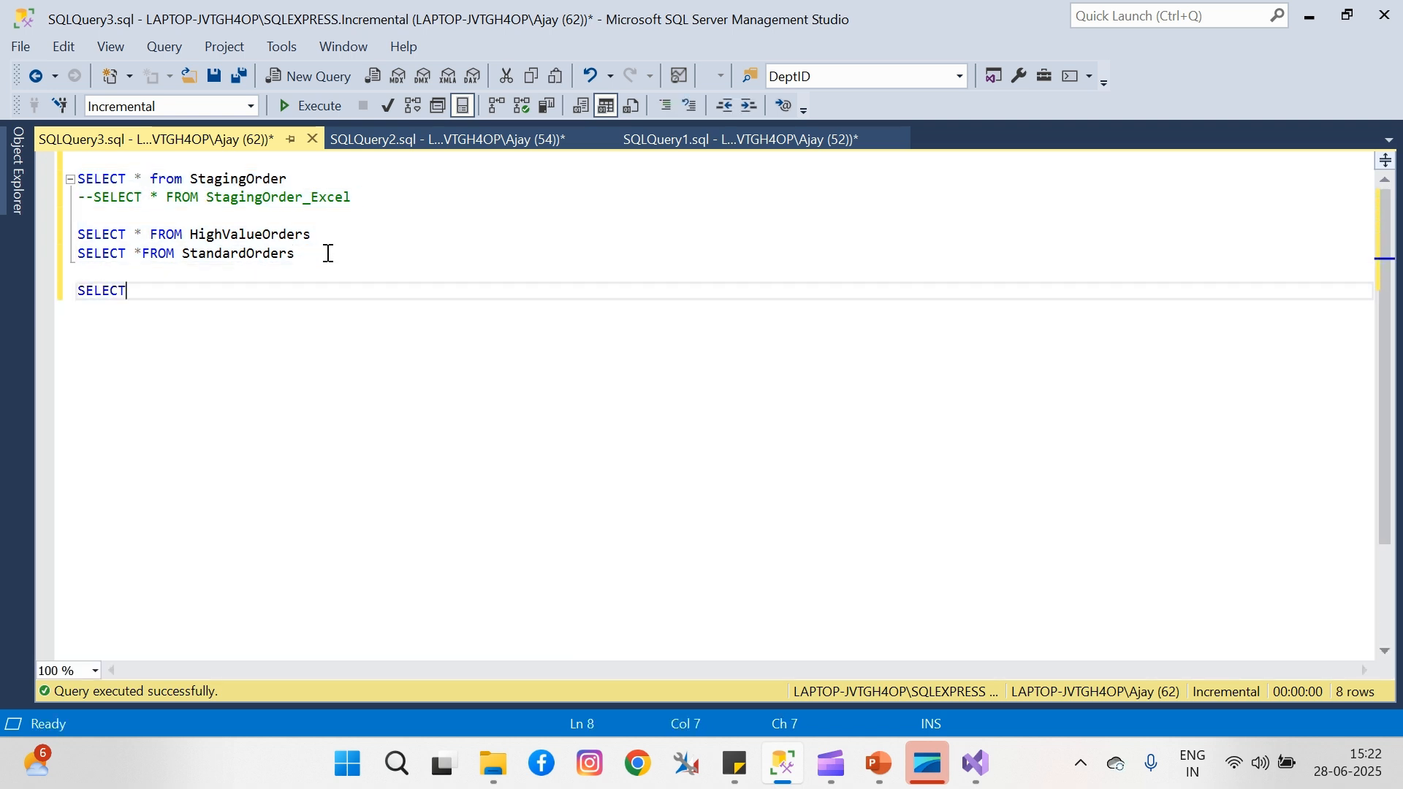
{"action": "type", "text": " *FROM e"}
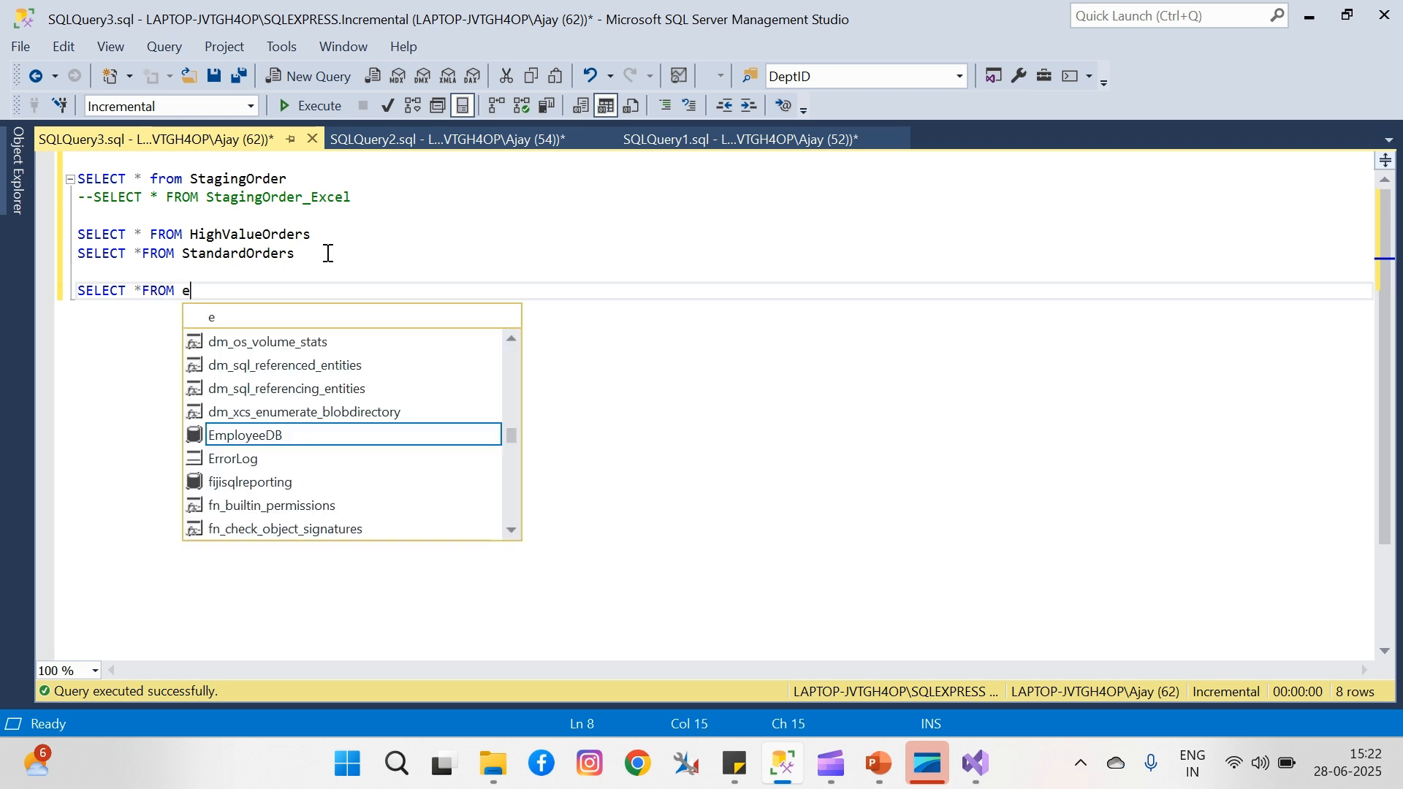
{"action": "type", "text": "rr"}
{"action": "double_click", "coordinate": [256, 366]}
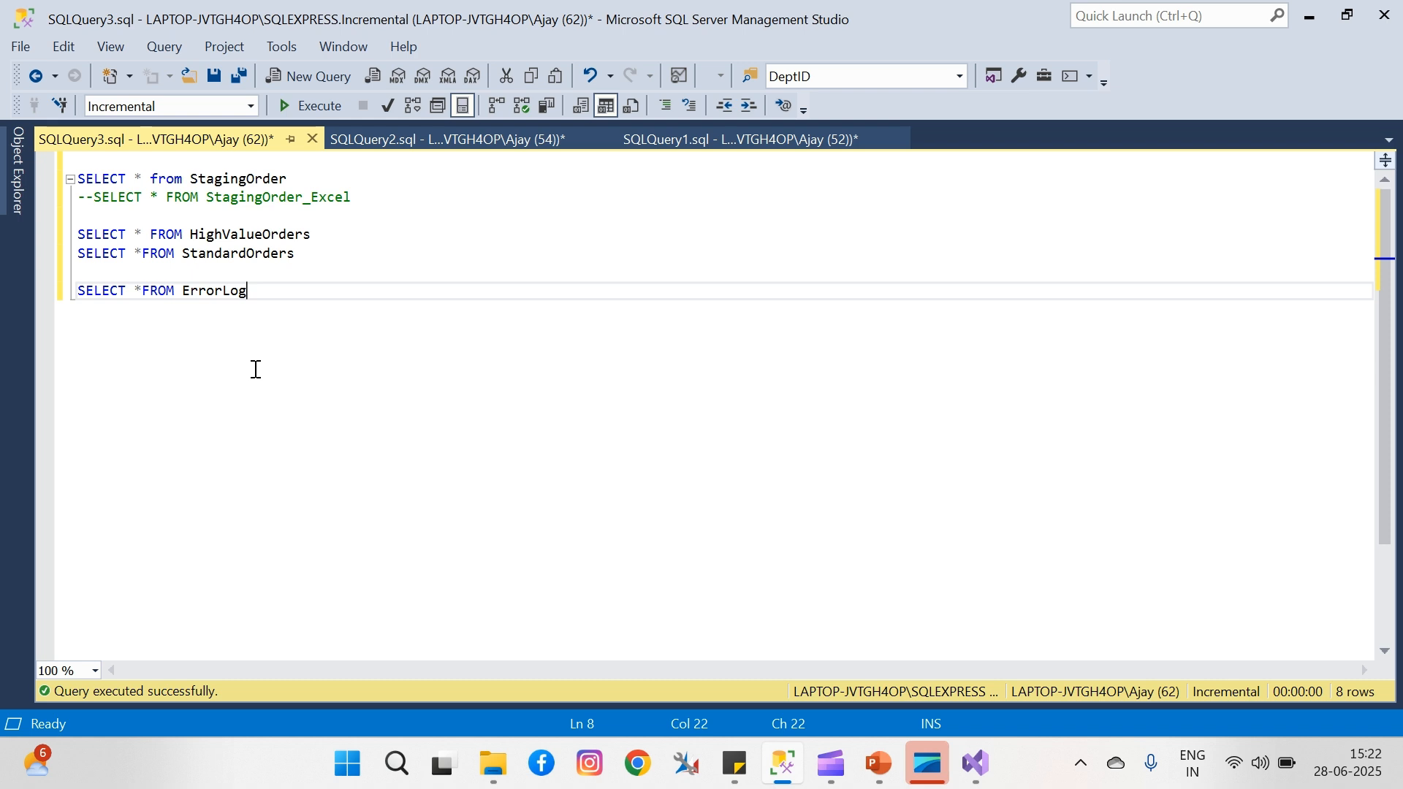
- Run only the "SELECT *FROM ErrorLog" statement in SQLQuery3 to check the error table for redirected rows
{"action": "left_click_drag", "start_coordinate": [291, 292], "coordinate": [47, 291]}
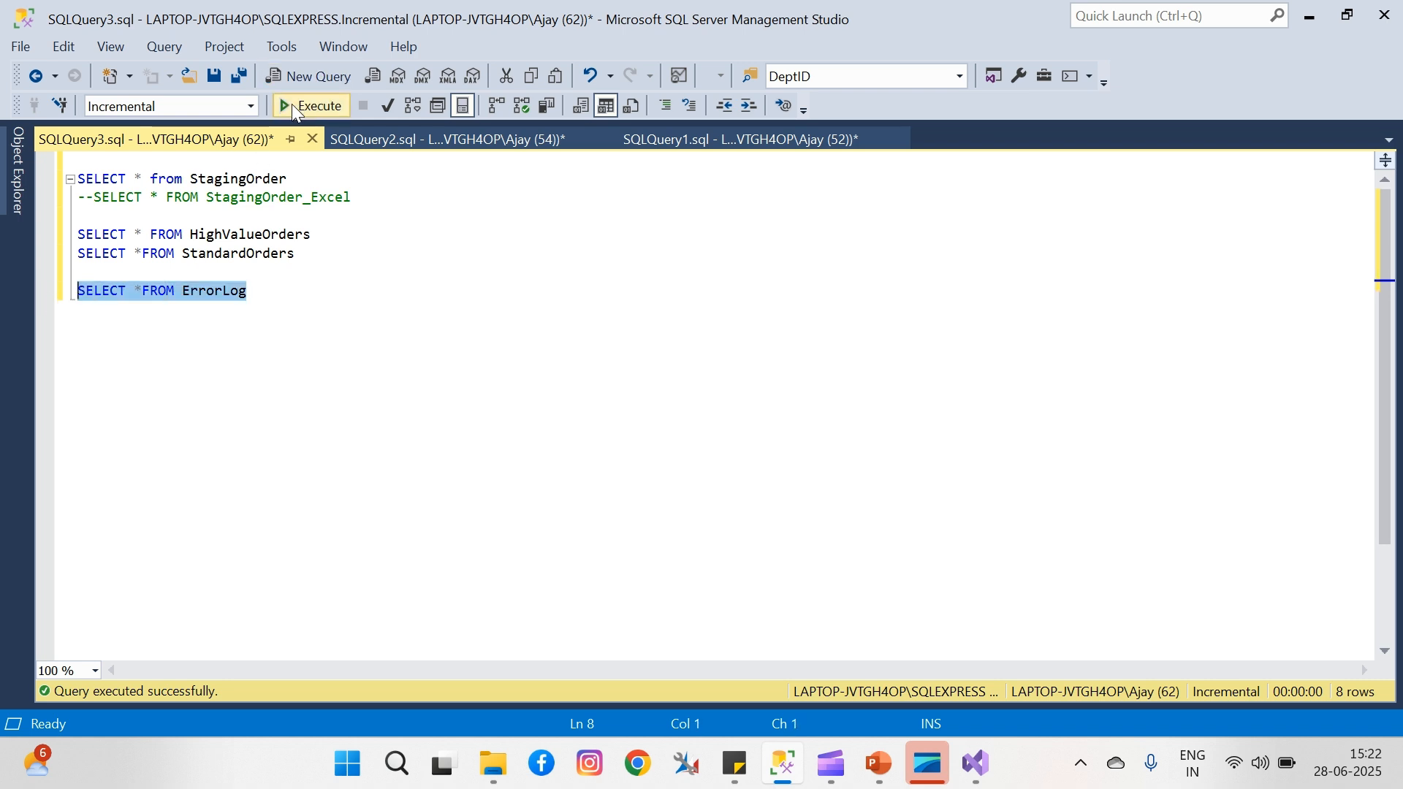
{"action": "left_click", "coordinate": [291, 107]}
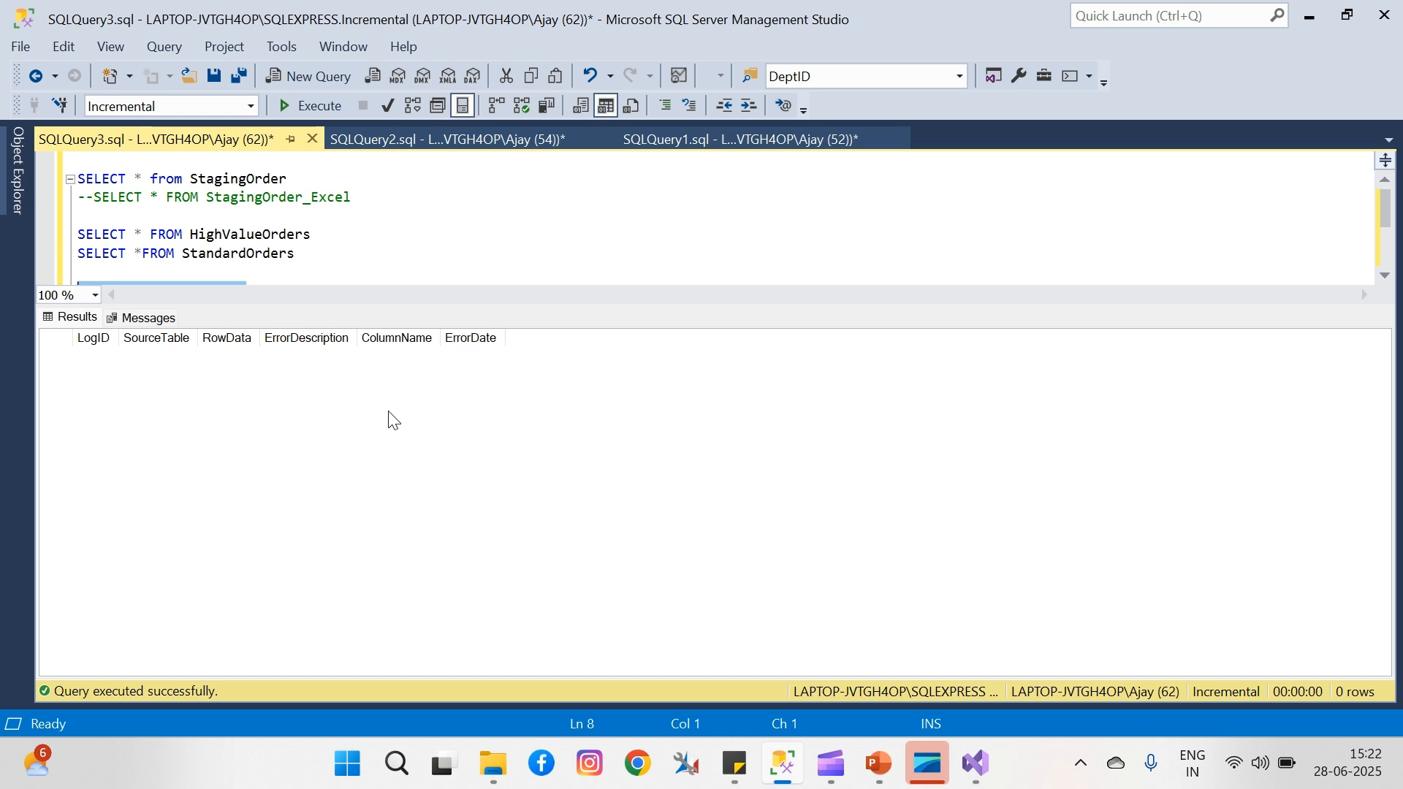
- Switch to Visual Studio, examine the Conditional Split's condition and default output without changing them, and stop debugging the package
{"action": "left_click", "coordinate": [978, 765]}
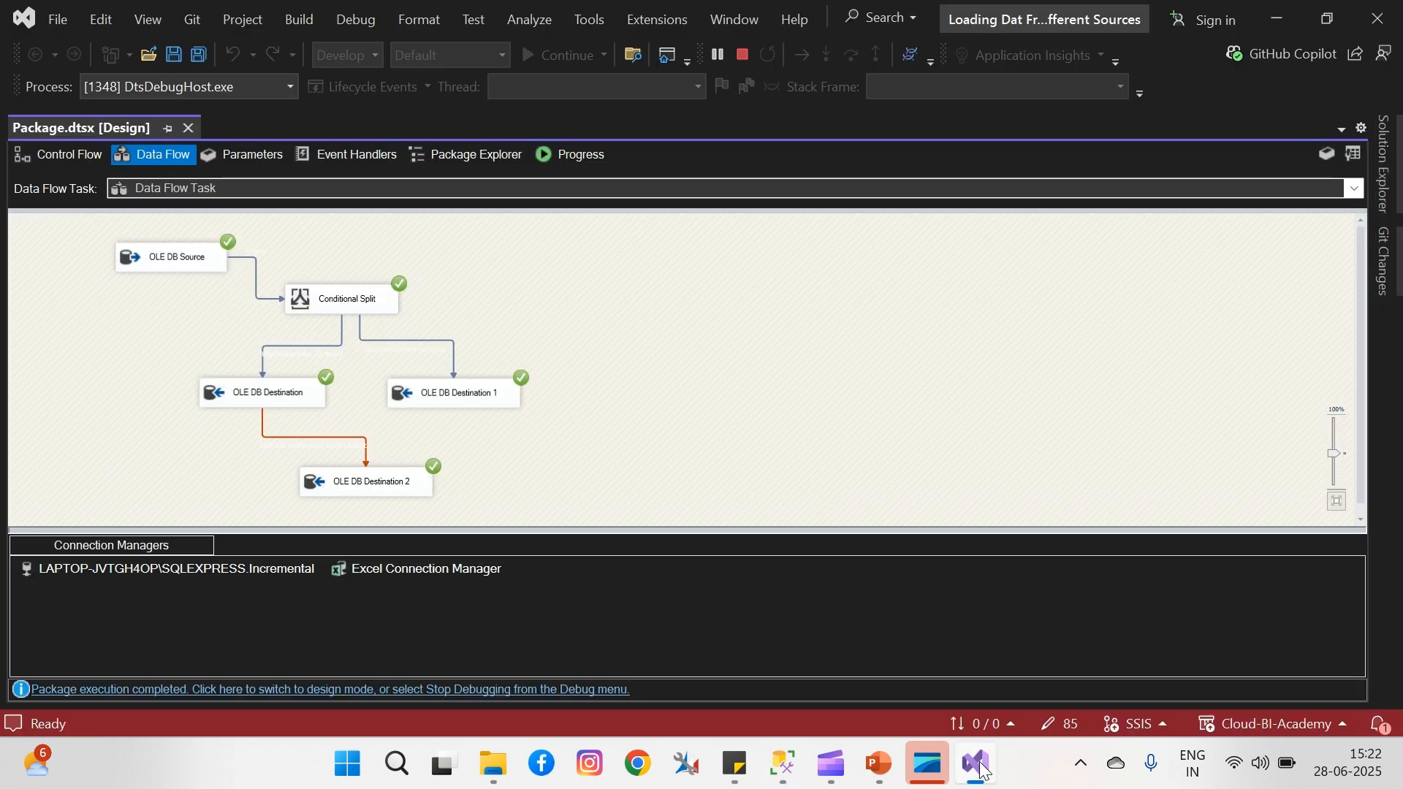
{"action": "double_click", "coordinate": [340, 292]}
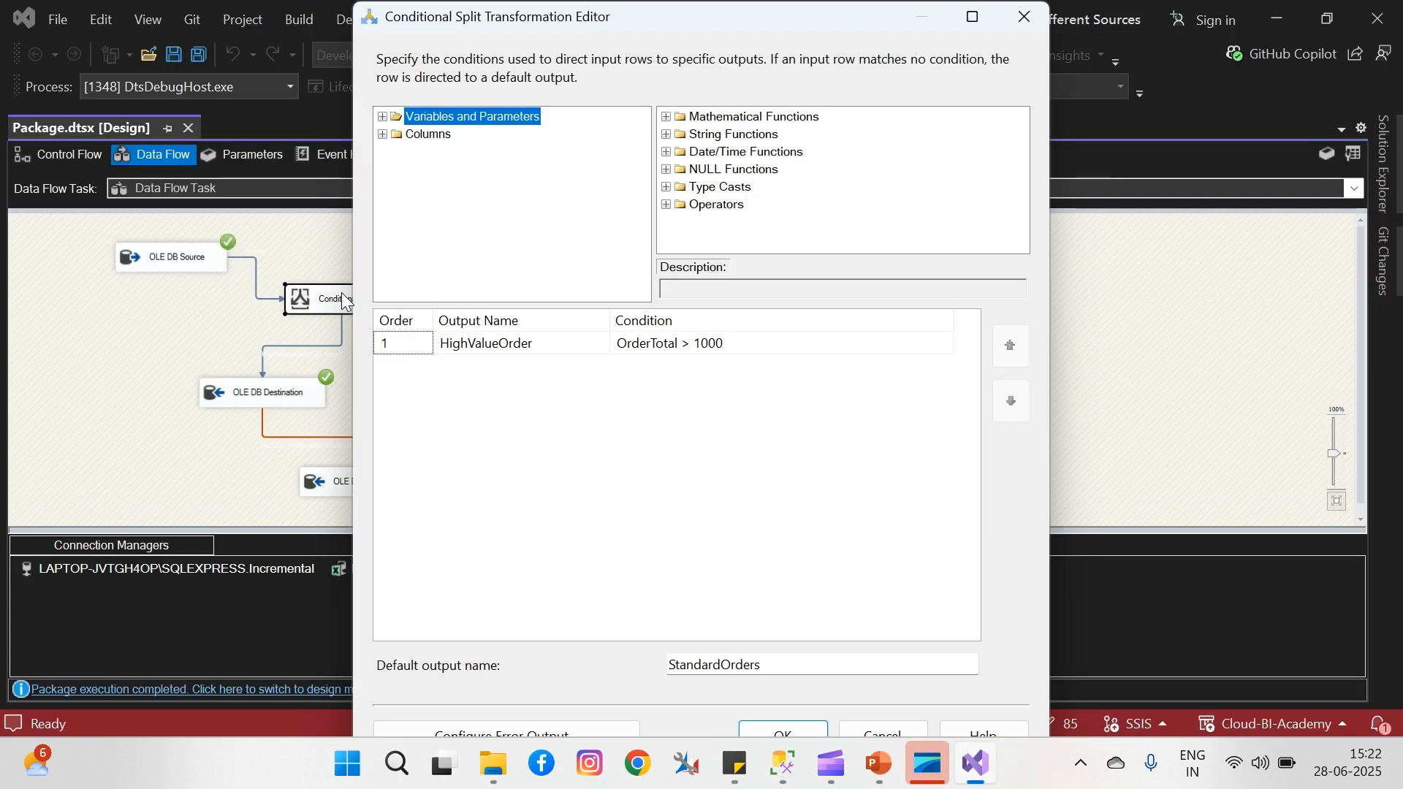
{"action": "left_click", "coordinate": [872, 731]}
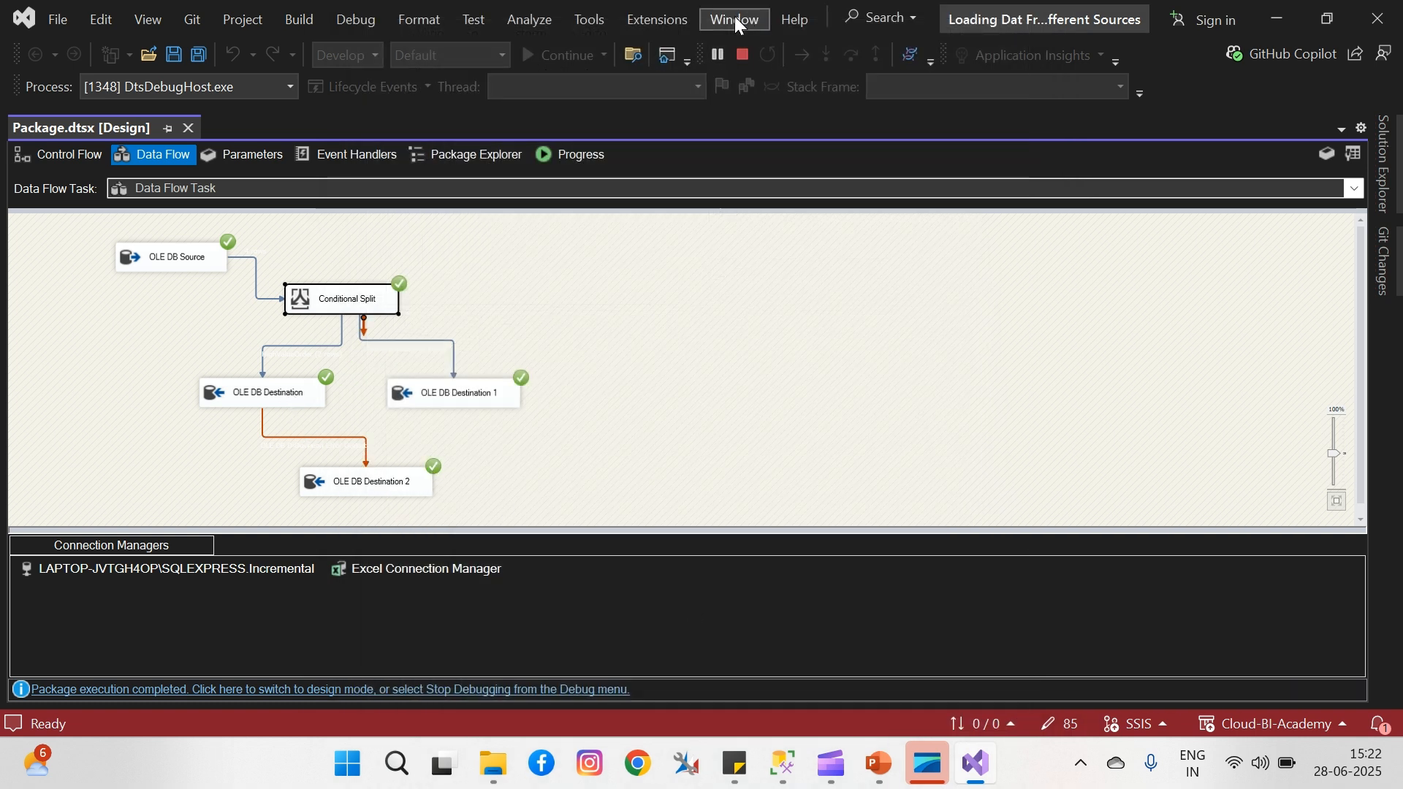
{"action": "left_click", "coordinate": [742, 54]}
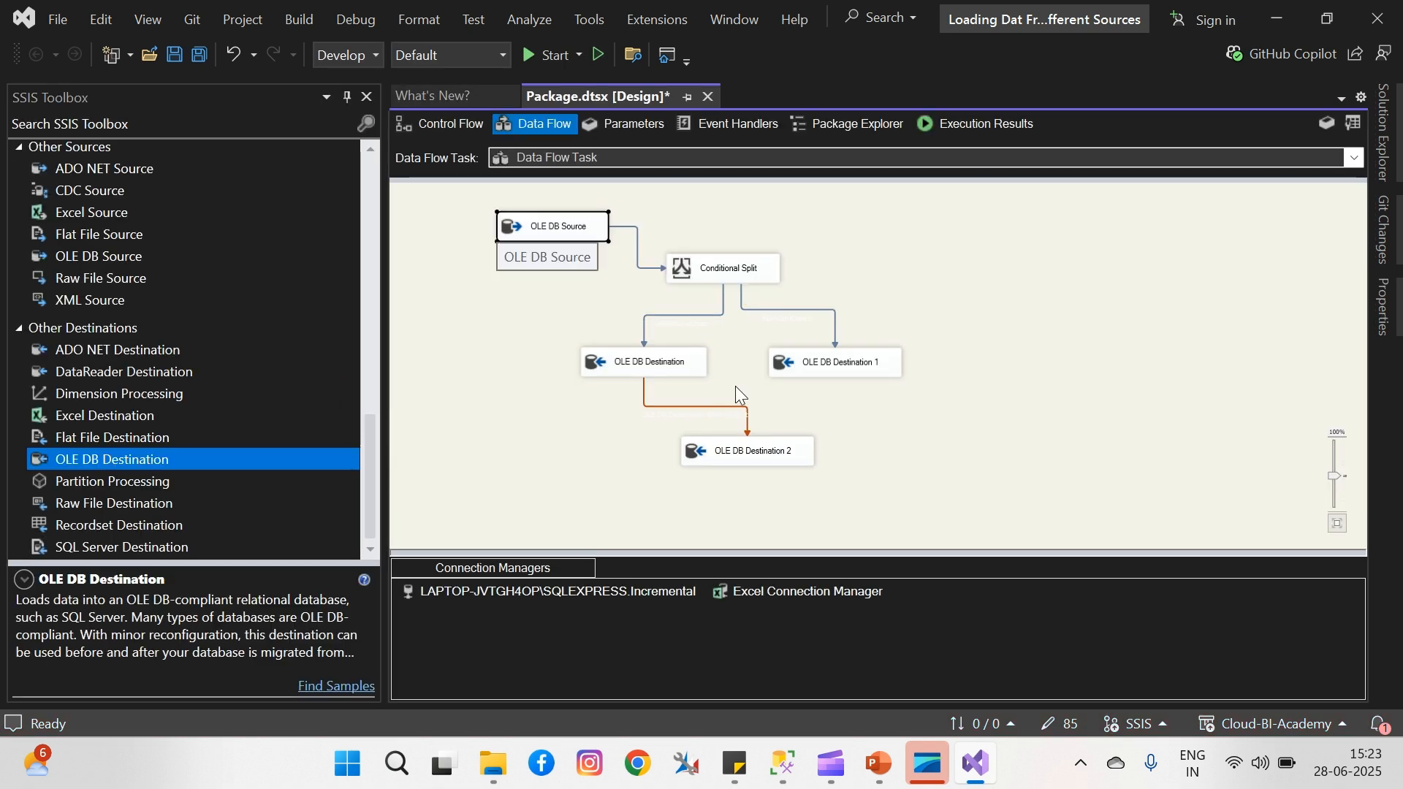